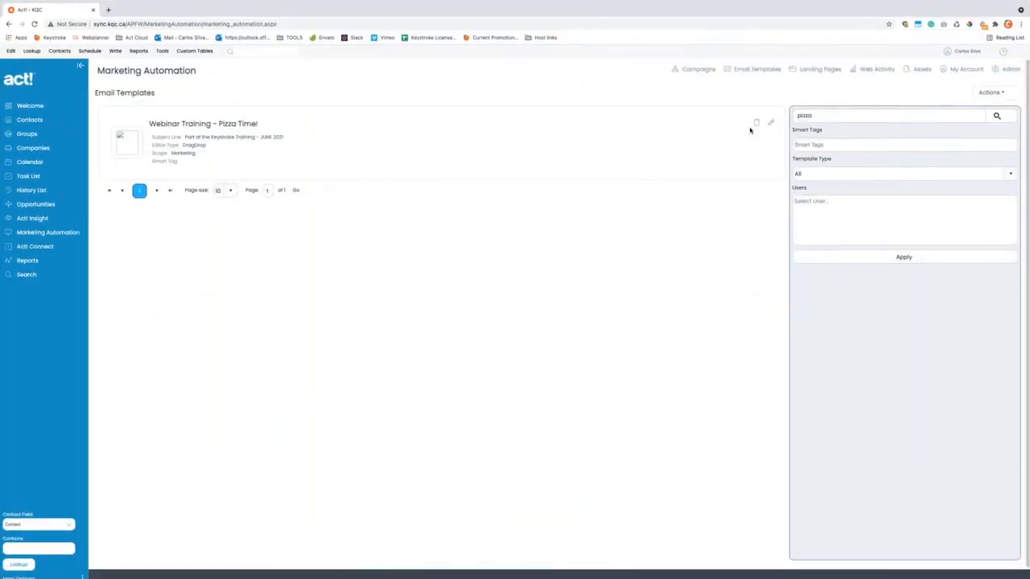
# - Search the email templates for 'ACC Library' to list its four templates, including Qsales MAY 2021
pyautogui.click(804, 117)
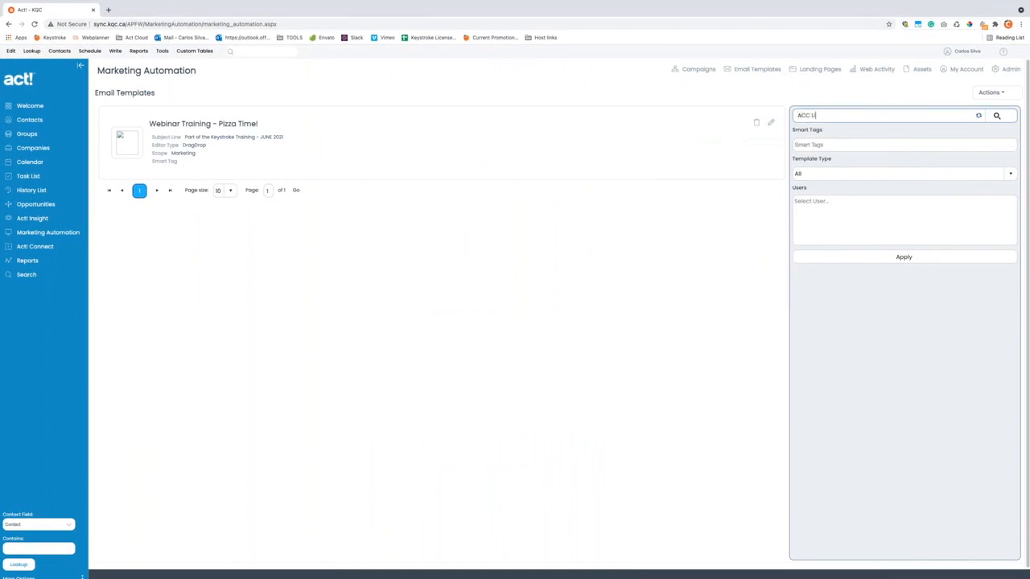
pyautogui.press('Return')
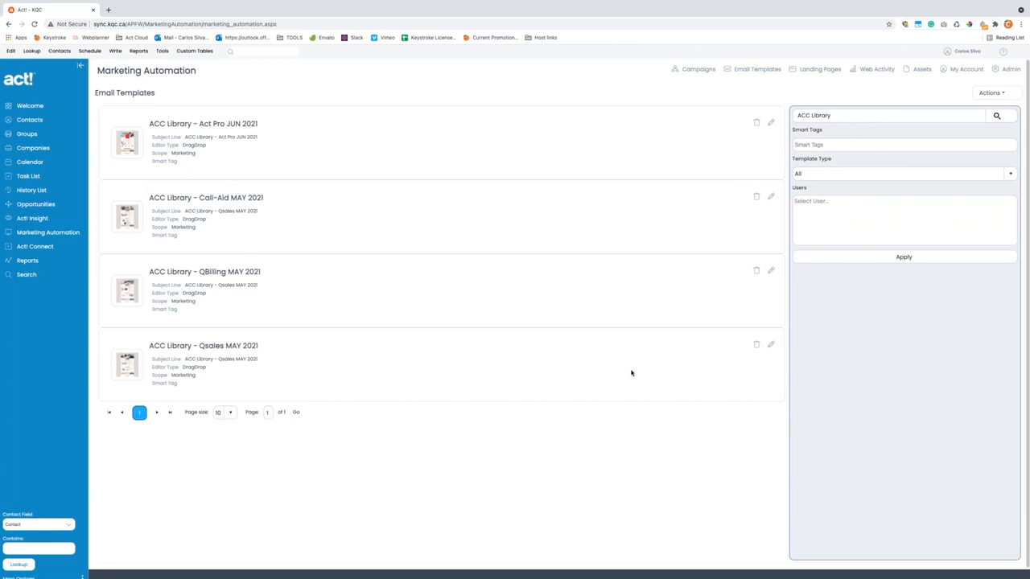
# - Export the ACC Library - Qsales MAY 2021 template, then return to the Email Templates list
pyautogui.click(770, 345)
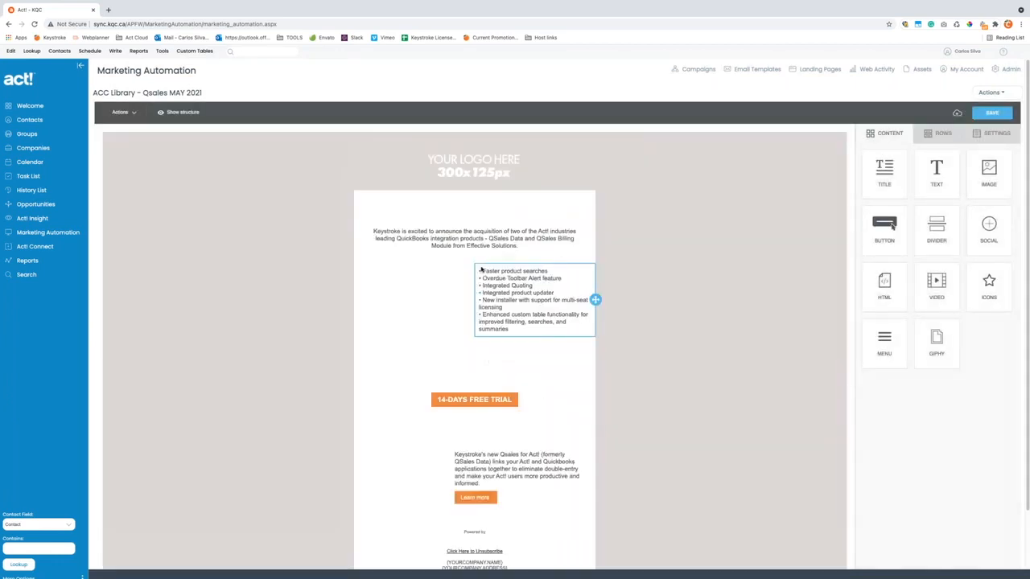
pyautogui.scroll(-5, 535, 349)
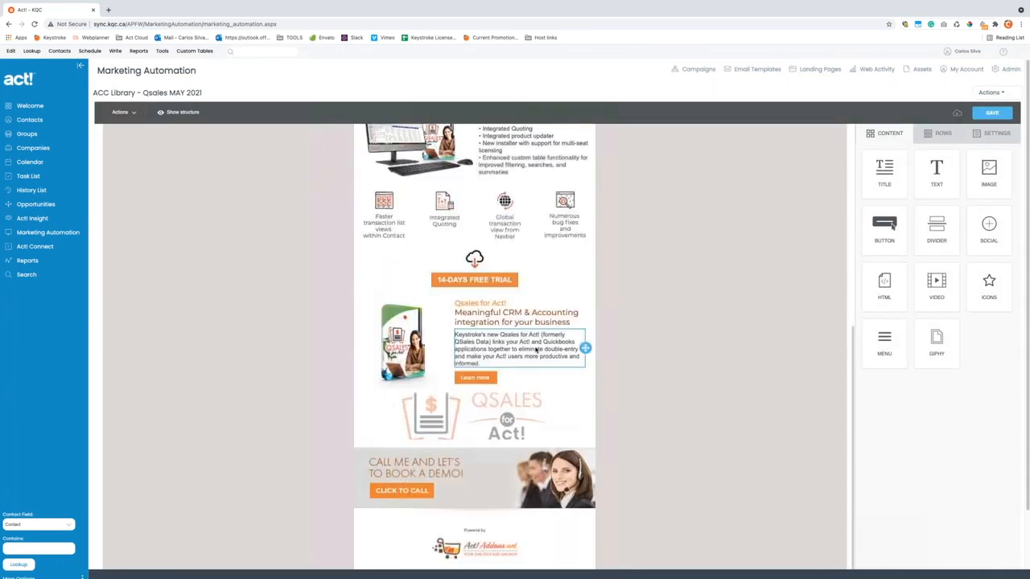
pyautogui.scroll(5, 482, 349)
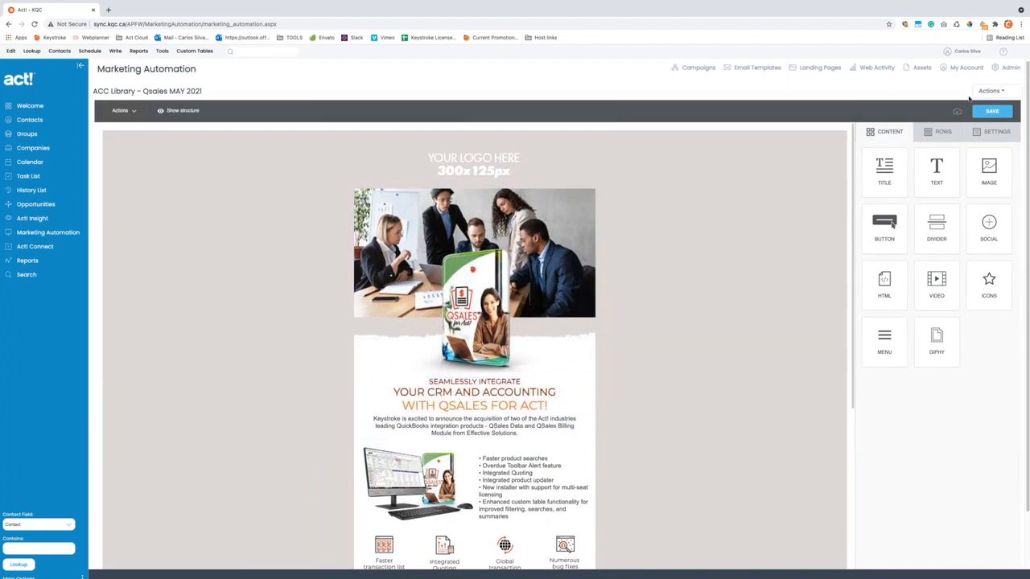
pyautogui.click(996, 93)
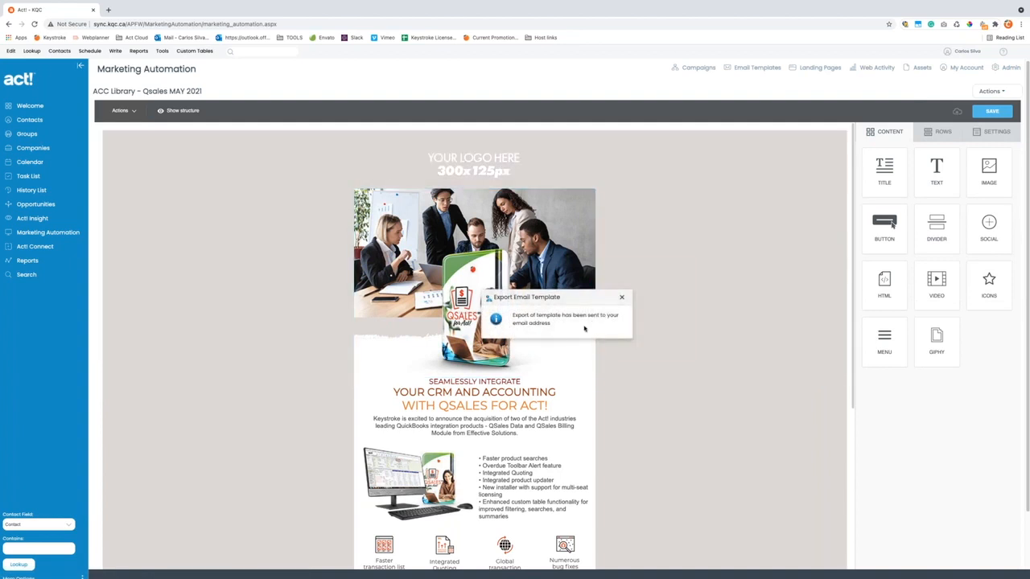
pyautogui.click(621, 299)
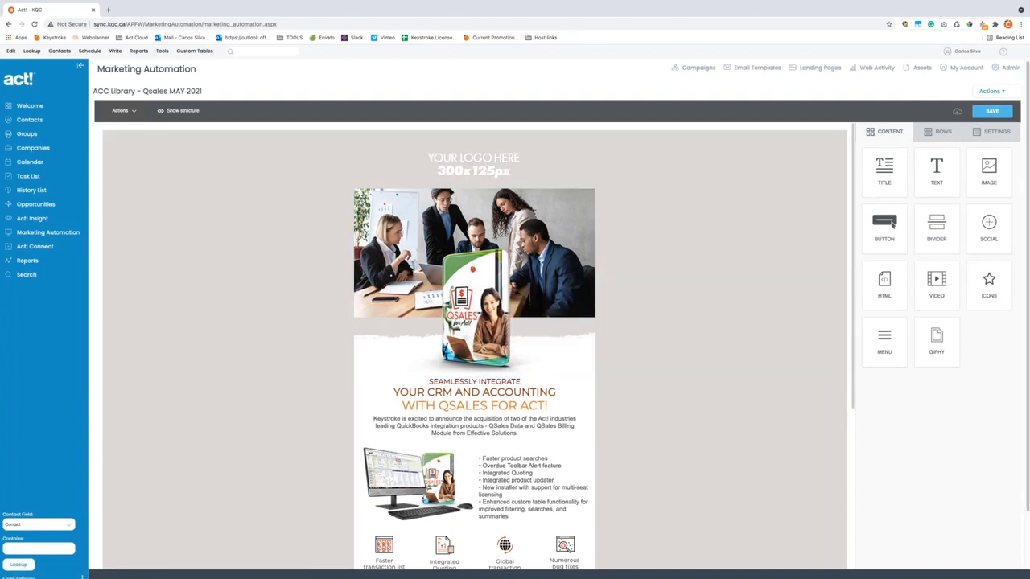
pyautogui.click(990, 91)
pyautogui.click(933, 287)
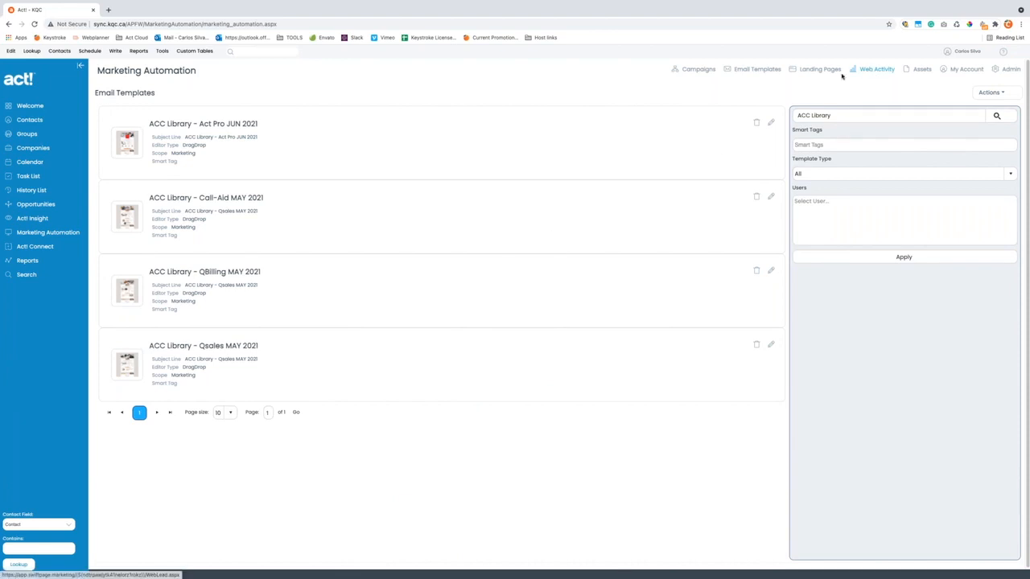
# - Create and save a new One Column template, naming it 'W'
pyautogui.click(993, 94)
pyautogui.click(971, 111)
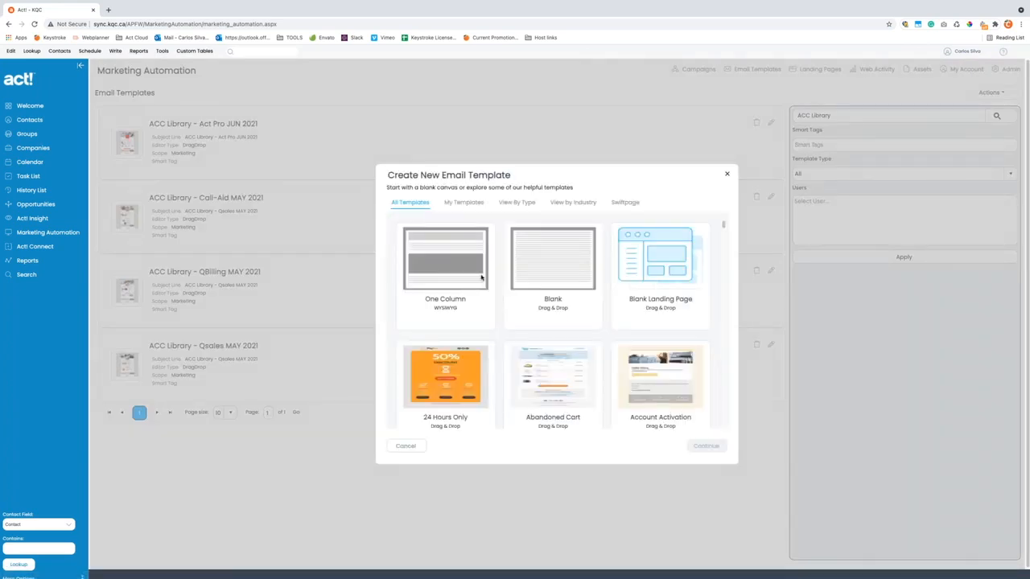
pyautogui.click(448, 282)
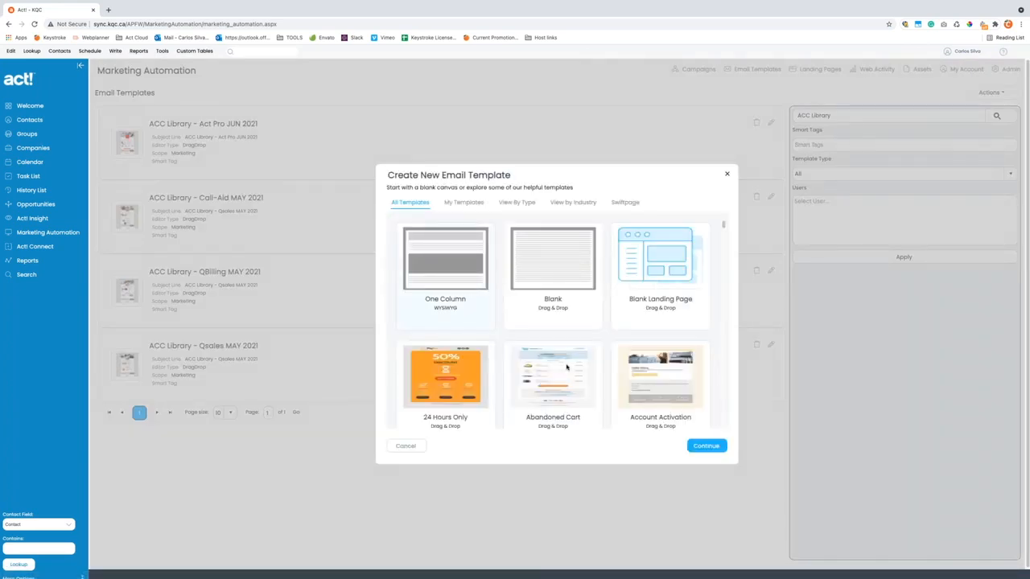
pyautogui.click(706, 445)
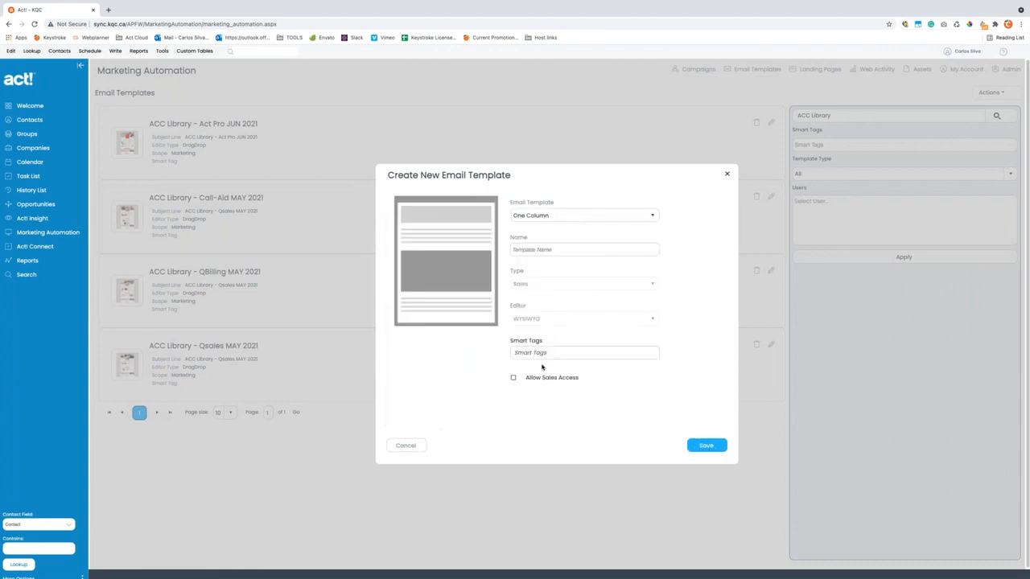
pyautogui.click(552, 251)
pyautogui.write('W')
pyautogui.click(700, 445)
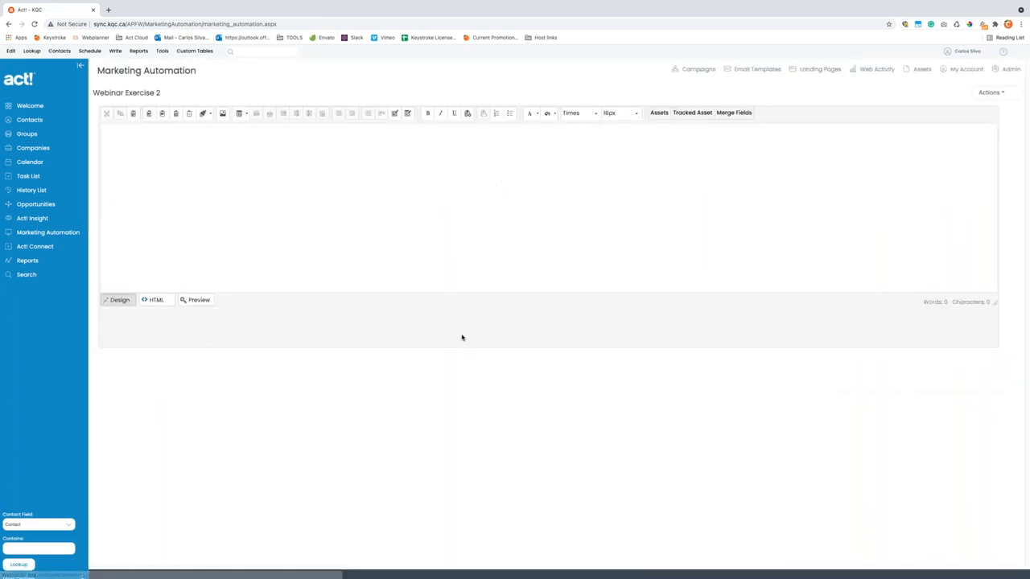
# - Delete the one-column template
pyautogui.click(990, 92)
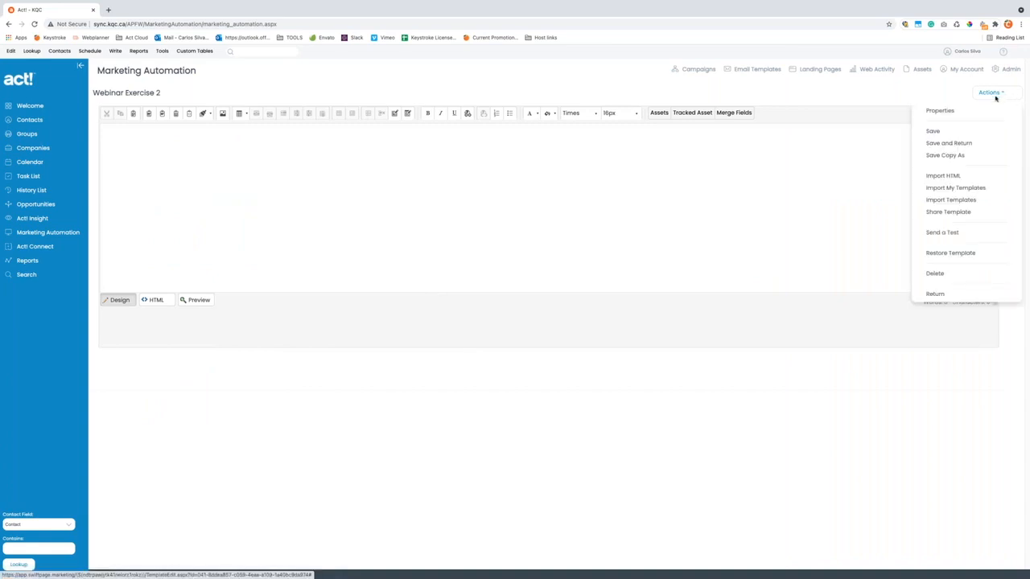
pyautogui.click(933, 273)
pyautogui.click(596, 334)
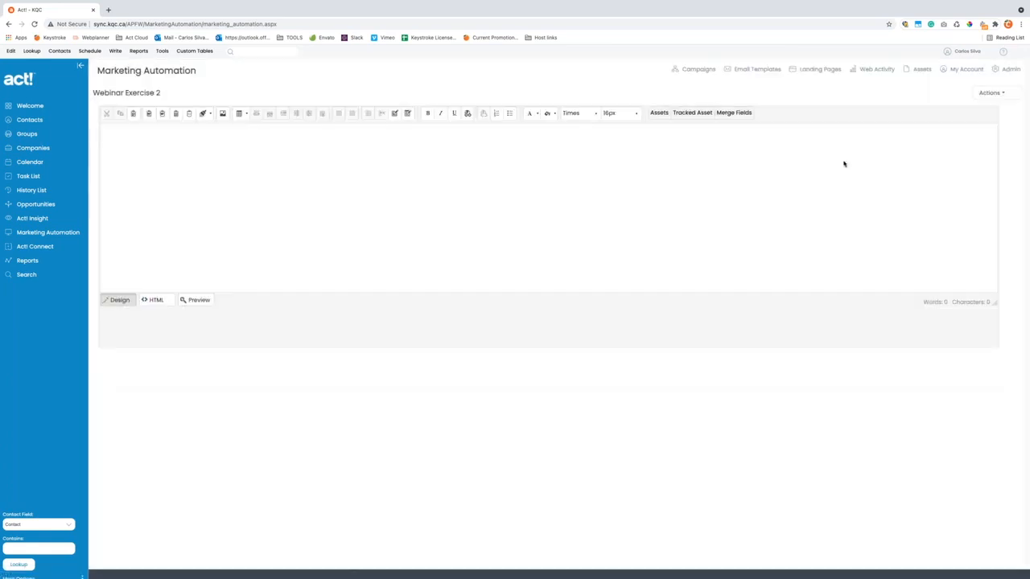
# - Create a blank drag-and-drop template named 'Webinar Exercie 2' and save it
pyautogui.click(988, 93)
pyautogui.click(972, 113)
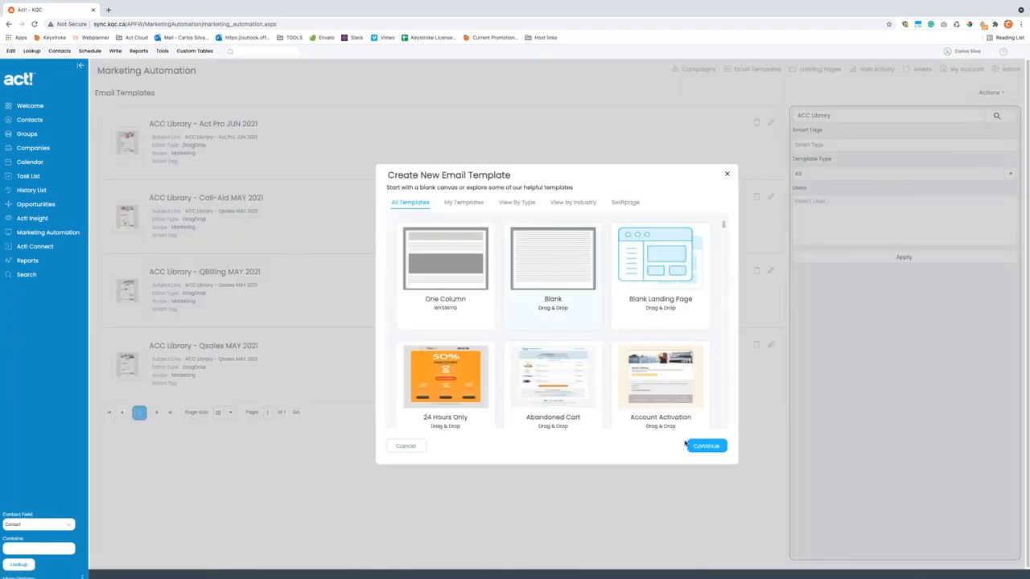
pyautogui.click(694, 446)
pyautogui.click(543, 251)
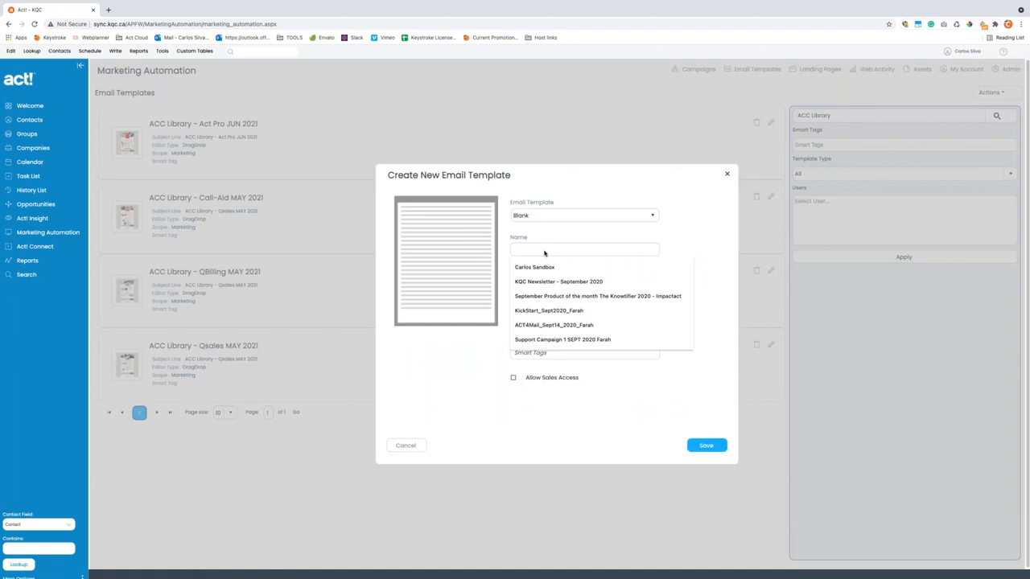
pyautogui.write('Webinar Exercie 2')
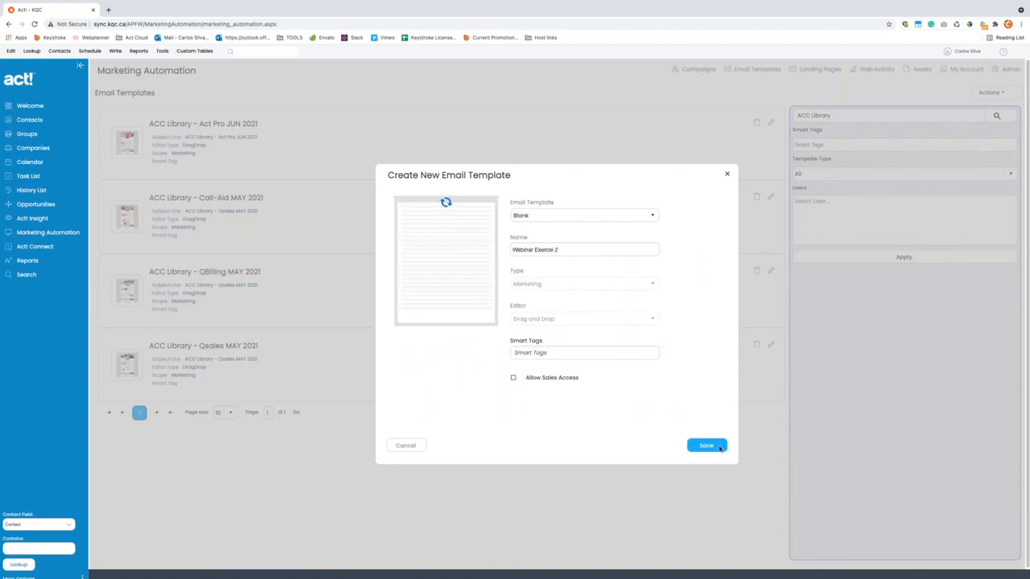
pyautogui.click(720, 447)
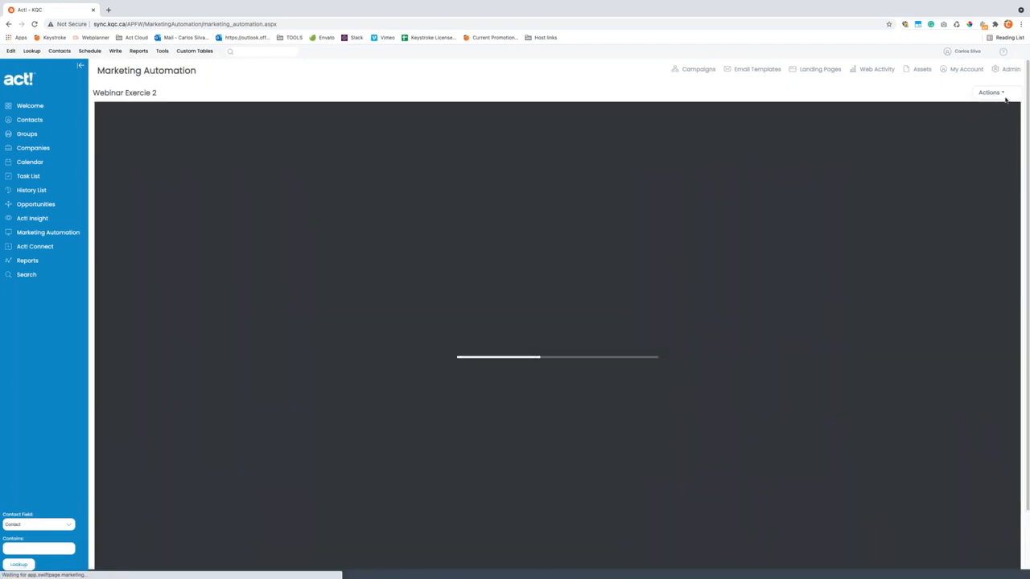
pyautogui.click(994, 93)
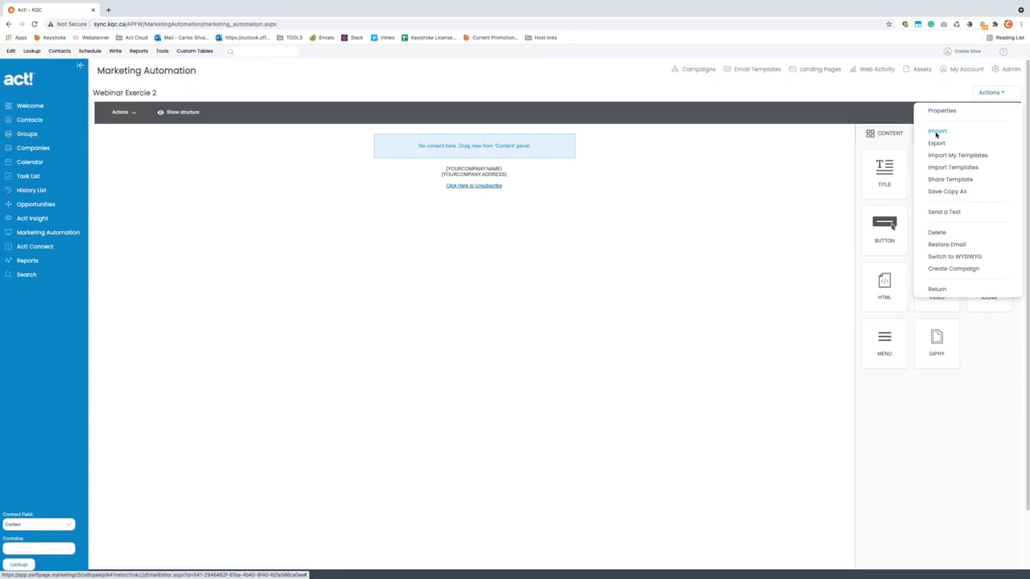
# - Import the .json file from the ACC Library - Qsales MAY 2021 folder into the email
pyautogui.click(936, 132)
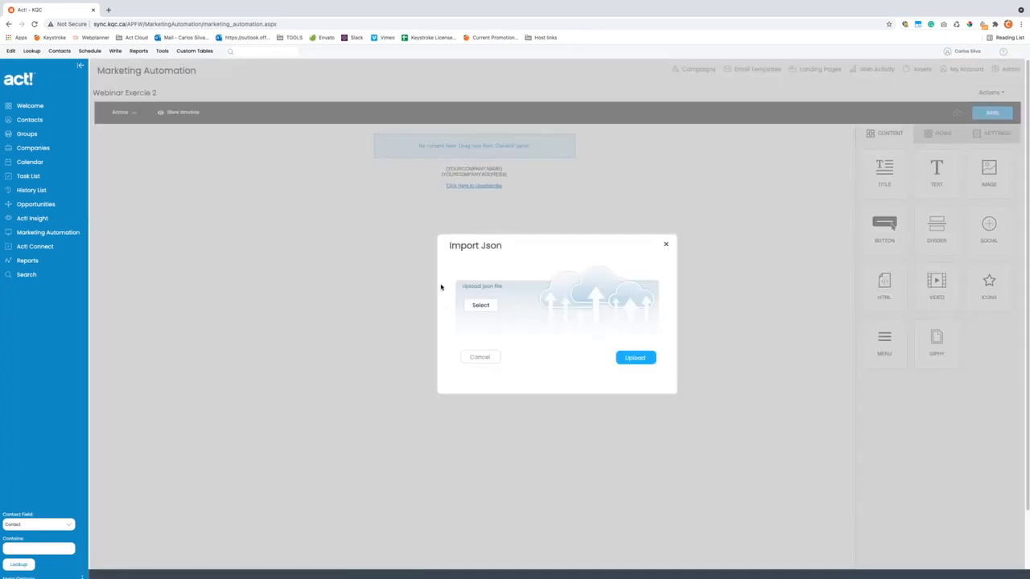
pyautogui.click(488, 305)
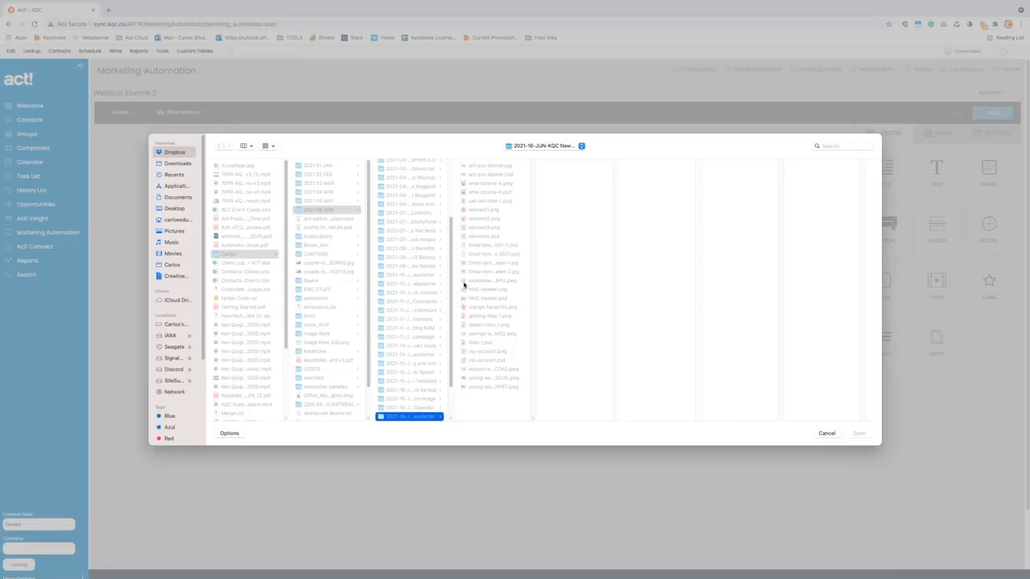
pyautogui.scroll(-3, 422, 378)
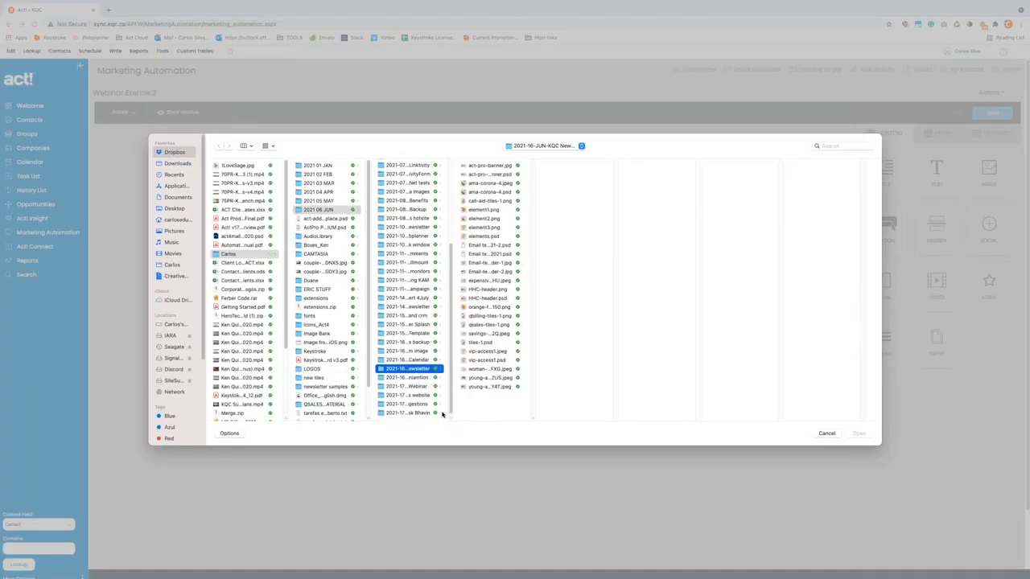
pyautogui.click(420, 387)
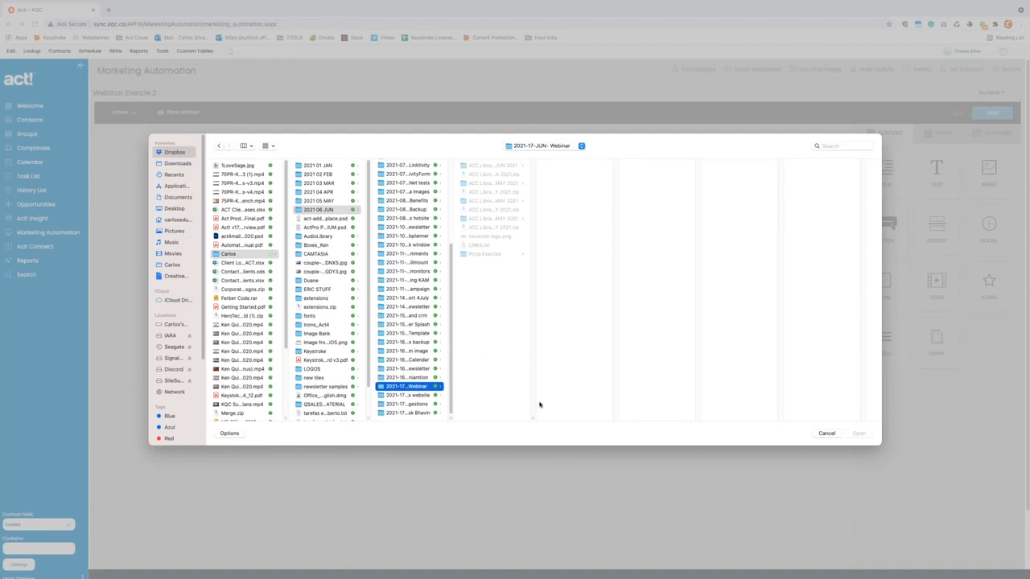
pyautogui.moveTo(531, 420); pyautogui.dragTo(675, 399)
pyautogui.click(526, 218)
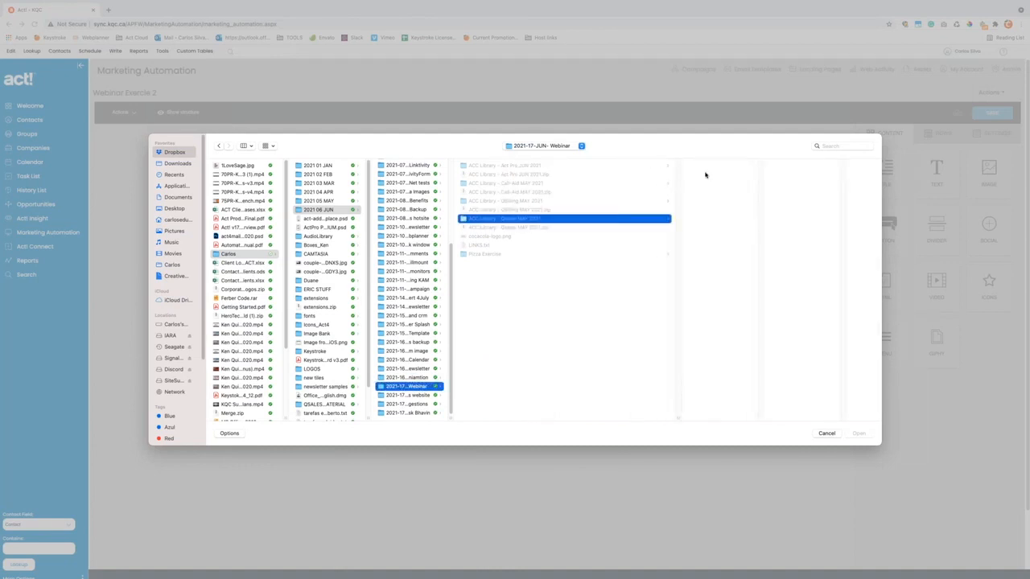
pyautogui.click(708, 165)
pyautogui.click(859, 435)
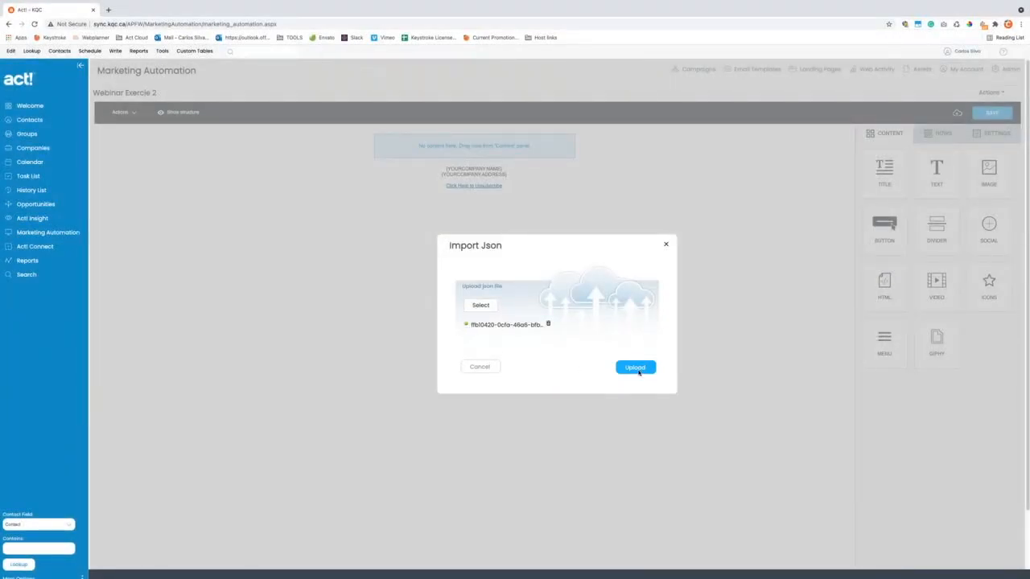
pyautogui.click(634, 367)
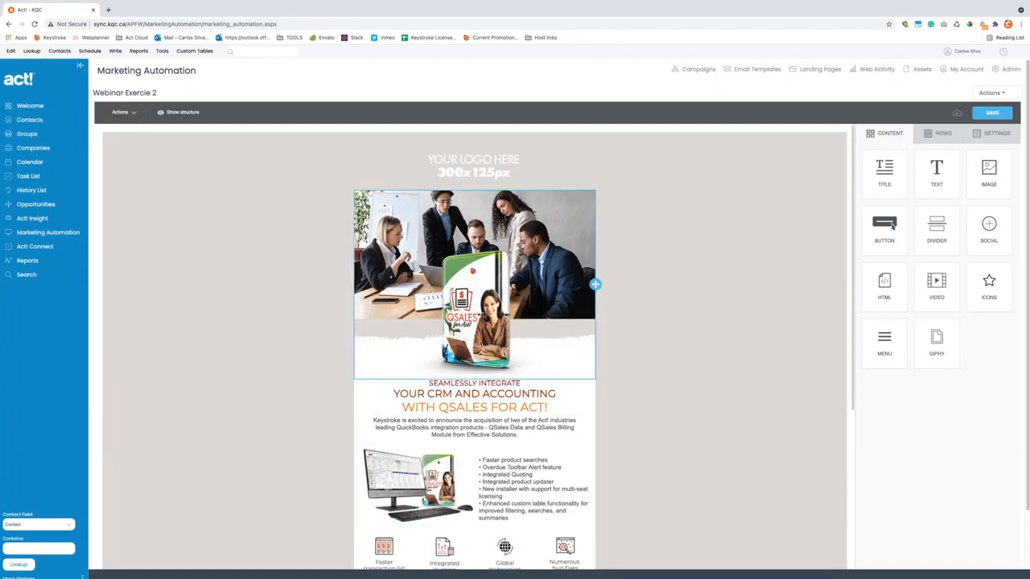
# - Scroll through the imported Qsales design and select the YOUR LOGO HERE image block
pyautogui.scroll(-10, 475, 338)
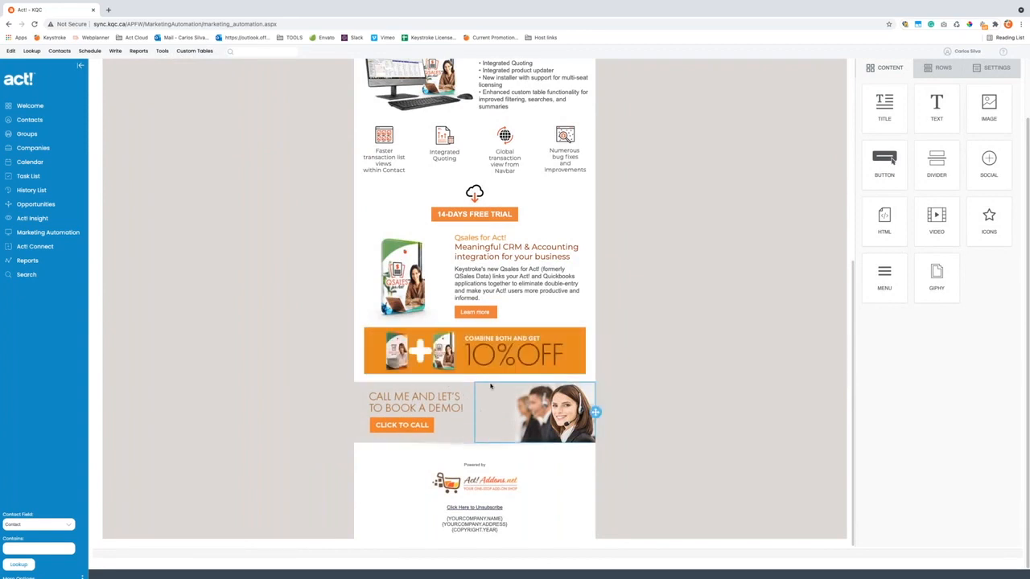
pyautogui.scroll(10, 418, 282)
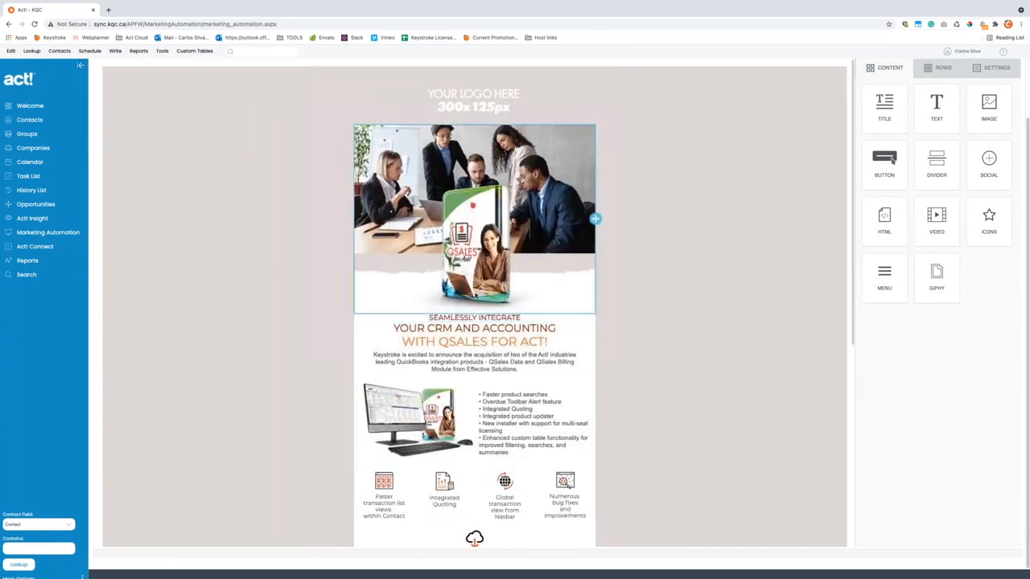
pyautogui.click(481, 106)
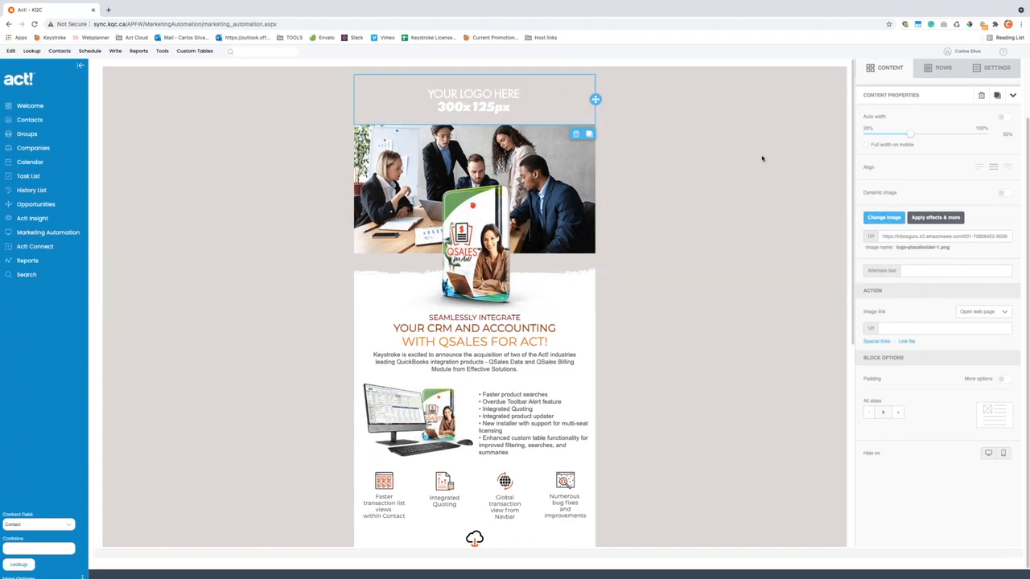
# - Upload cocacola-logo.png from Finder into the pizza images folder and insert it as the logo
pyautogui.click(883, 218)
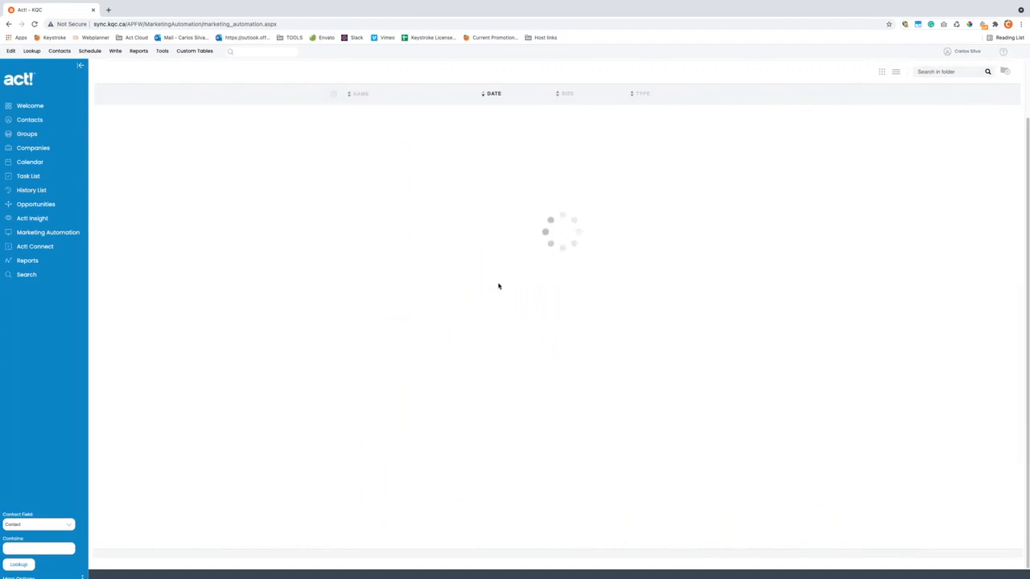
pyautogui.click(365, 151)
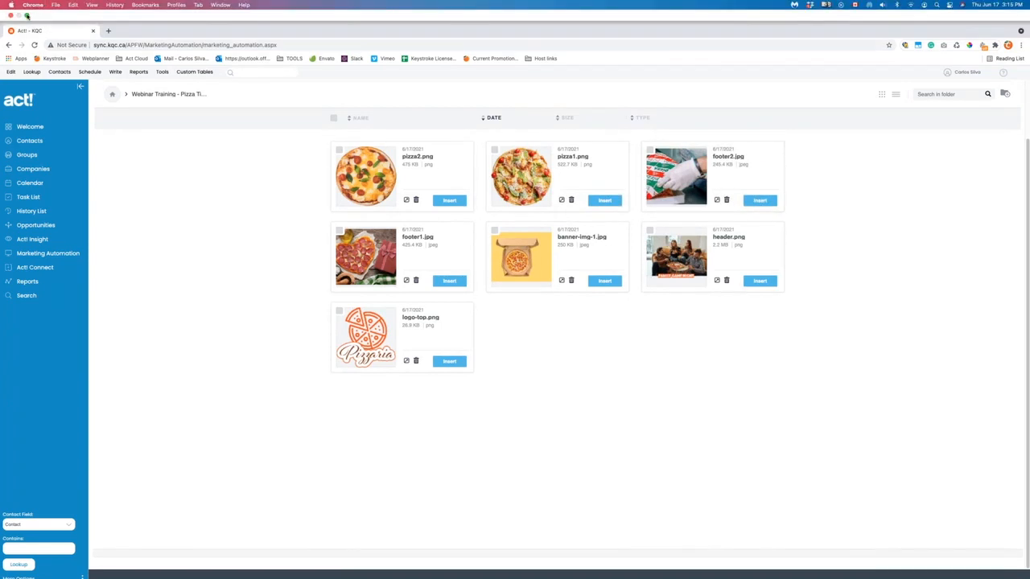
pyautogui.click(27, 17)
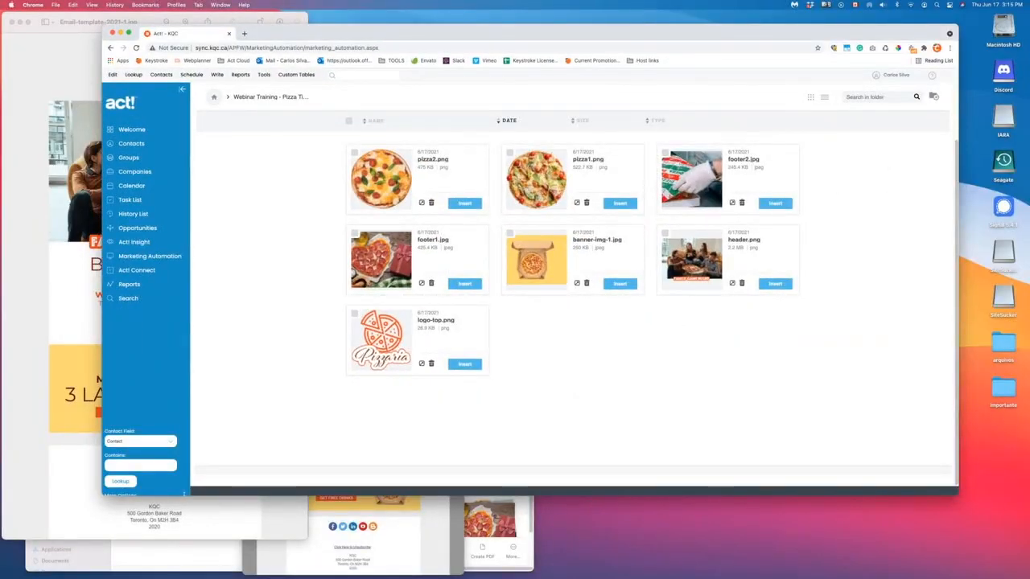
pyautogui.click(193, 556)
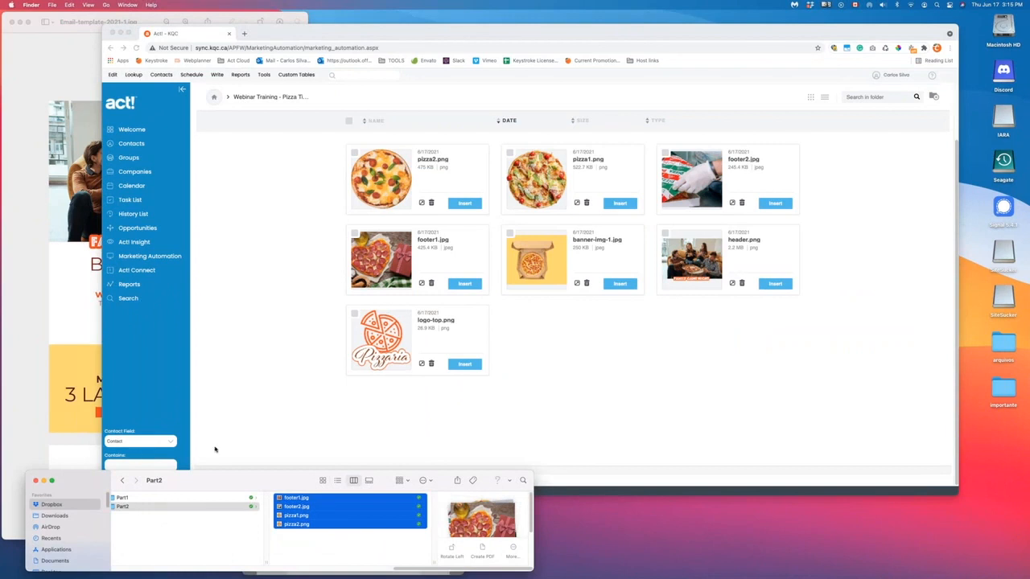
pyautogui.hscroll(-10, 385, 574)
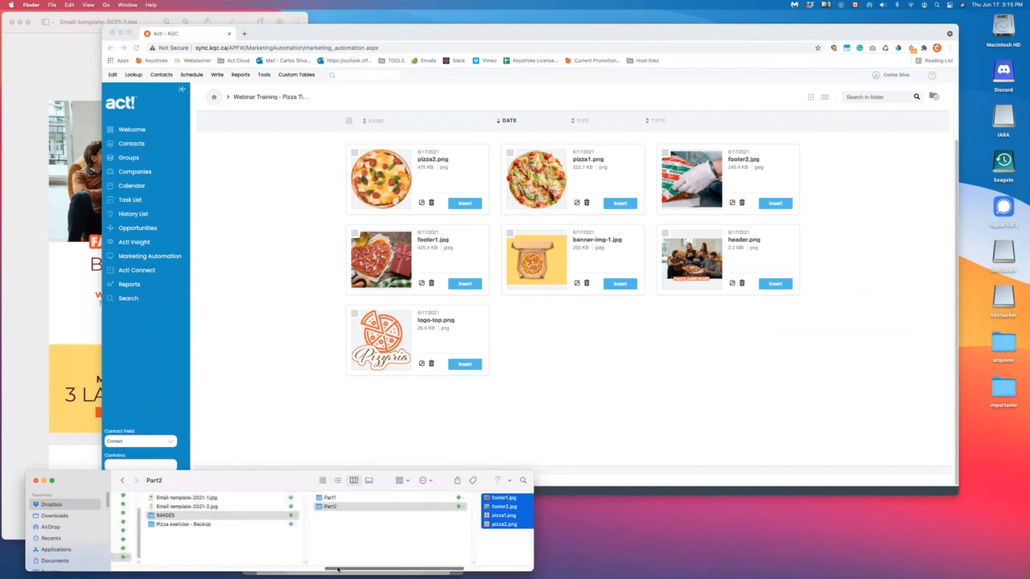
pyautogui.hscroll(-5, 297, 570)
pyautogui.moveTo(208, 540); pyautogui.dragTo(498, 265)
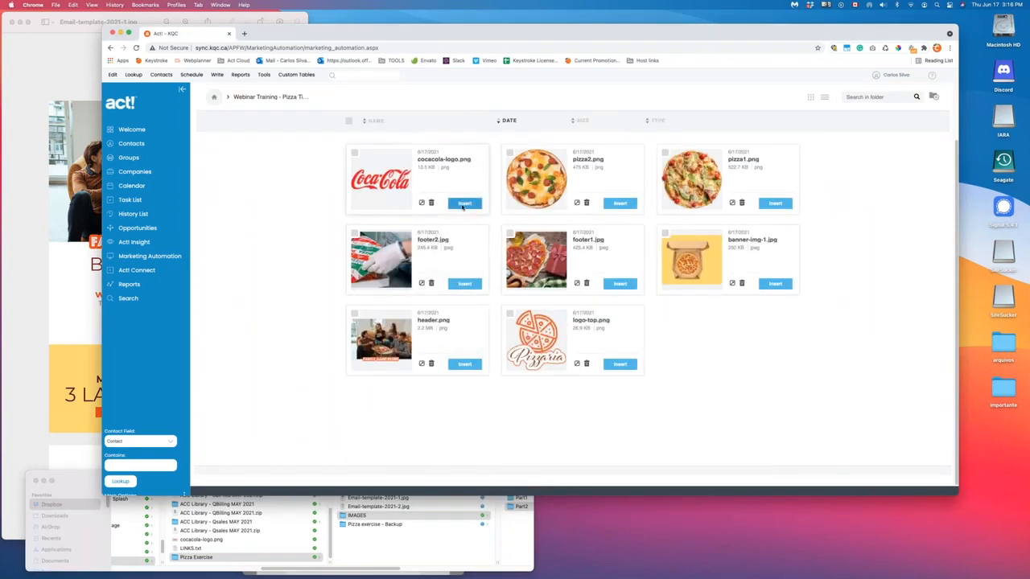
pyautogui.click(464, 204)
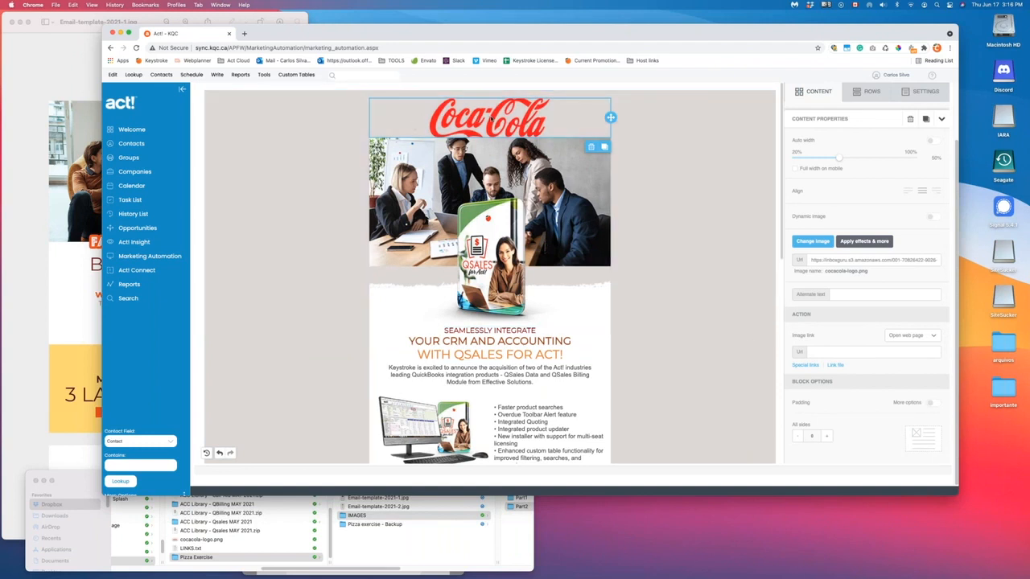
# - Shrink the Coca-Cola logo to 30% width and give it 20 px top and bottom padding
pyautogui.moveTo(841, 163); pyautogui.dragTo(803, 161)
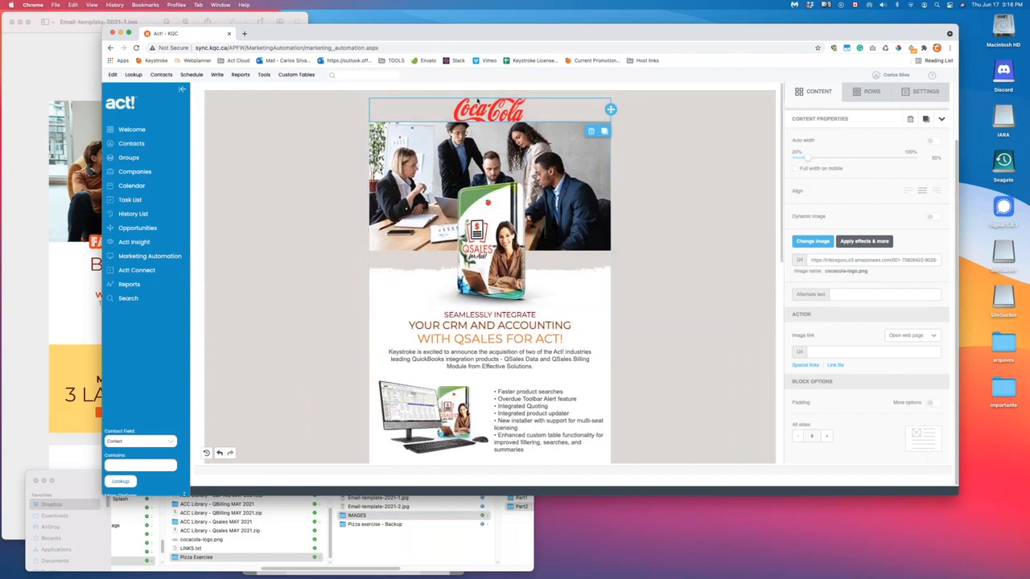
pyautogui.scroll(-2, 816, 345)
pyautogui.click(929, 379)
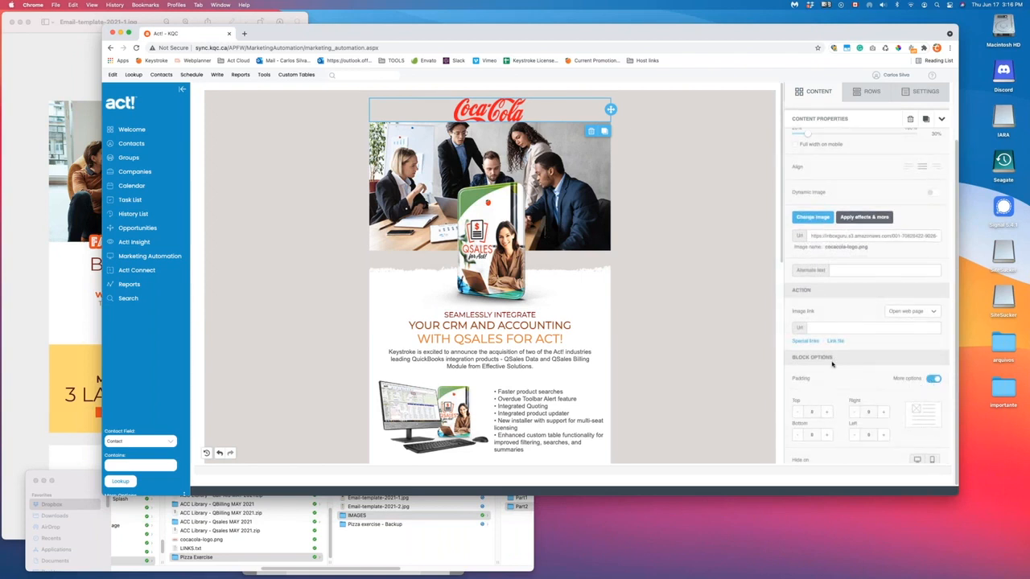
pyautogui.click(825, 412)
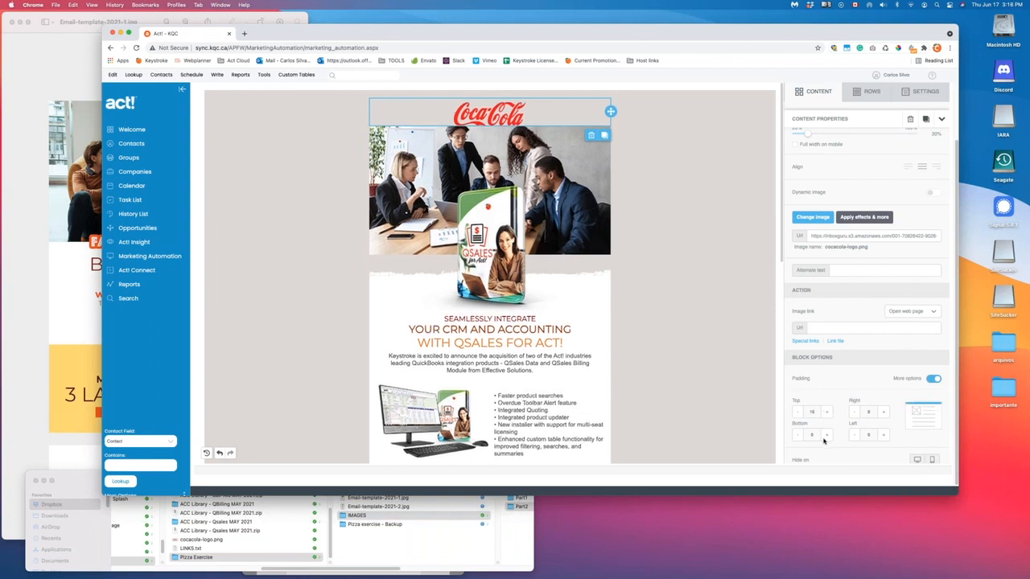
pyautogui.click(825, 435)
pyautogui.click(825, 435)
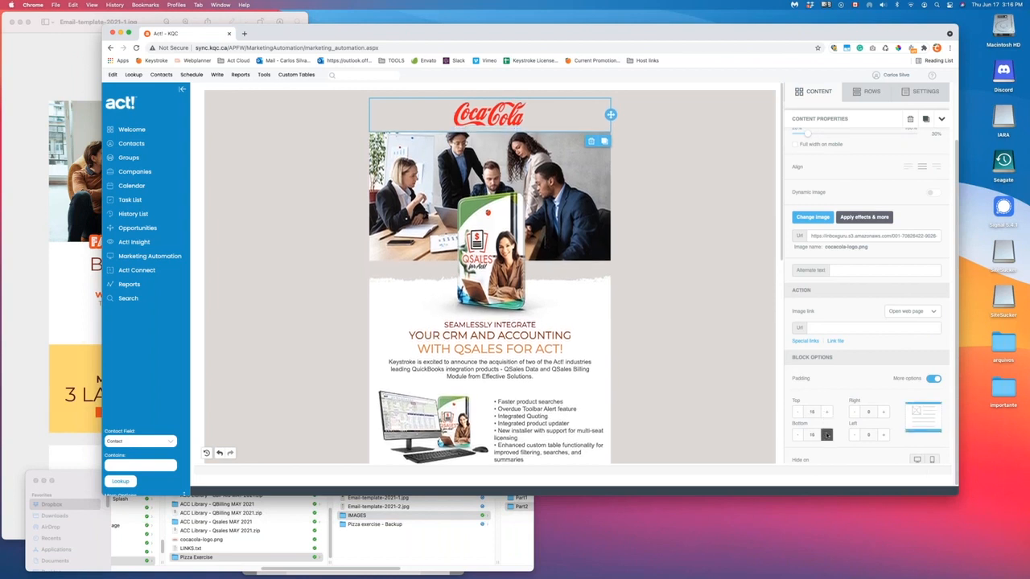
pyautogui.click(826, 412)
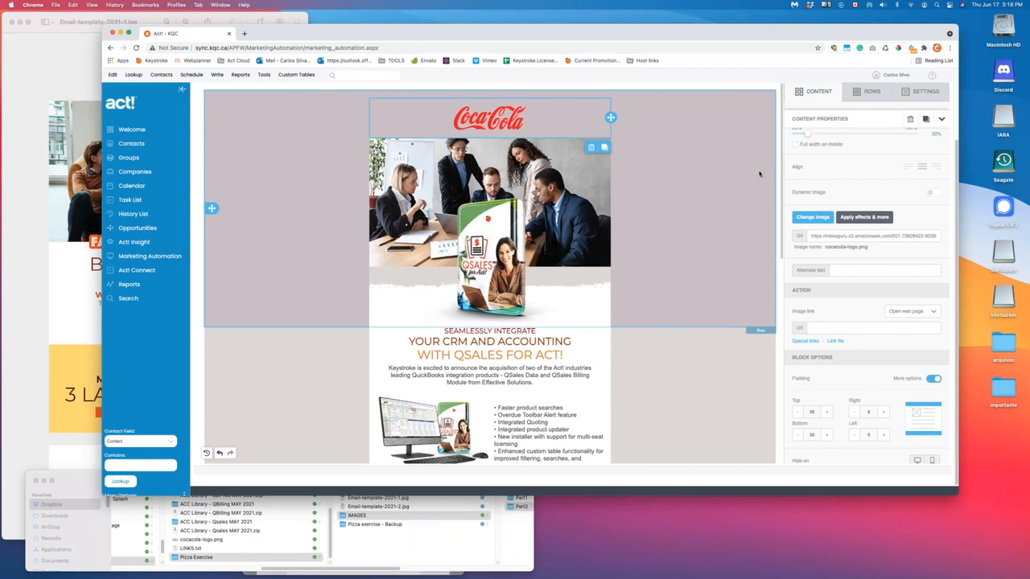
pyautogui.scroll(1, 826, 186)
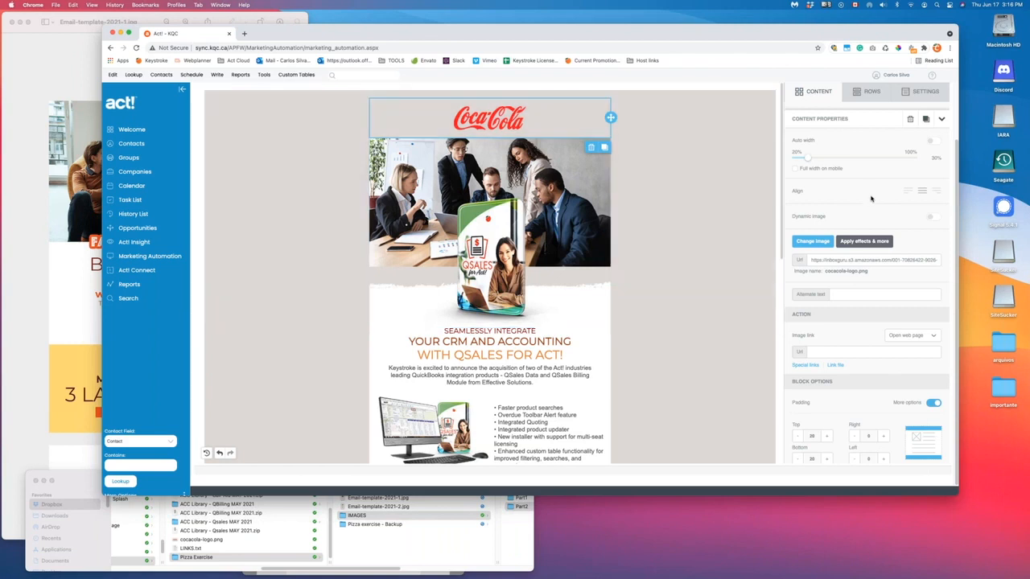
# - Open and dismiss the template Actions menu and the browser tab's options
pyautogui.scroll(2, 644, 152)
pyautogui.click(920, 116)
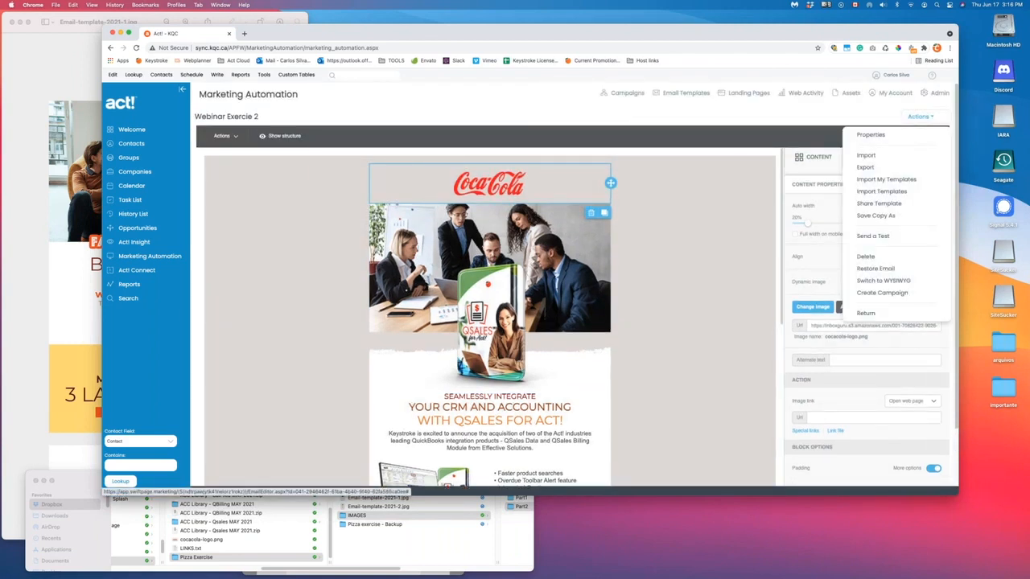
pyautogui.click(748, 127)
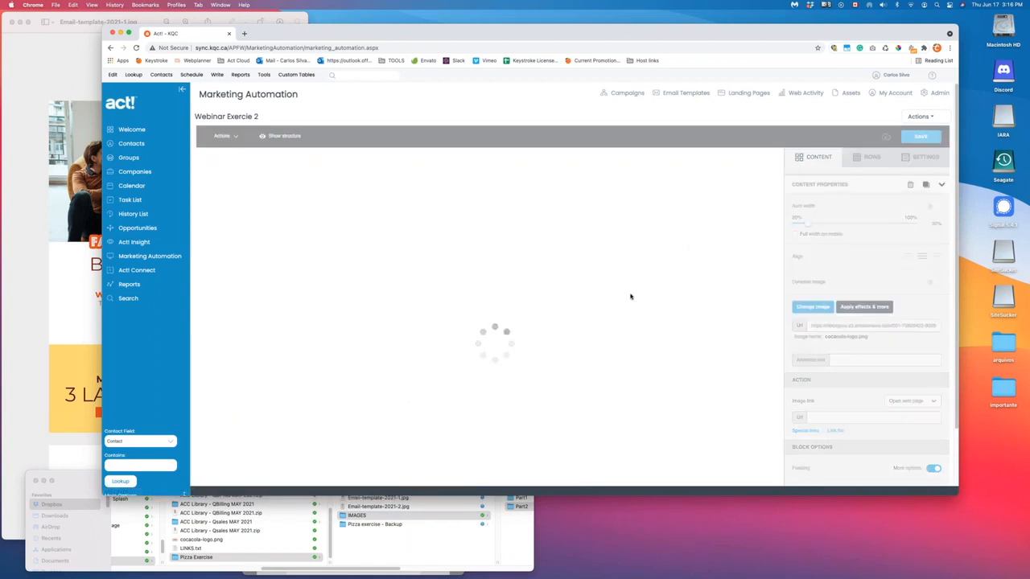
pyautogui.rightClick(194, 34)
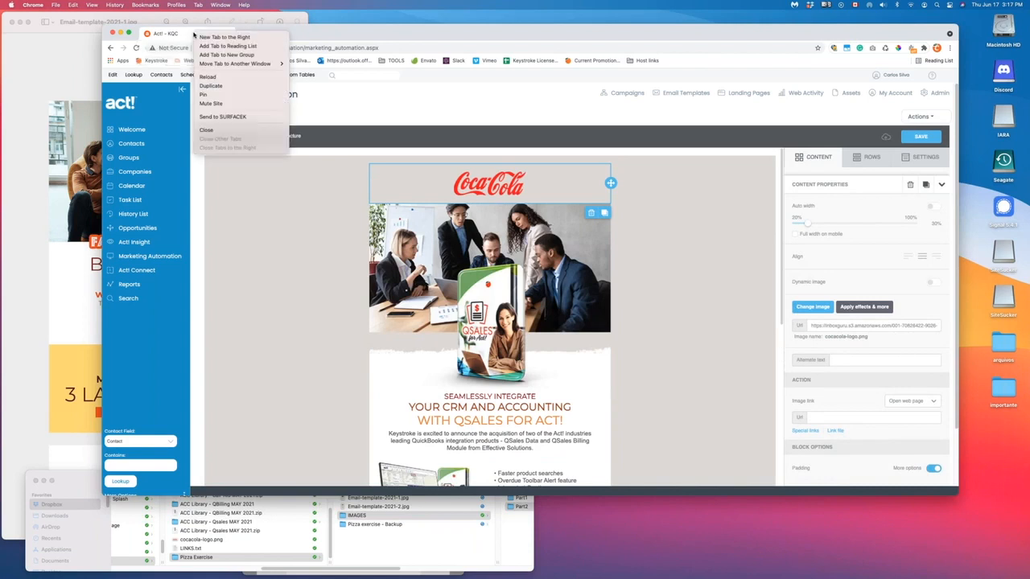
pyautogui.click(390, 41)
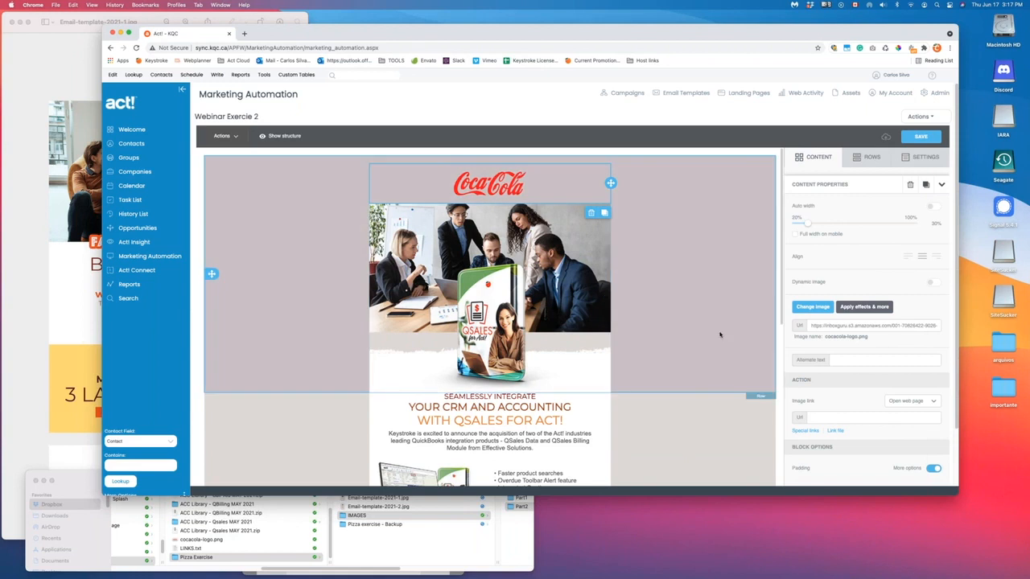
pyautogui.scroll(-2, 692, 301)
pyautogui.scroll(2, 515, 234)
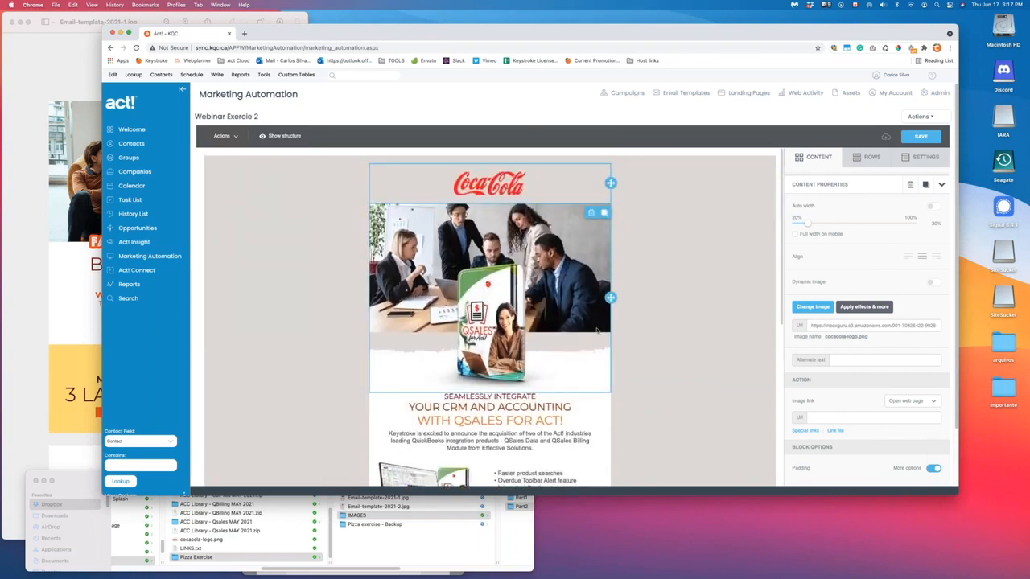
pyautogui.scroll(-2, 547, 347)
pyautogui.scroll(2, 507, 265)
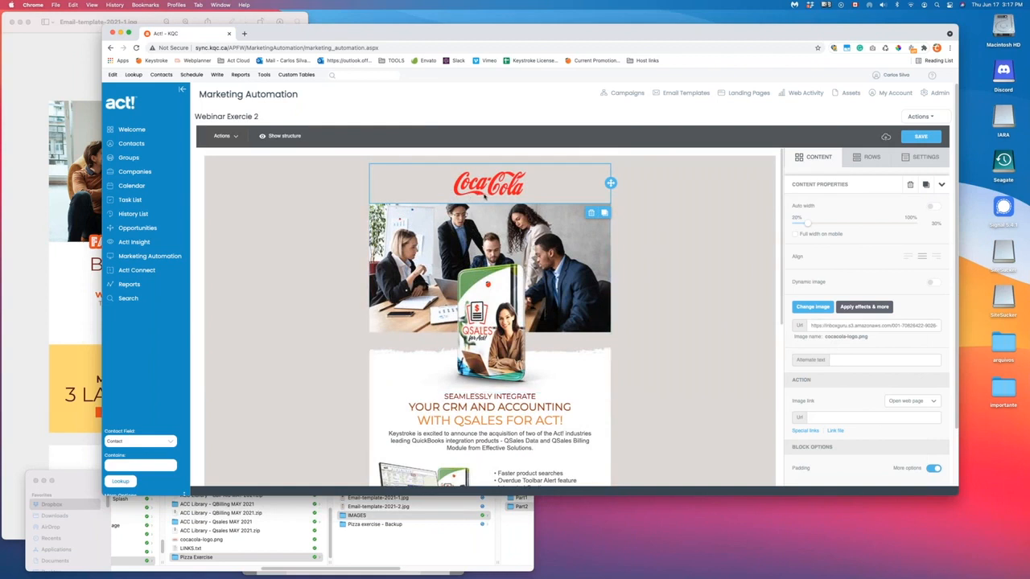
pyautogui.click(845, 418)
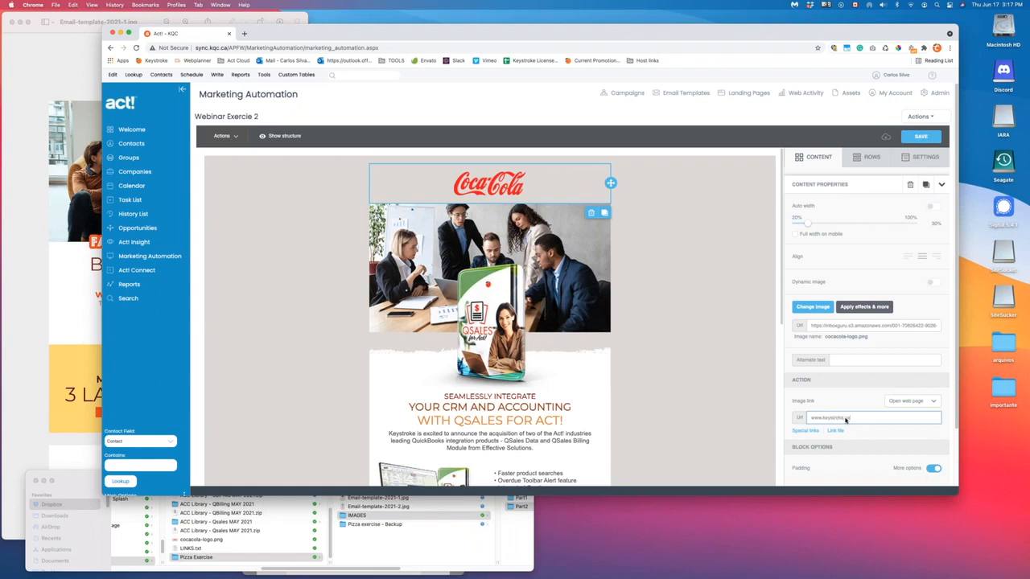
pyautogui.click(563, 289)
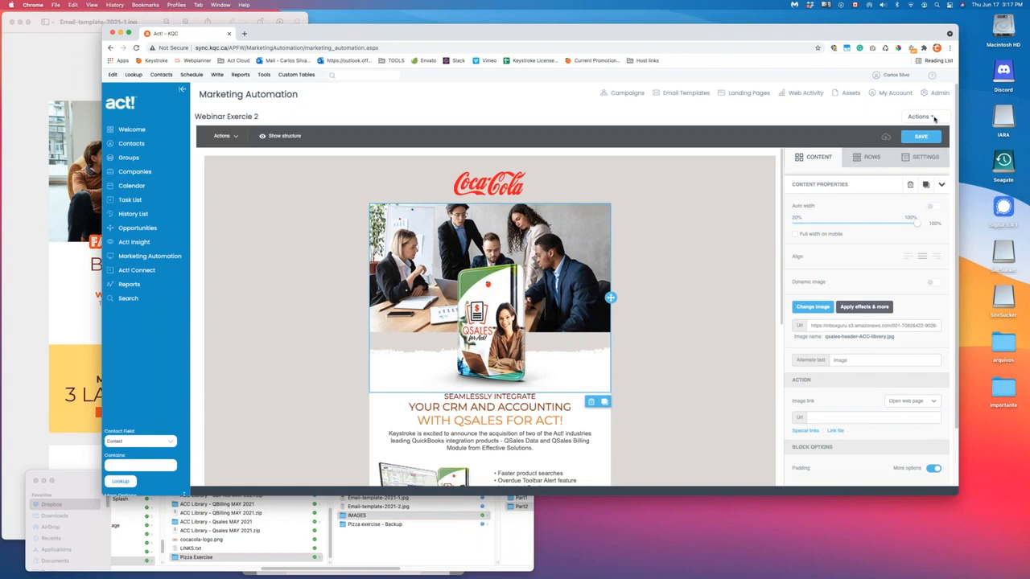
pyautogui.click(920, 117)
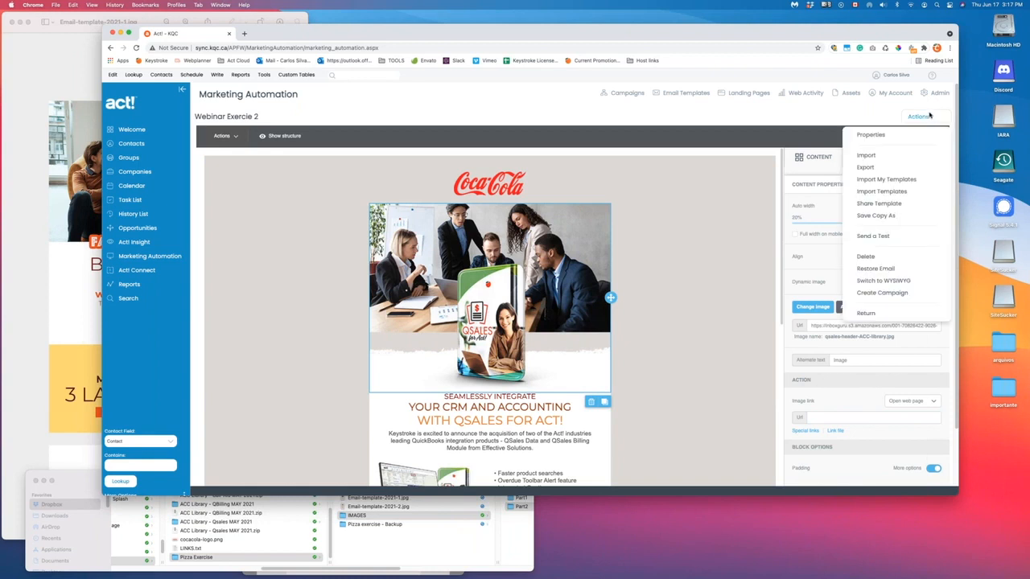
pyautogui.click(869, 137)
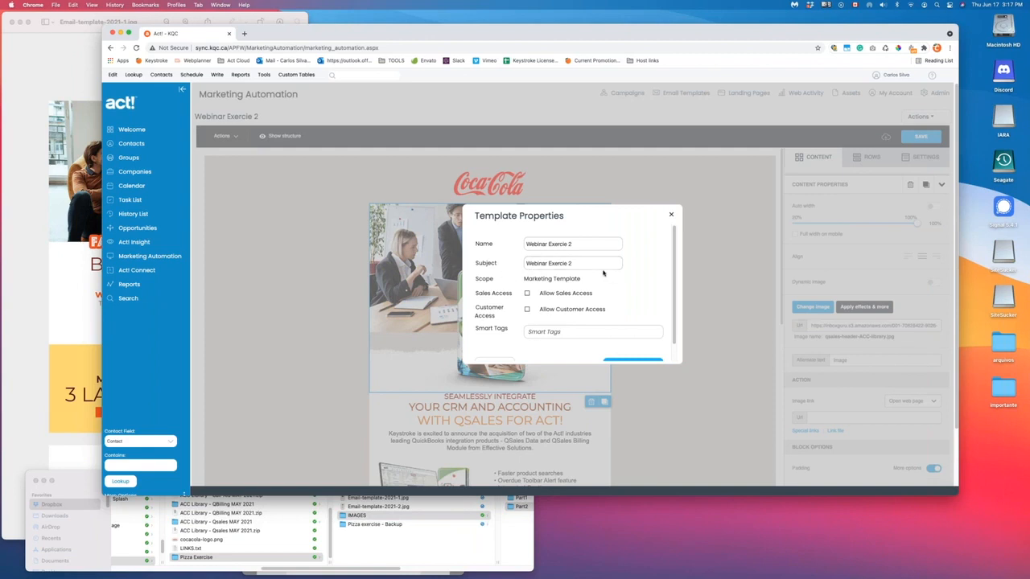
pyautogui.click(671, 214)
pyautogui.scroll(-5, 559, 307)
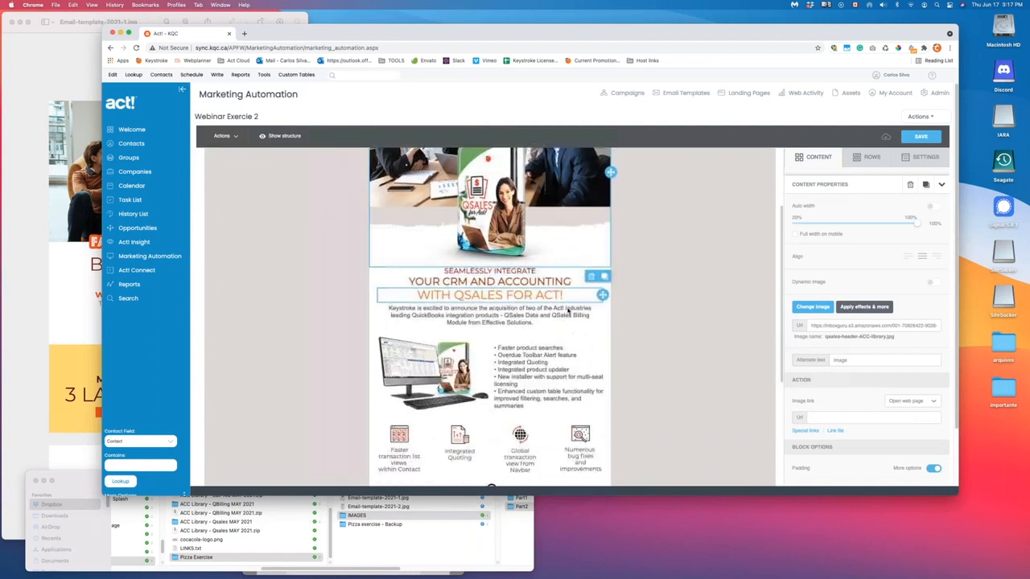
# - Select the Keystroke intro paragraph, show the Title, Text, Image and Button block tiles, and scroll the email
pyautogui.click(438, 229)
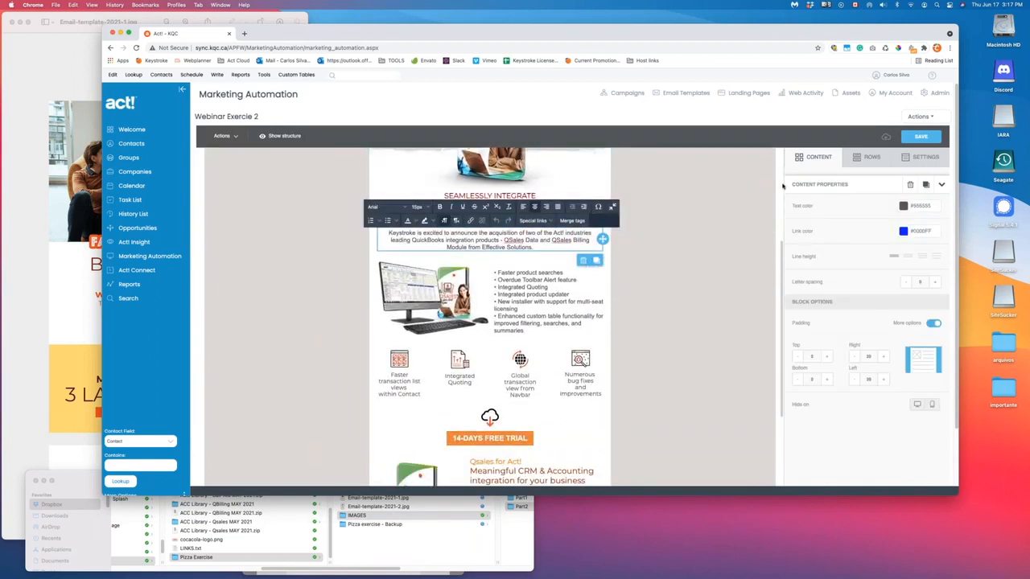
pyautogui.click(819, 158)
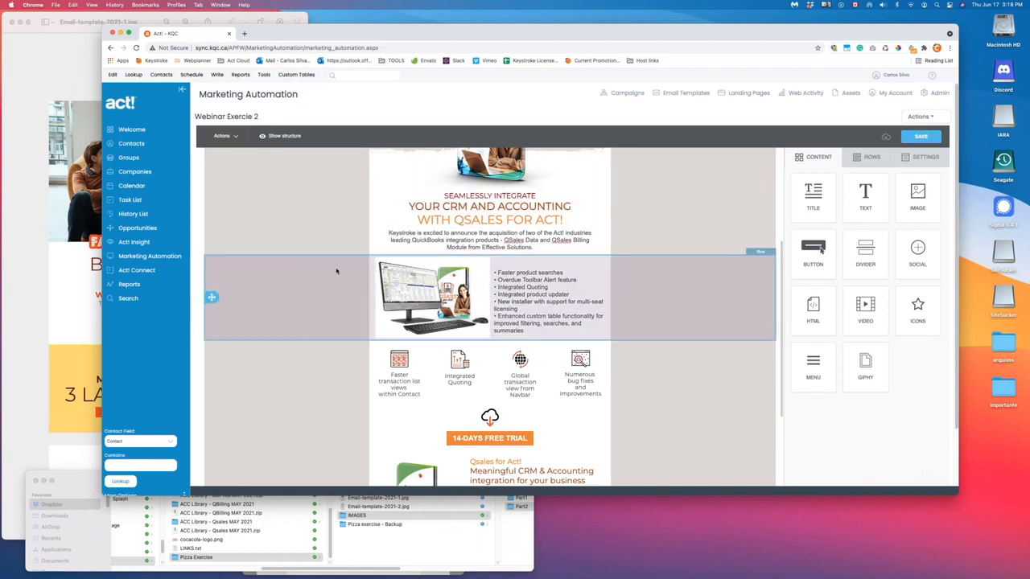
pyautogui.scroll(-3, 485, 314)
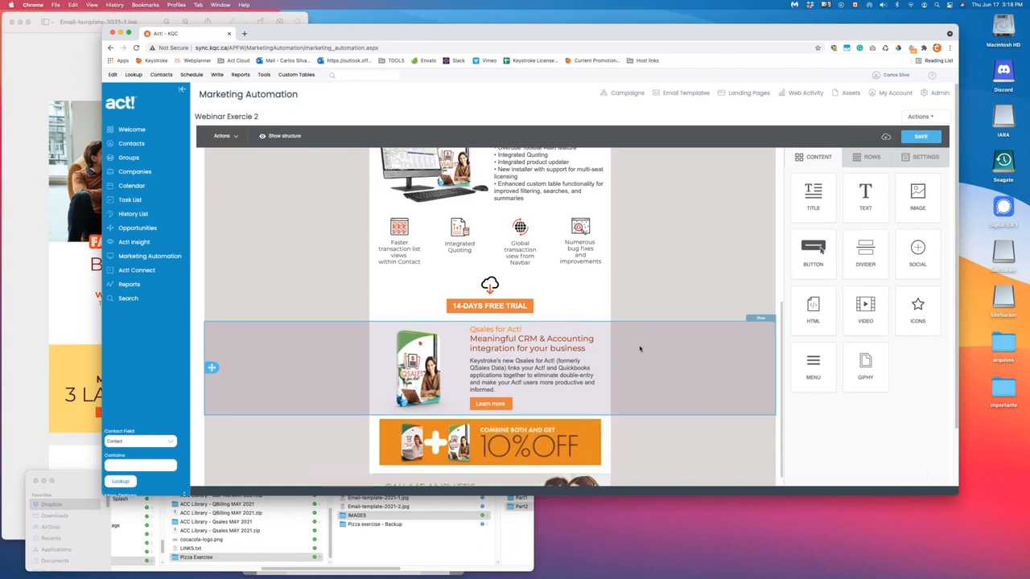
pyautogui.scroll(-1, 639, 348)
pyautogui.scroll(-2, 641, 348)
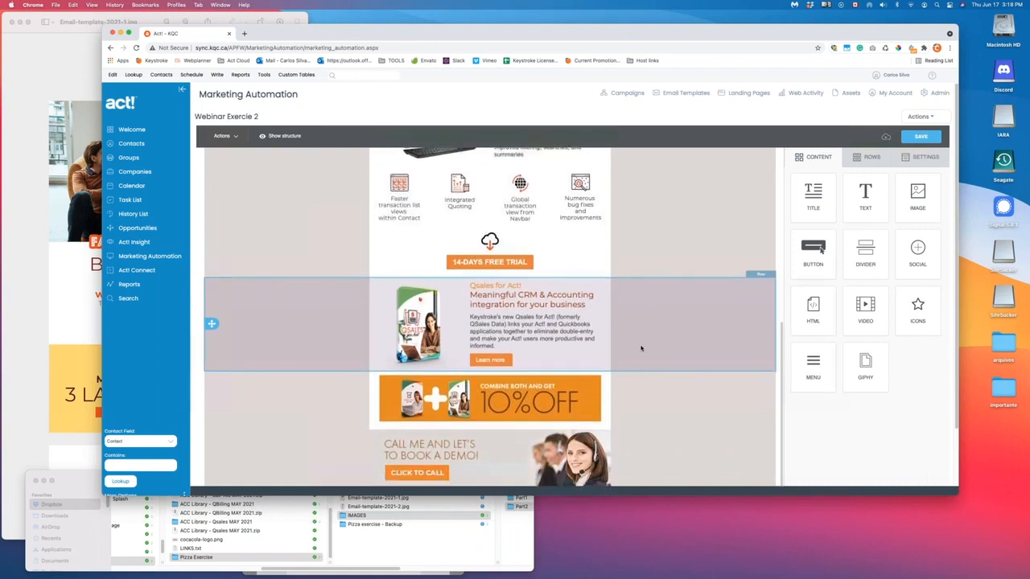
pyautogui.scroll(-1, 640, 348)
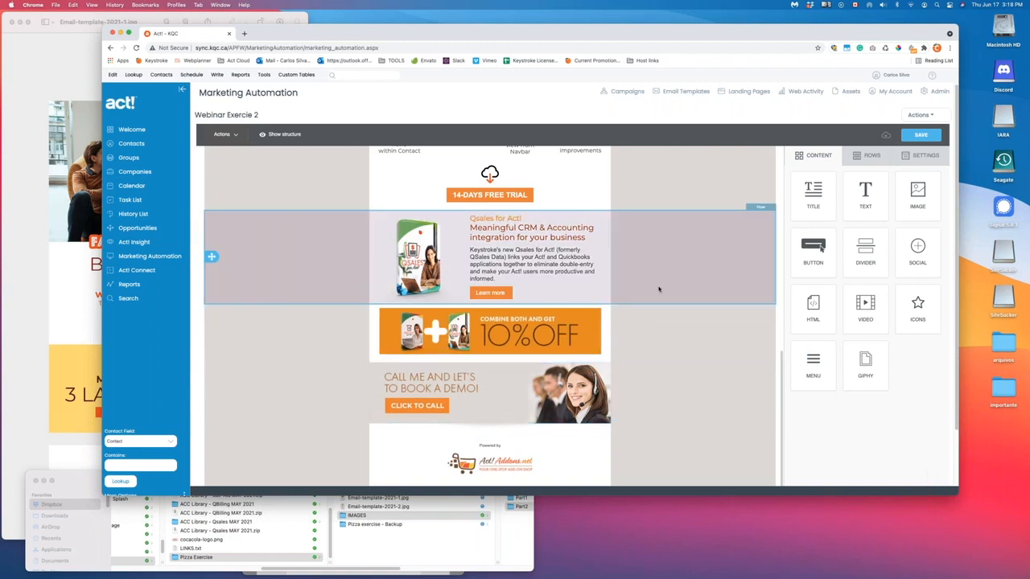
pyautogui.scroll(1, 658, 294)
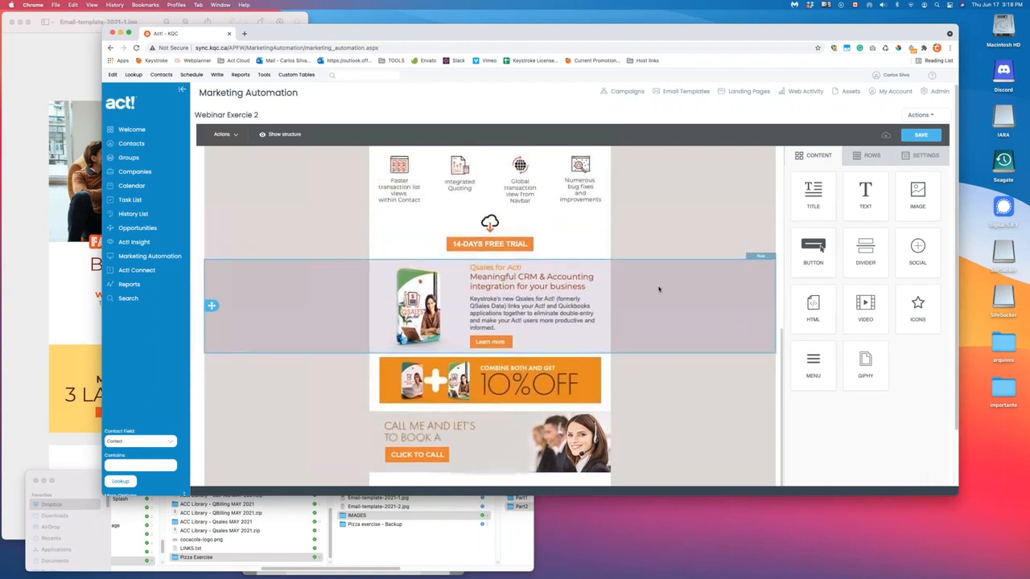
pyautogui.scroll(2, 658, 290)
pyautogui.scroll(4, 658, 290)
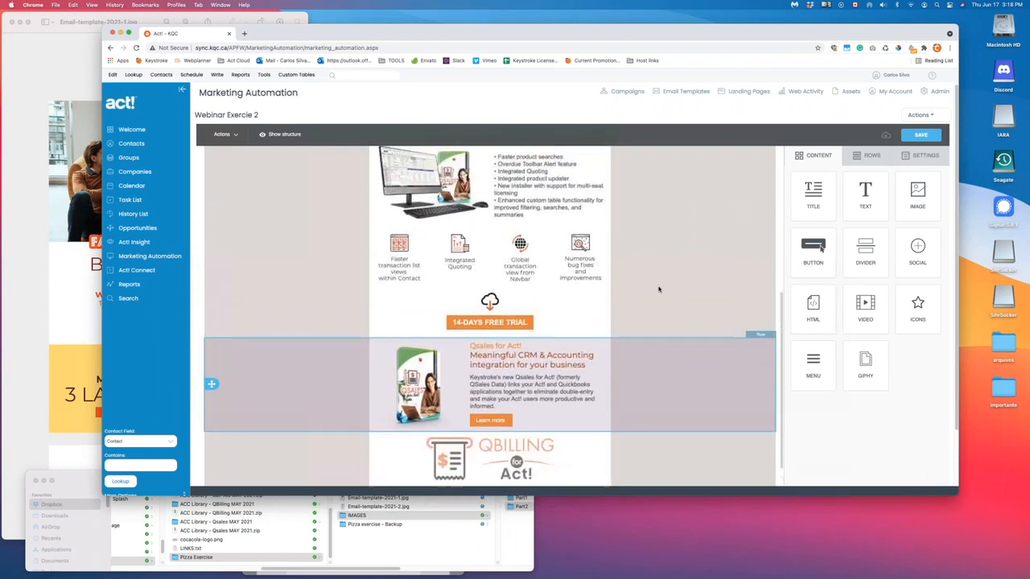
pyautogui.scroll(2, 658, 289)
pyautogui.scroll(-8, 658, 291)
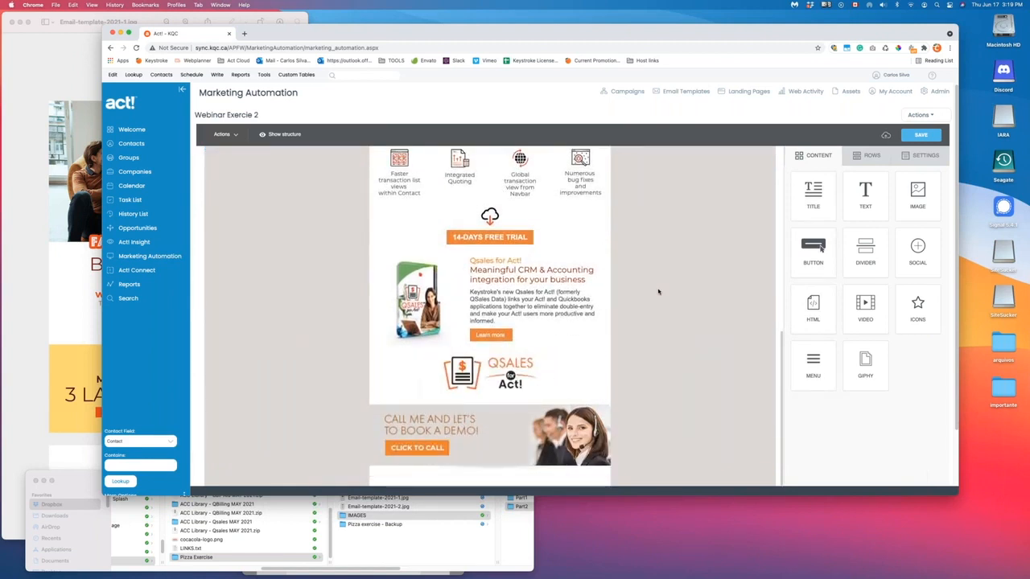
pyautogui.scroll(4, 658, 291)
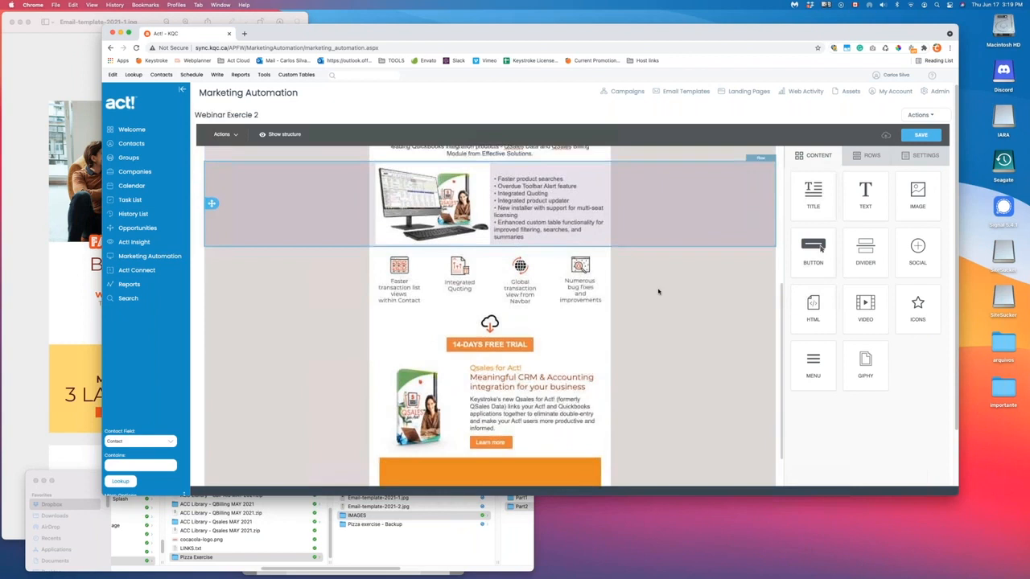
pyautogui.scroll(8, 658, 291)
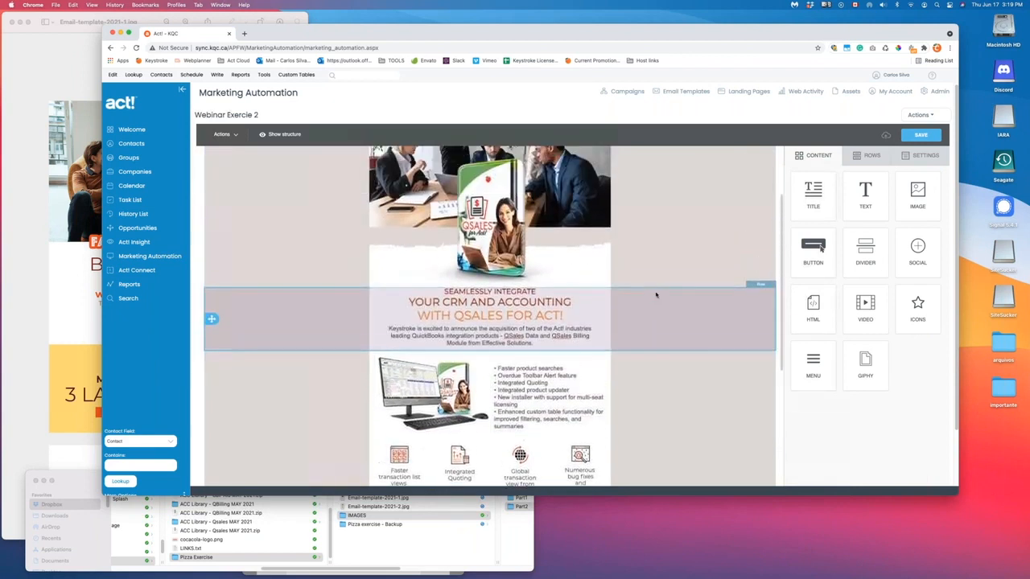
pyautogui.scroll(4, 655, 295)
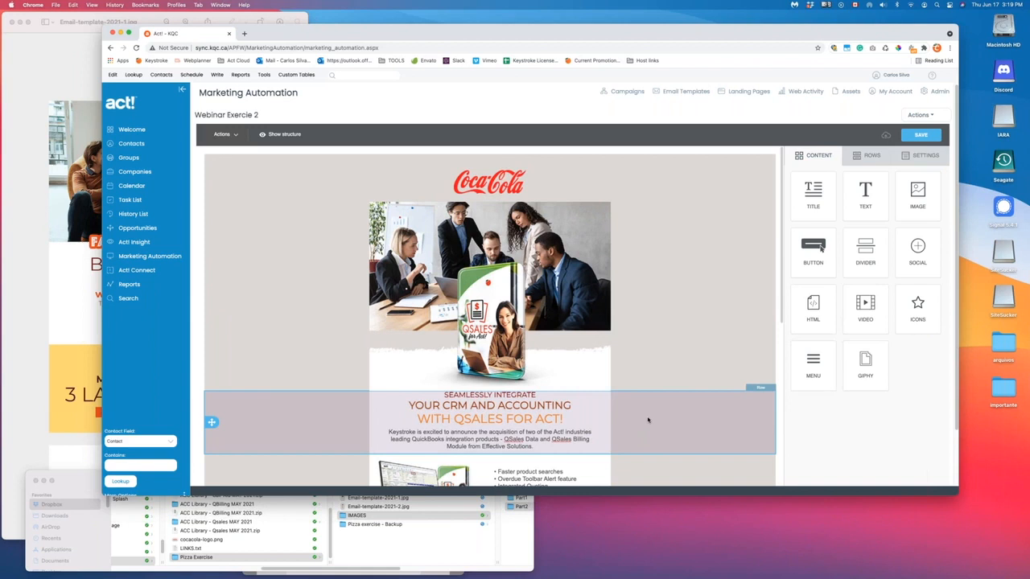
pyautogui.scroll(-6, 648, 419)
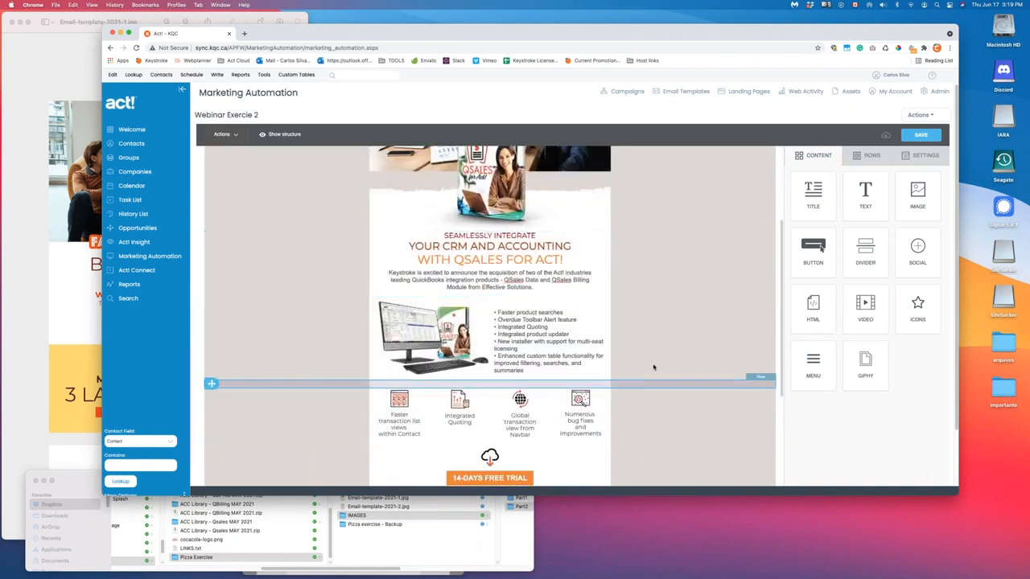
pyautogui.scroll(6, 648, 362)
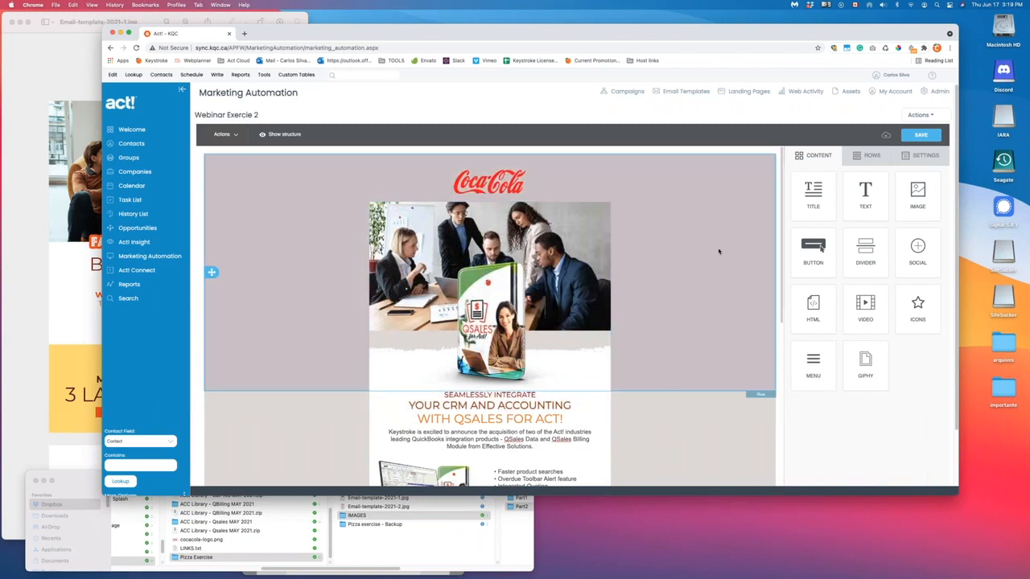
pyautogui.click(920, 115)
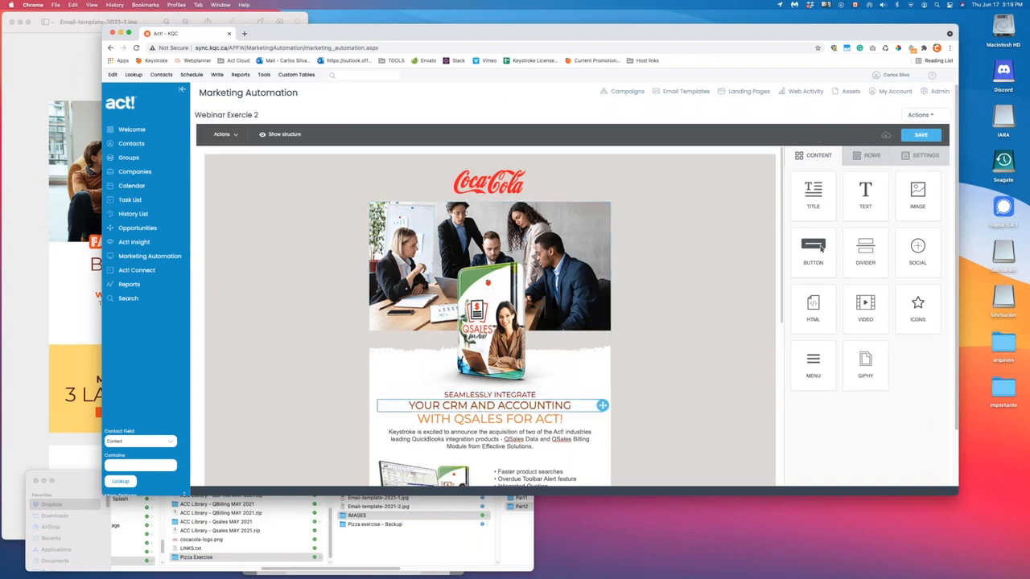
# - Preview the JSON file in Finder's ACC Library - QBilling MAY 2021 folder, then return to the email editor
pyautogui.click(459, 551)
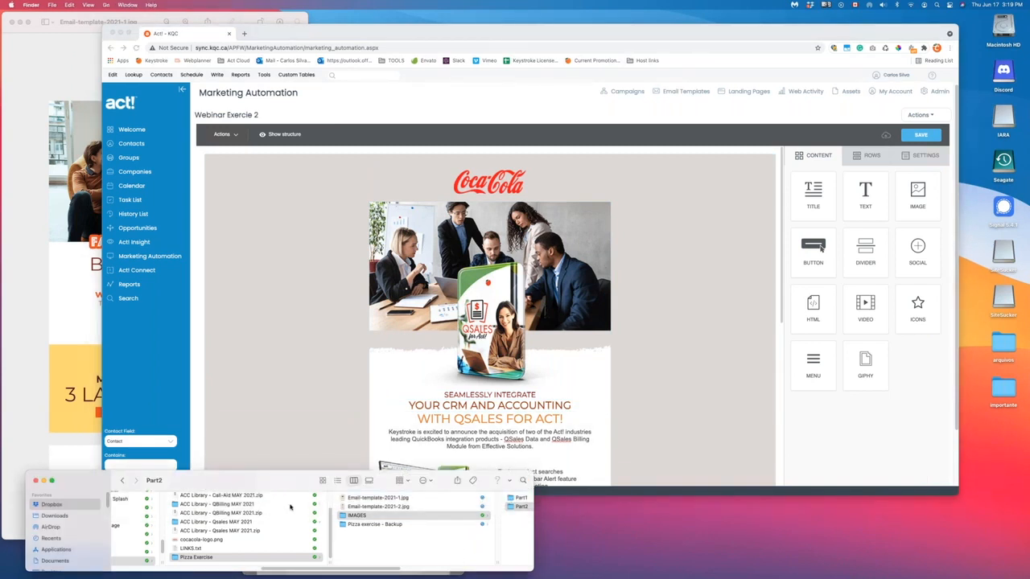
pyautogui.click(251, 504)
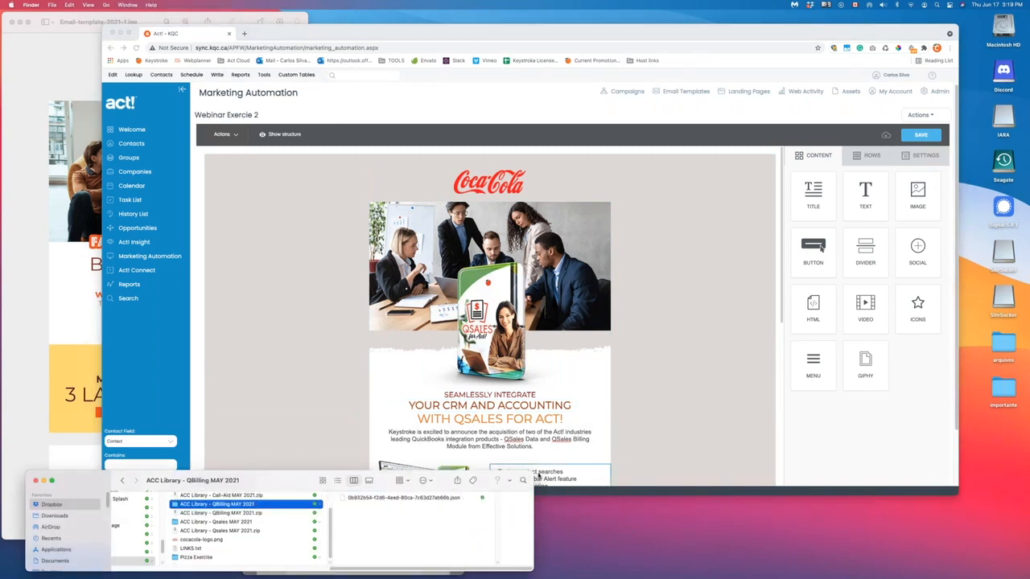
pyautogui.moveTo(533, 475); pyautogui.dragTo(519, 147)
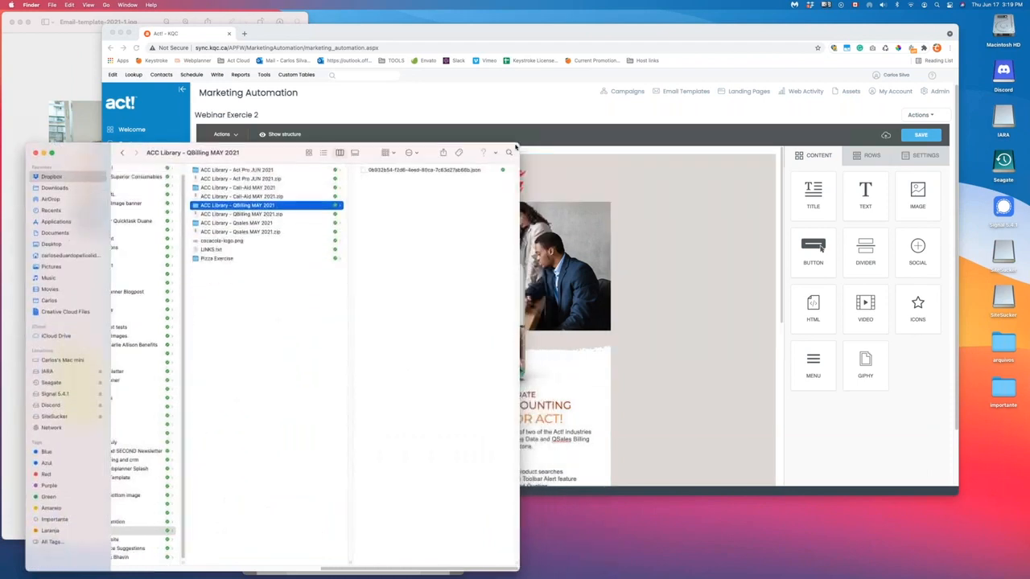
pyautogui.click(417, 171)
pyautogui.moveTo(519, 568); pyautogui.dragTo(709, 567)
pyautogui.moveTo(612, 562); pyautogui.dragTo(526, 550)
pyautogui.moveTo(622, 566); pyautogui.dragTo(728, 563)
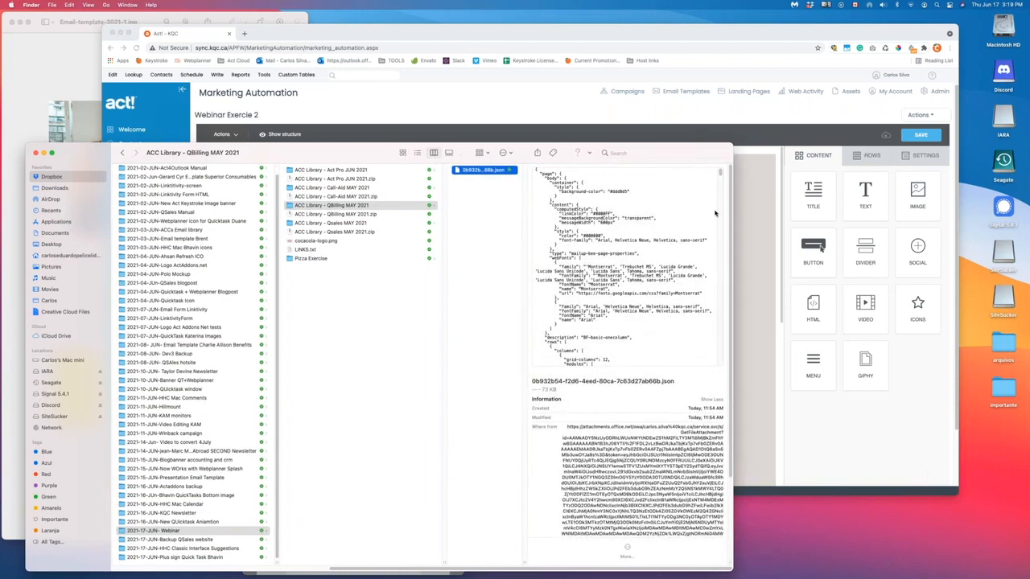
pyautogui.moveTo(720, 173); pyautogui.dragTo(718, 206)
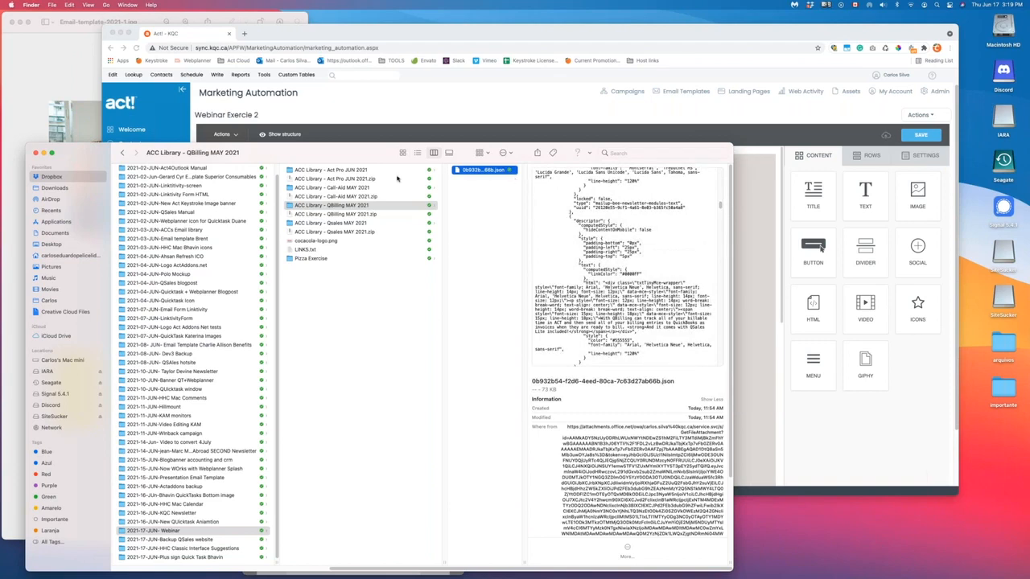
pyautogui.moveTo(28, 152); pyautogui.dragTo(37, 421)
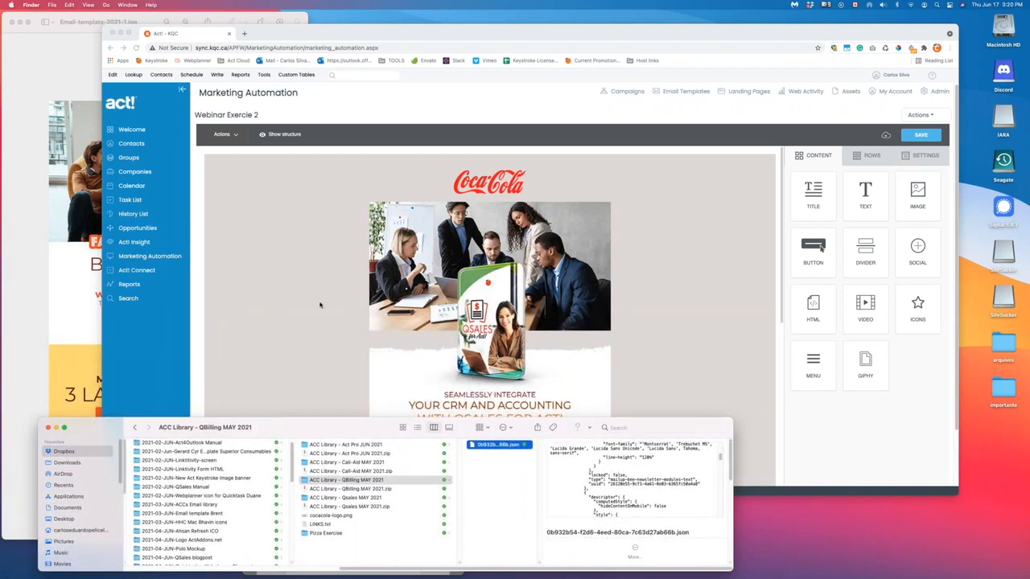
pyautogui.click(699, 270)
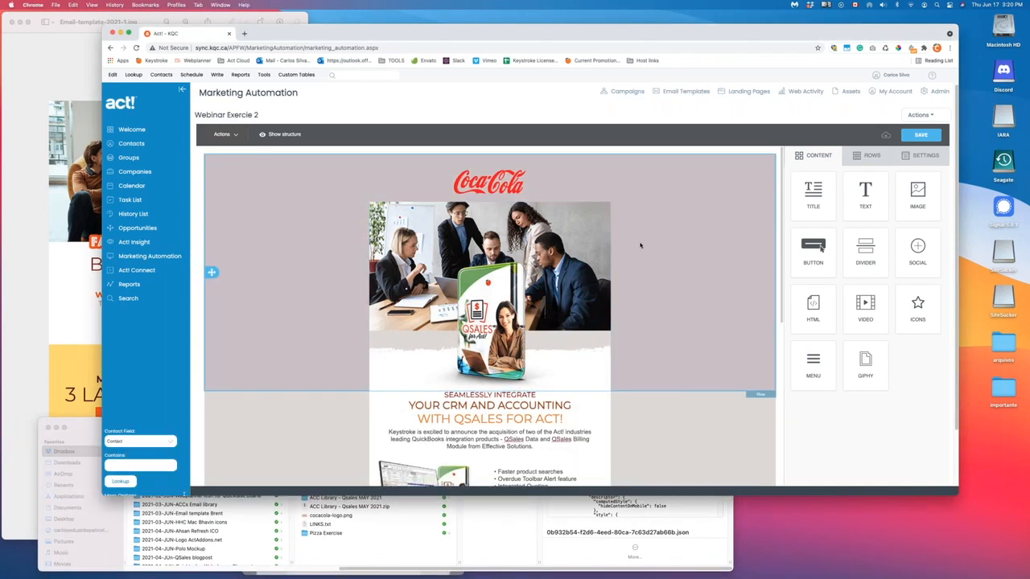
pyautogui.scroll(-3, 673, 314)
pyautogui.scroll(3, 673, 314)
pyautogui.click(925, 157)
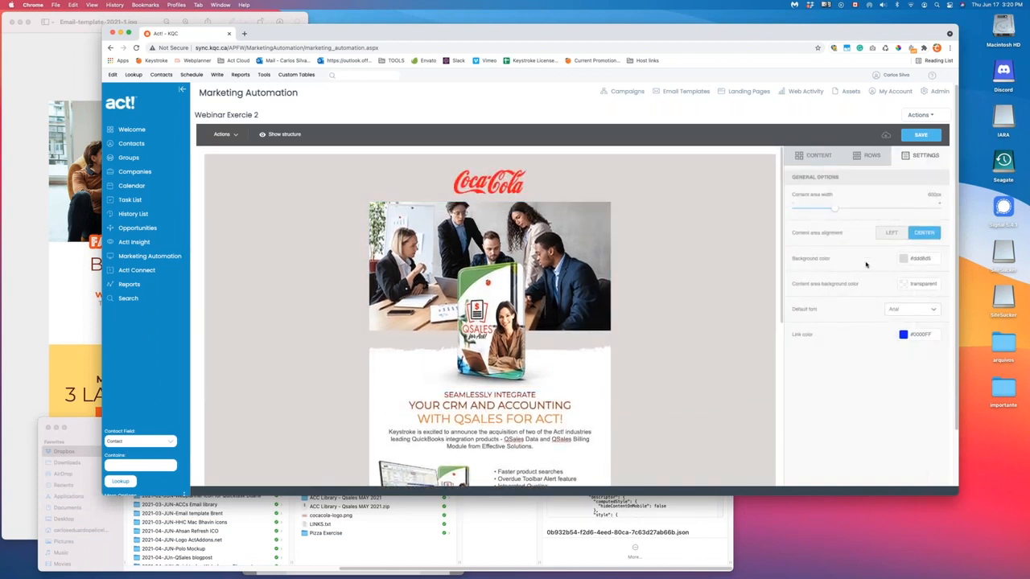
pyautogui.click(921, 259)
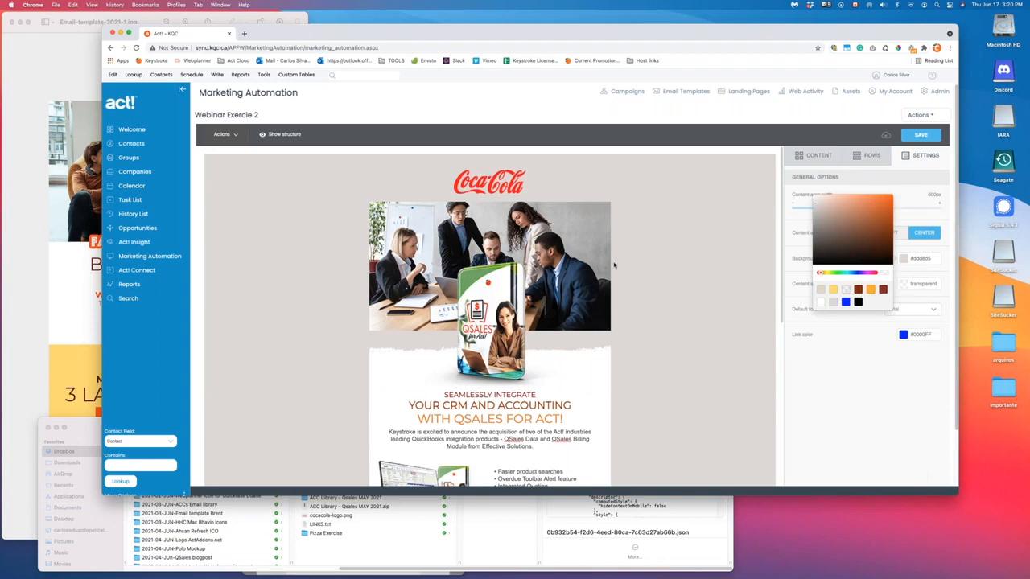
pyautogui.click(870, 289)
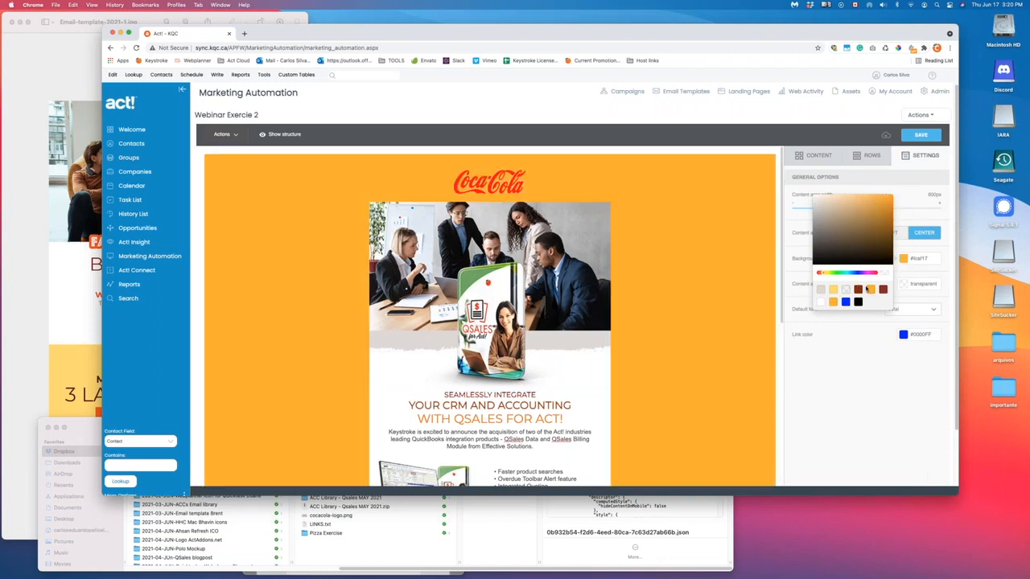
pyautogui.scroll(-5, 553, 325)
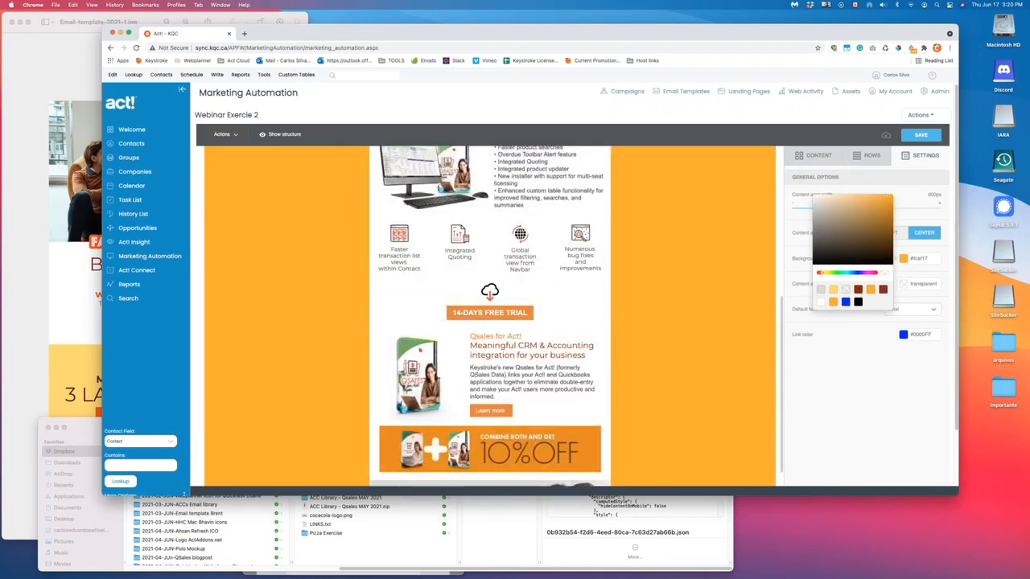
pyautogui.click(845, 302)
pyautogui.scroll(5, 603, 275)
pyautogui.scroll(1, 603, 276)
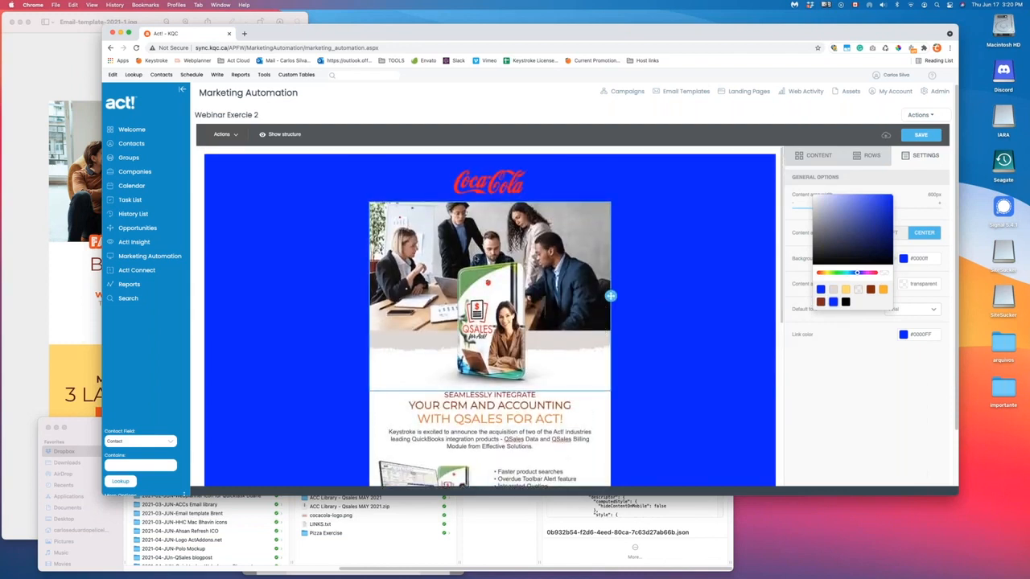
pyautogui.scroll(-5, 515, 274)
pyautogui.scroll(1, 495, 266)
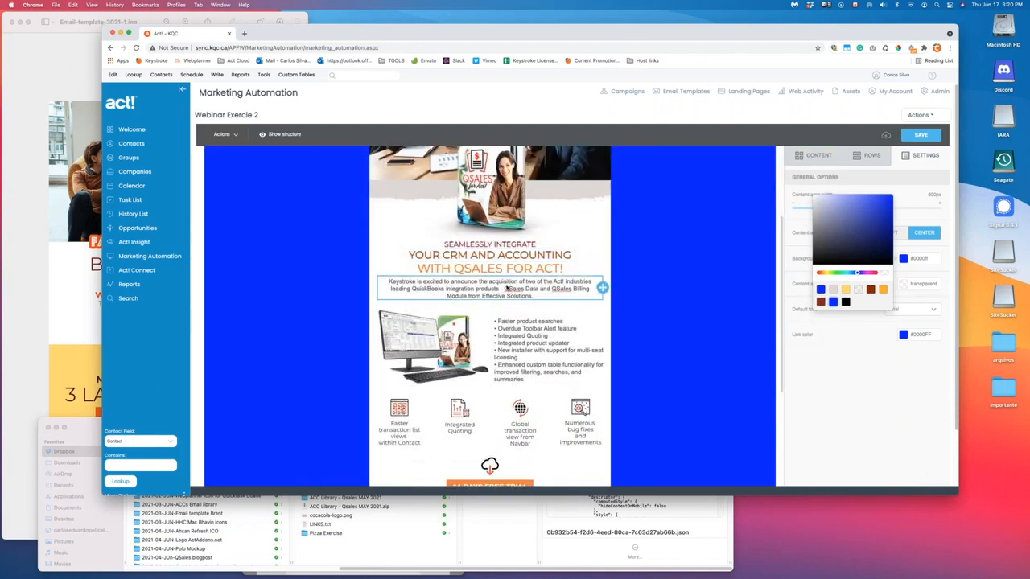
pyautogui.scroll(4, 563, 250)
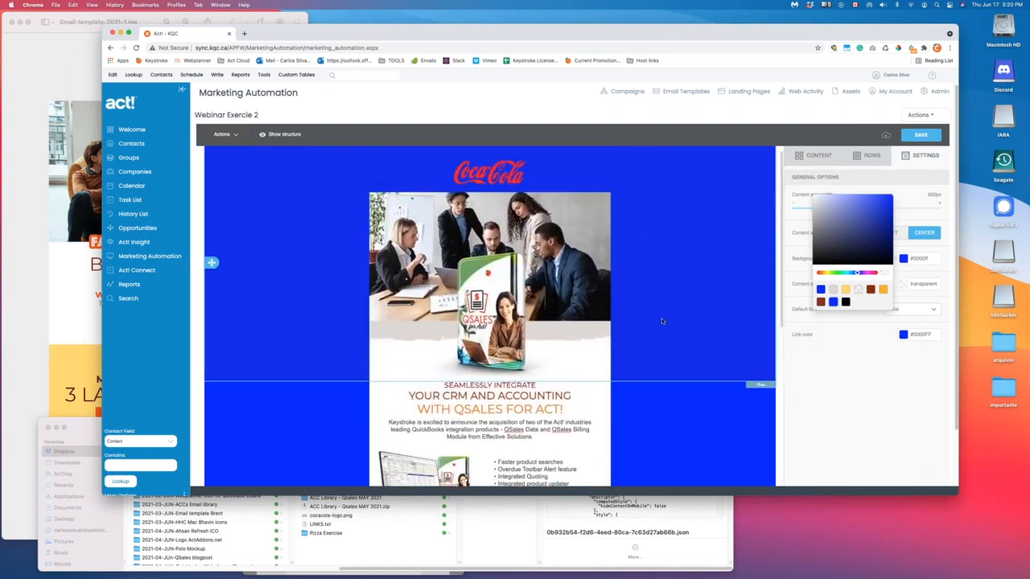
pyautogui.scroll(-10, 658, 354)
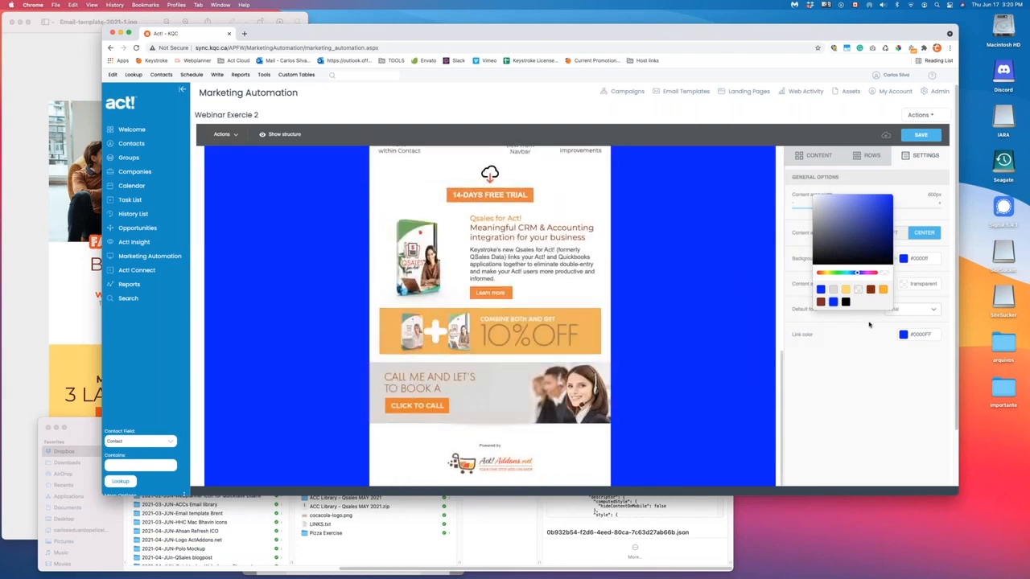
pyautogui.click(869, 324)
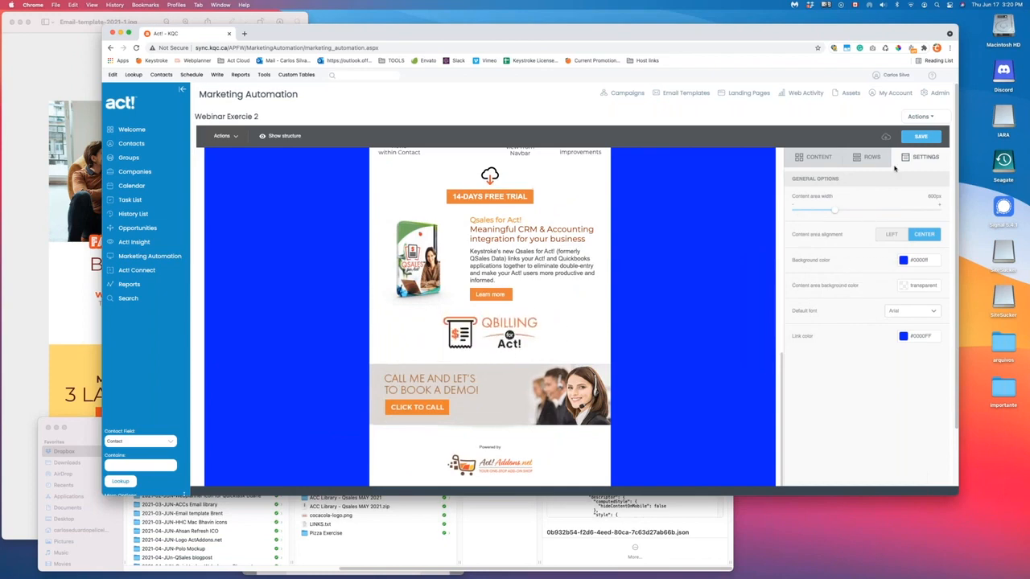
pyautogui.scroll(6, 680, 234)
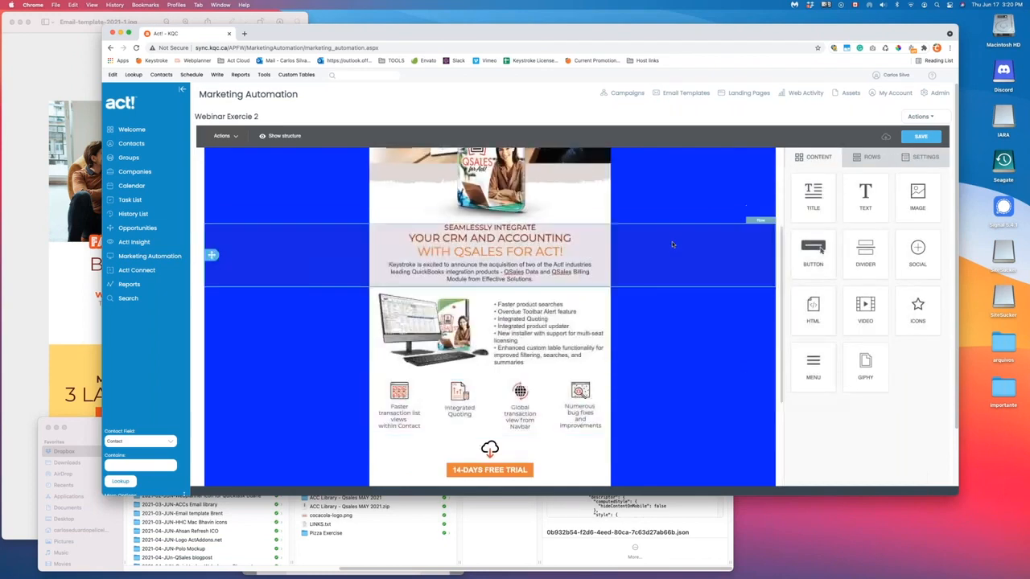
pyautogui.scroll(-6, 668, 277)
pyautogui.scroll(-2, 666, 320)
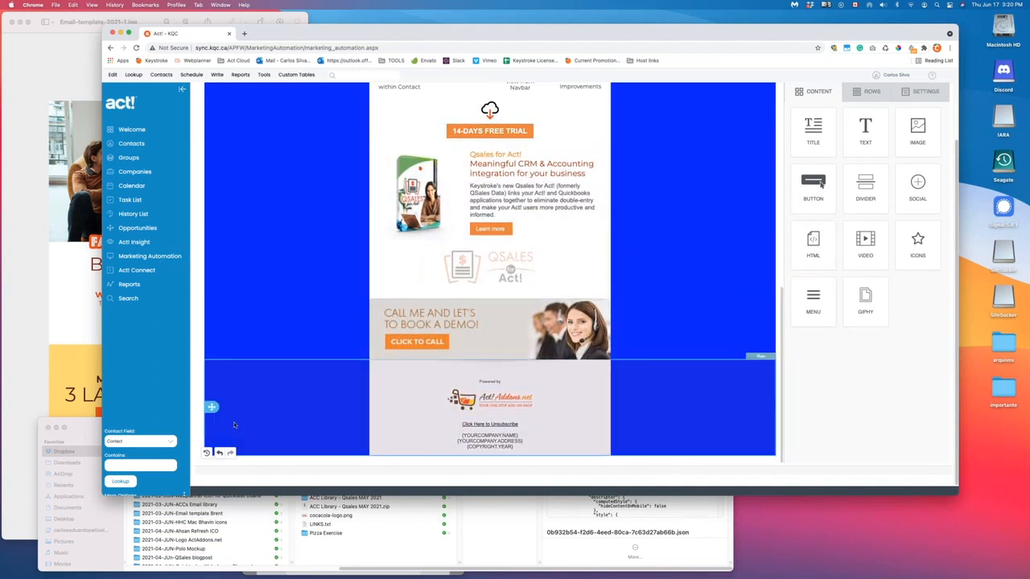
pyautogui.click(219, 454)
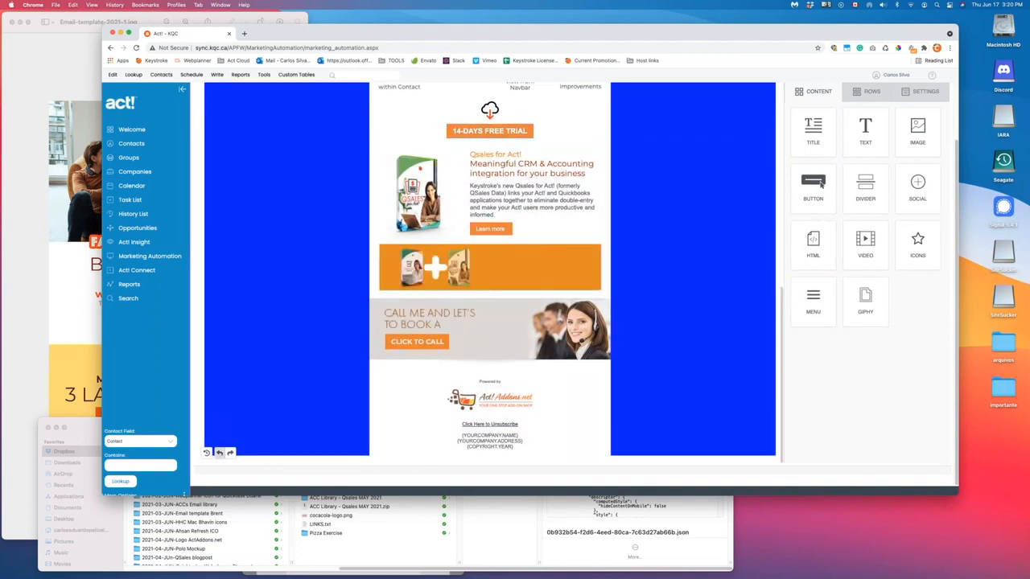
pyautogui.click(220, 454)
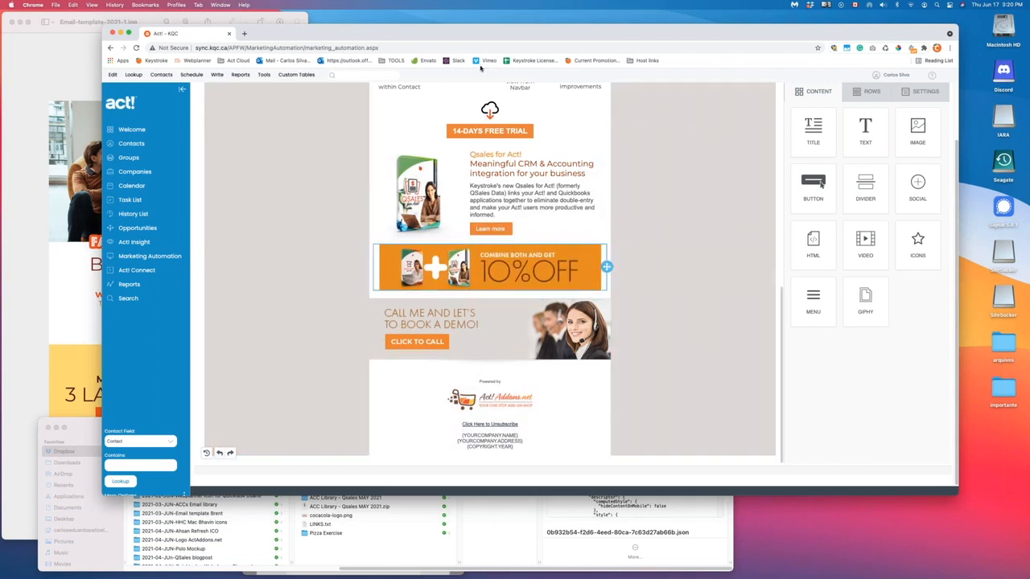
pyautogui.scroll(3, 284, 186)
pyautogui.scroll(5, 643, 218)
pyautogui.scroll(-10, 667, 260)
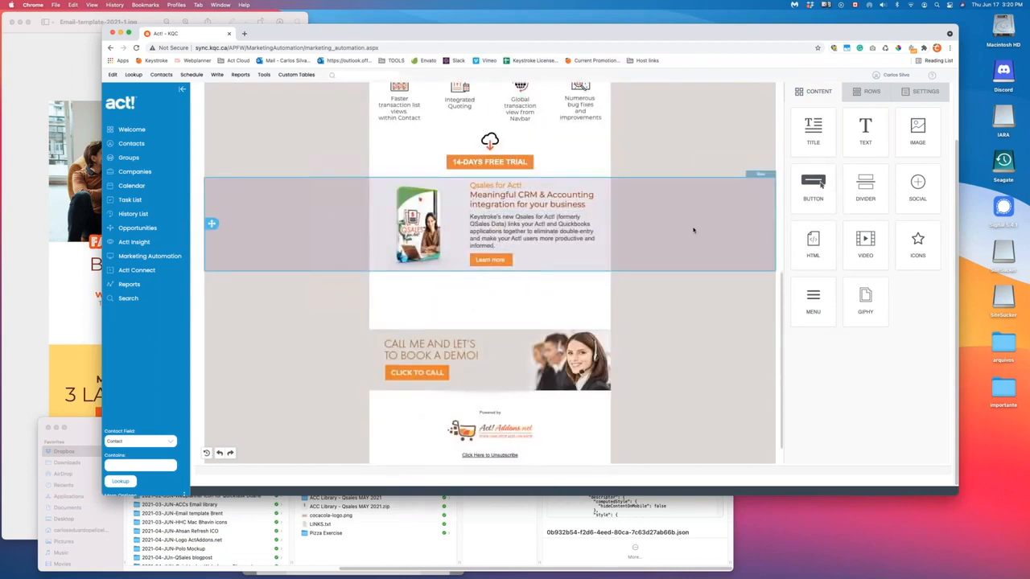
# - Duplicate the Qsales for Act! row
pyautogui.click(764, 193)
pyautogui.click(765, 189)
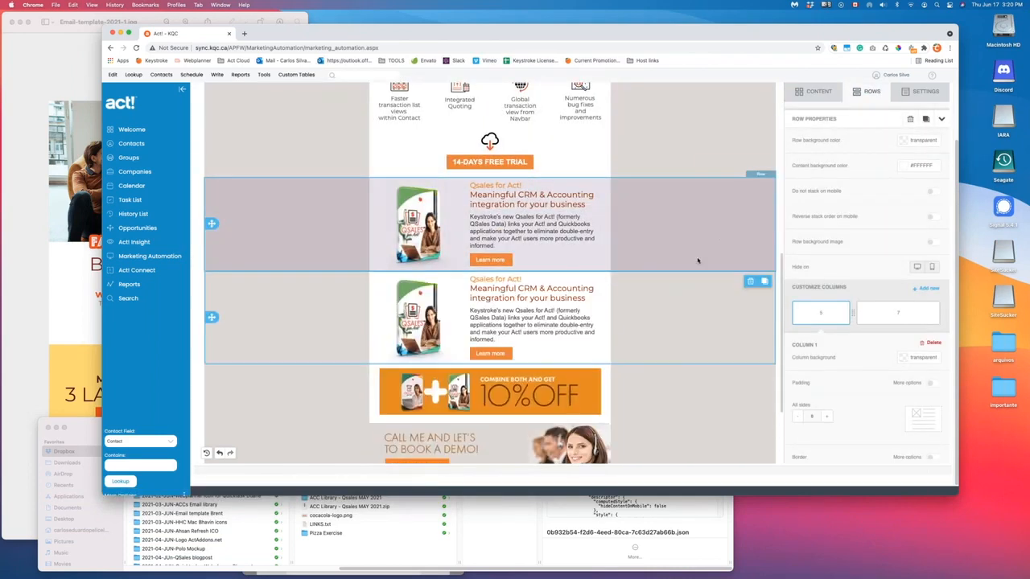
pyautogui.scroll(-3, 390, 195)
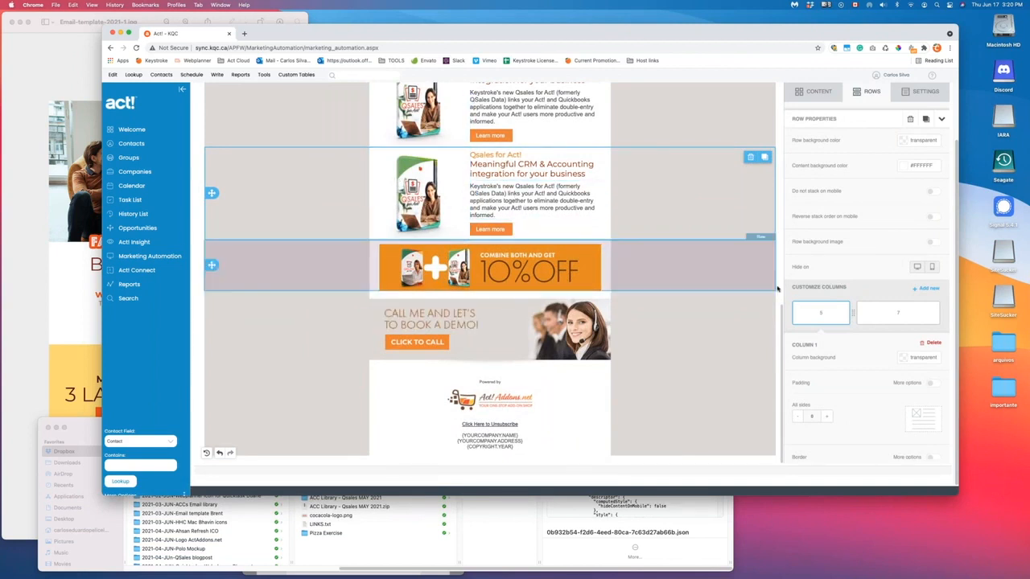
# - Widen column 1 and swap the blocks: text and Learn more button left, product image right
pyautogui.moveTo(849, 320); pyautogui.dragTo(878, 314)
pyautogui.moveTo(600, 173); pyautogui.dragTo(390, 181)
pyautogui.moveTo(510, 239); pyautogui.dragTo(555, 165)
pyautogui.moveTo(600, 289); pyautogui.dragTo(455, 250)
pyautogui.moveTo(601, 278); pyautogui.dragTo(402, 235)
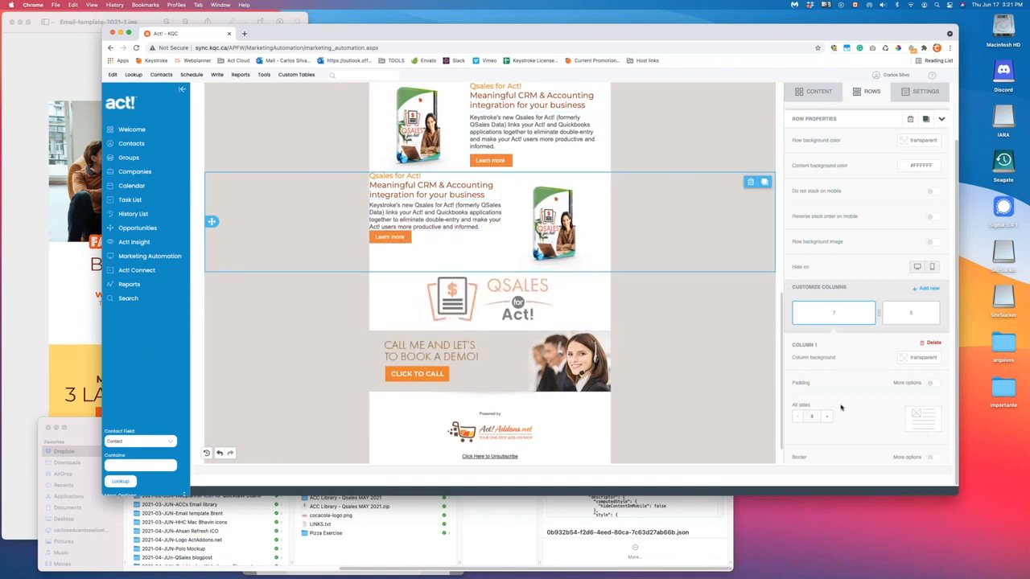
# - Turn on per-side padding and raise the text column's left padding to 40
pyautogui.scroll(-2, 872, 386)
pyautogui.click(932, 316)
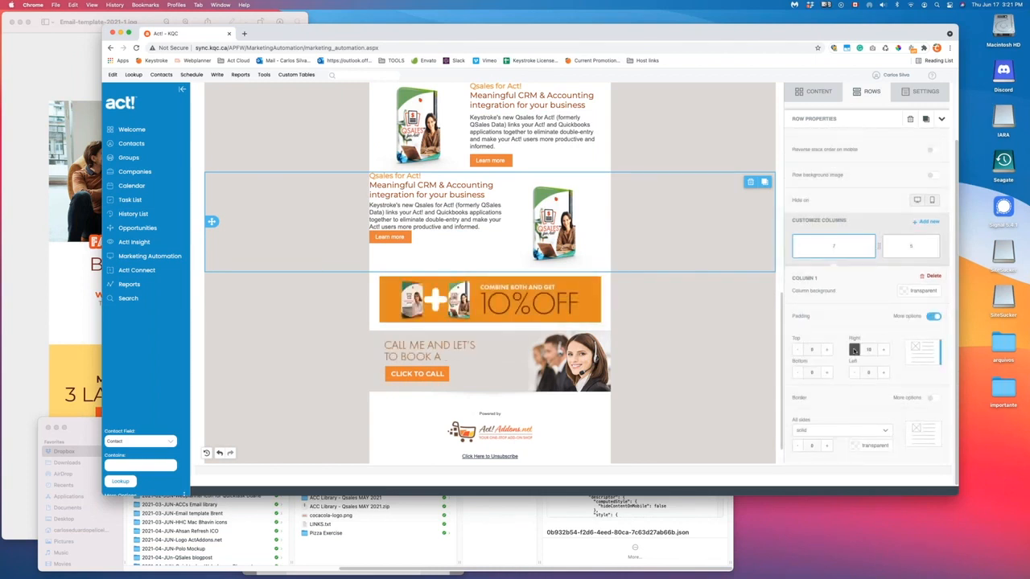
pyautogui.click(882, 372)
pyautogui.click(882, 372)
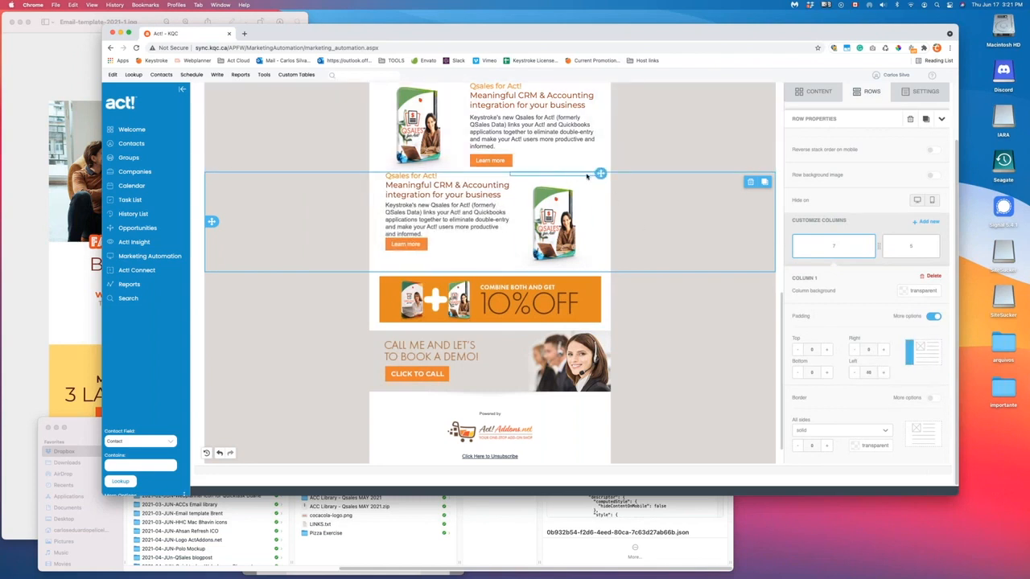
pyautogui.moveTo(467, 185); pyautogui.dragTo(465, 182)
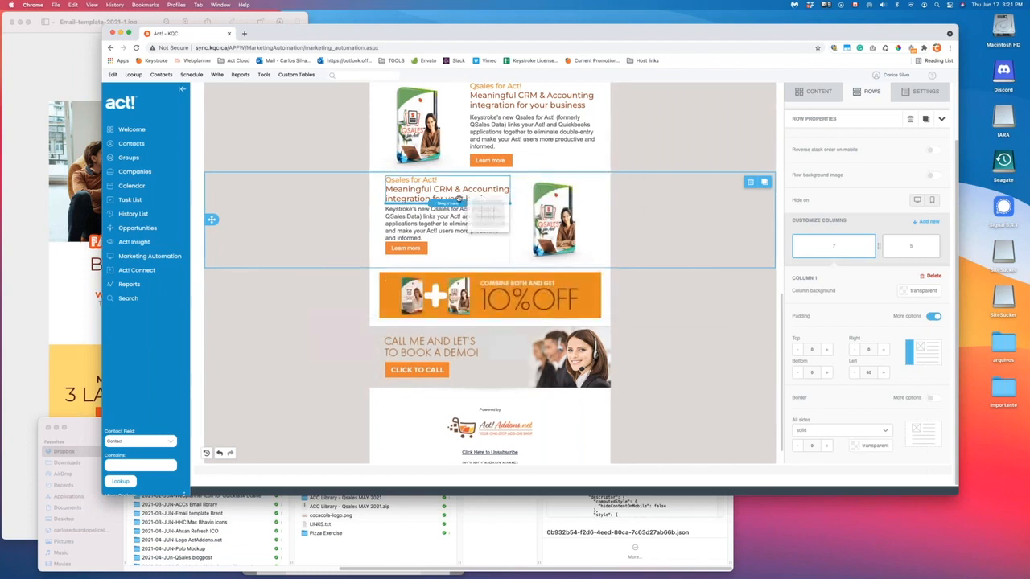
pyautogui.click(410, 185)
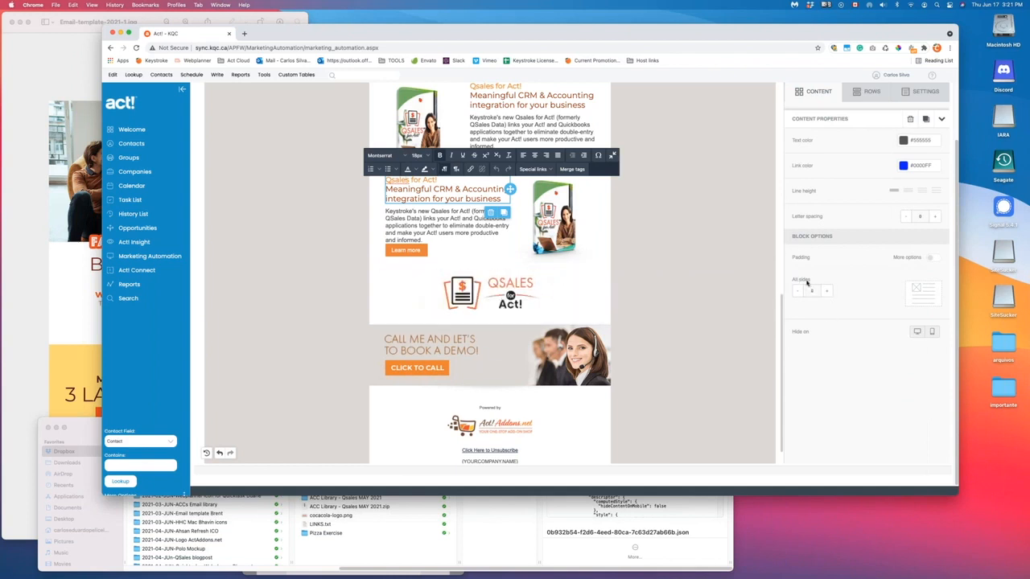
# - Set the image column's right padding to 0
pyautogui.click(649, 225)
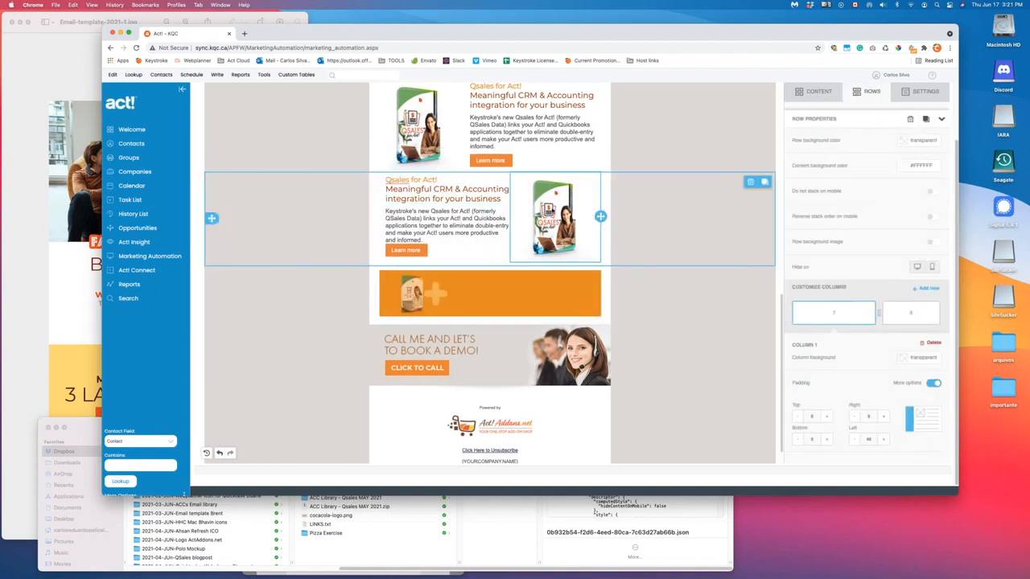
pyautogui.click(567, 220)
pyautogui.click(641, 209)
pyautogui.click(910, 312)
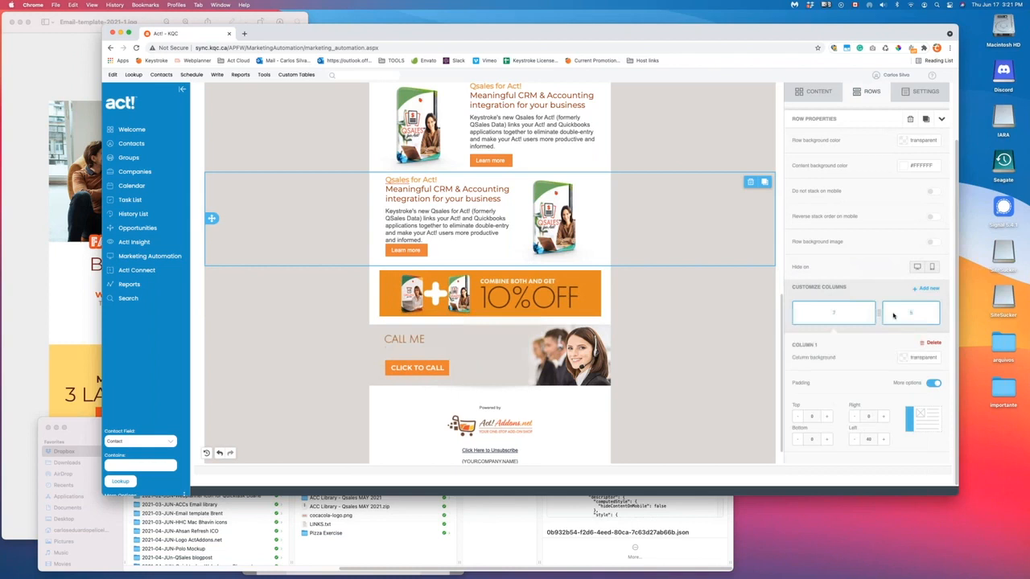
pyautogui.click(855, 417)
pyautogui.click(855, 417)
pyautogui.click(855, 417)
pyautogui.click(855, 417)
pyautogui.click(855, 417)
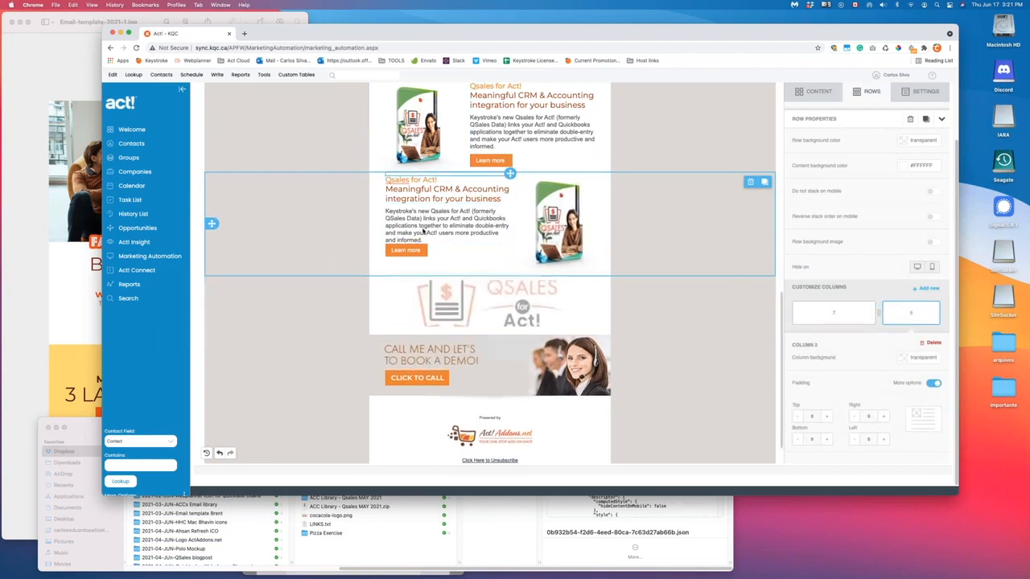
# - Add more padding around the divider above the Qsales heading
pyautogui.click(468, 175)
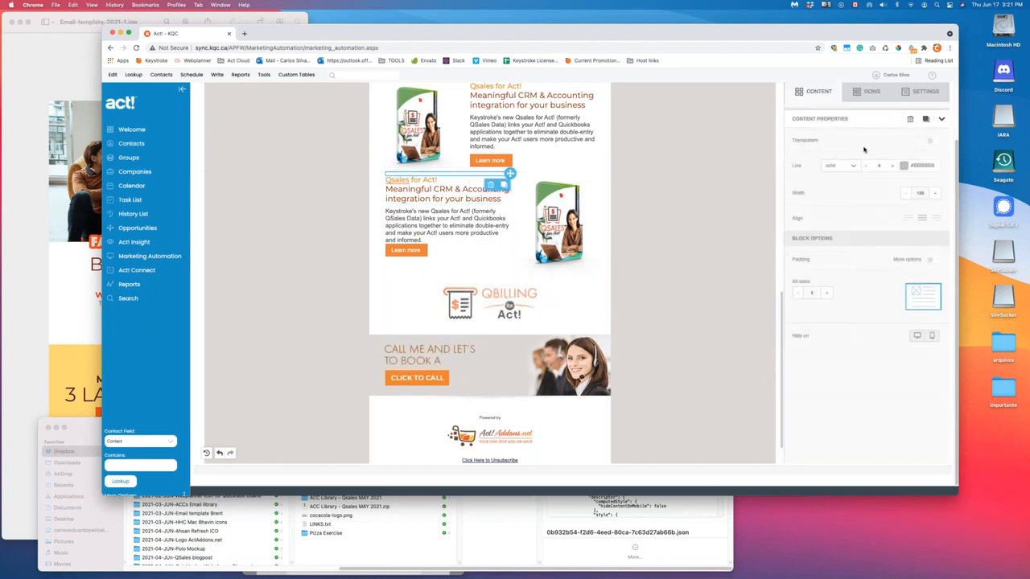
pyautogui.click(826, 293)
pyautogui.click(826, 293)
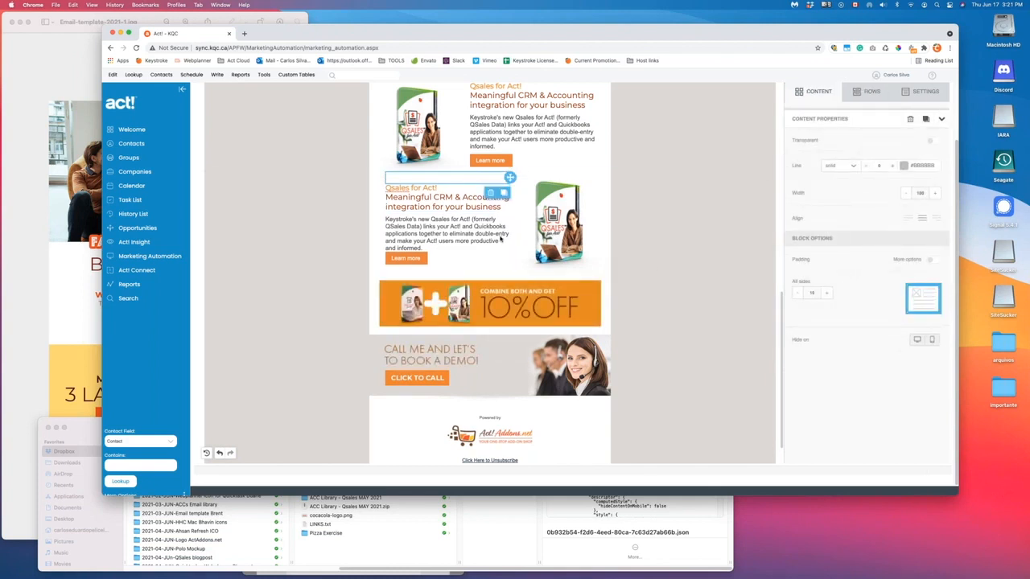
pyautogui.click(511, 212)
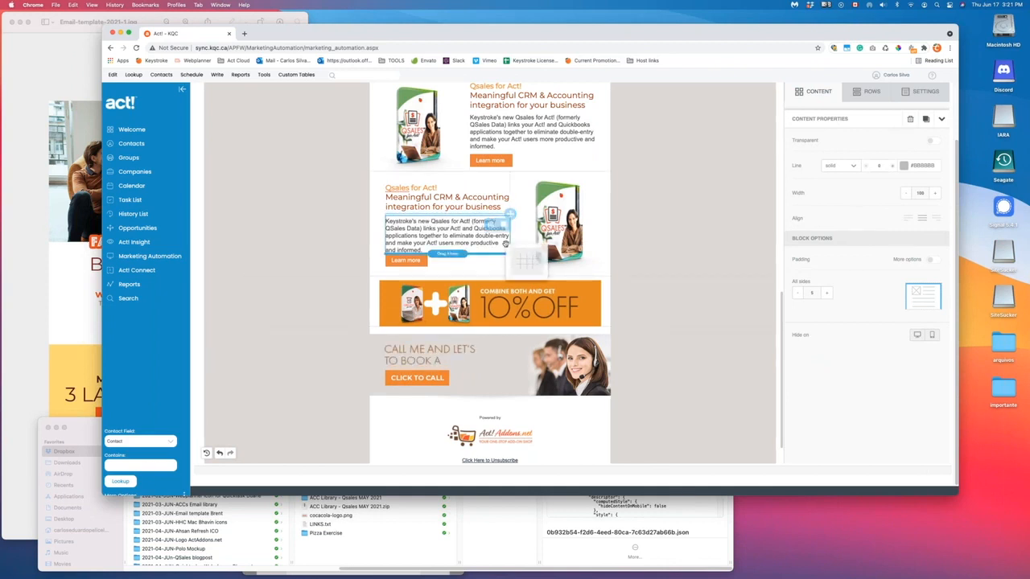
pyautogui.click(671, 219)
pyautogui.scroll(3, 671, 219)
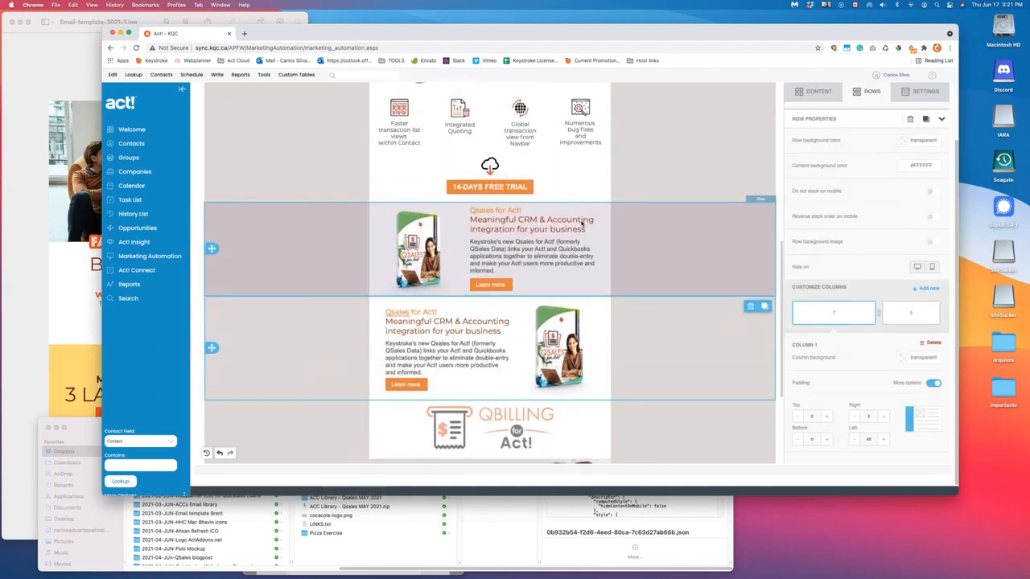
# - Delete the row holding the 10% OFF banner
pyautogui.scroll(-4, 552, 257)
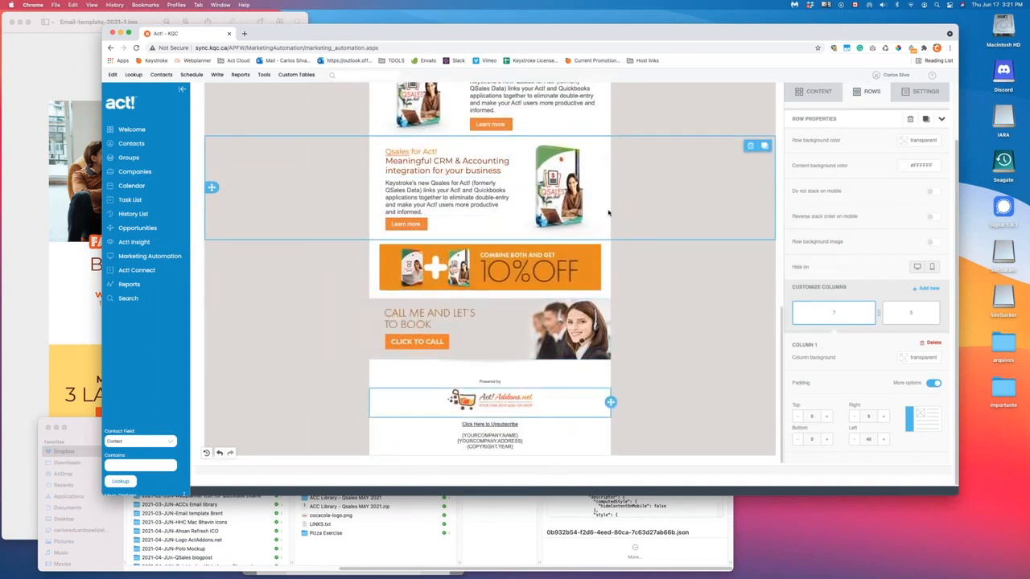
pyautogui.click(539, 271)
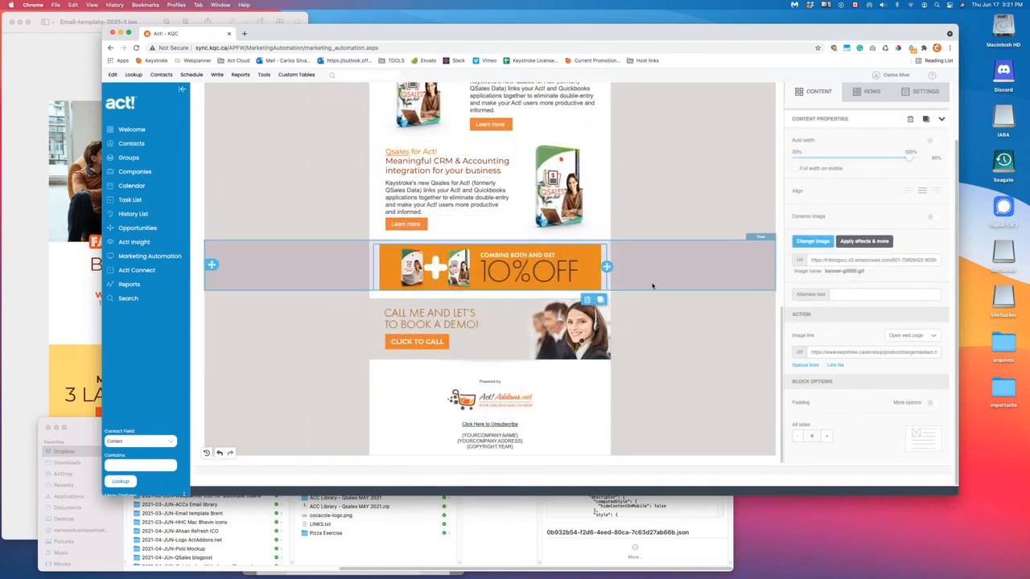
pyautogui.click(650, 288)
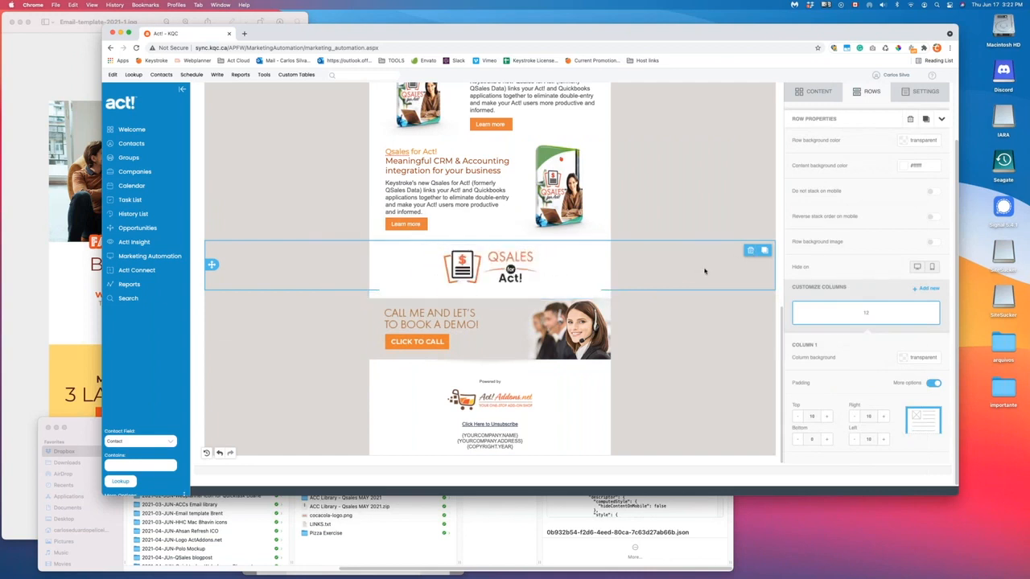
pyautogui.click(750, 250)
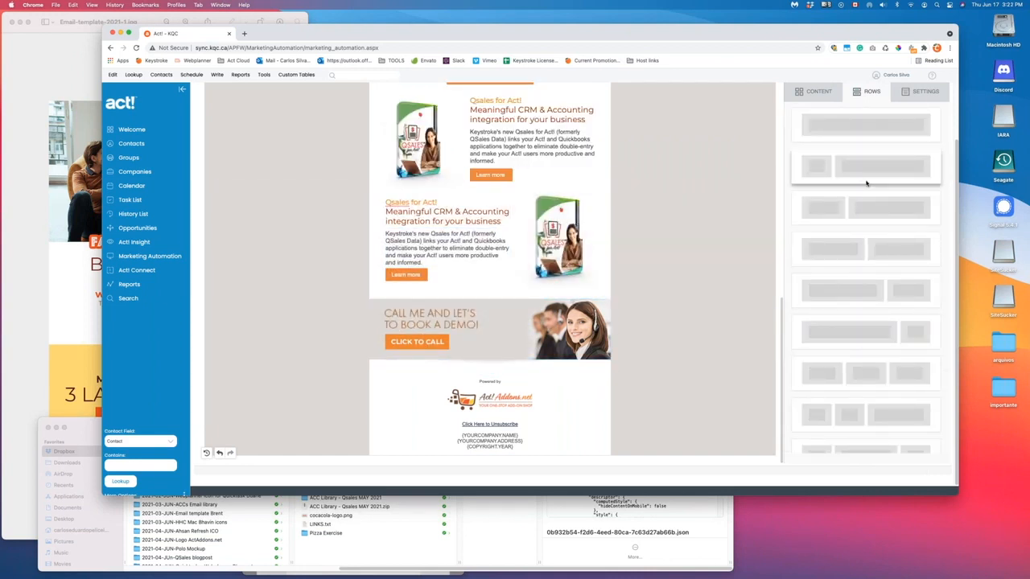
pyautogui.scroll(2, 905, 154)
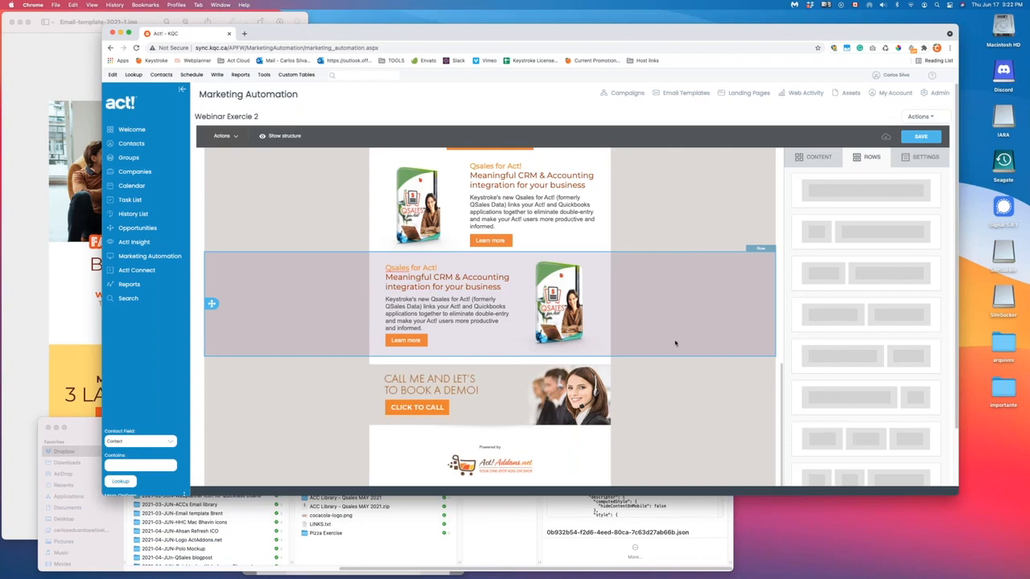
pyautogui.scroll(5, 675, 344)
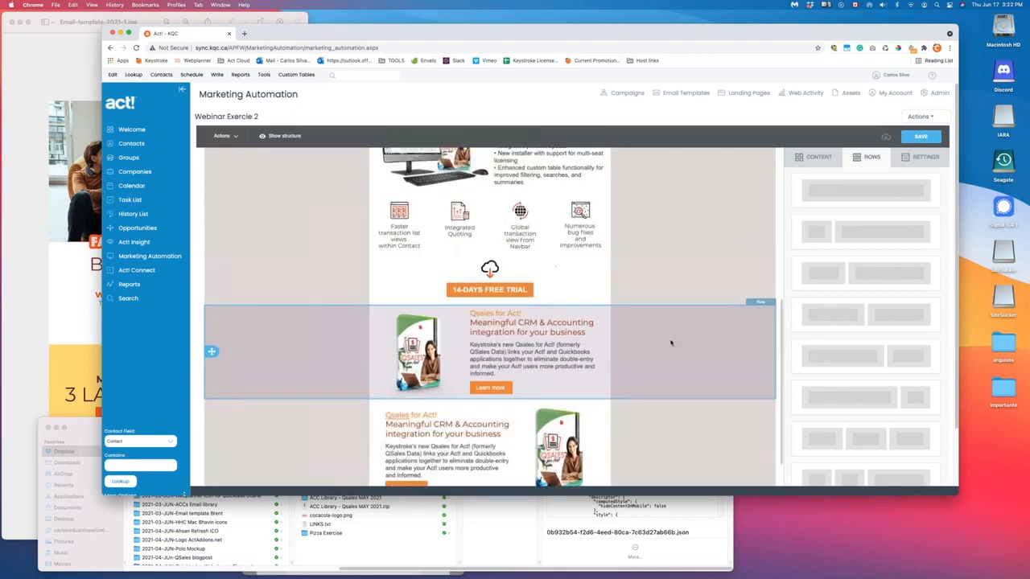
pyautogui.scroll(-3, 672, 345)
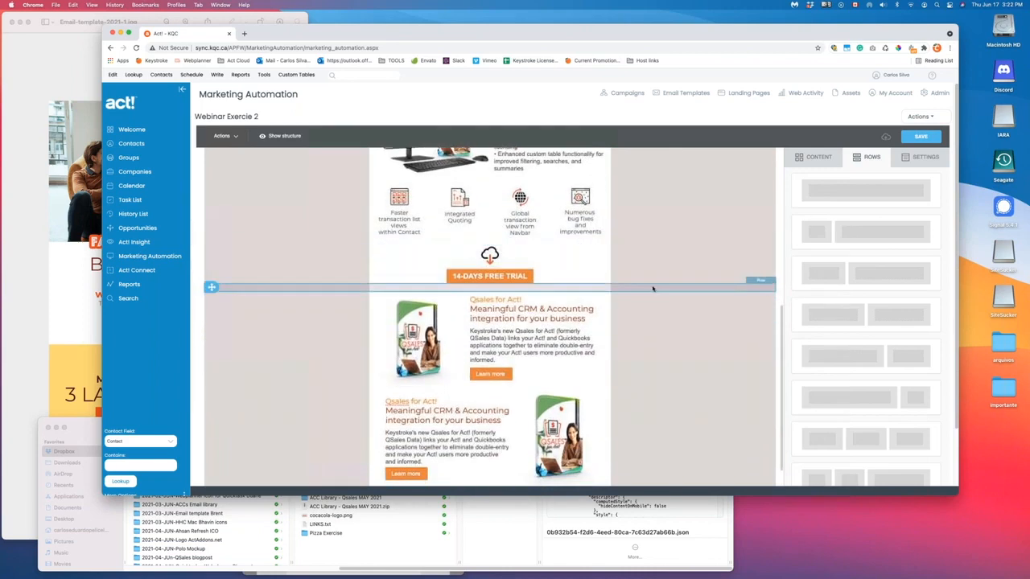
pyautogui.scroll(3, 665, 256)
pyautogui.scroll(5, 665, 255)
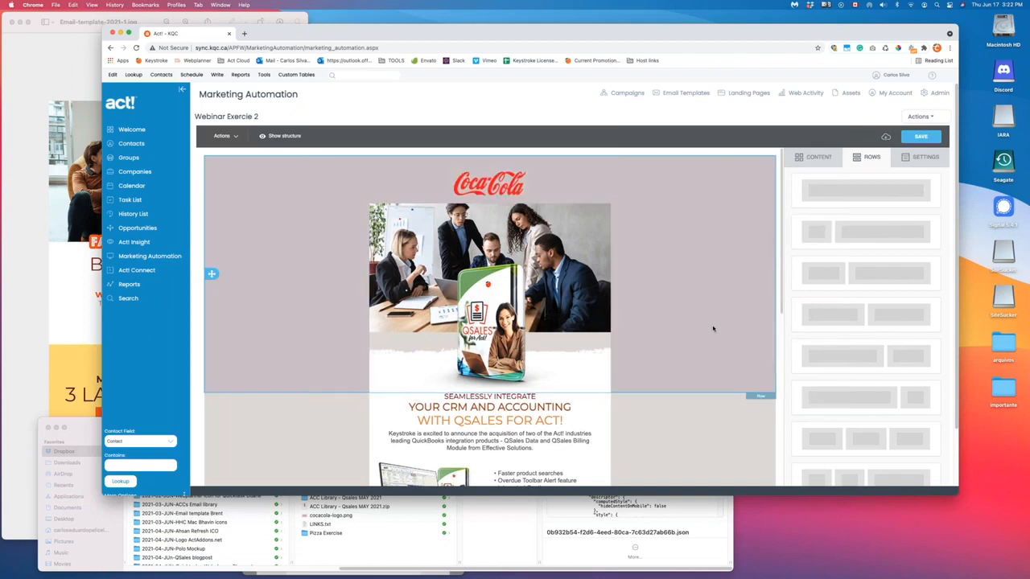
pyautogui.scroll(-9, 712, 327)
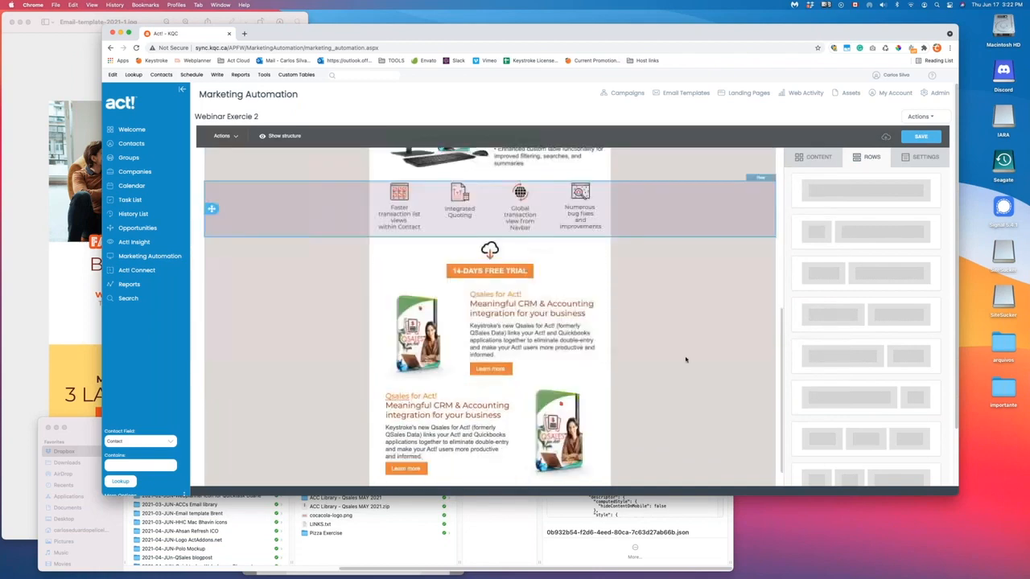
pyautogui.scroll(-1, 688, 348)
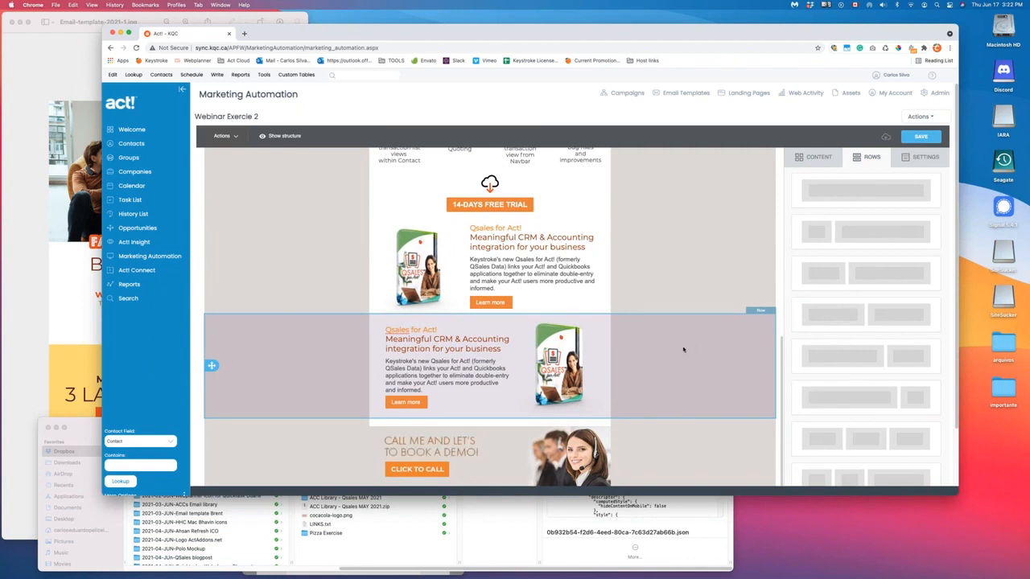
pyautogui.scroll(-1, 680, 349)
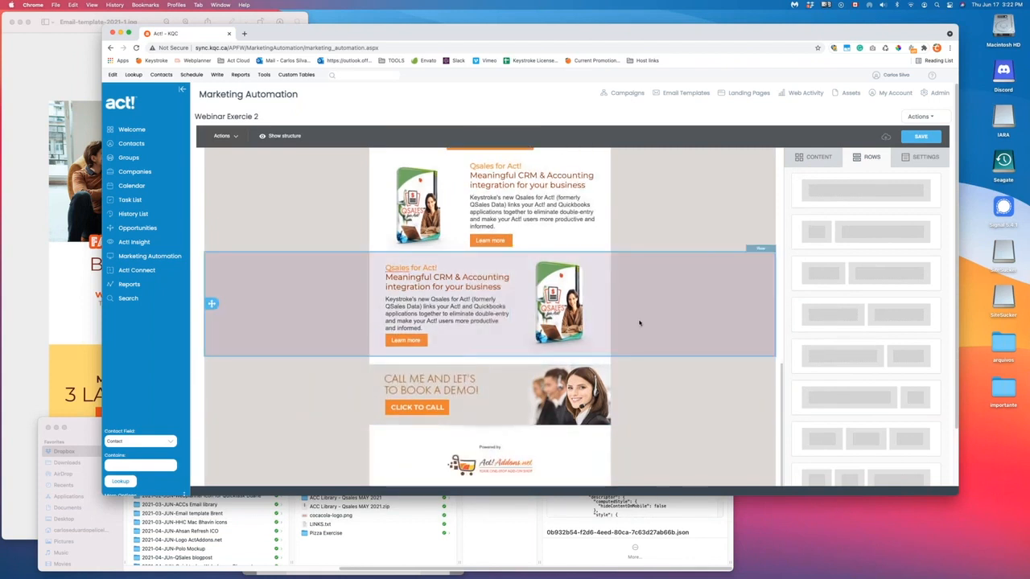
pyautogui.scroll(-1, 644, 323)
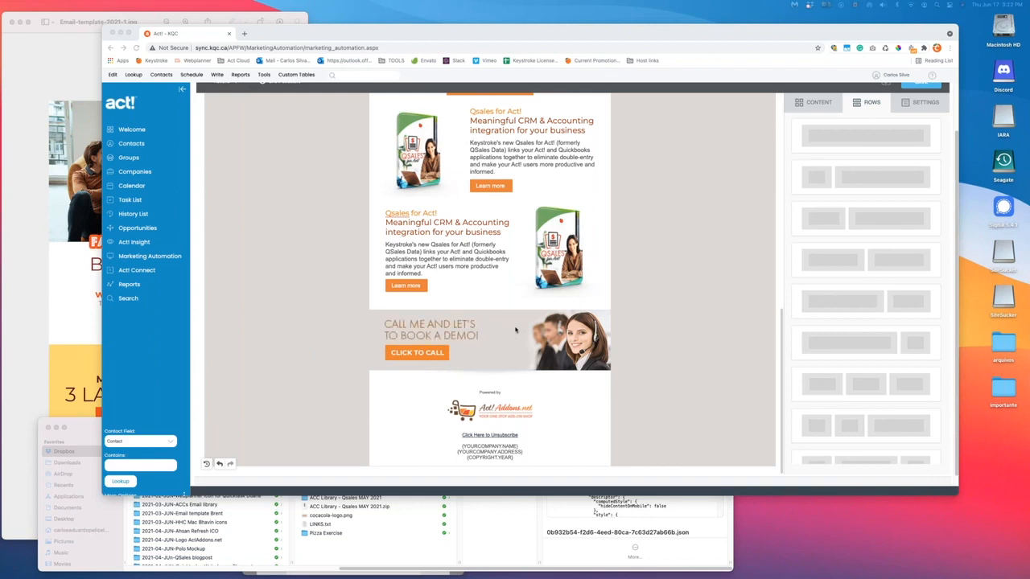
pyautogui.scroll(10, 527, 319)
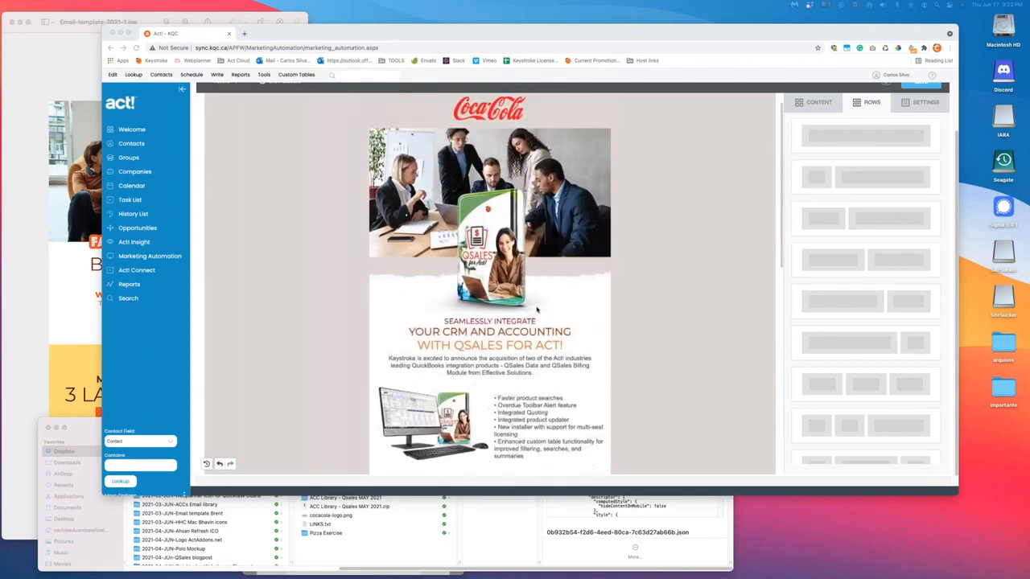
pyautogui.scroll(-5, 522, 253)
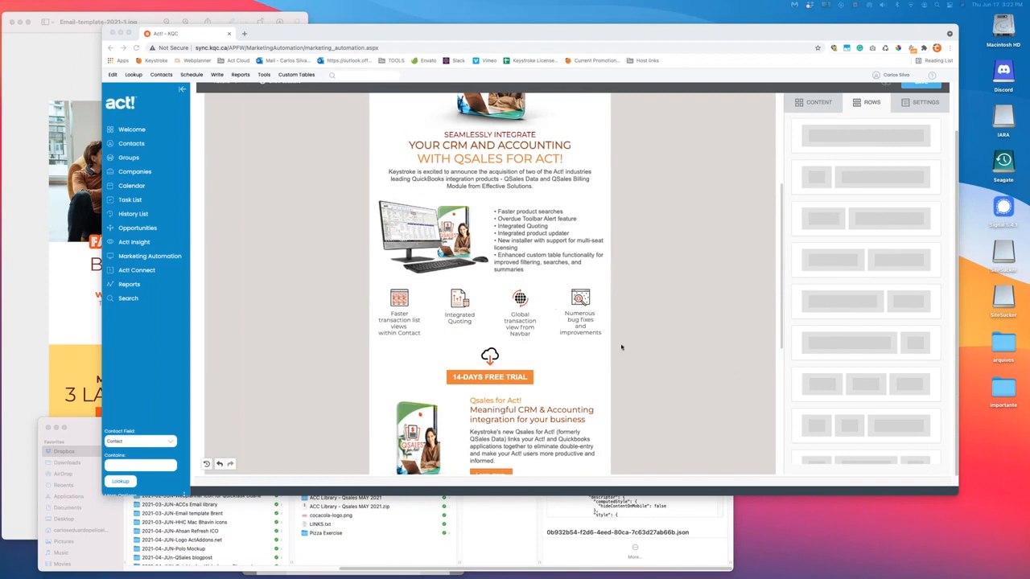
pyautogui.scroll(5, 701, 351)
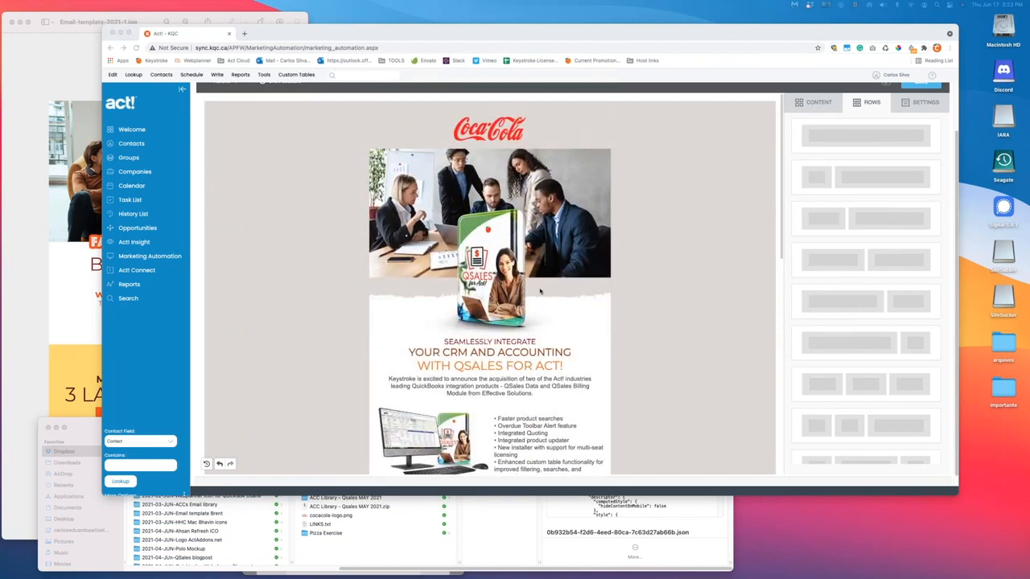
pyautogui.scroll(-3, 531, 329)
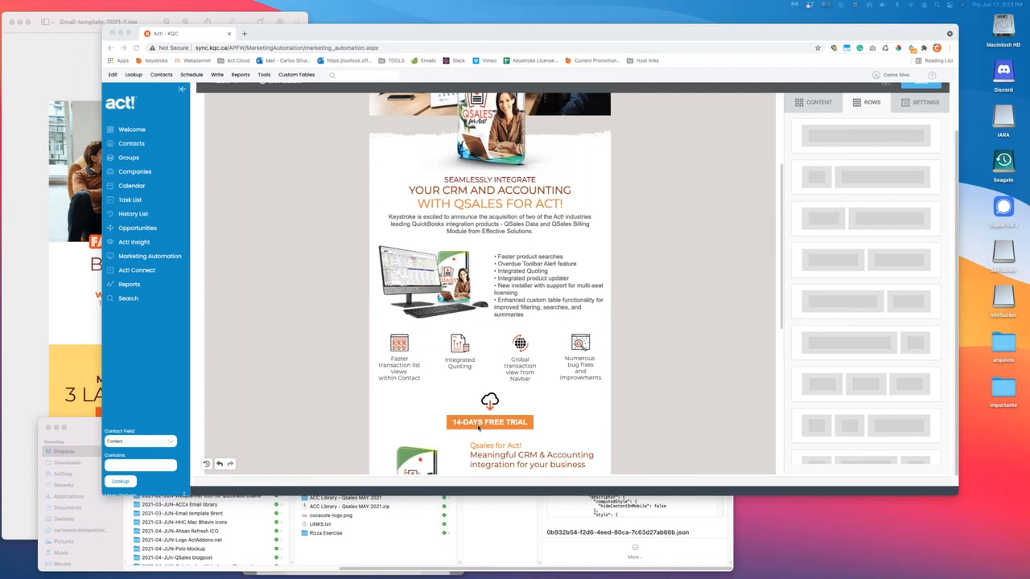
pyautogui.scroll(-2, 502, 395)
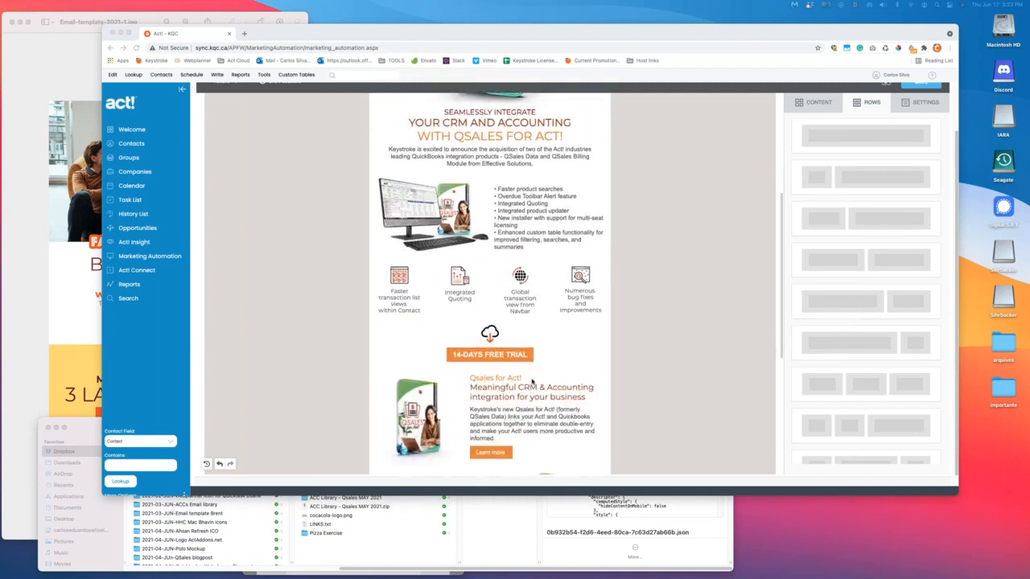
pyautogui.scroll(-1, 544, 258)
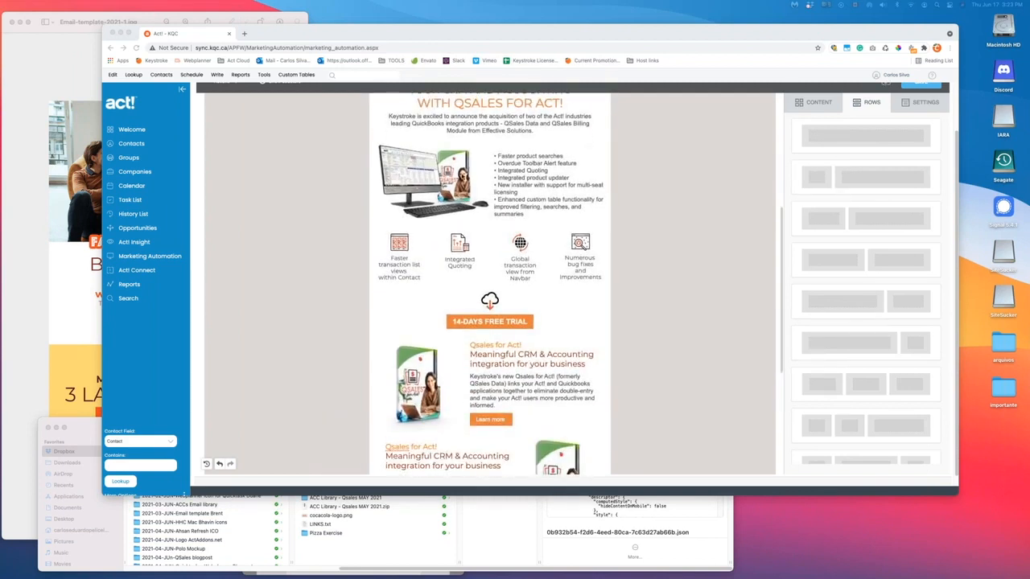
pyautogui.scroll(5, 551, 293)
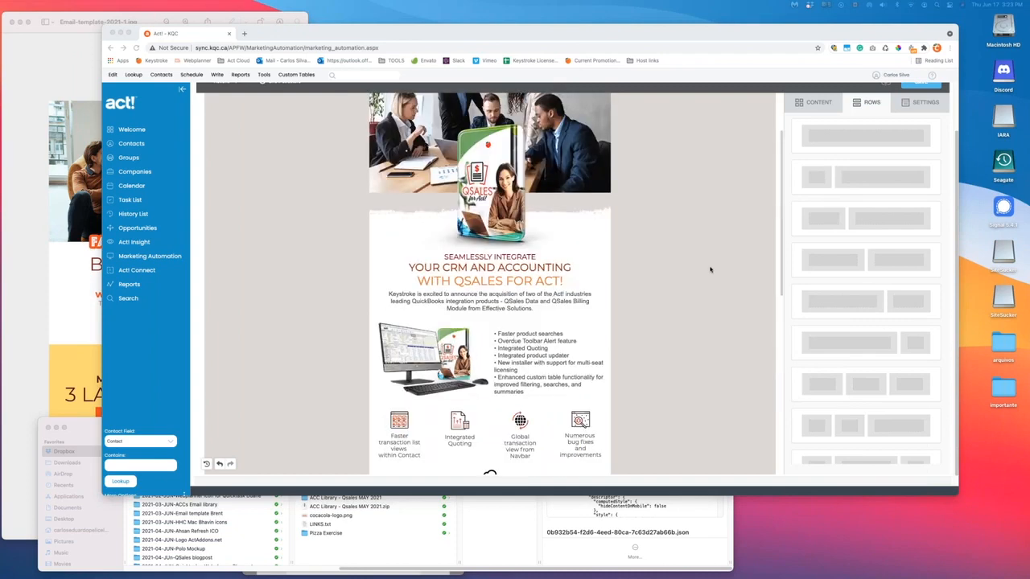
pyautogui.scroll(-15, 678, 285)
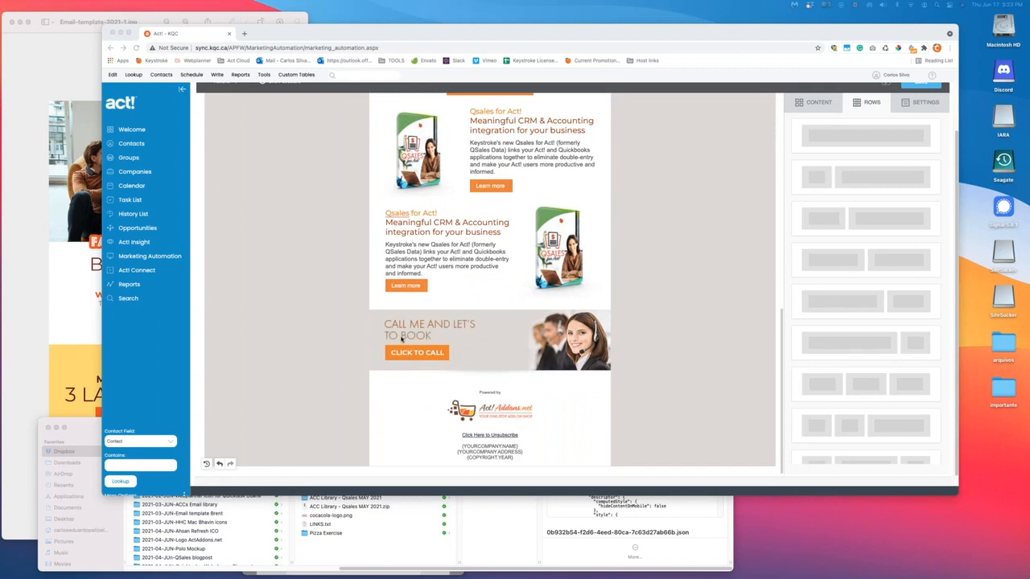
pyautogui.scroll(-1, 475, 331)
# - Set the book-a-demo banner image's link to Make call and enter the phone number
pyautogui.click(429, 328)
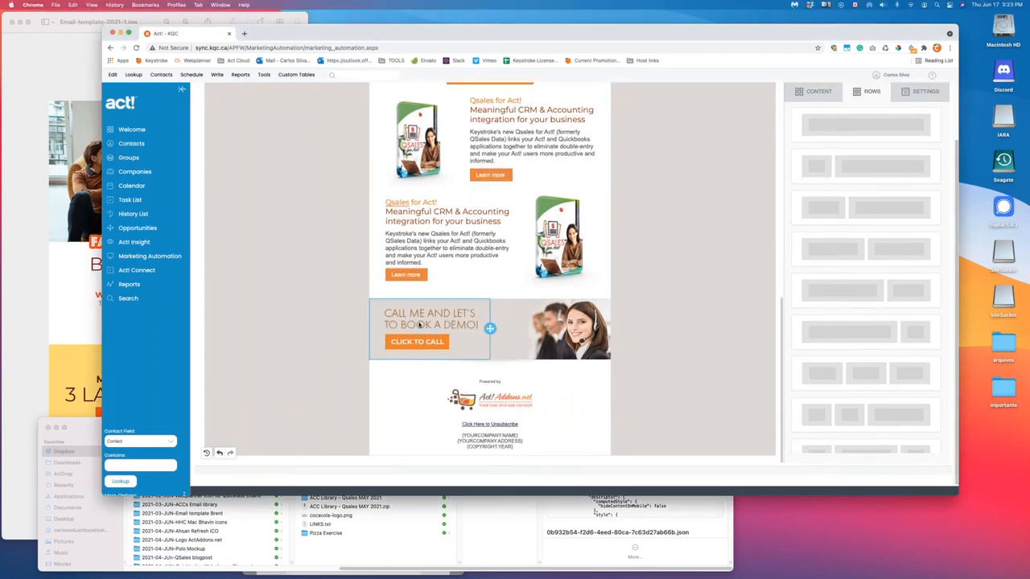
pyautogui.click(429, 328)
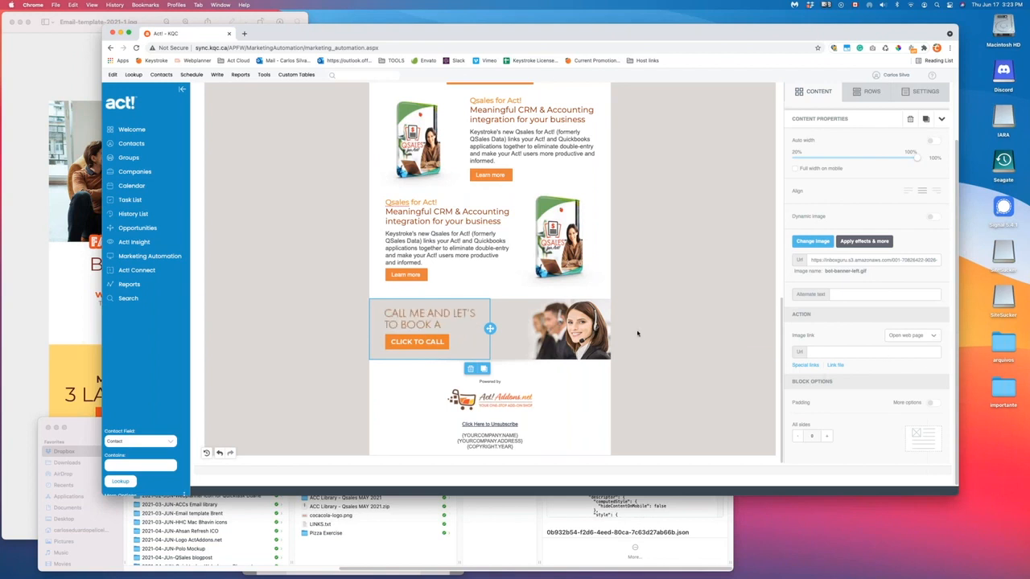
pyautogui.click(933, 337)
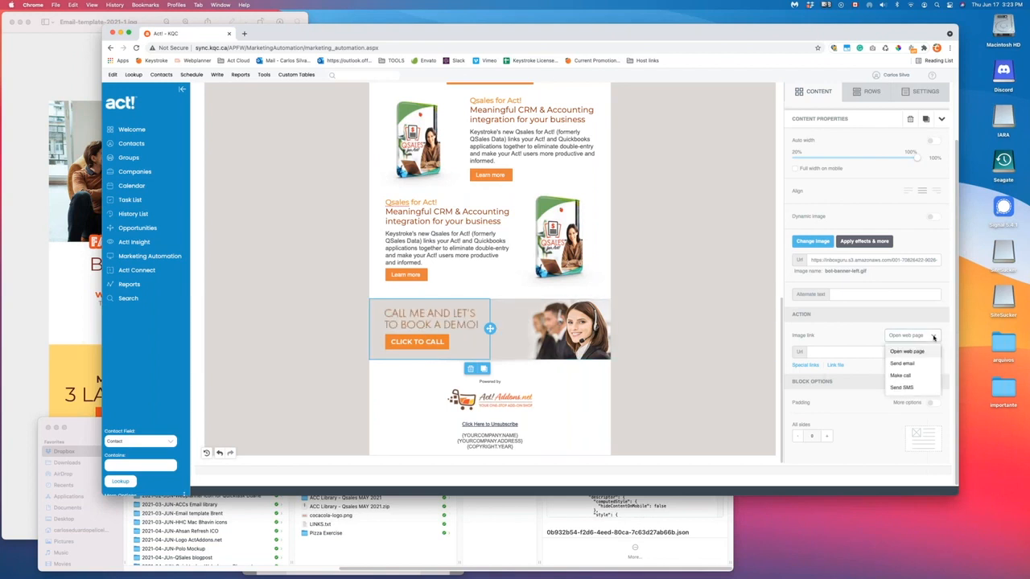
pyautogui.click(902, 376)
pyautogui.click(837, 354)
pyautogui.write('16470000000')
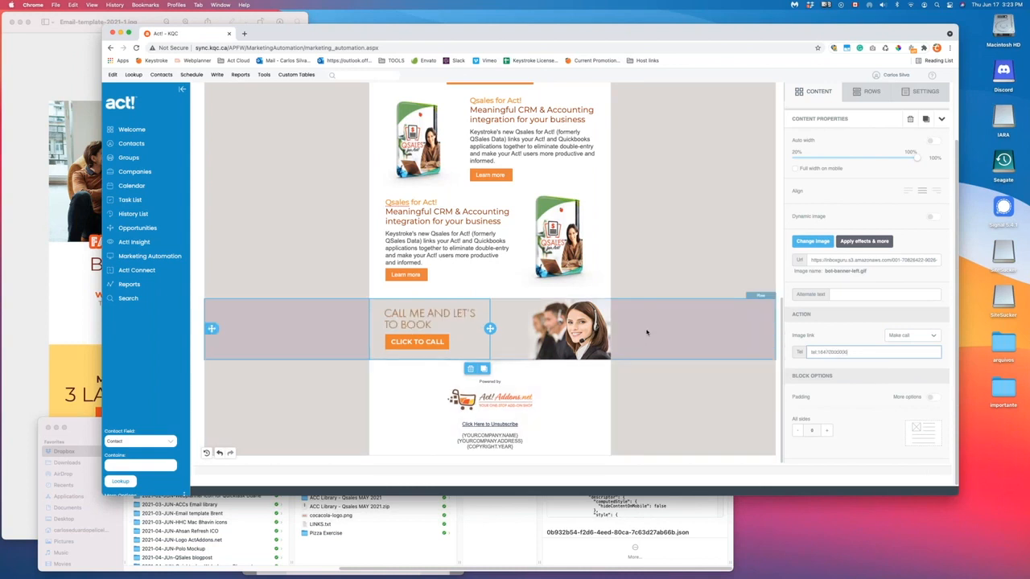
# - Reselect the call banner to confirm its Make call link, then return to the Qsales rows
pyautogui.click(419, 323)
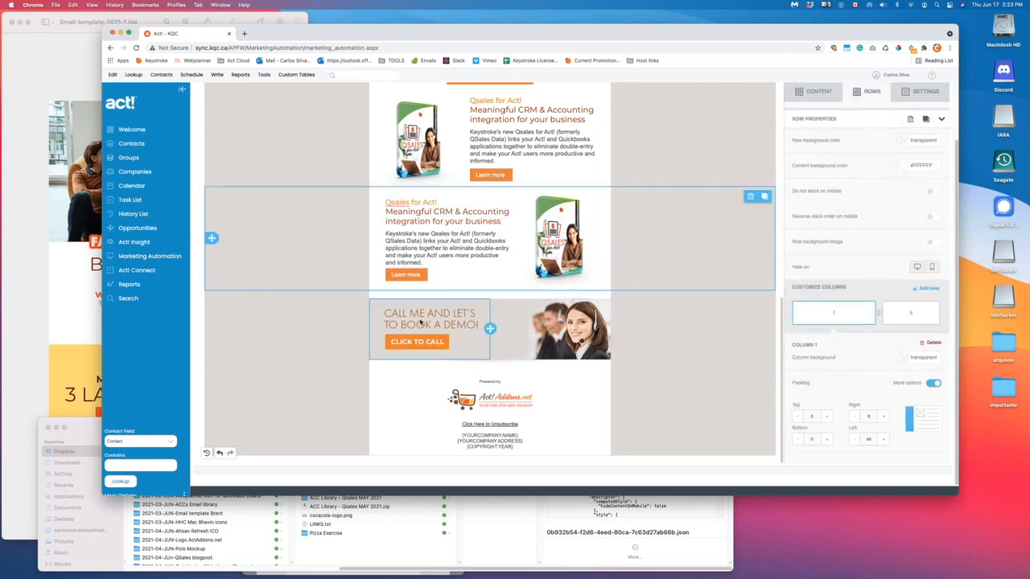
pyautogui.click(415, 328)
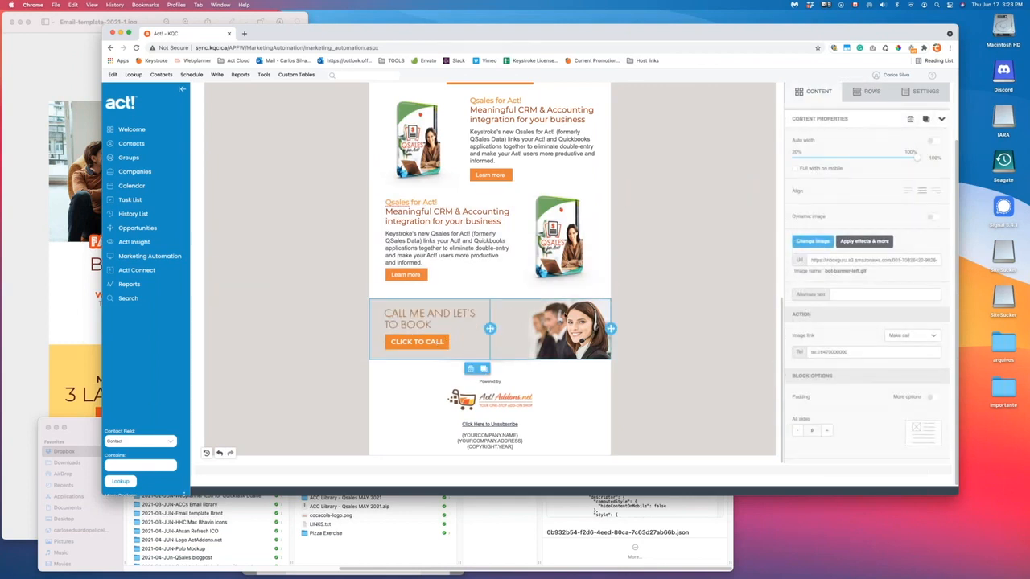
pyautogui.scroll(1, 455, 328)
pyautogui.click(555, 305)
pyautogui.scroll(1, 489, 315)
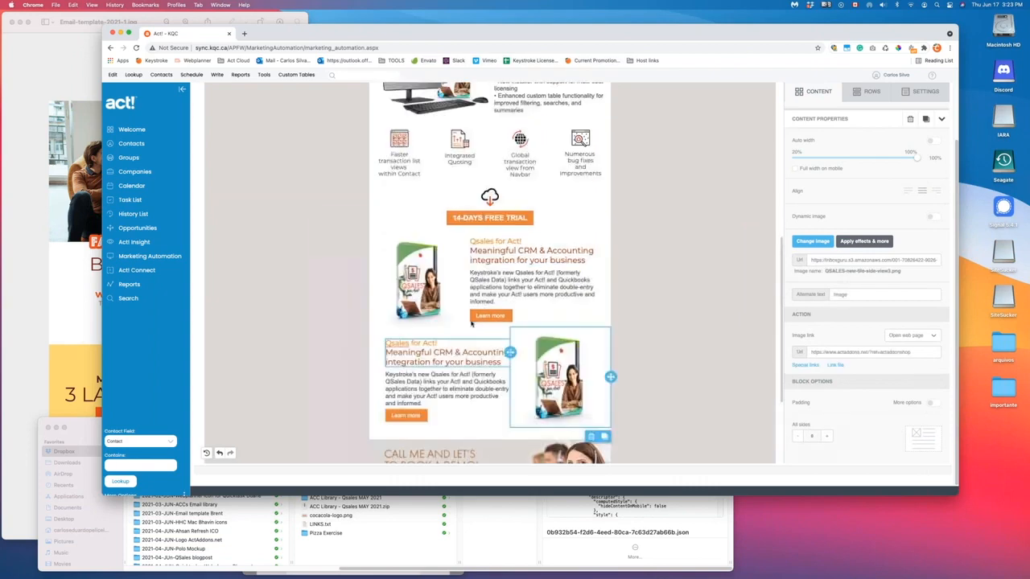
pyautogui.scroll(5, 490, 316)
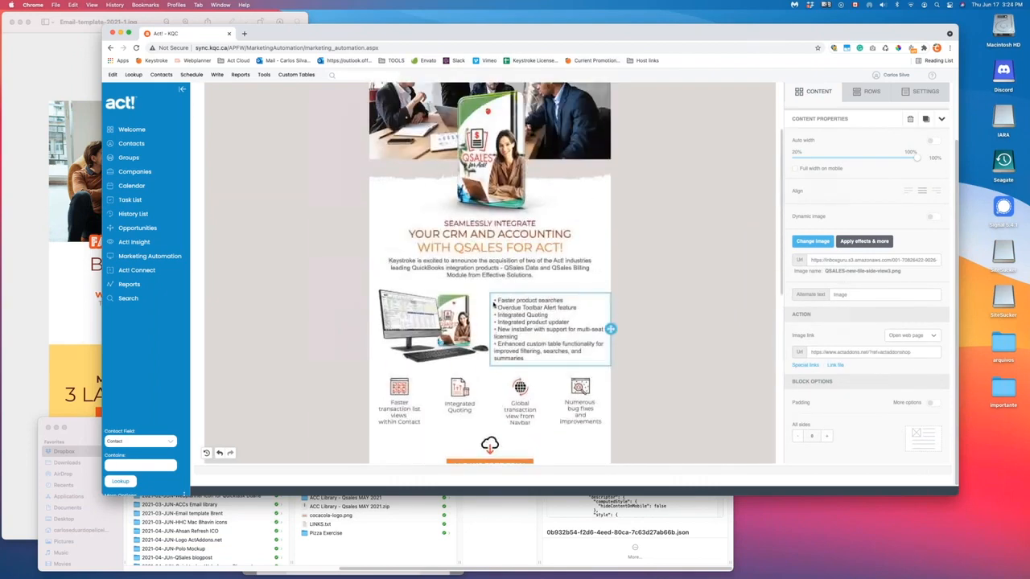
pyautogui.scroll(2, 891, 124)
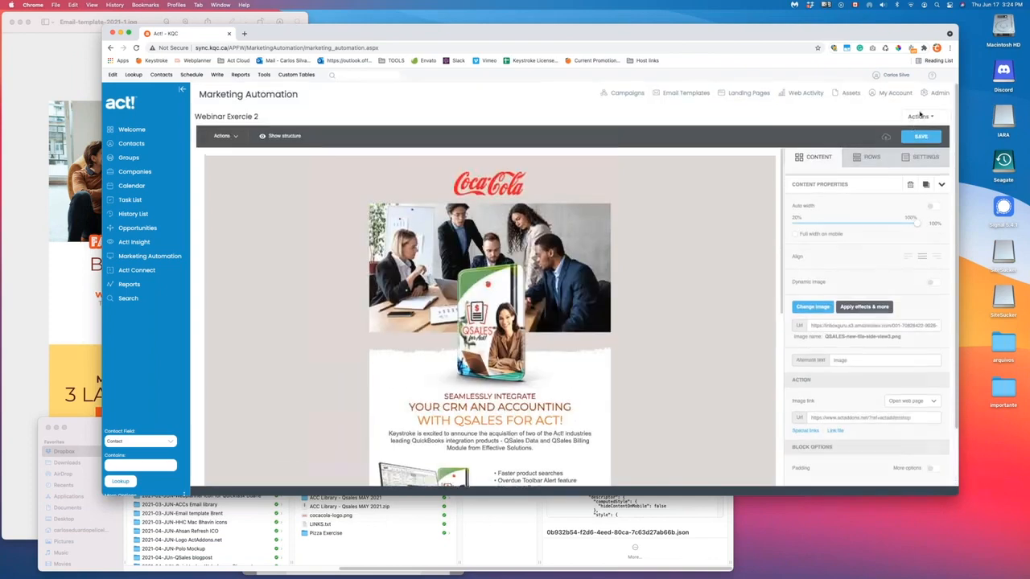
# - Import the Call-Aid template JSON from the ACC Library - Call-Aid folder via Actions > Import
pyautogui.click(918, 117)
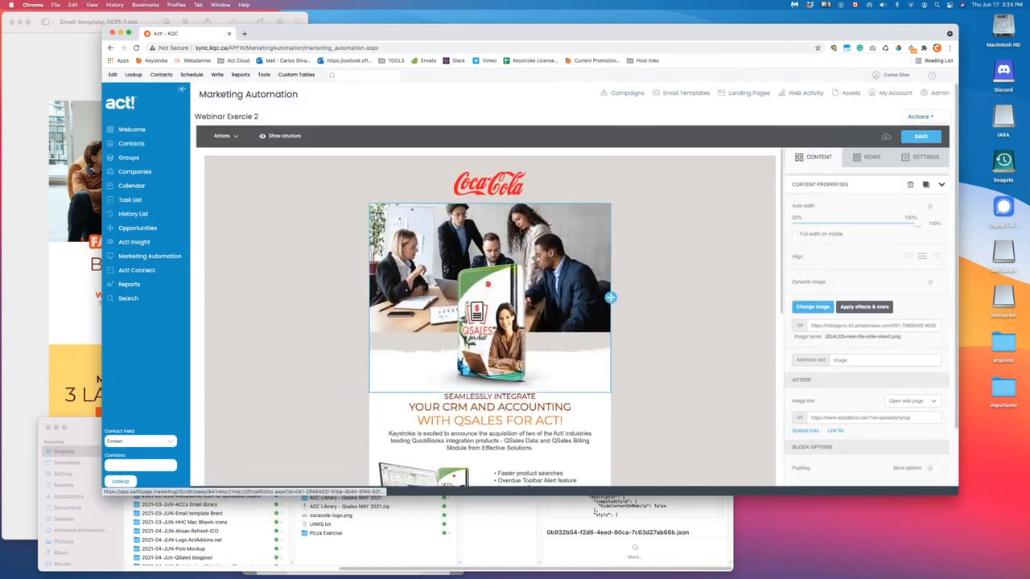
pyautogui.moveTo(919, 118)
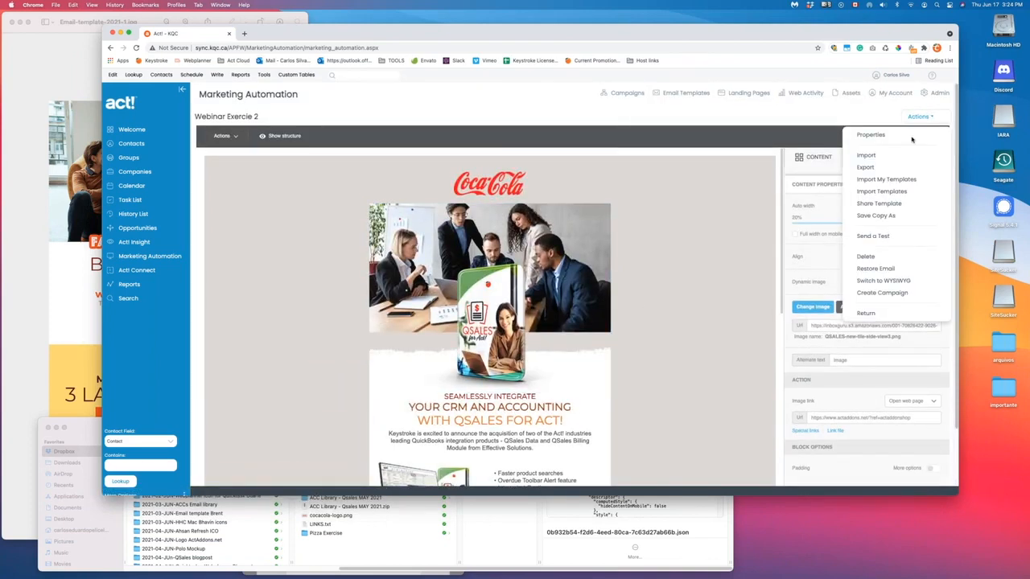
pyautogui.click(865, 156)
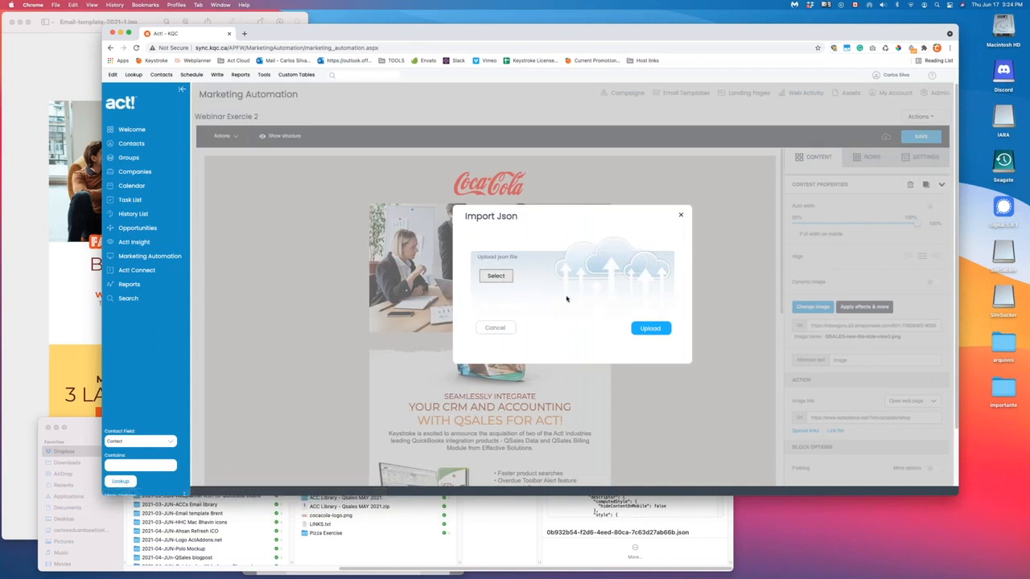
pyautogui.click(567, 291)
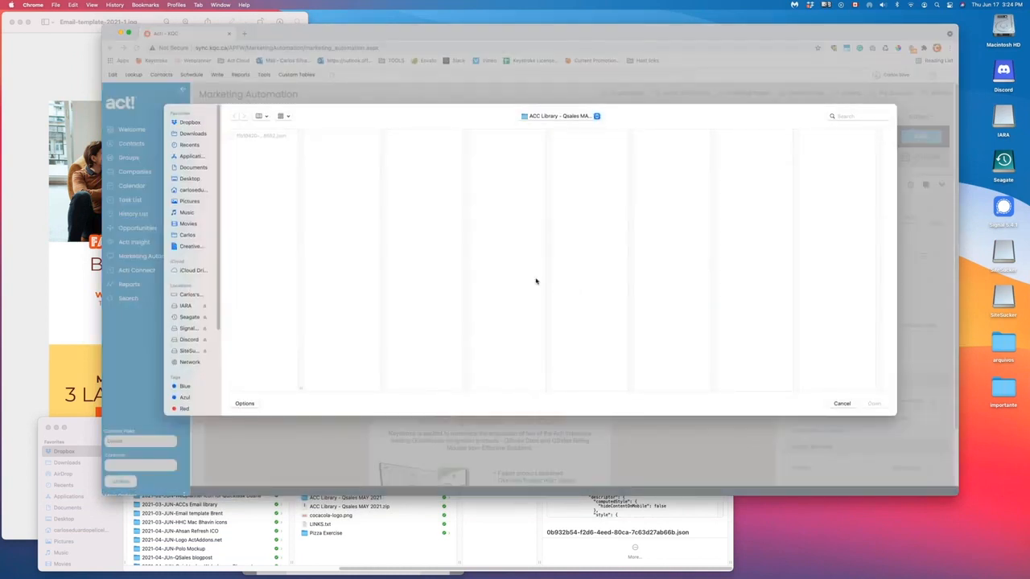
pyautogui.click(574, 119)
pyautogui.click(567, 128)
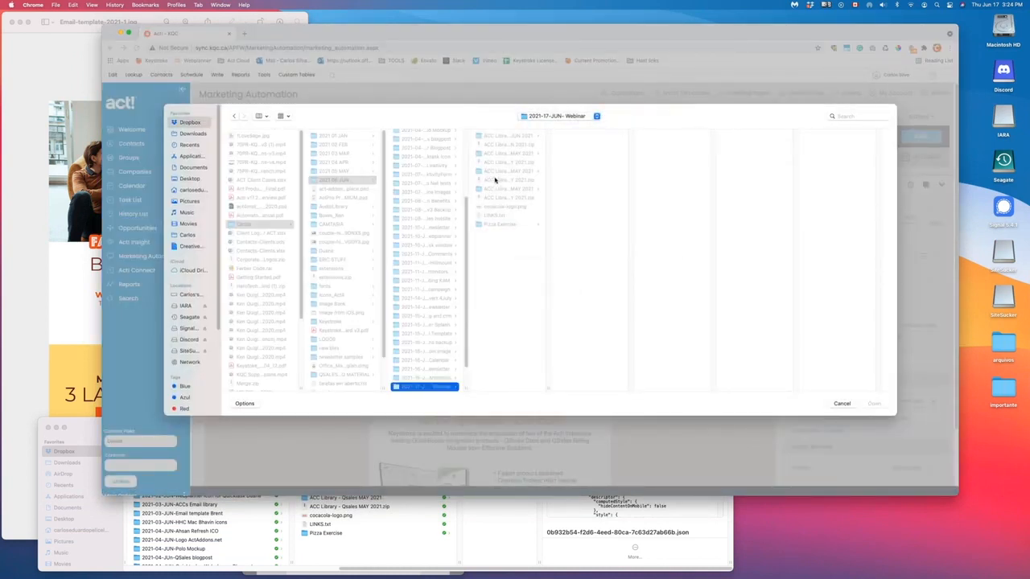
pyautogui.click(510, 153)
pyautogui.click(586, 137)
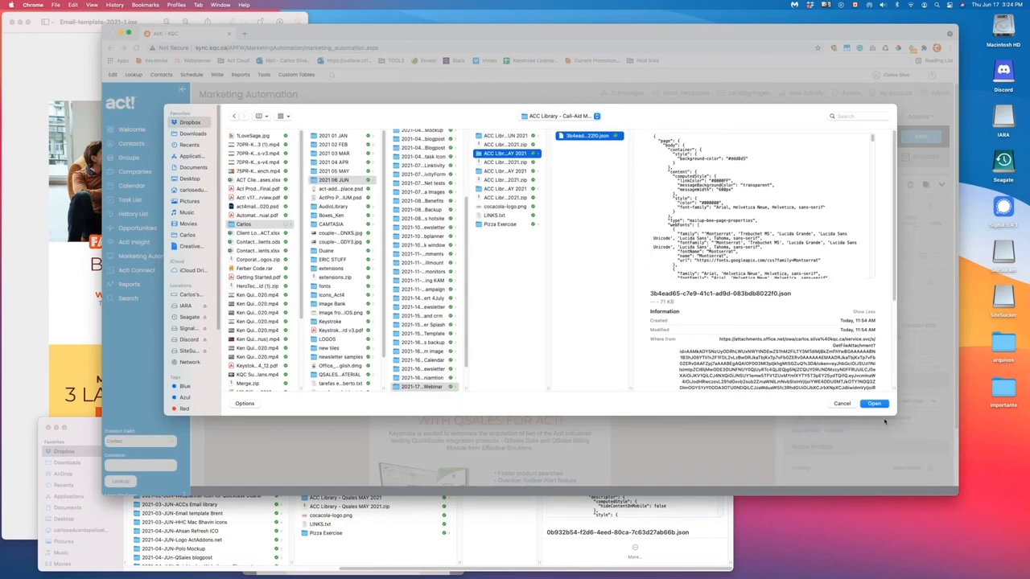
pyautogui.click(875, 403)
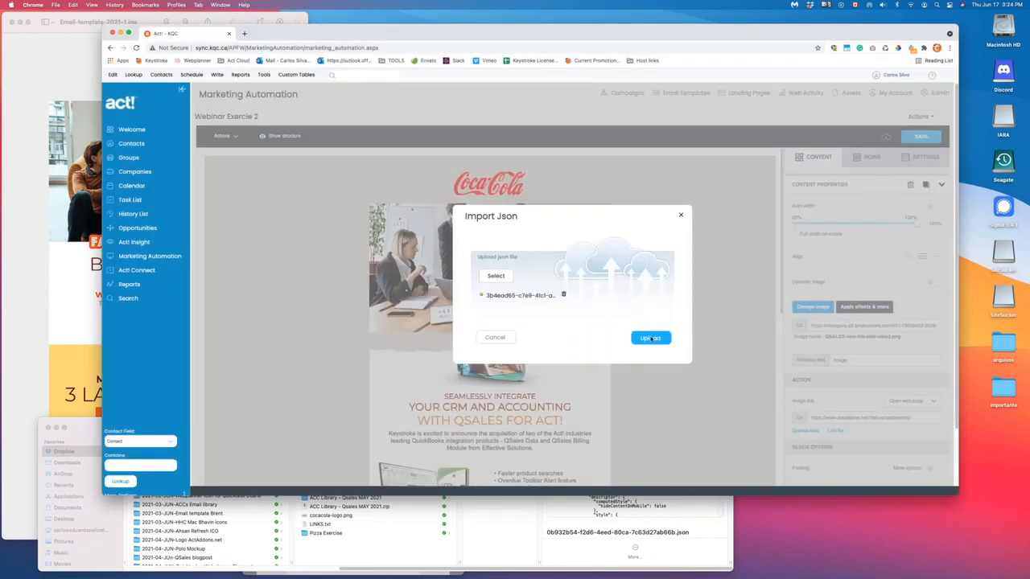
pyautogui.click(649, 338)
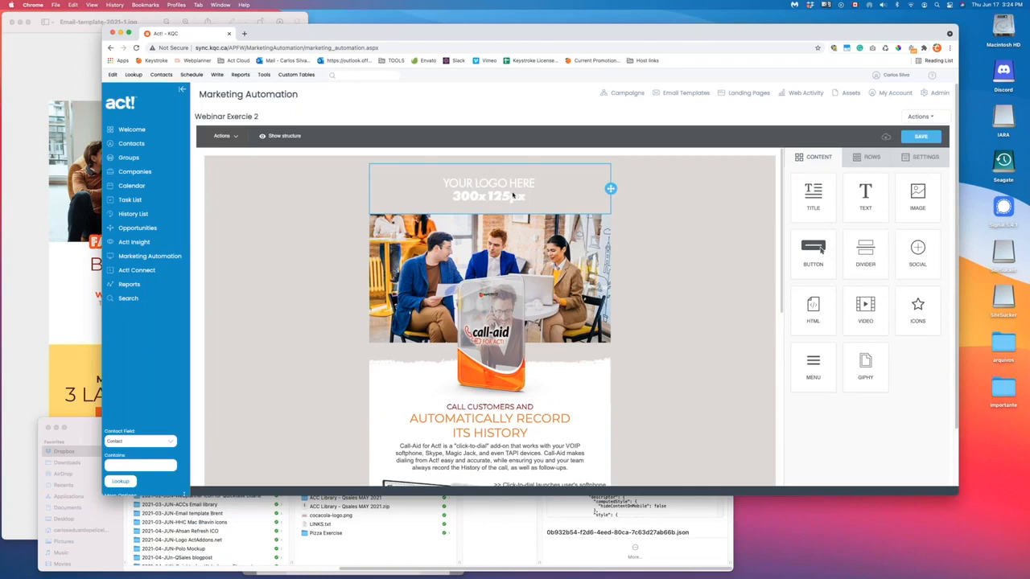
# - Delete the Click-to-dial screenshot and text row
pyautogui.click(512, 196)
pyautogui.scroll(-15, 410, 390)
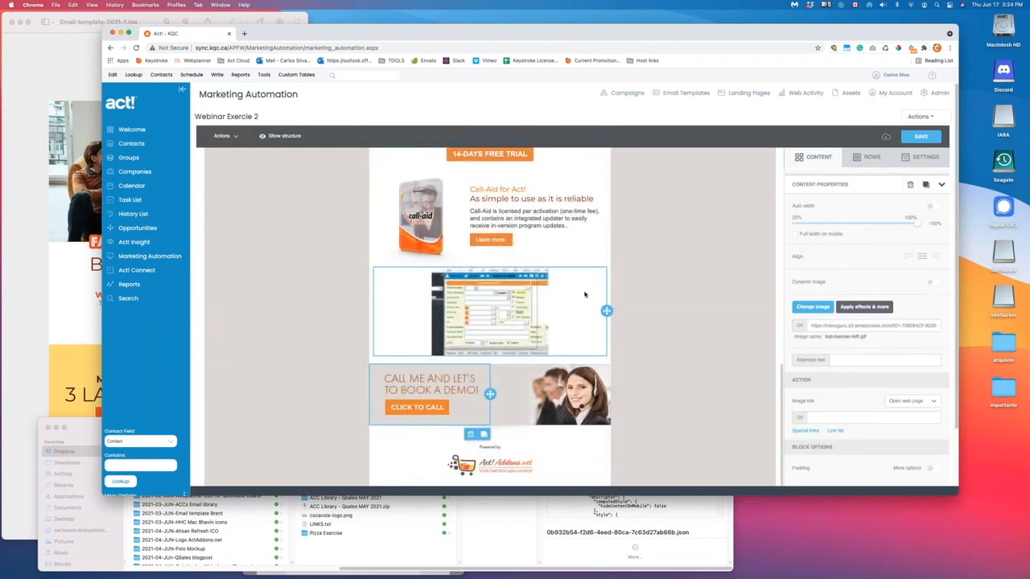
pyautogui.scroll(-2, 577, 314)
pyautogui.scroll(6, 612, 330)
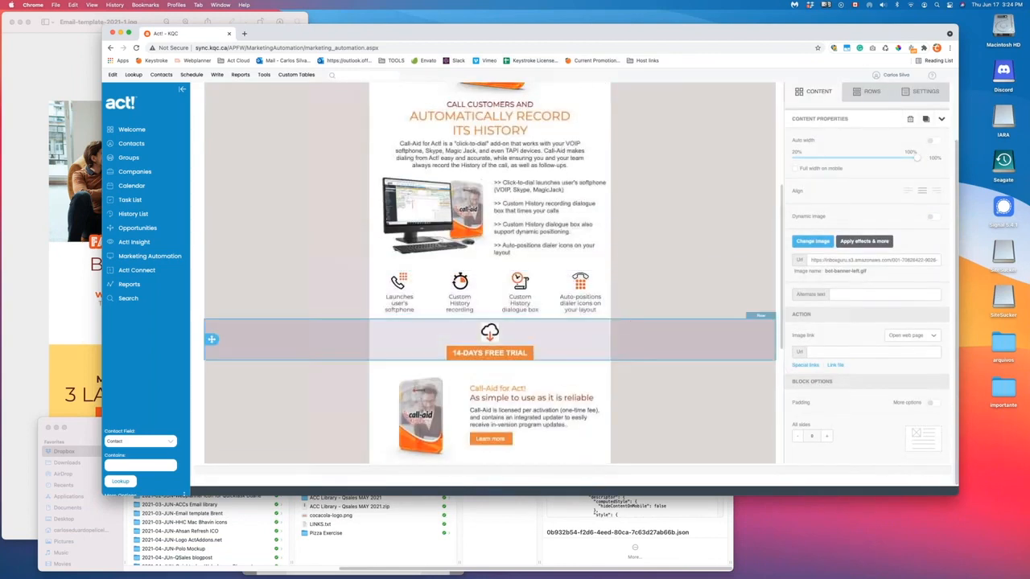
pyautogui.scroll(4, 641, 348)
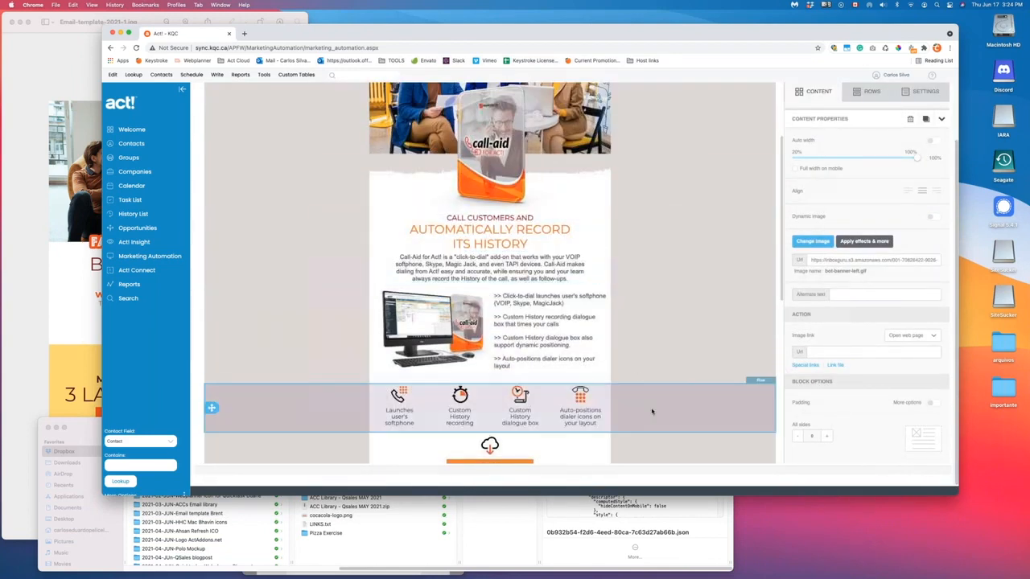
pyautogui.click(708, 337)
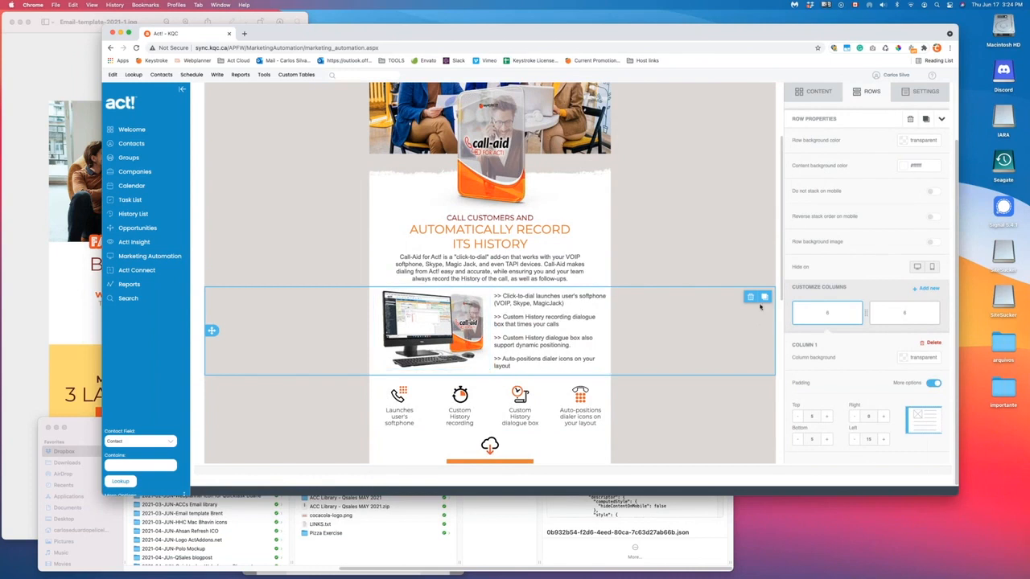
pyautogui.click(749, 298)
# - Delete the animated Call-Aid screenshot row
pyautogui.scroll(-1, 696, 322)
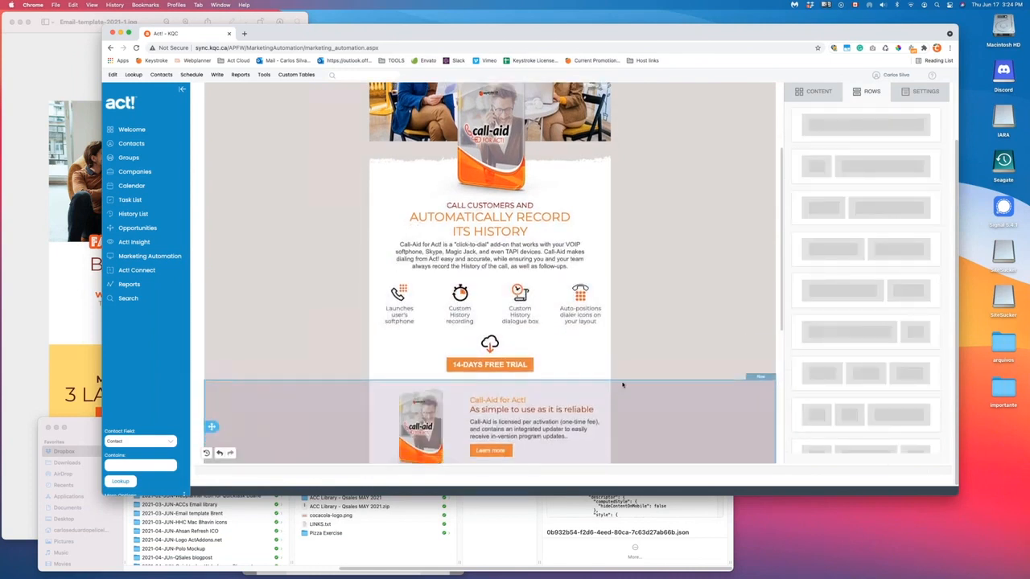
pyautogui.scroll(-5, 698, 297)
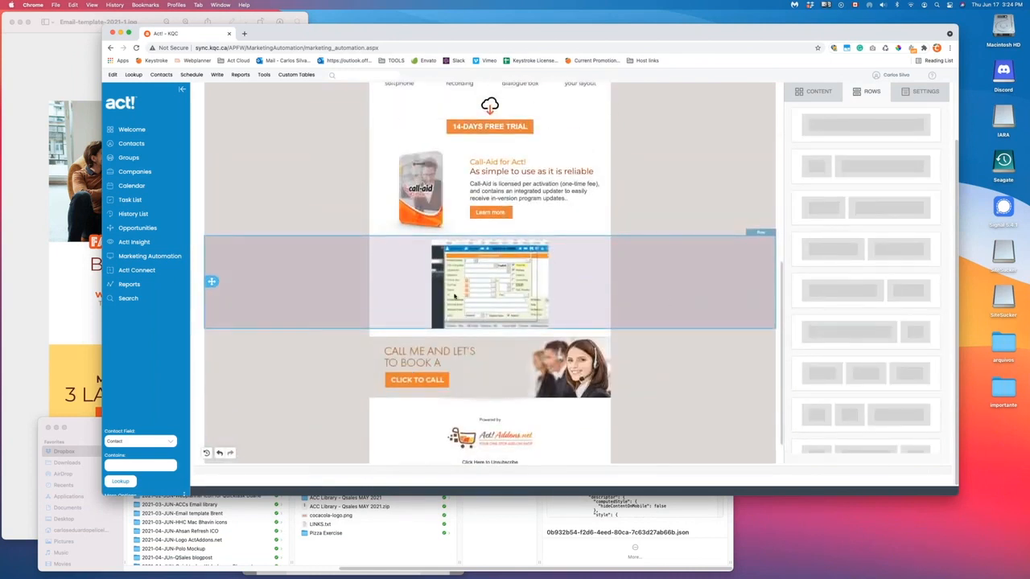
pyautogui.click(692, 282)
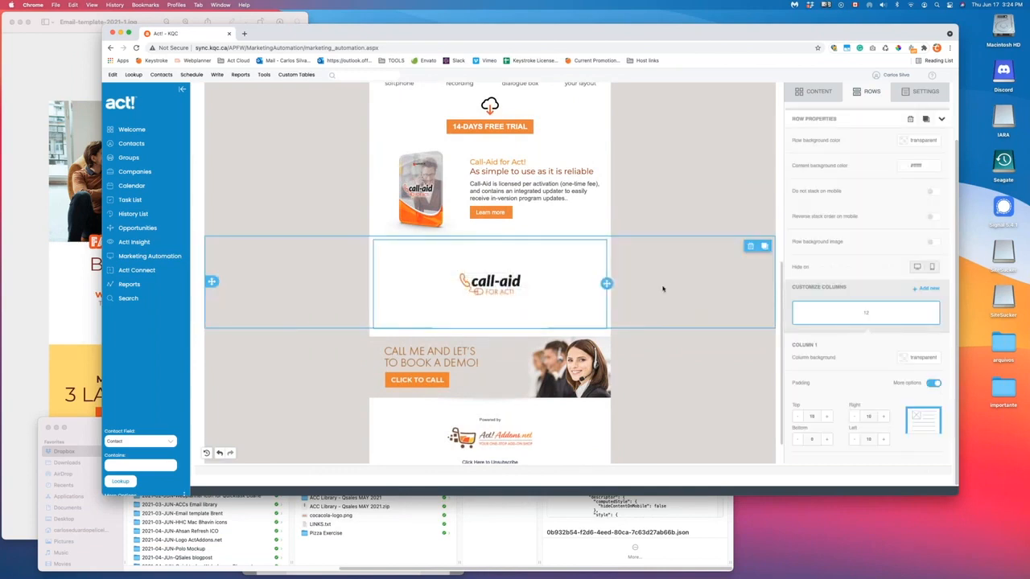
pyautogui.click(748, 247)
pyautogui.scroll(10, 657, 298)
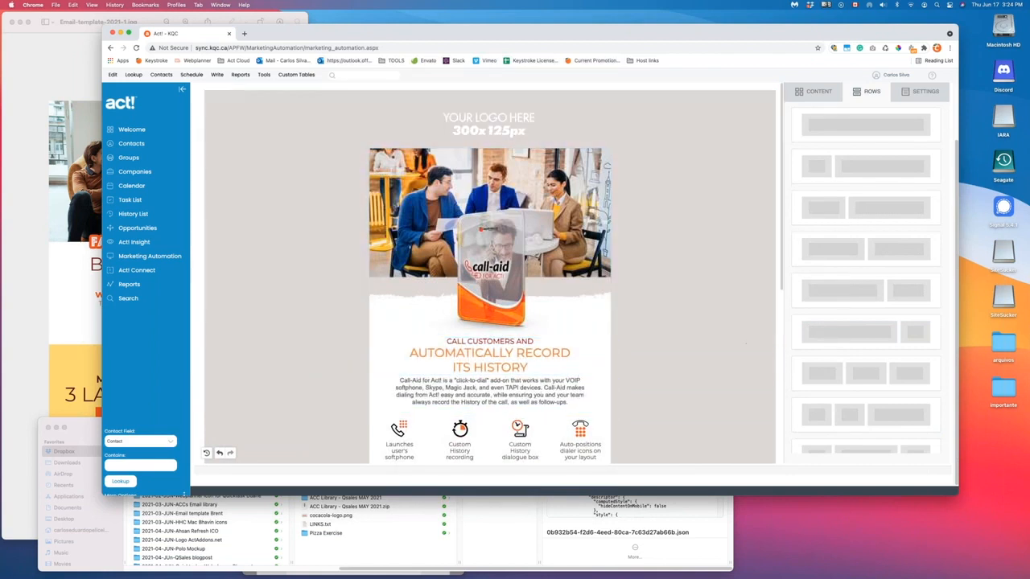
pyautogui.scroll(2, 664, 312)
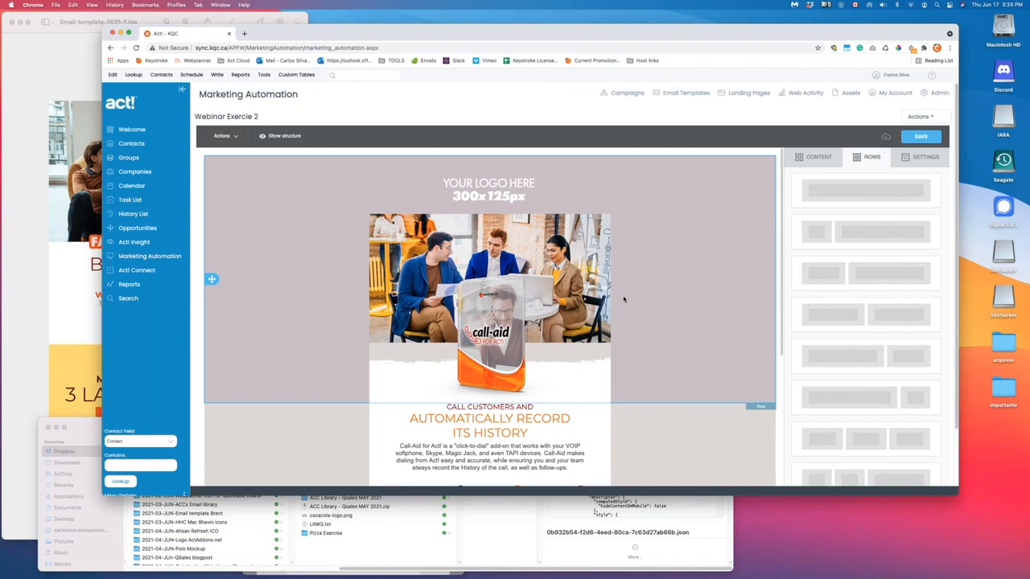
# - Move the Call-Aid row, then the 14-Days Free Trial row, above the feature icons row
pyautogui.scroll(-4, 623, 299)
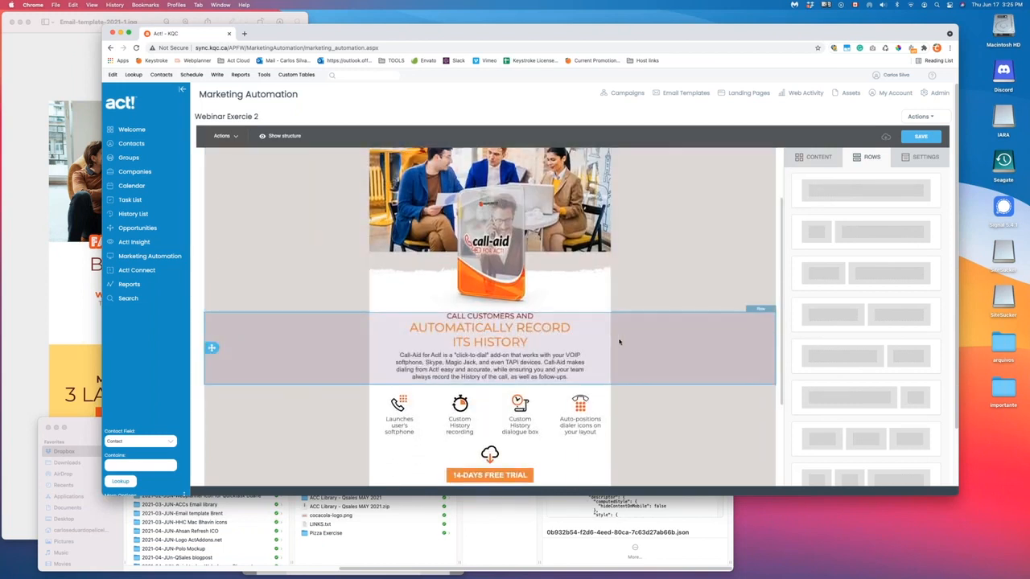
pyautogui.scroll(-2, 660, 351)
pyautogui.scroll(-1, 661, 357)
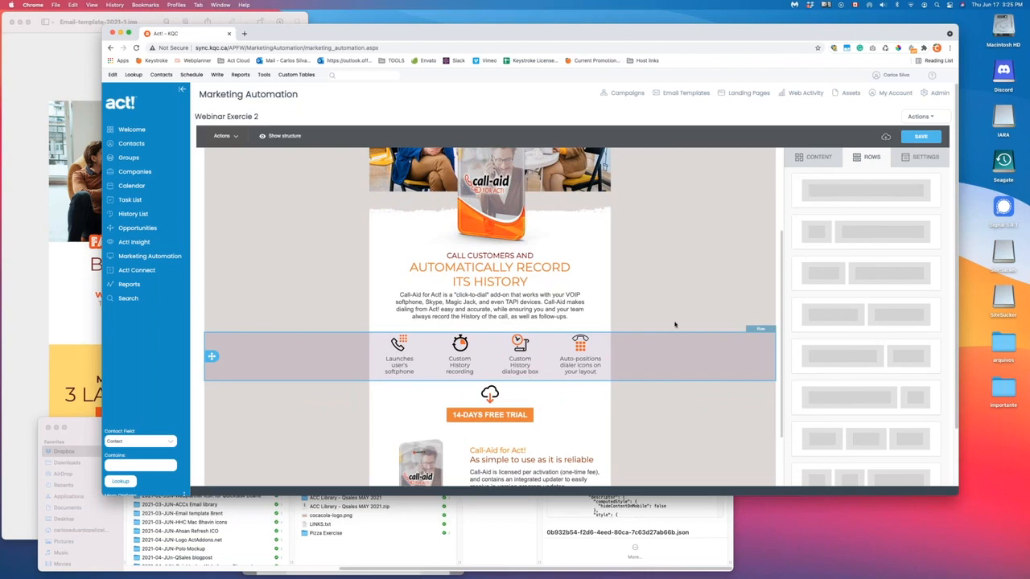
pyautogui.scroll(5, 674, 338)
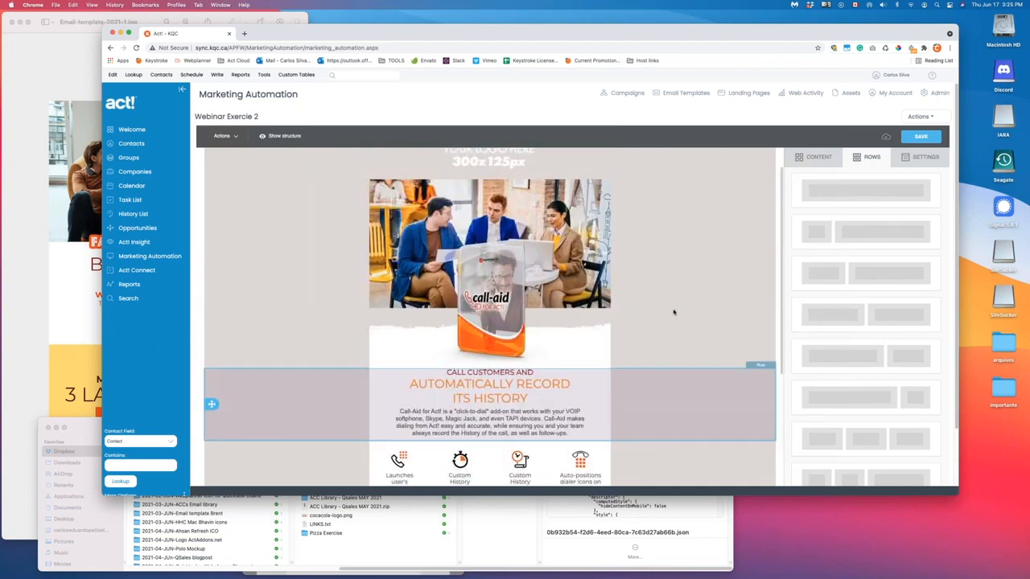
pyautogui.scroll(-10, 674, 312)
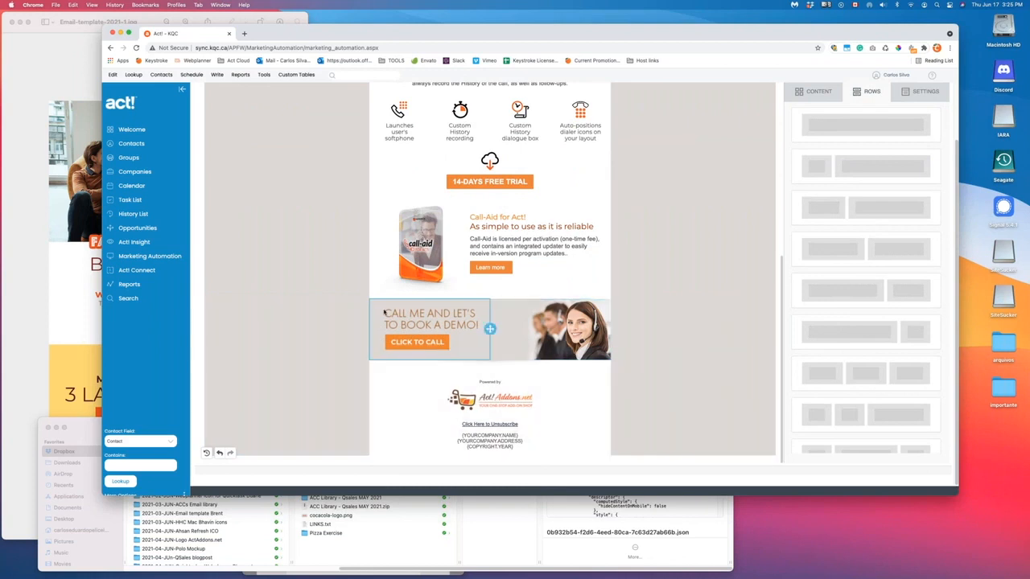
pyautogui.scroll(3, 307, 320)
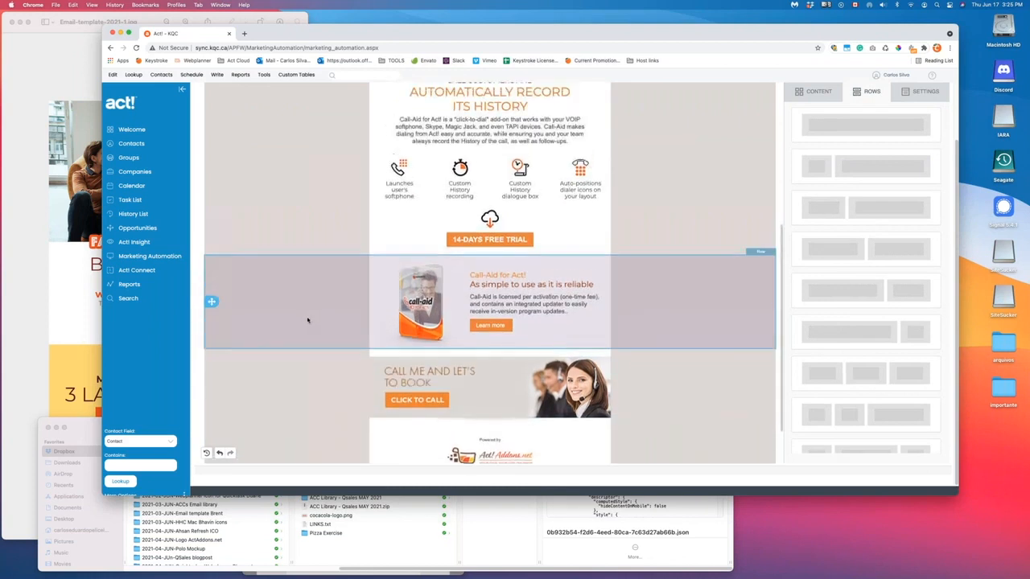
pyautogui.scroll(3, 281, 304)
pyautogui.moveTo(211, 363); pyautogui.dragTo(219, 217)
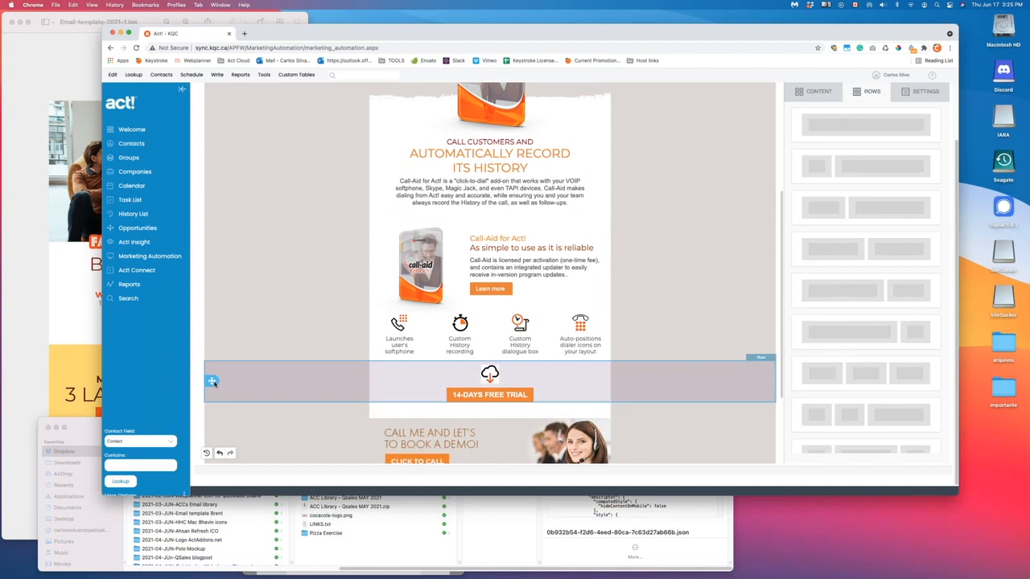
pyautogui.moveTo(211, 381); pyautogui.dragTo(212, 312)
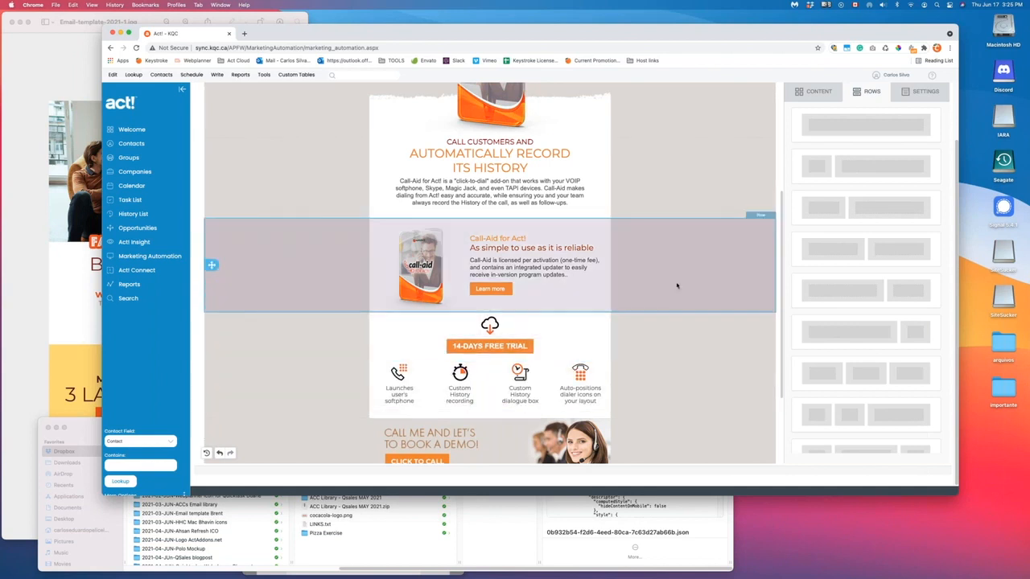
# - Delete the empty spacer row and increase the Call-Aid text column's right padding
pyautogui.click(675, 217)
pyautogui.click(750, 221)
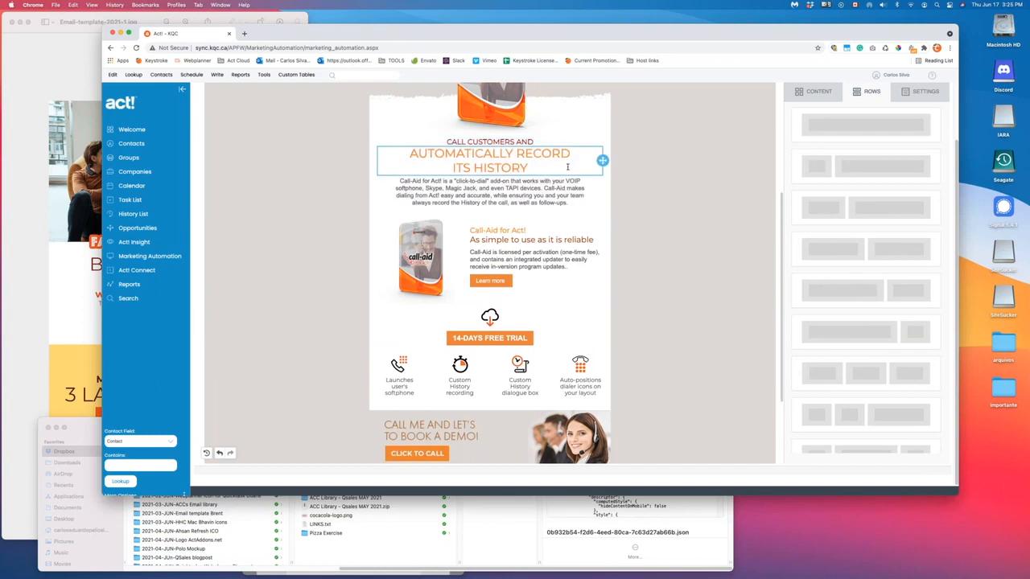
pyautogui.click(734, 276)
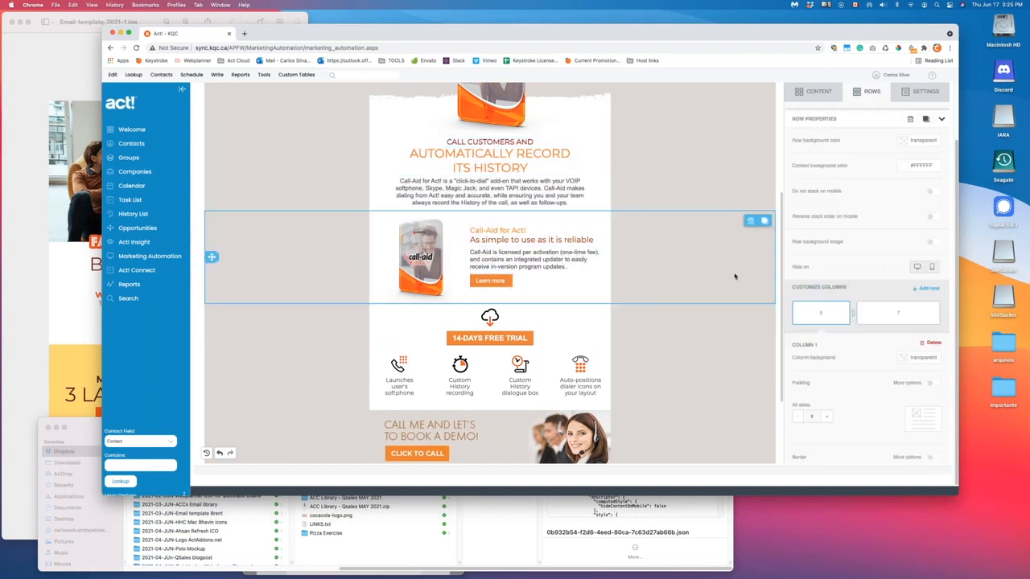
pyautogui.click(883, 417)
pyautogui.click(883, 417)
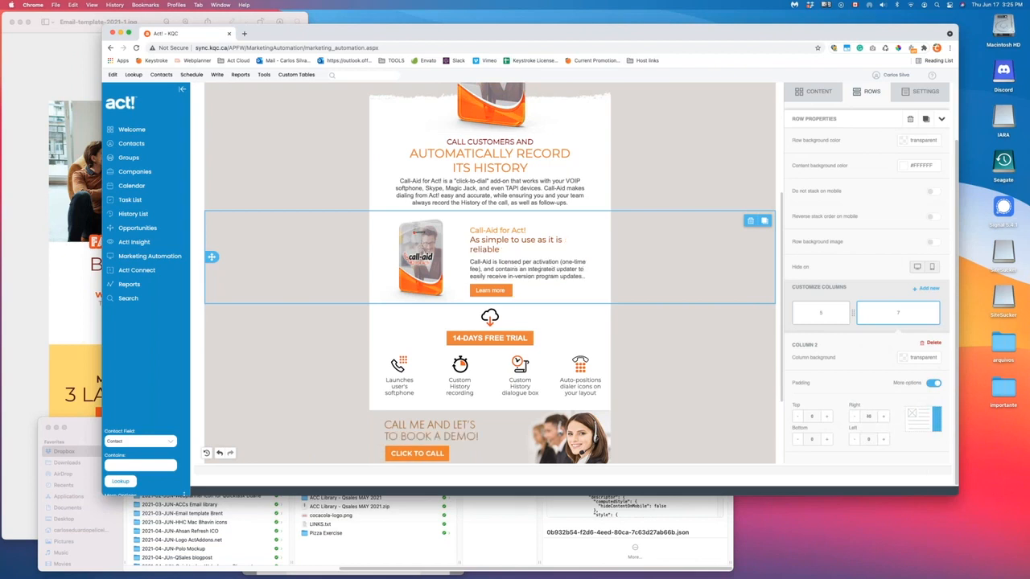
pyautogui.click(820, 313)
pyautogui.click(692, 190)
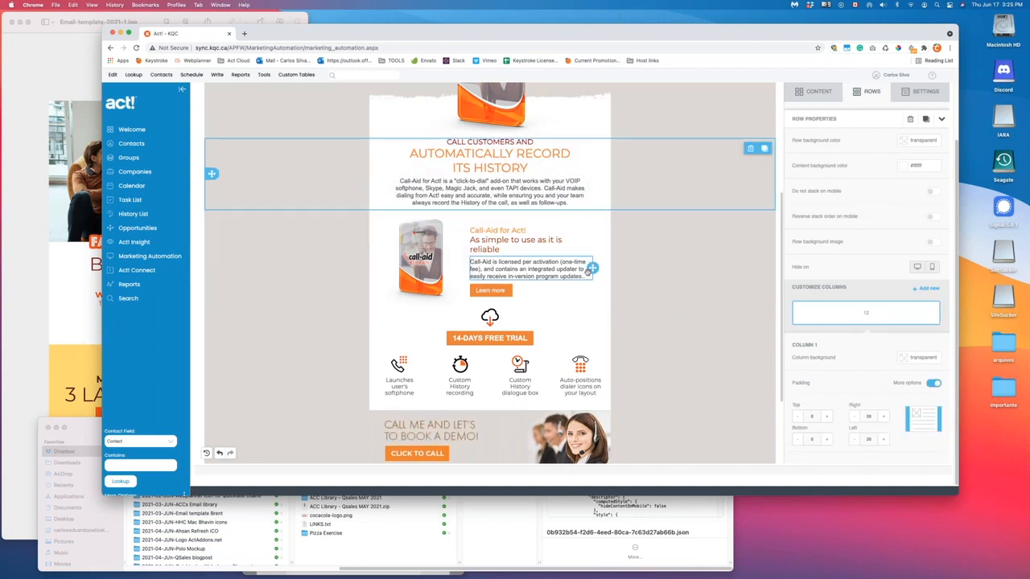
pyautogui.scroll(5, 551, 256)
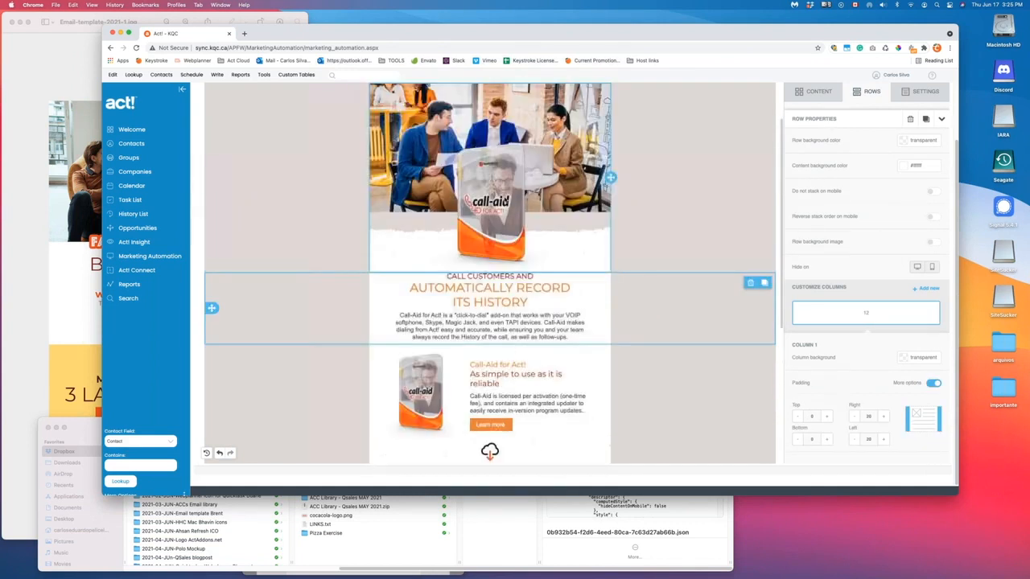
pyautogui.scroll(1, 512, 218)
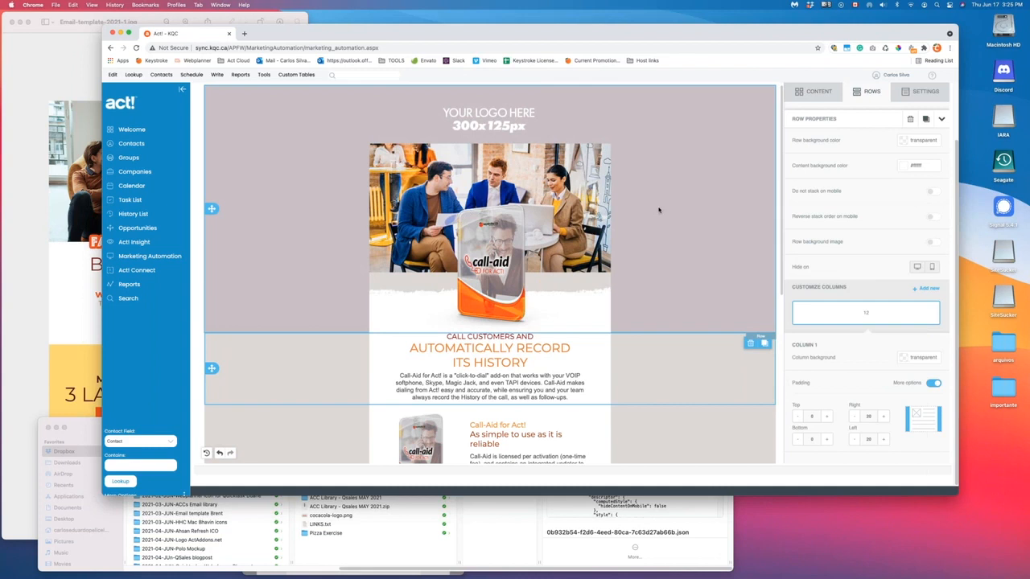
pyautogui.click(689, 325)
pyautogui.scroll(1, 688, 326)
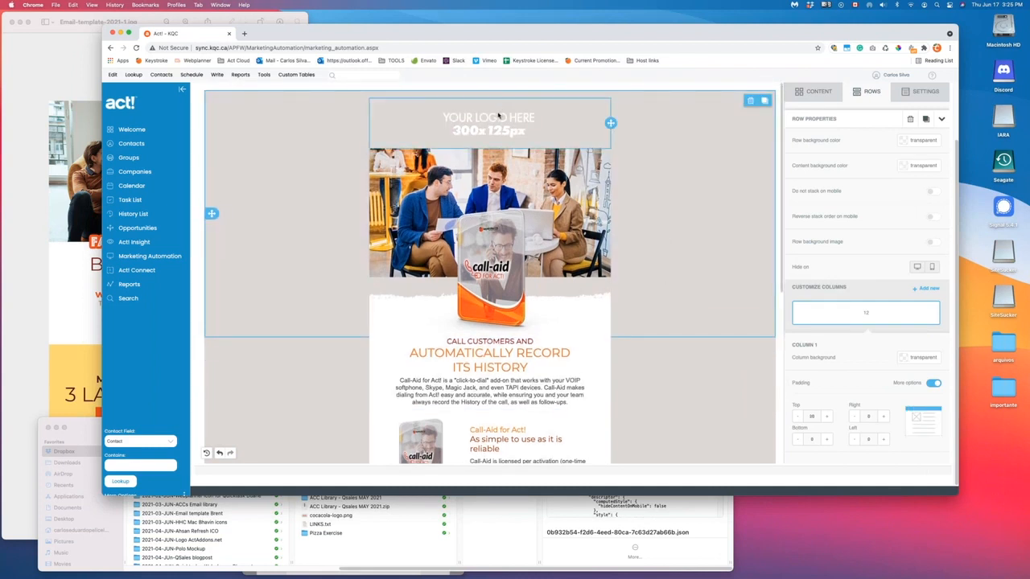
pyautogui.scroll(-4, 711, 338)
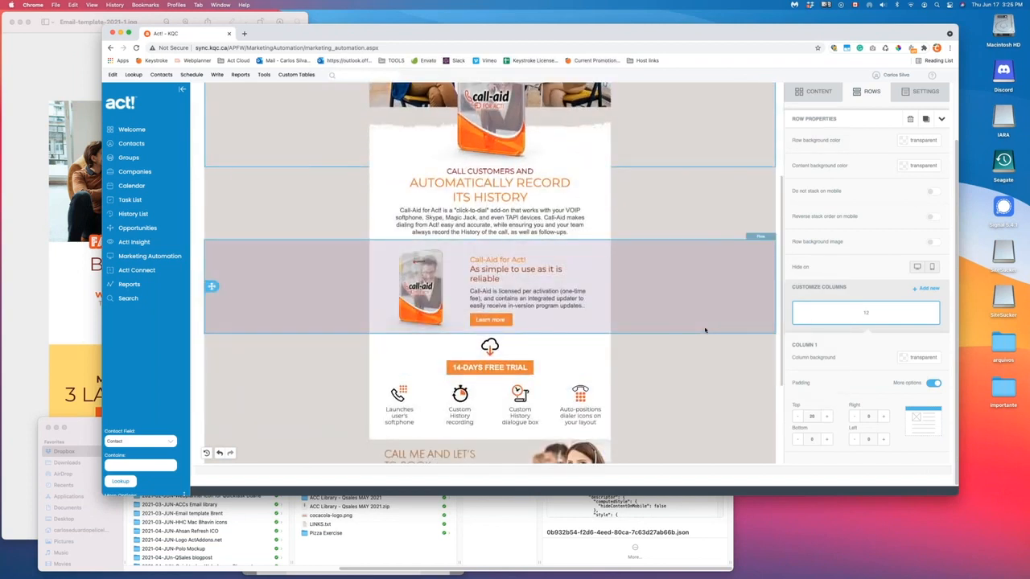
pyautogui.scroll(-2, 704, 330)
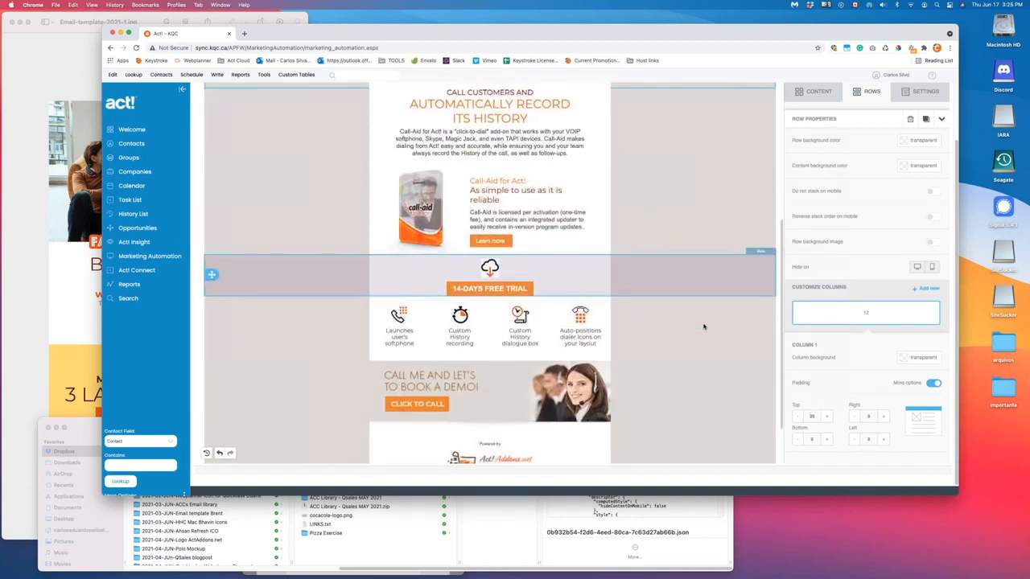
pyautogui.scroll(-1, 704, 326)
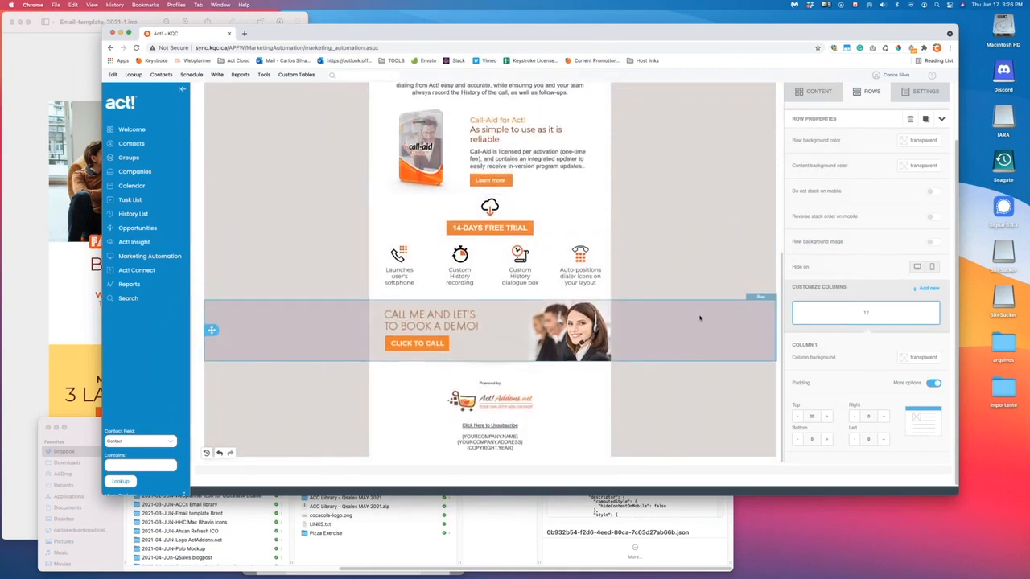
pyautogui.scroll(3, 700, 318)
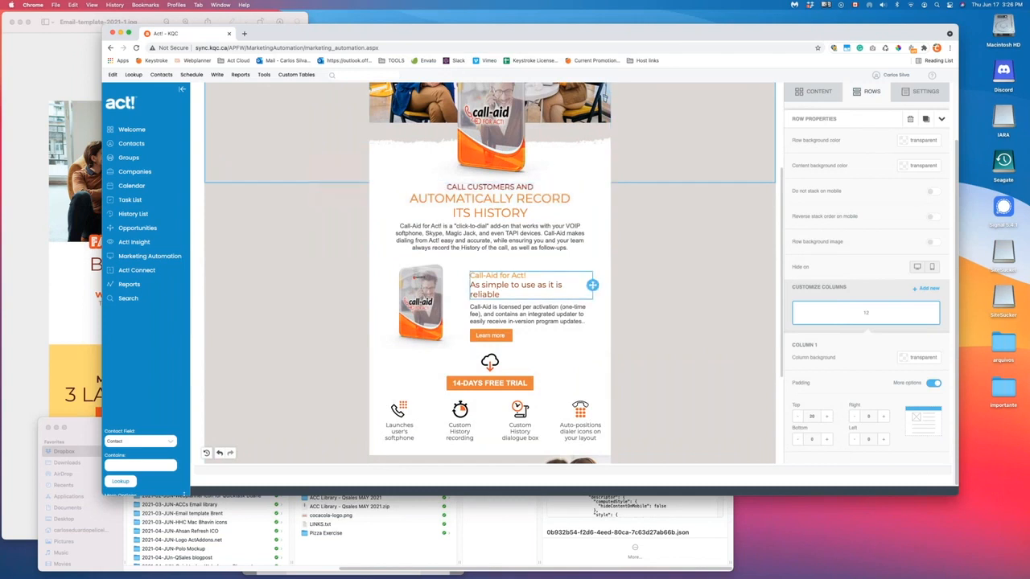
pyautogui.click(641, 288)
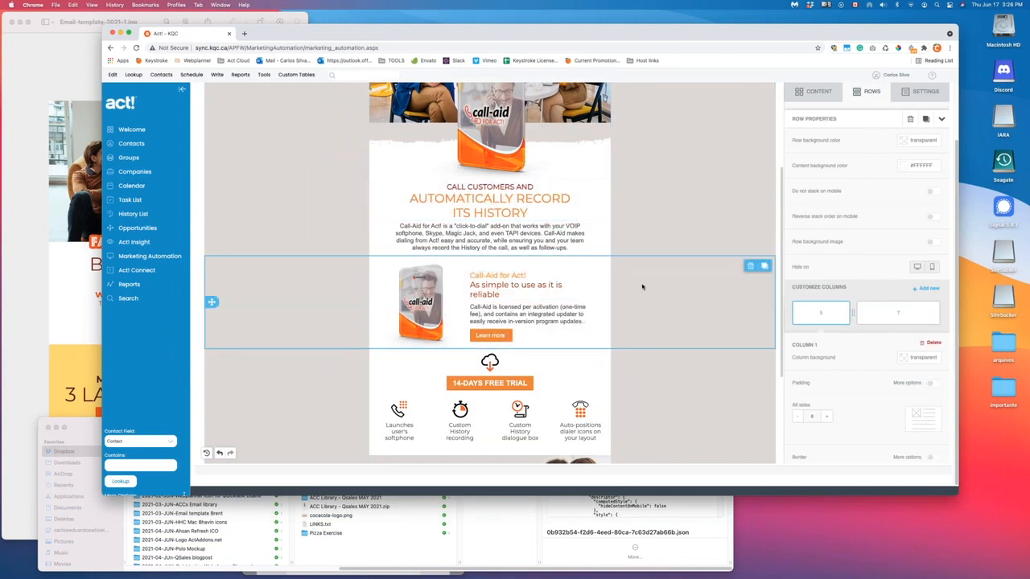
pyautogui.click(520, 268)
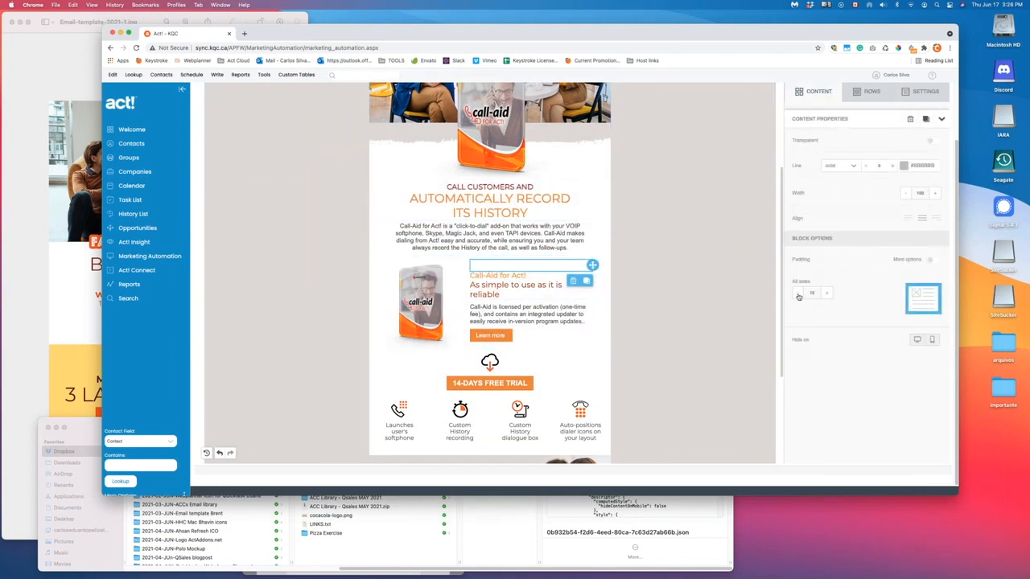
# - Move the 14-Days Free Trial row above the Call-Aid row
pyautogui.scroll(4, 661, 147)
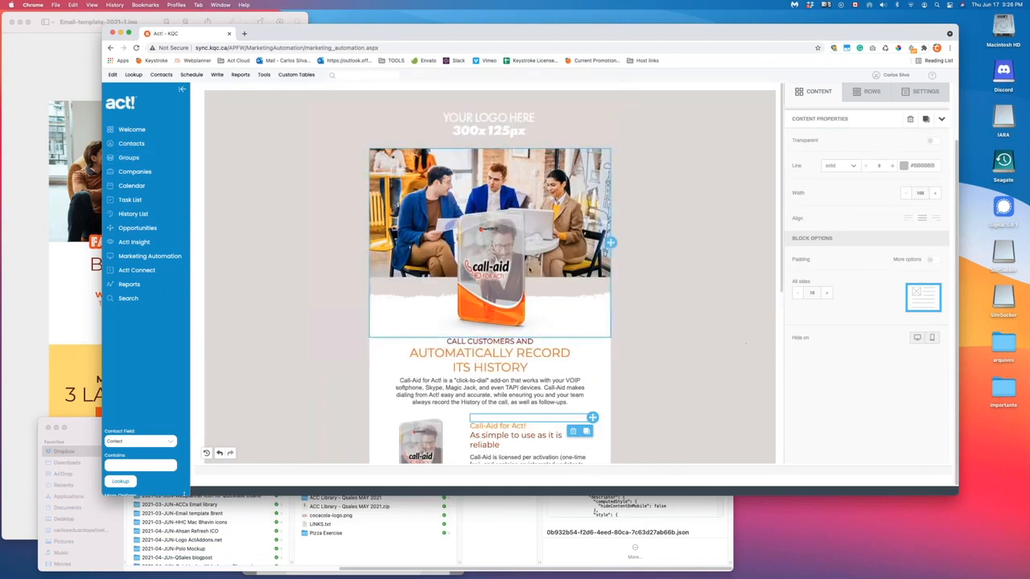
pyautogui.scroll(-4, 704, 290)
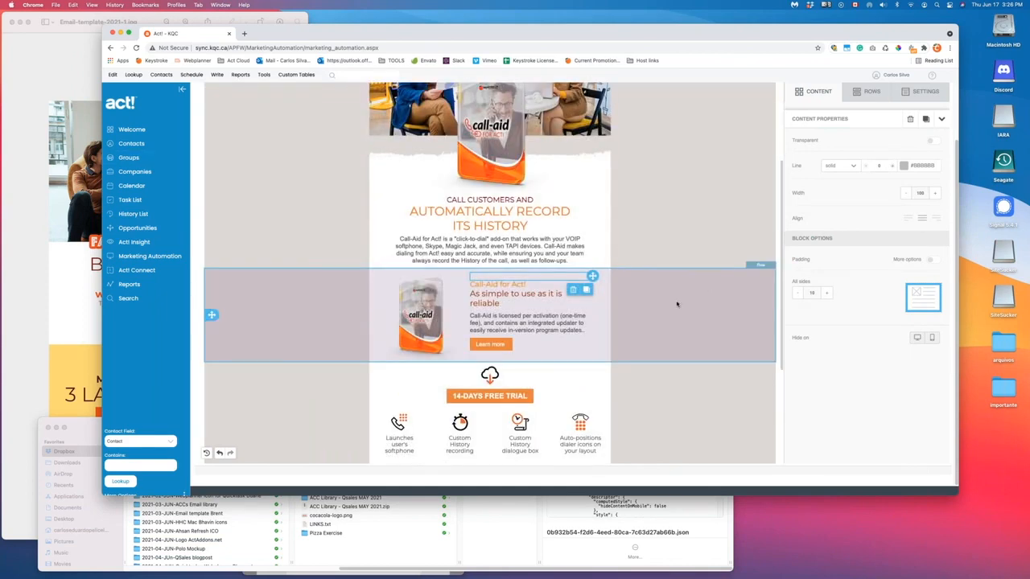
pyautogui.click(676, 304)
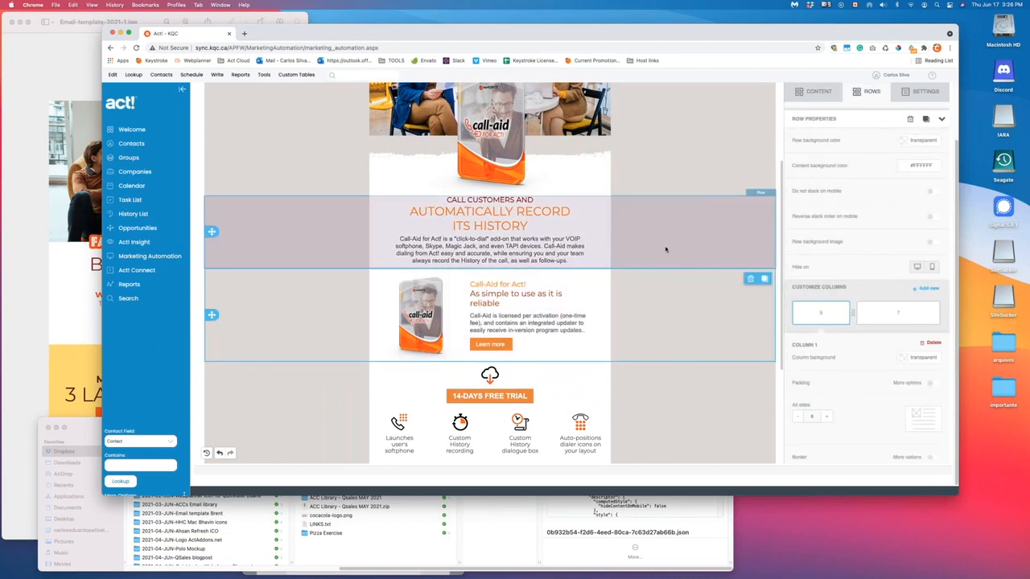
pyautogui.click(573, 248)
pyautogui.scroll(-5, 596, 236)
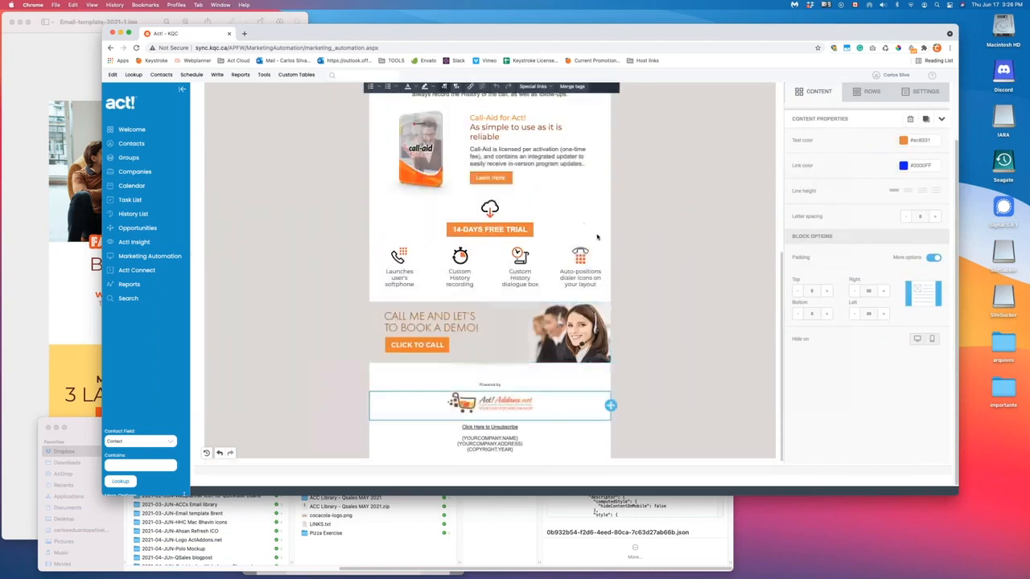
pyautogui.scroll(2, 597, 237)
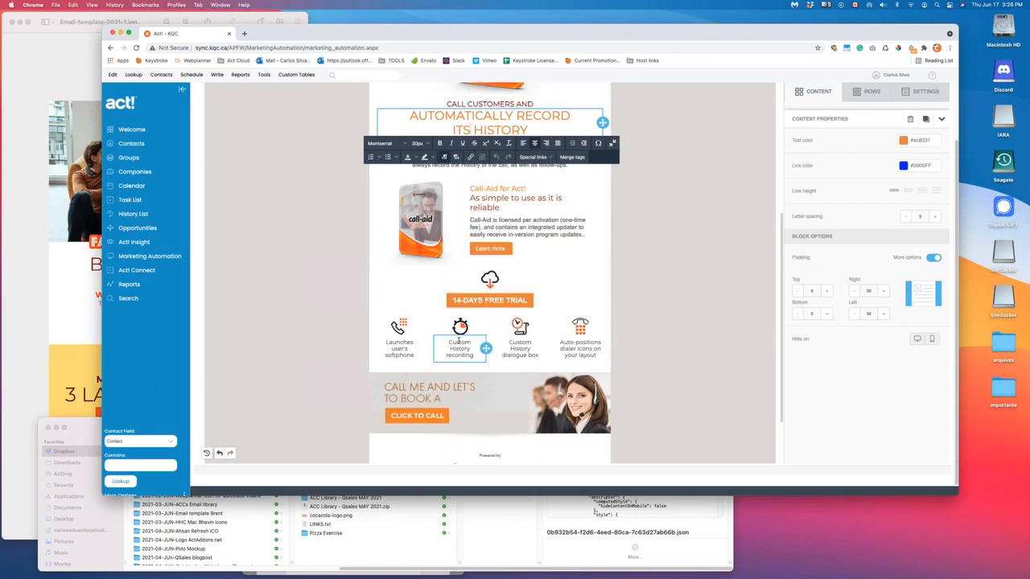
pyautogui.scroll(2, 563, 281)
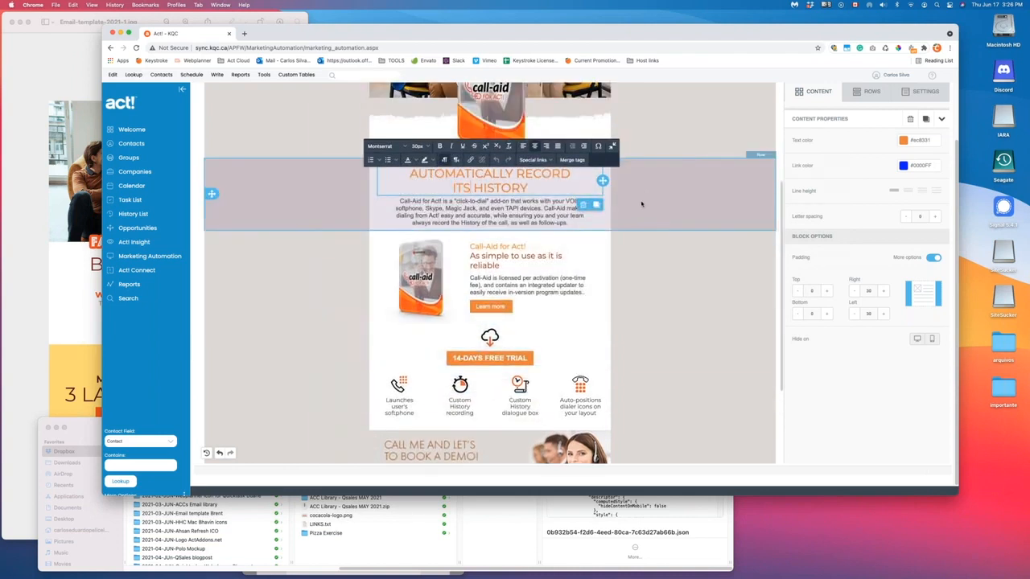
pyautogui.scroll(2, 641, 203)
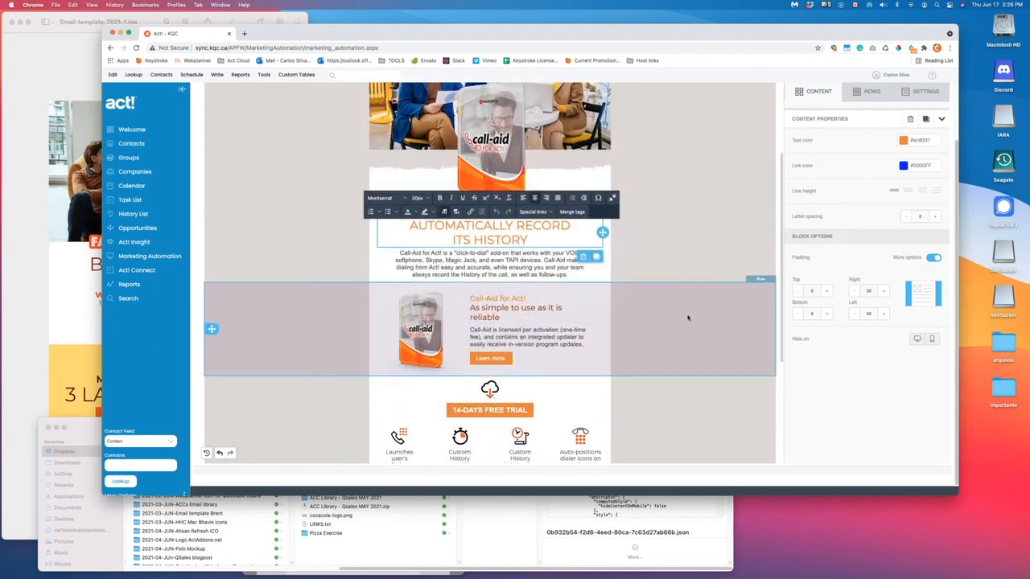
pyautogui.click(688, 317)
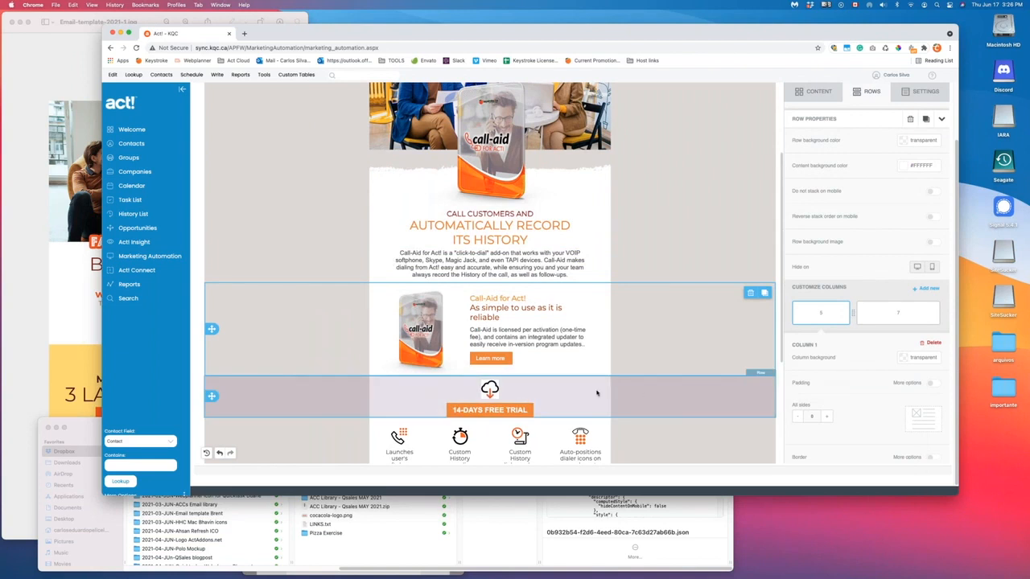
pyautogui.moveTo(209, 396); pyautogui.dragTo(211, 294)
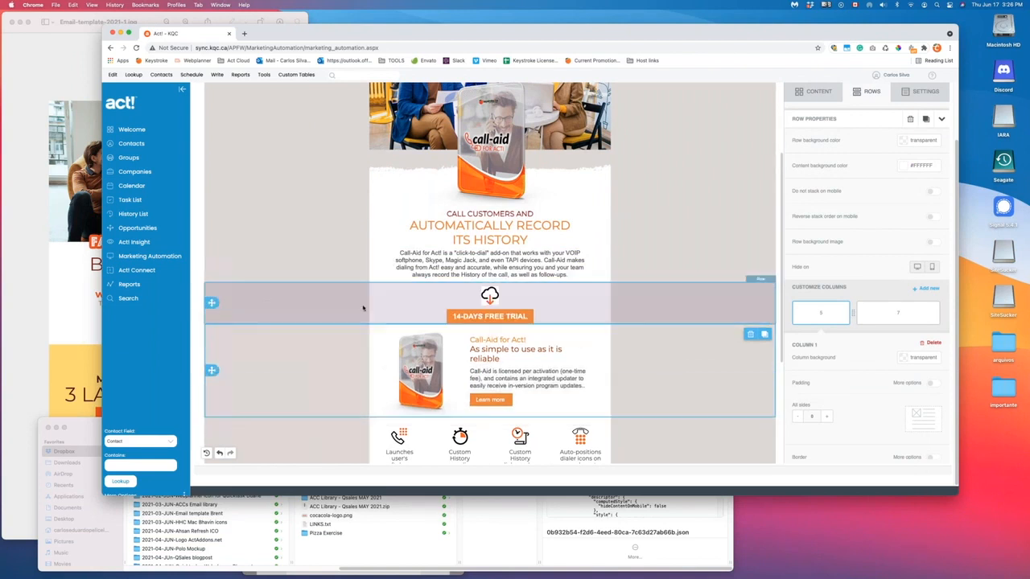
# - Reposition the spacer row and cloud icon, then delete the empty placeholder row
pyautogui.scroll(-5, 394, 408)
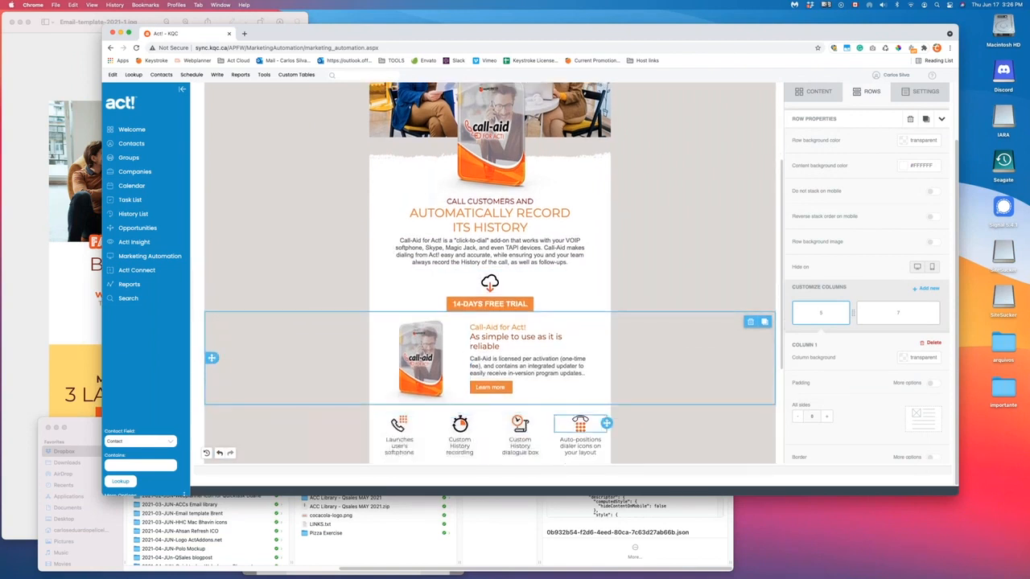
pyautogui.moveTo(209, 302); pyautogui.dragTo(216, 171)
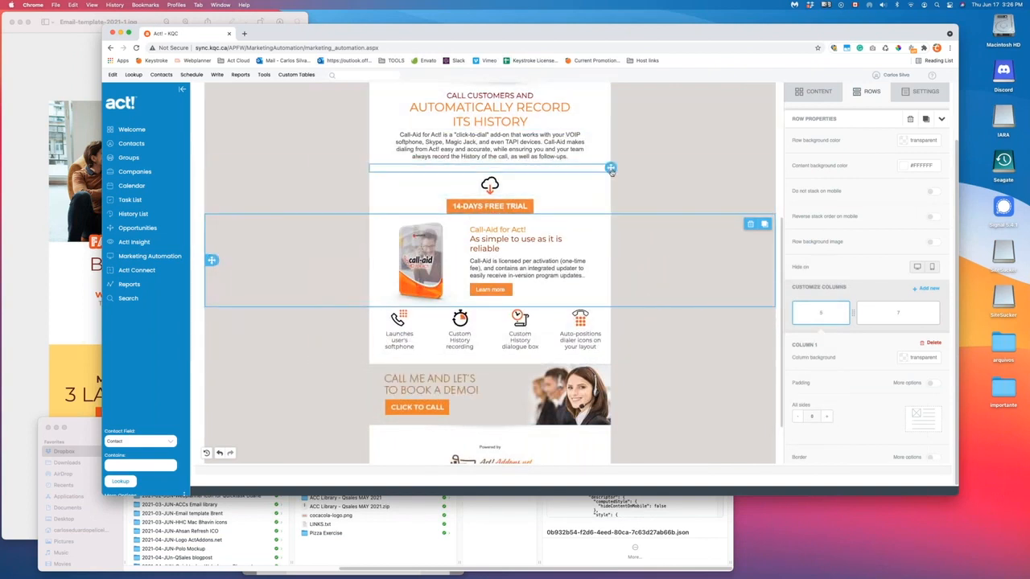
pyautogui.moveTo(606, 167); pyautogui.dragTo(591, 221)
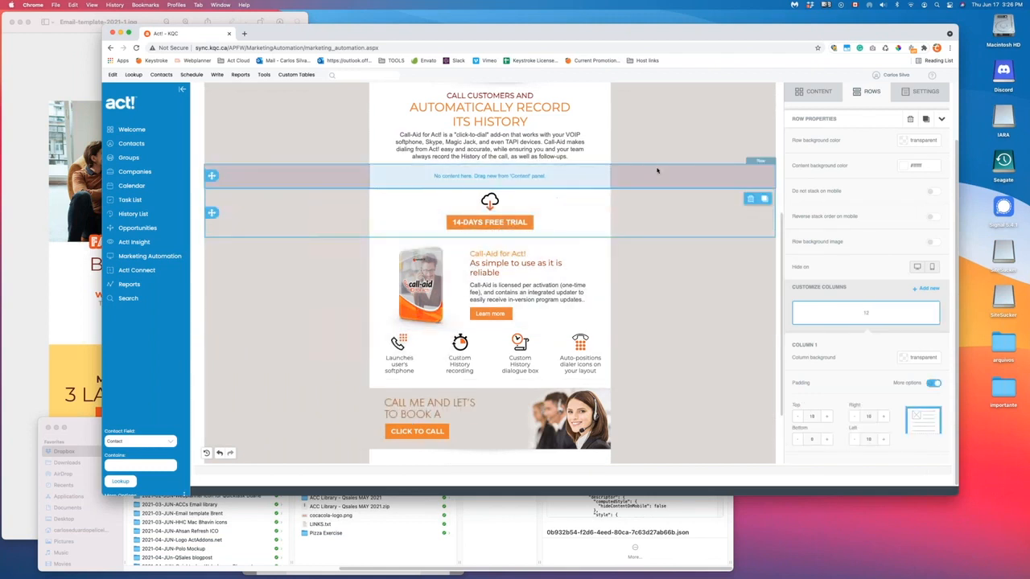
pyautogui.click(652, 173)
pyautogui.click(751, 175)
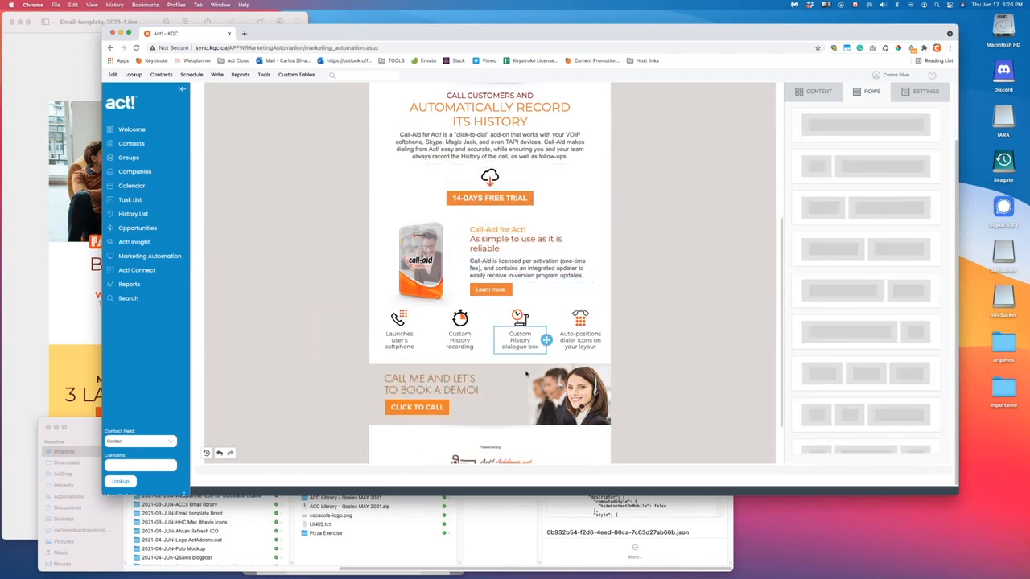
pyautogui.scroll(5, 688, 380)
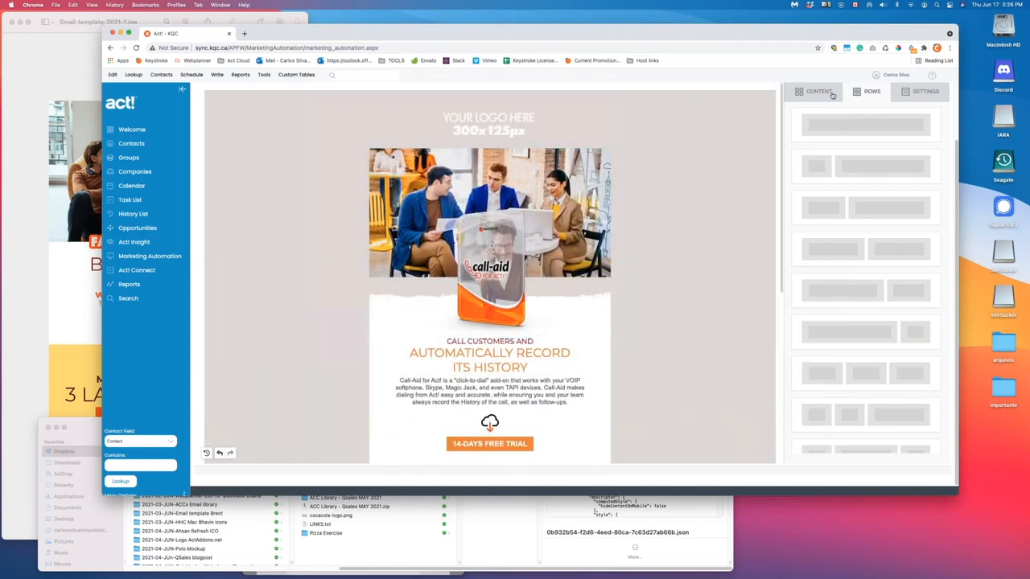
pyautogui.scroll(2, 572, 168)
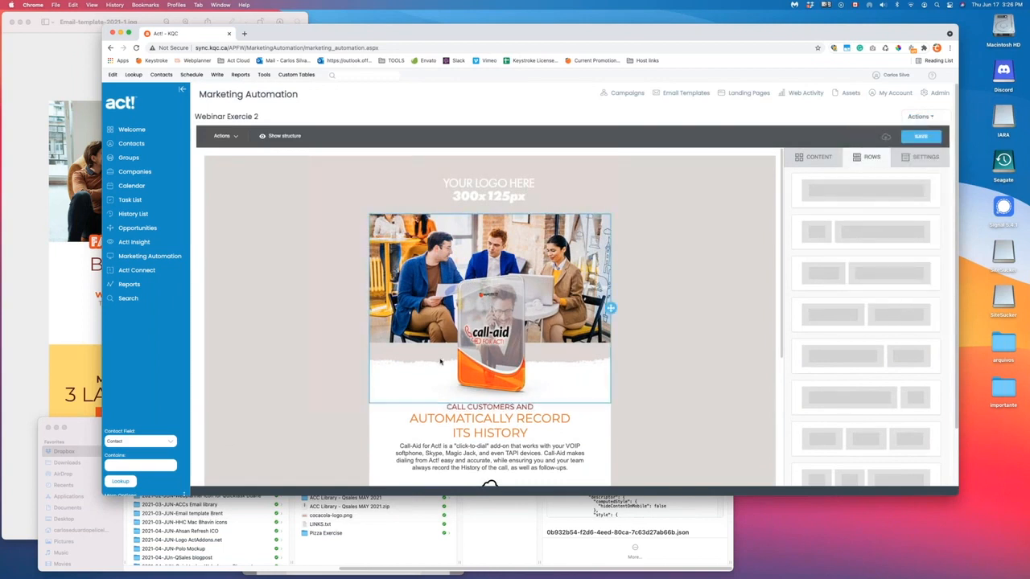
pyautogui.moveTo(927, 118)
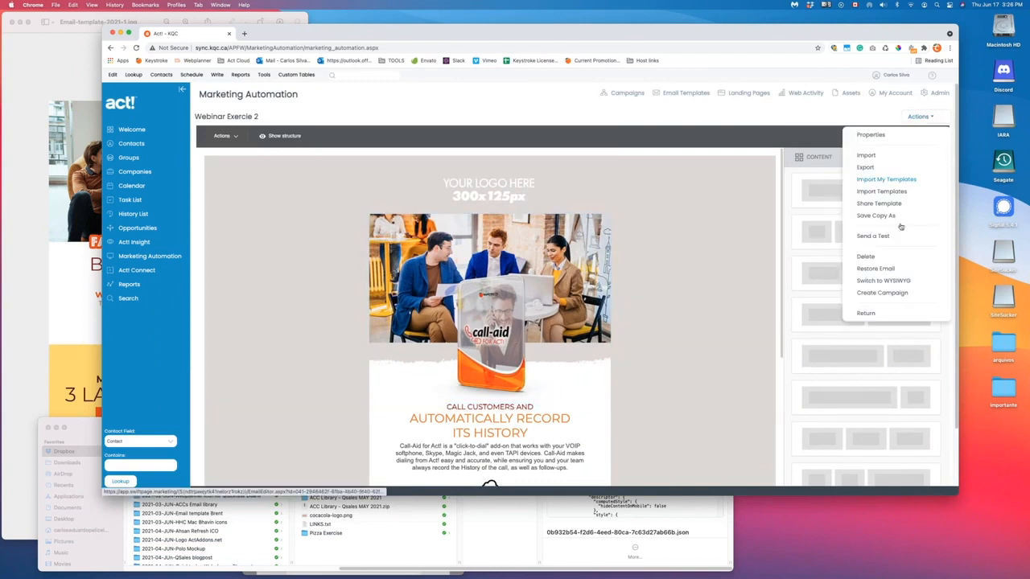
# - Switch the email to the WYSIWYG editor, check its HTML source, and enlarge the editing area
pyautogui.click(890, 284)
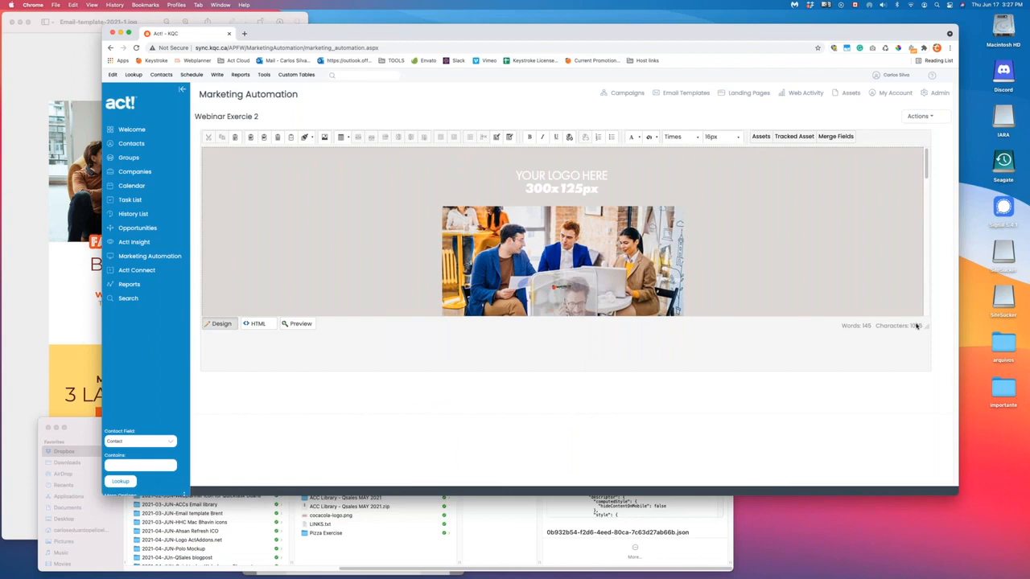
pyautogui.click(256, 324)
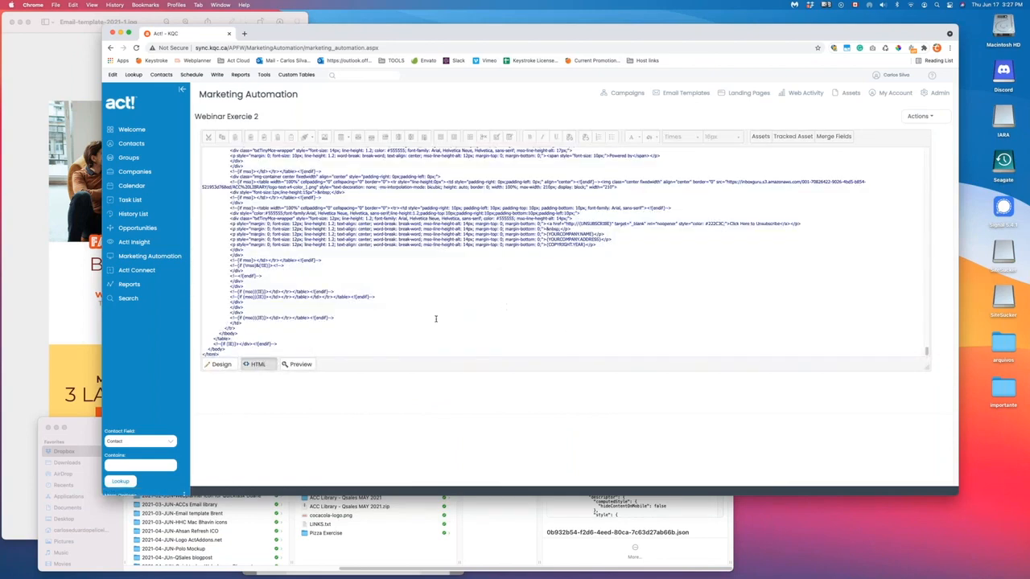
pyautogui.moveTo(231, 352); pyautogui.dragTo(192, 90)
pyautogui.scroll(3, 380, 247)
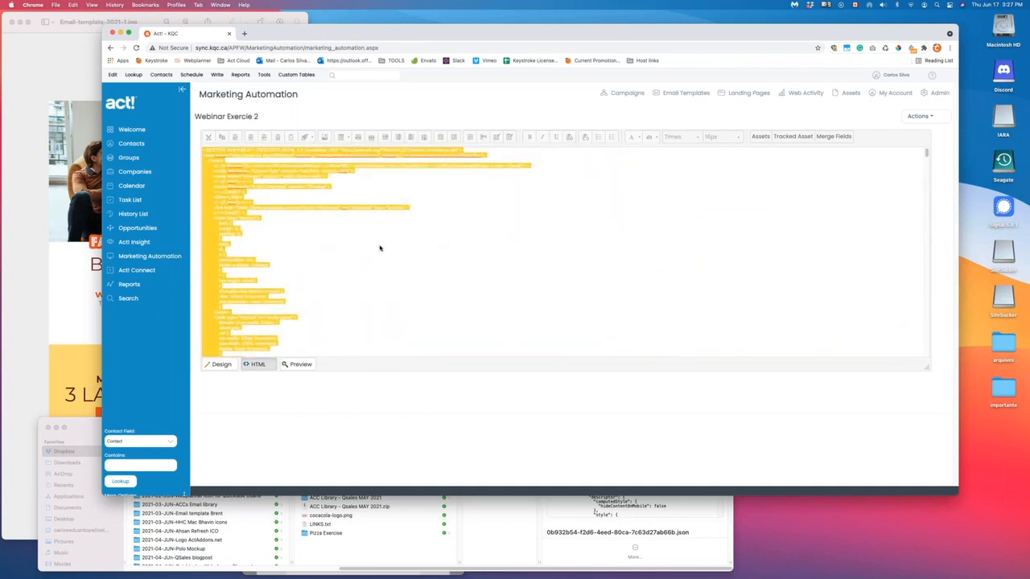
pyautogui.click(225, 364)
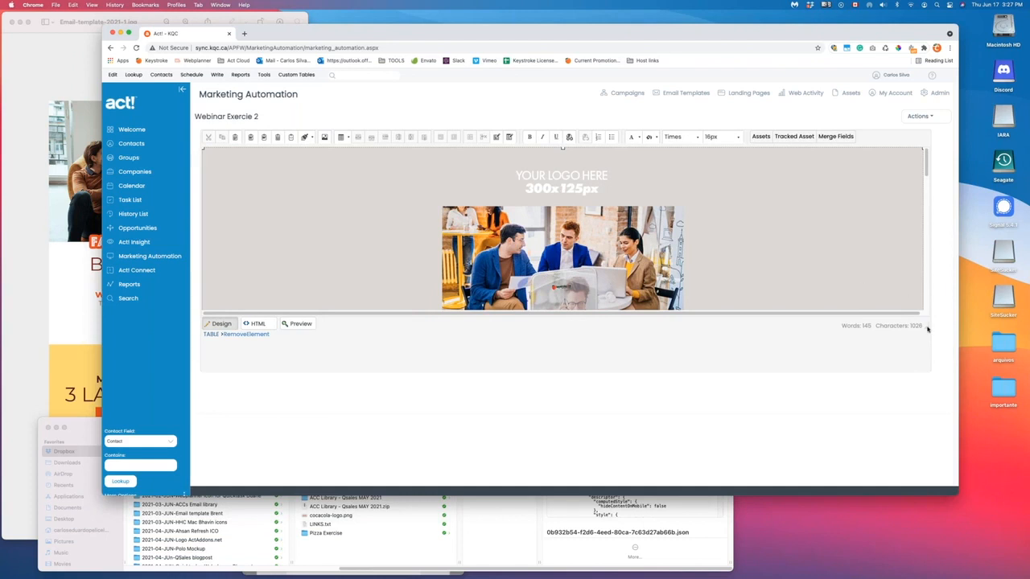
pyautogui.moveTo(925, 327); pyautogui.dragTo(938, 476)
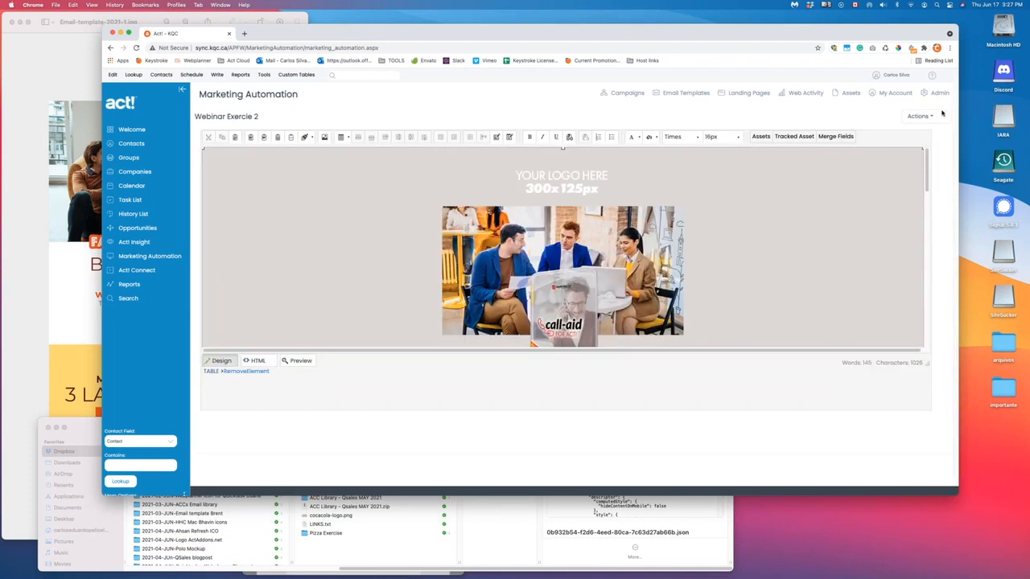
# - Return to the Email Templates list and open ACC Library - Act Pro JUN 2021 for editing
pyautogui.click(931, 116)
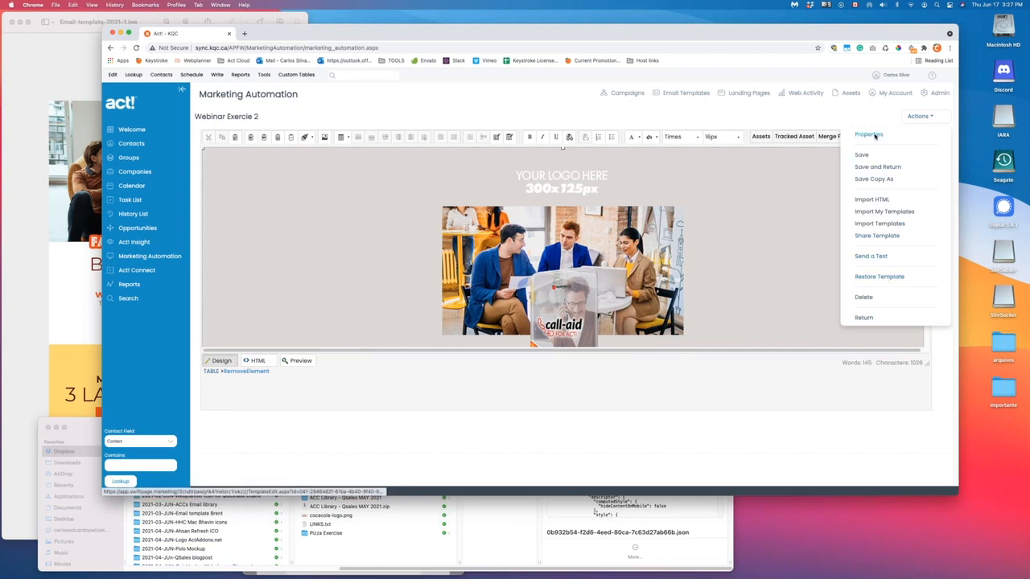
pyautogui.click(927, 116)
pyautogui.click(928, 116)
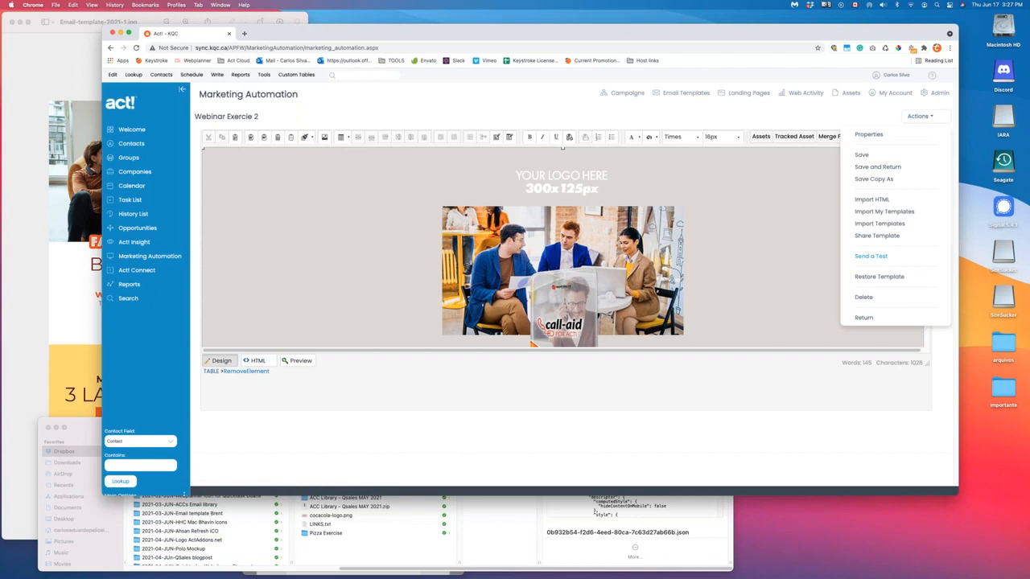
pyautogui.click(858, 318)
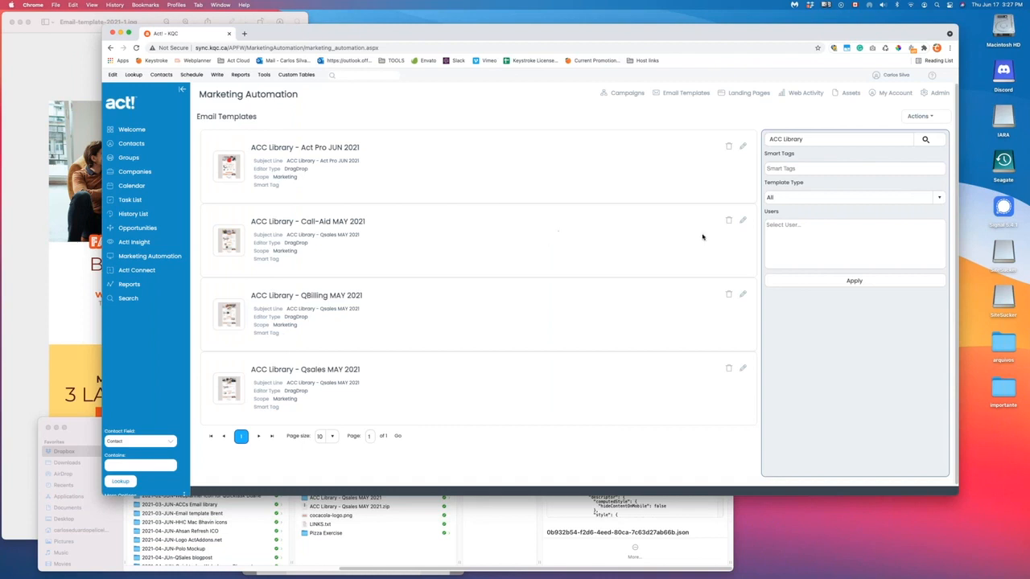
pyautogui.click(742, 147)
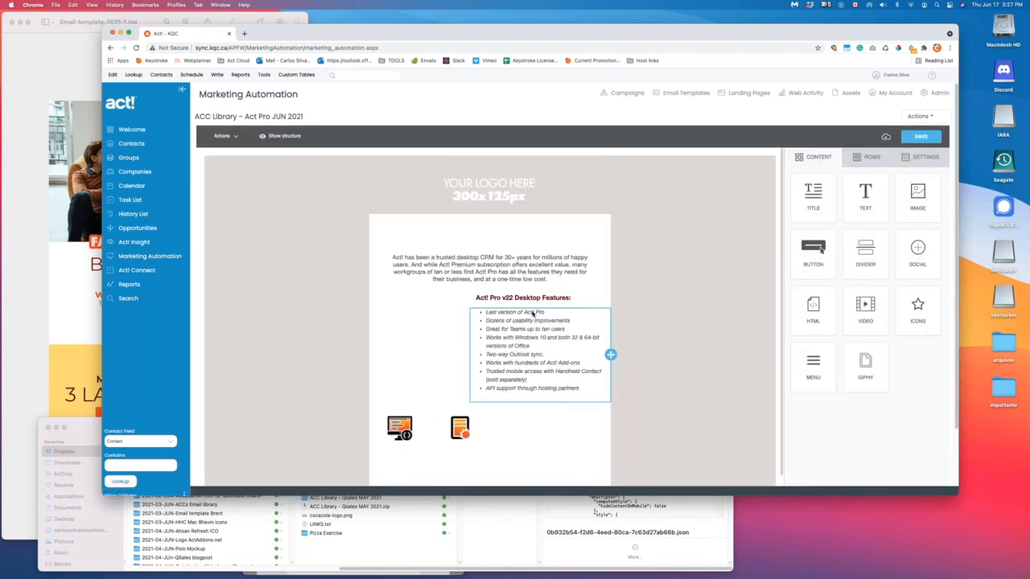
pyautogui.scroll(-2, 511, 319)
pyautogui.scroll(-4, 507, 320)
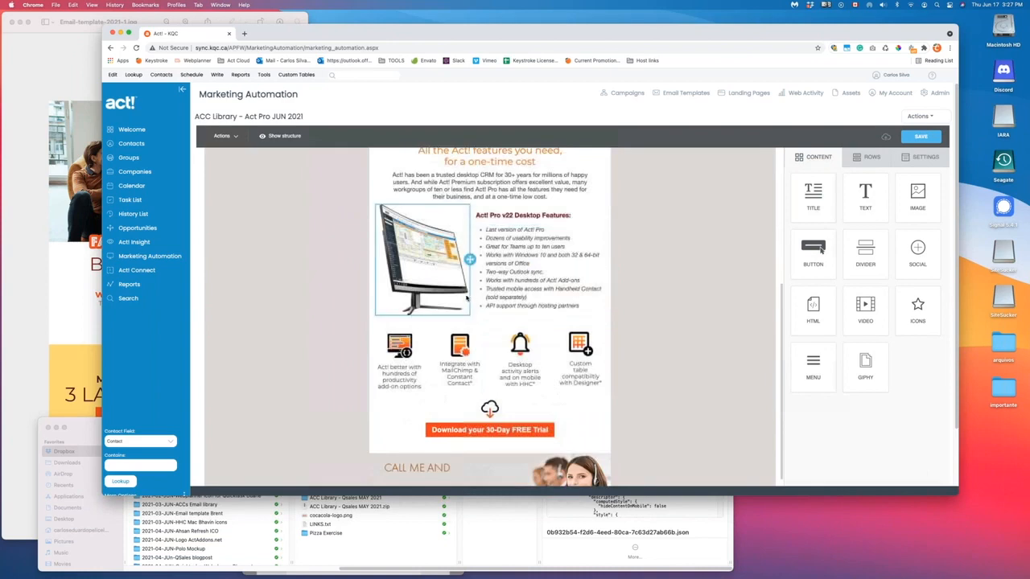
pyautogui.scroll(3, 626, 354)
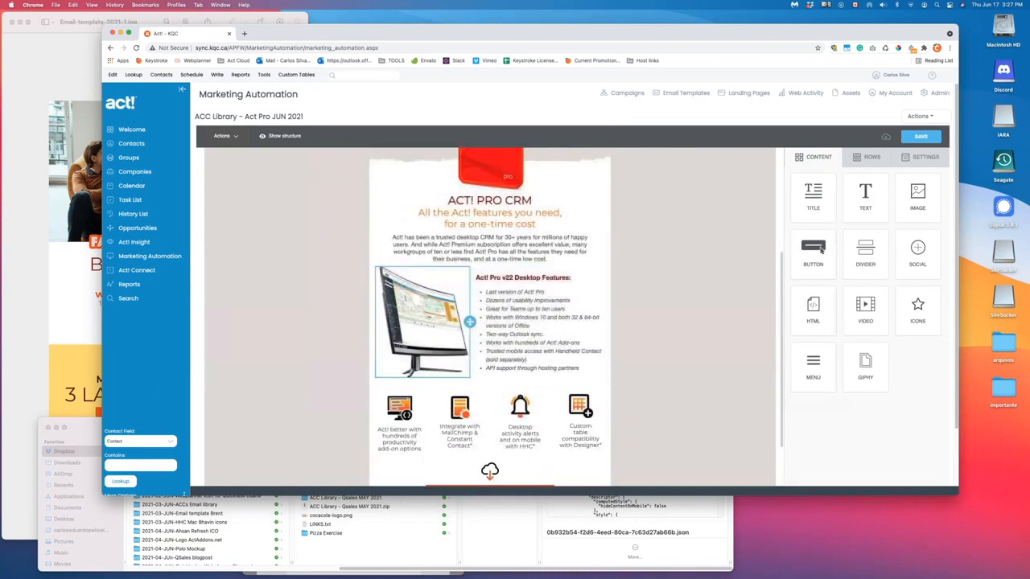
pyautogui.scroll(4, 573, 376)
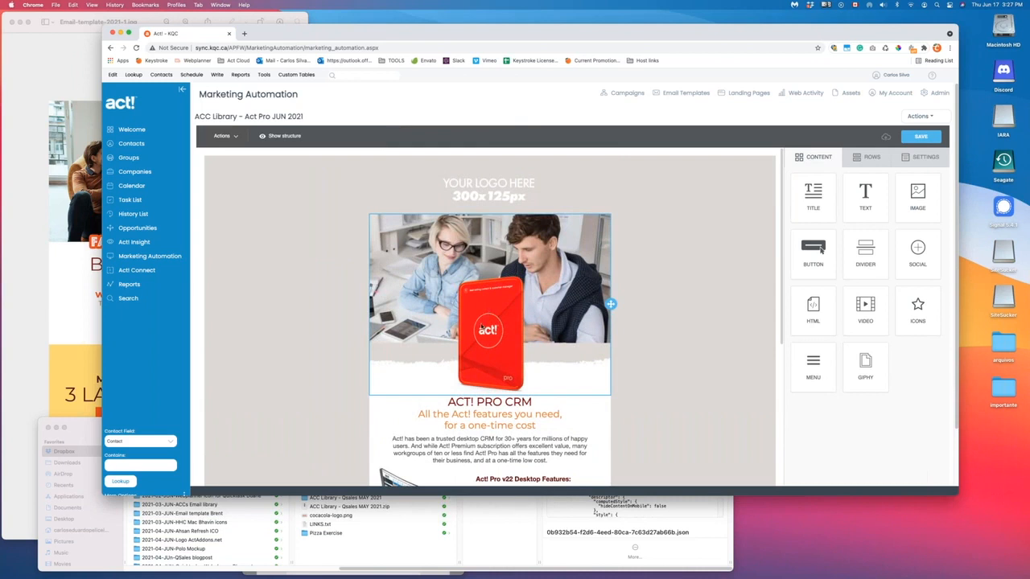
pyautogui.scroll(-3, 481, 328)
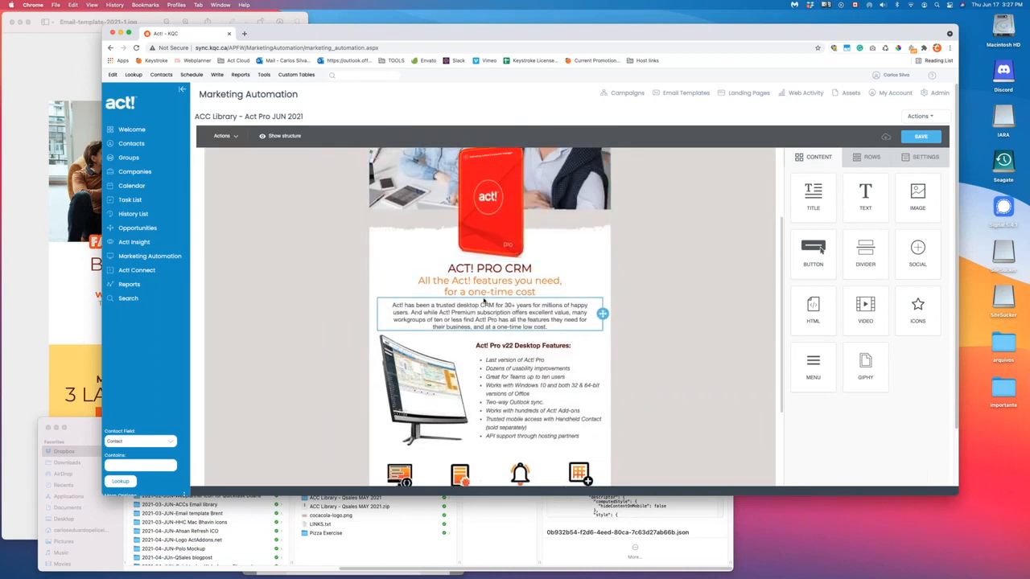
pyautogui.scroll(2, 474, 303)
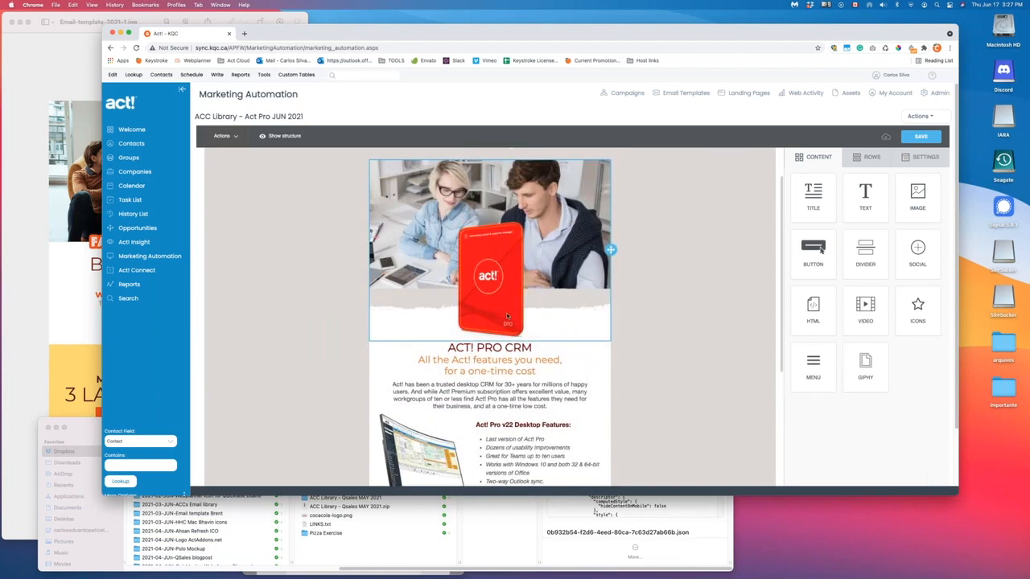
pyautogui.scroll(-5, 507, 316)
pyautogui.scroll(2, 511, 250)
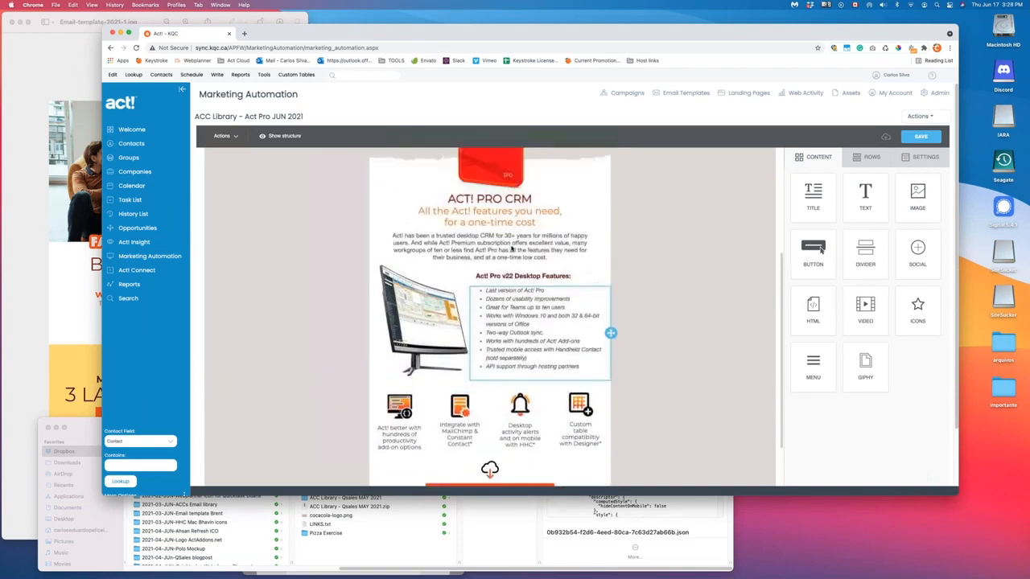
pyautogui.scroll(4, 511, 249)
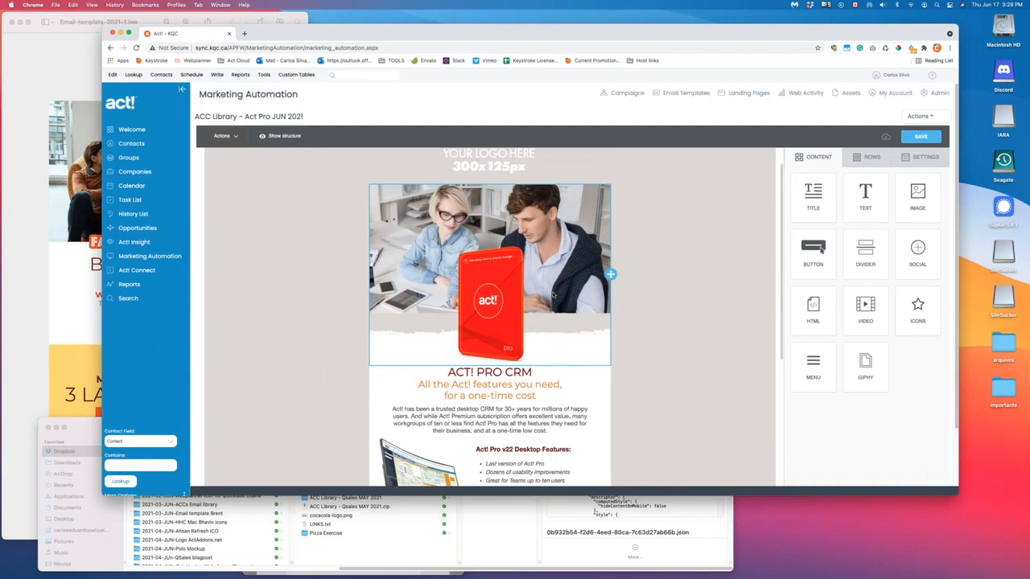
pyautogui.scroll(-4, 552, 295)
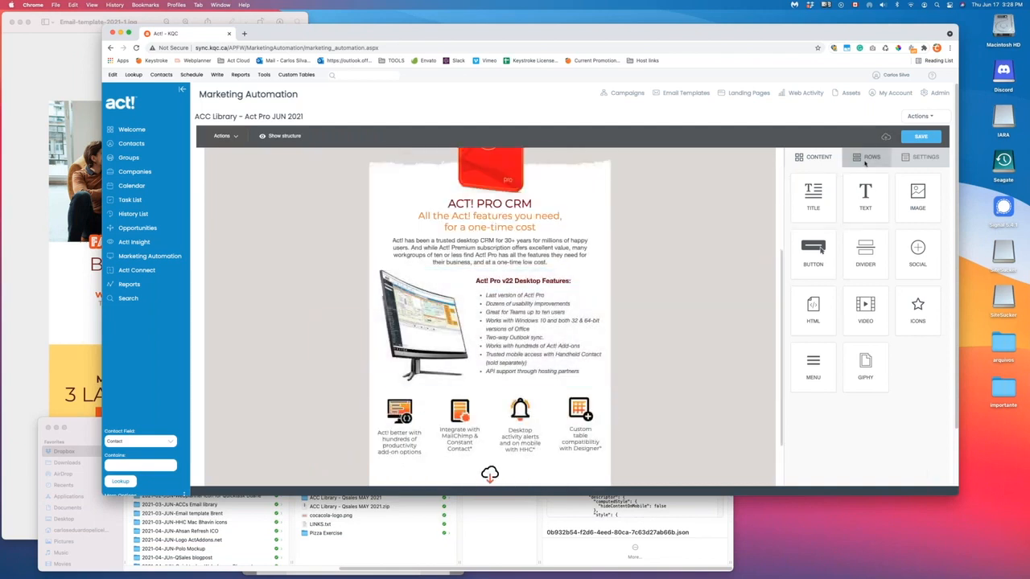
# - Insert a two-column row below the features list with content background #FFFFFF
pyautogui.click(866, 158)
pyautogui.moveTo(852, 313); pyautogui.dragTo(555, 396)
pyautogui.scroll(-3, 563, 338)
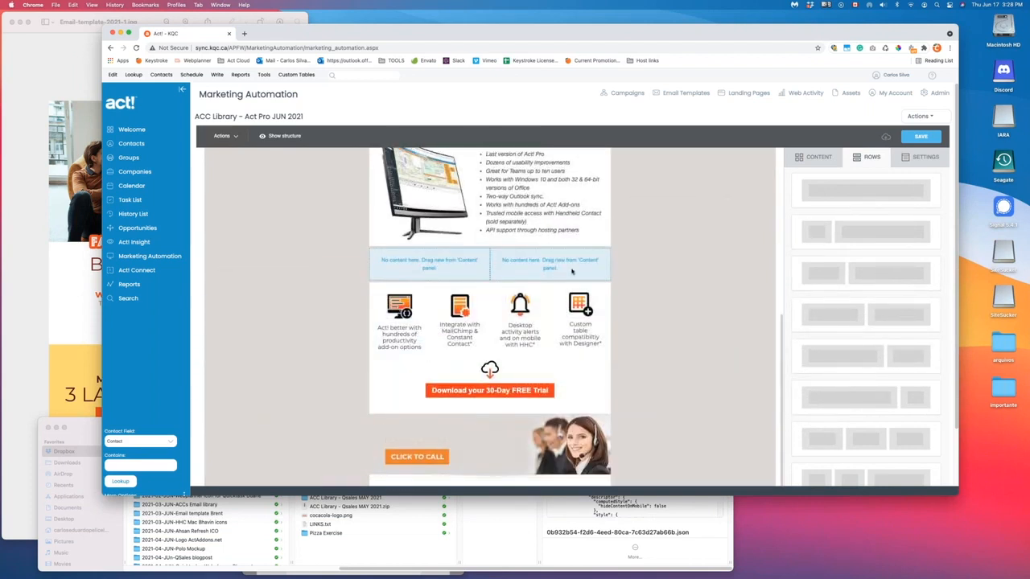
pyautogui.click(673, 268)
pyautogui.doubleClick(922, 232)
pyautogui.write('#FFFFFF')
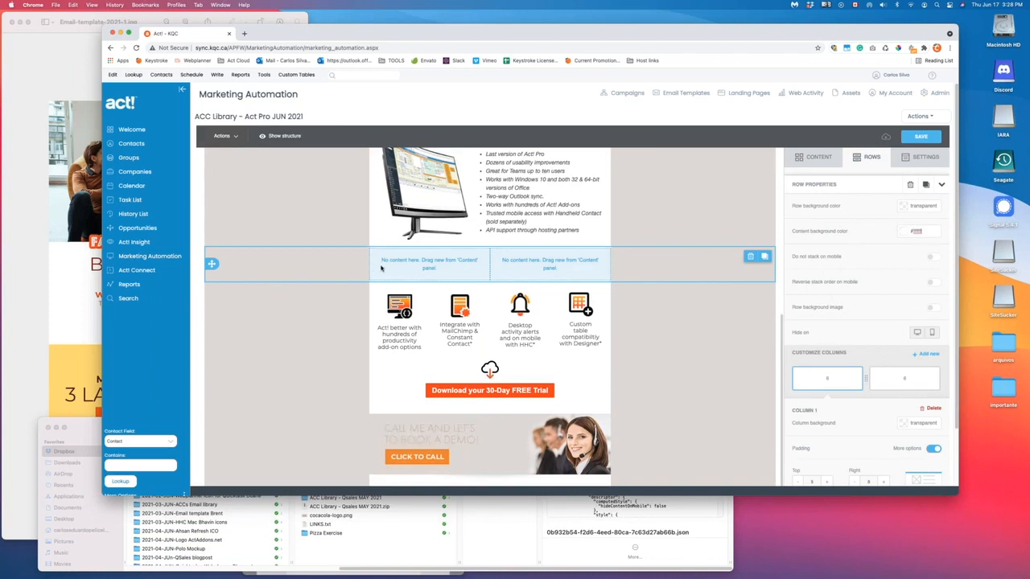
# - Place an image block in the new row's left column and browse for its image file
pyautogui.click(815, 157)
pyautogui.moveTo(917, 198)
pyautogui.mouseDown()
pyautogui.moveTo(462, 279)
pyautogui.moveTo(435, 265)
pyautogui.mouseUp()
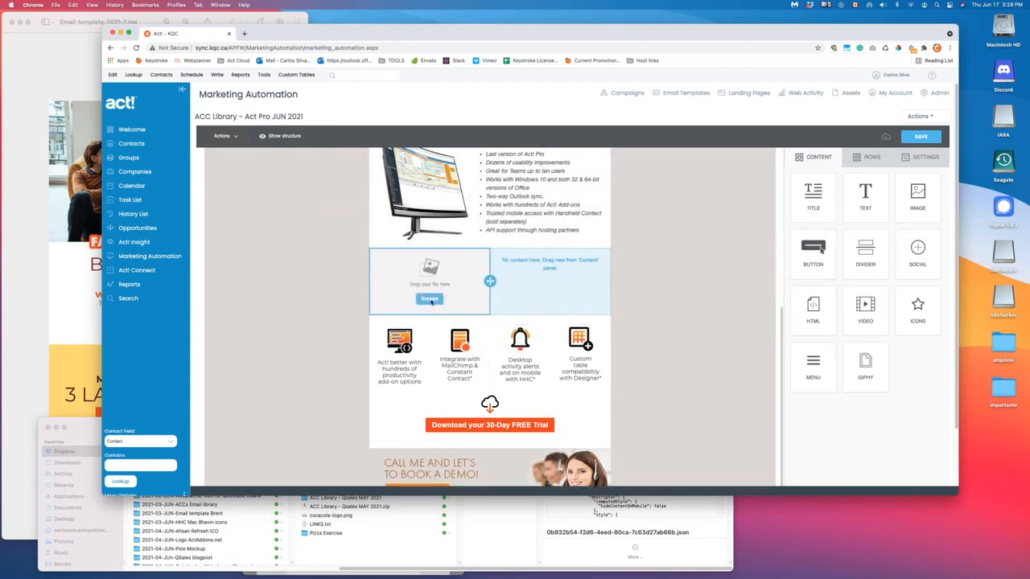
pyautogui.click(430, 298)
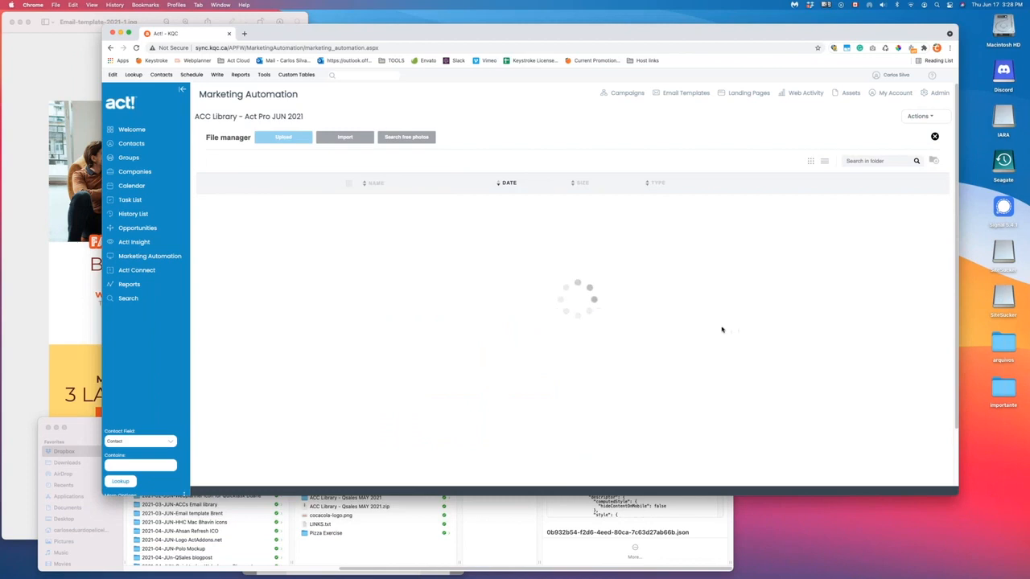
pyautogui.scroll(-4, 626, 335)
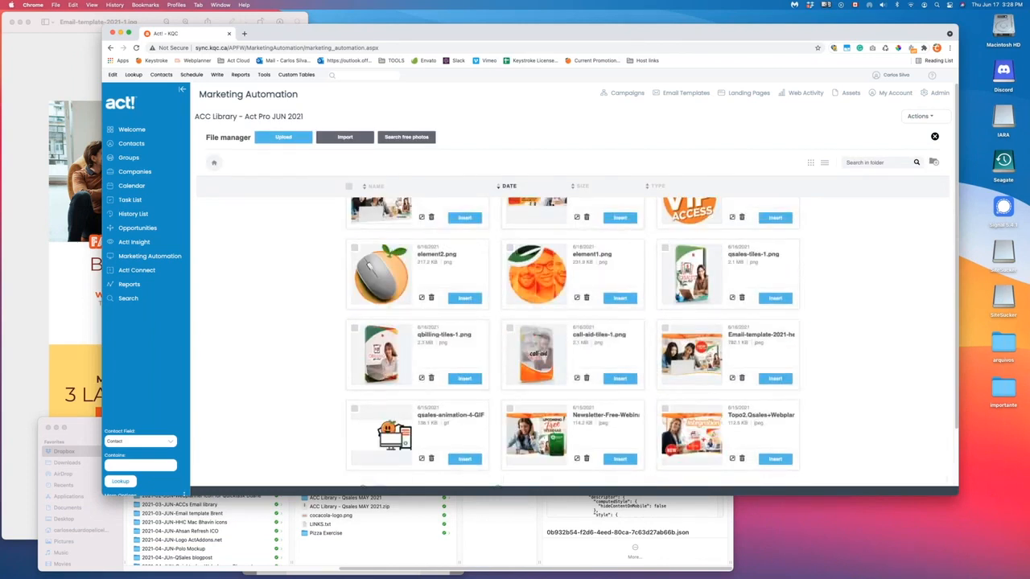
pyautogui.click(775, 299)
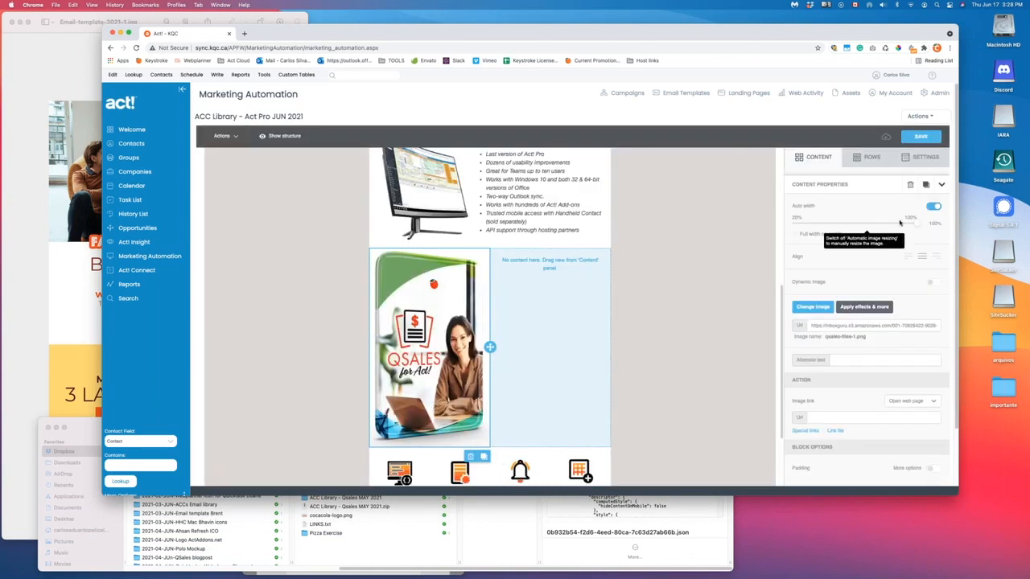
pyautogui.moveTo(913, 227); pyautogui.dragTo(817, 222)
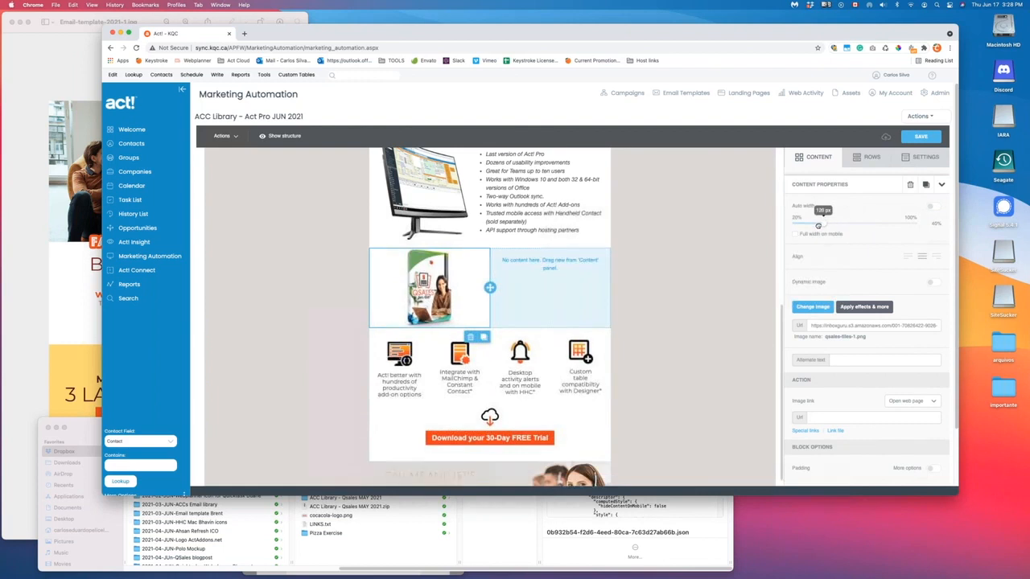
pyautogui.click(483, 327)
pyautogui.moveTo(490, 352); pyautogui.dragTo(552, 287)
pyautogui.click(814, 307)
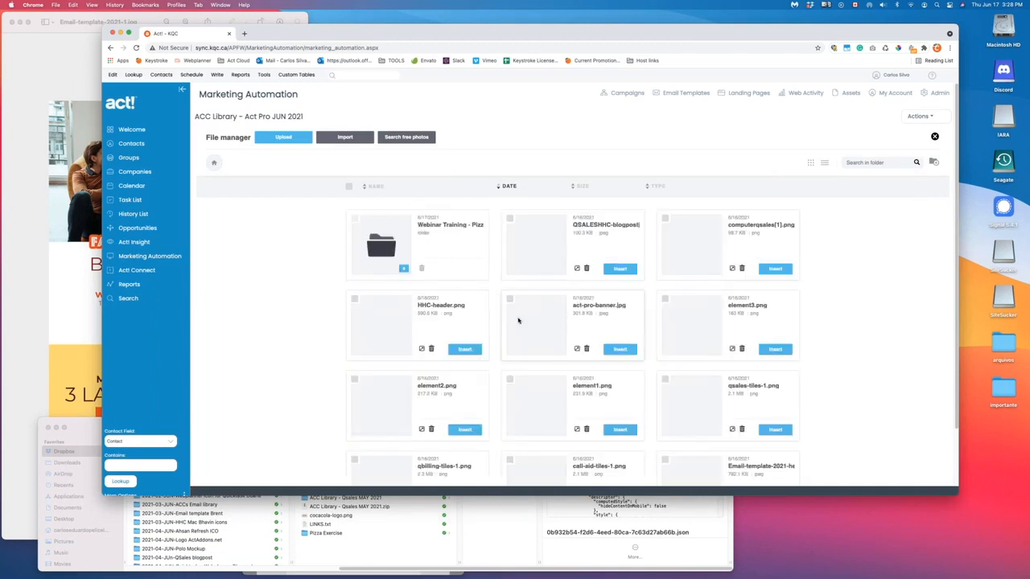
pyautogui.scroll(-4, 626, 319)
pyautogui.click(616, 348)
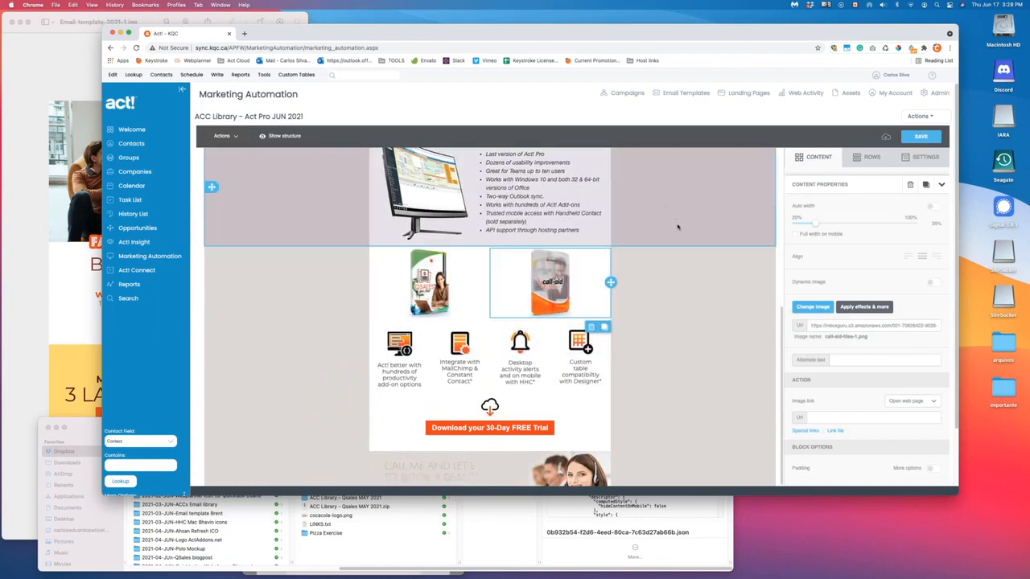
pyautogui.scroll(3, 611, 255)
pyautogui.scroll(-2, 611, 257)
pyautogui.click(872, 162)
pyautogui.click(825, 159)
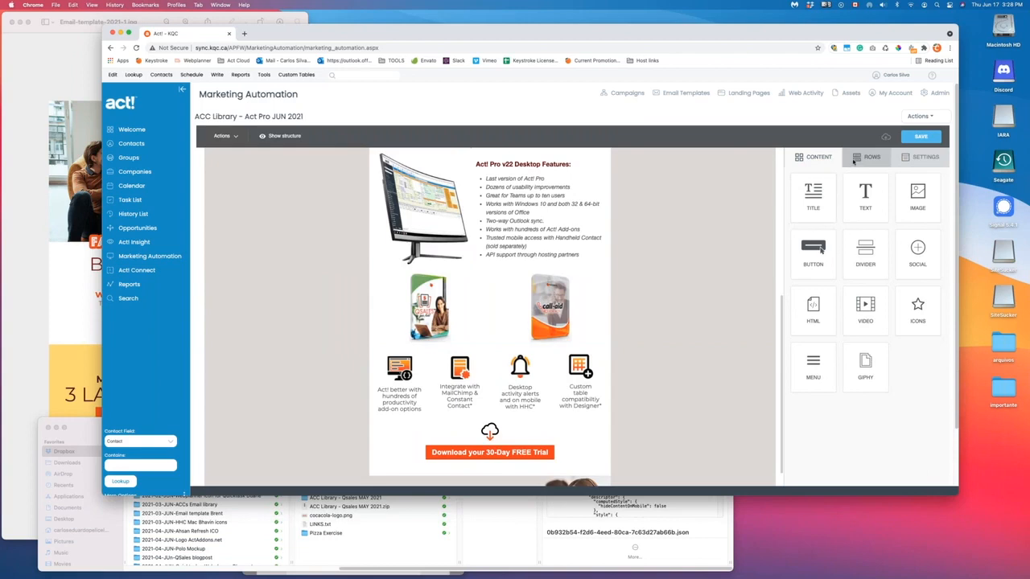
pyautogui.scroll(4, 498, 273)
pyautogui.scroll(1, 490, 281)
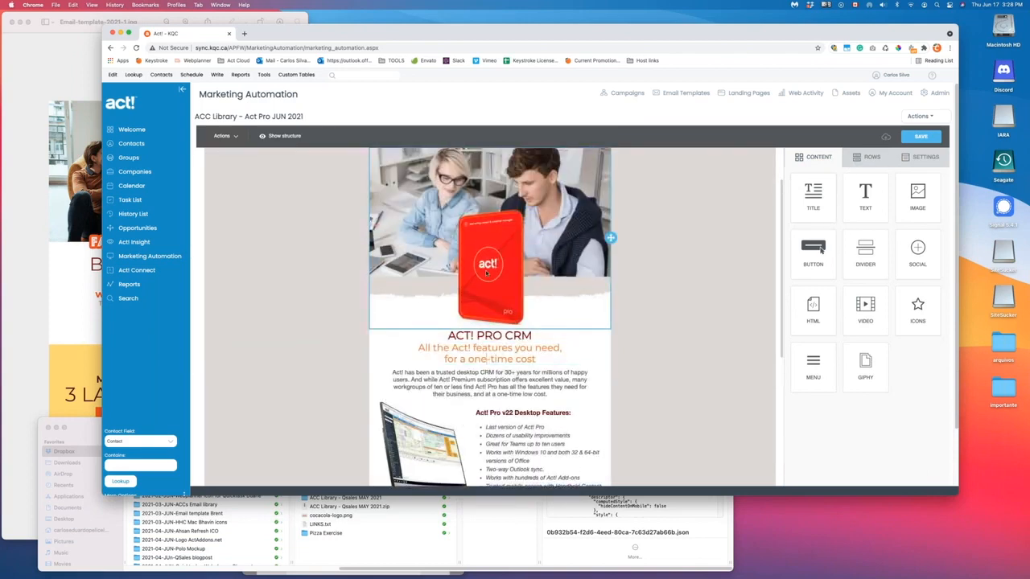
pyautogui.scroll(-5, 483, 277)
pyautogui.click(429, 233)
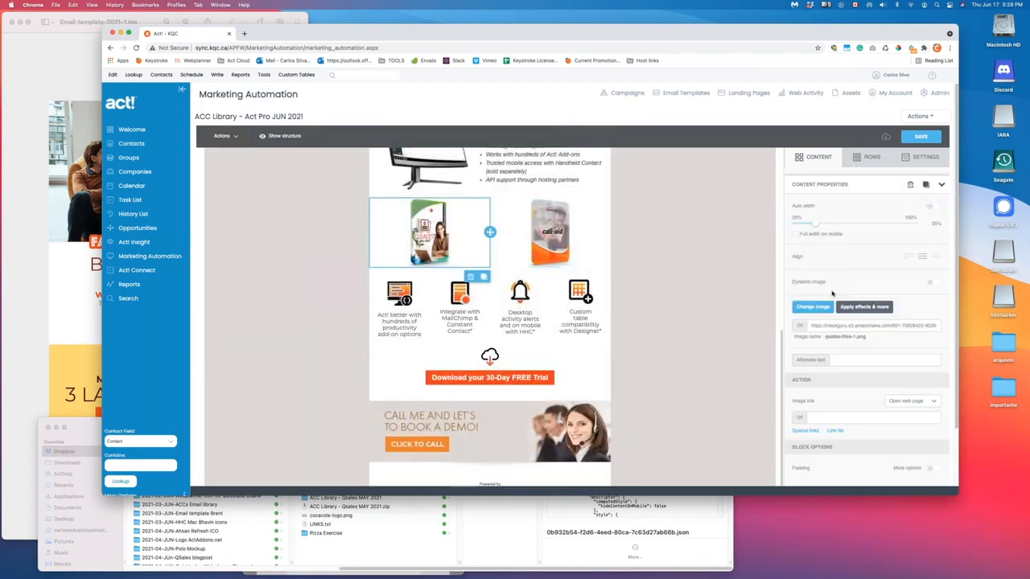
pyautogui.click(833, 417)
pyautogui.write('asdasdasdasd')
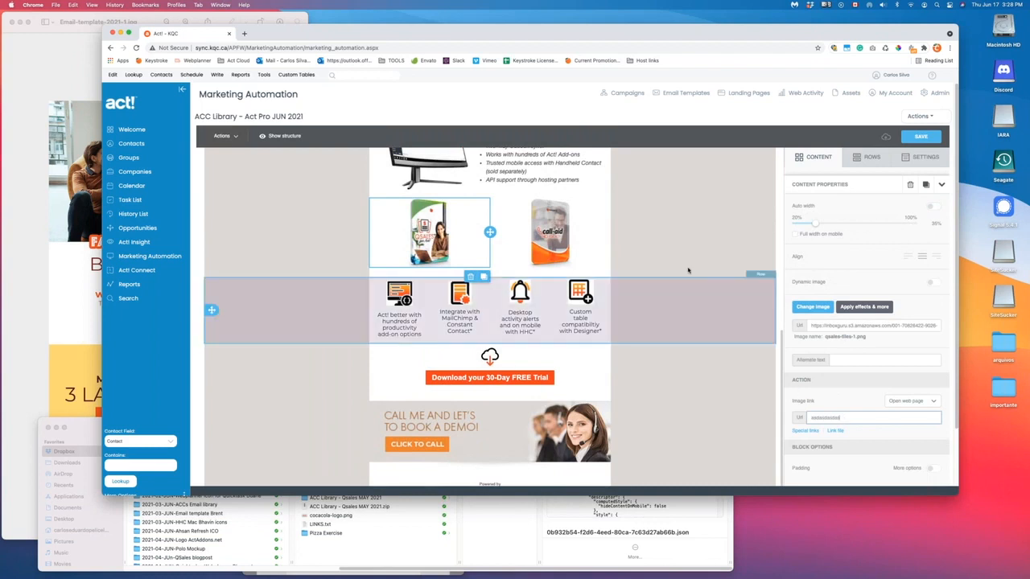
pyautogui.click(653, 257)
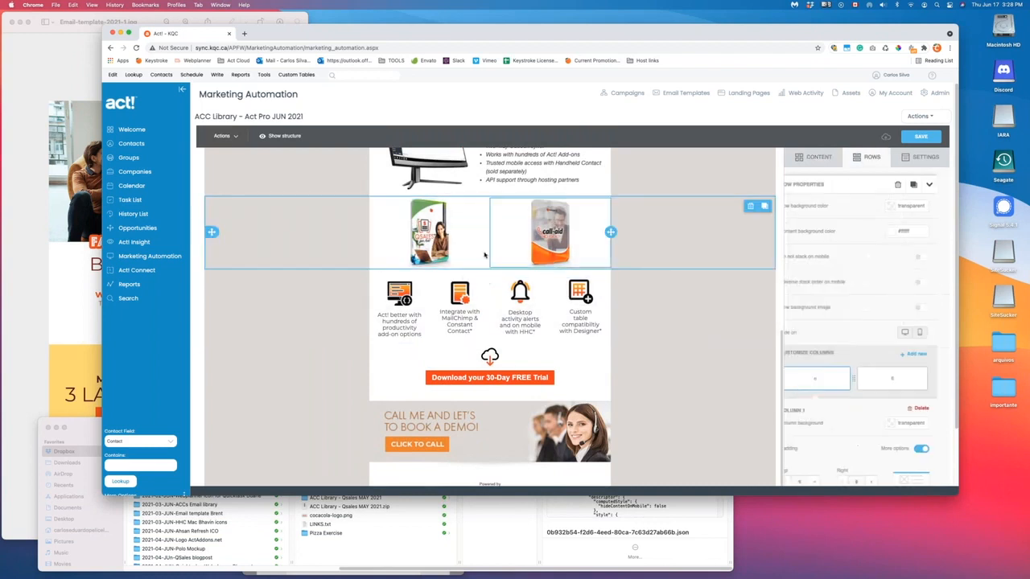
# - Add a one-column row below the product boxes holding a copy of the Download button
pyautogui.click(868, 157)
pyautogui.moveTo(864, 190); pyautogui.dragTo(612, 272)
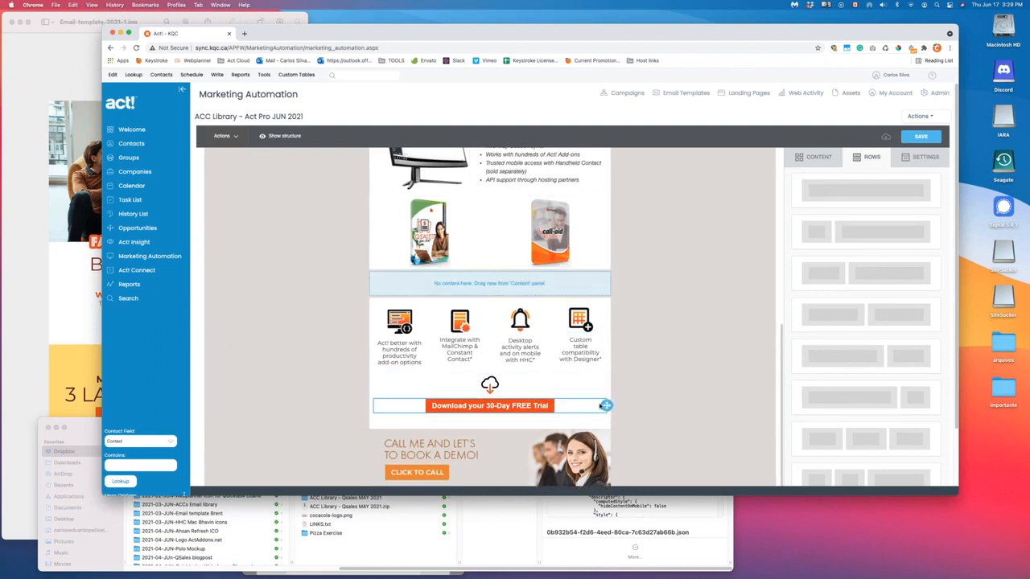
pyautogui.click(608, 414)
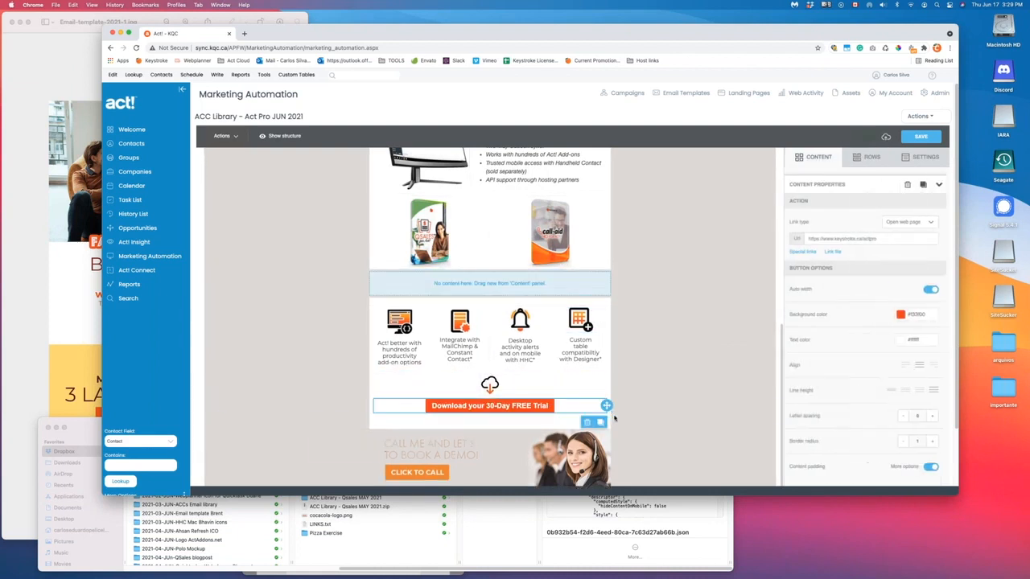
pyautogui.click(599, 421)
pyautogui.moveTo(605, 420); pyautogui.dragTo(573, 277)
# - Give the new row a #fff content background and top padding of 15
pyautogui.click(660, 280)
pyautogui.click(913, 231)
pyautogui.click(913, 232)
pyautogui.write('#fff')
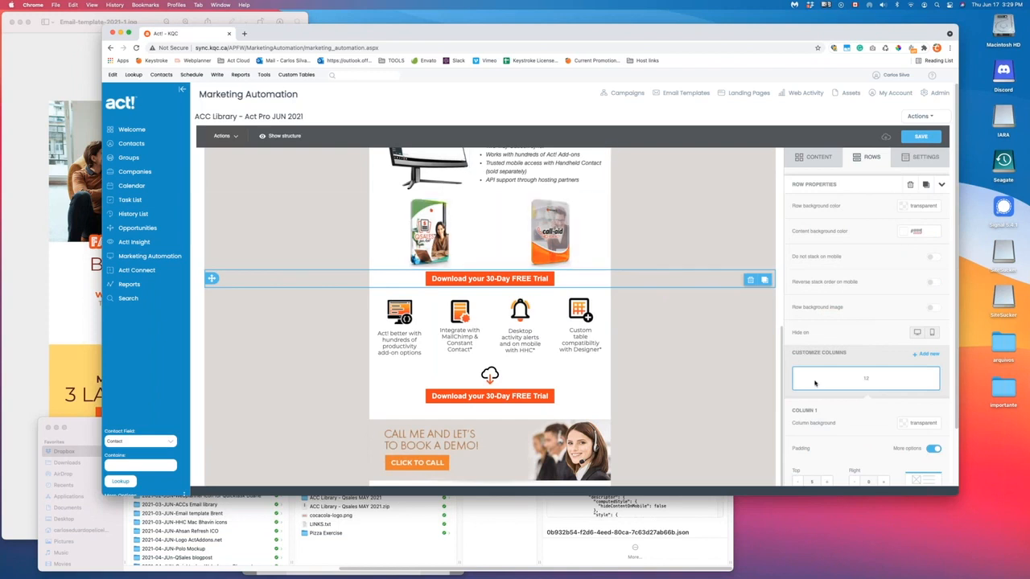
pyautogui.scroll(-2, 829, 386)
pyautogui.click(826, 415)
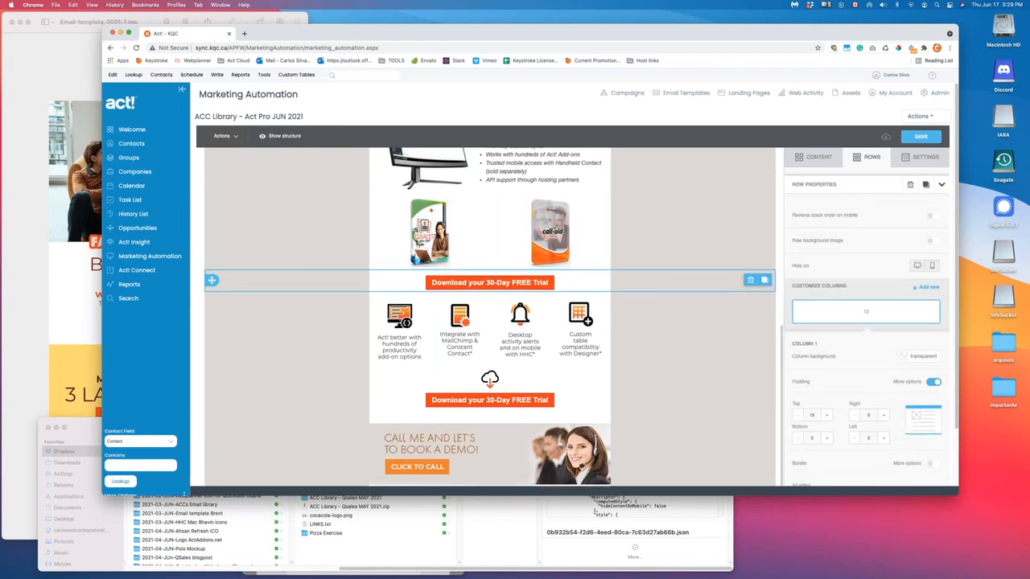
pyautogui.click(826, 415)
# - Relabel the copied button 'LIKE IT? CLICK HERE TO CALL ME!'
pyautogui.click(512, 282)
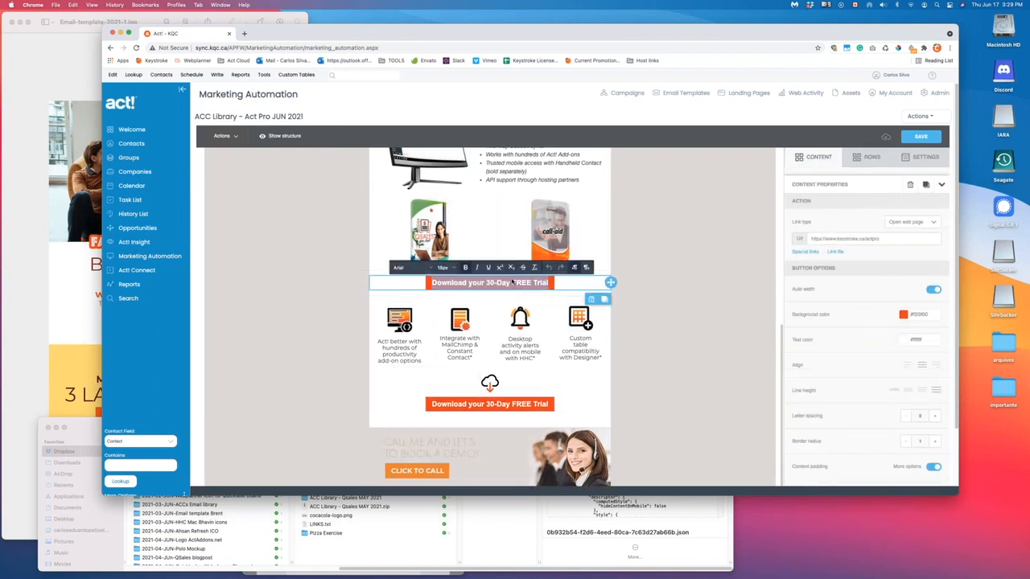
pyautogui.hotkey('ctrl', 'a')
pyautogui.write('LIKE IT?')
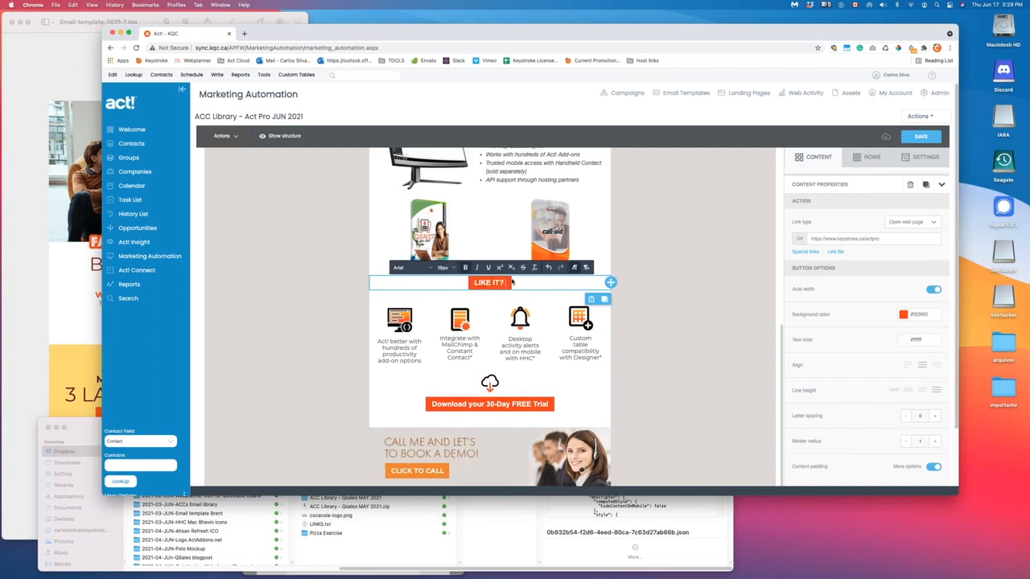
pyautogui.write(' CLICK HERE')
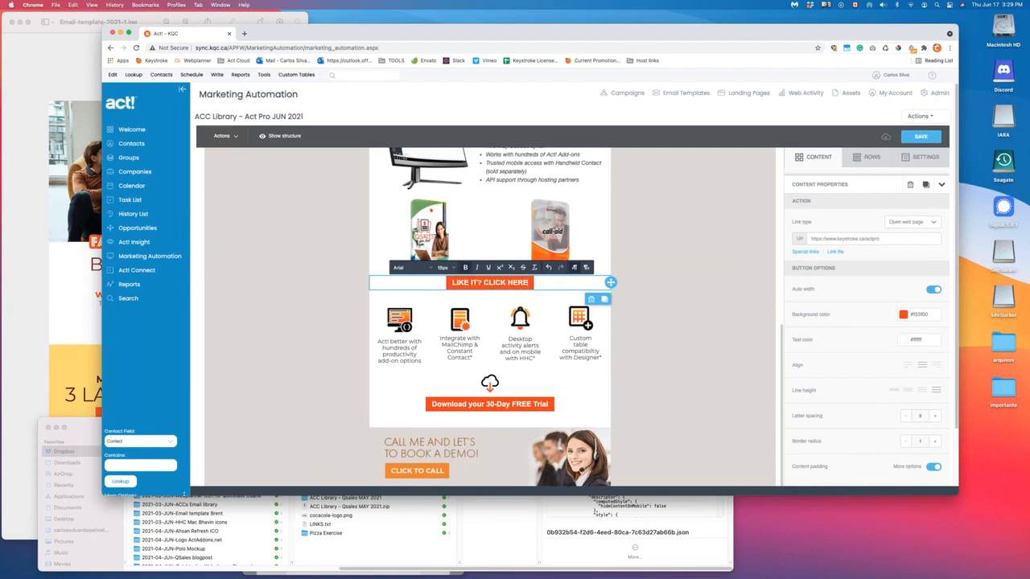
pyautogui.write(' TO CALL ME!')
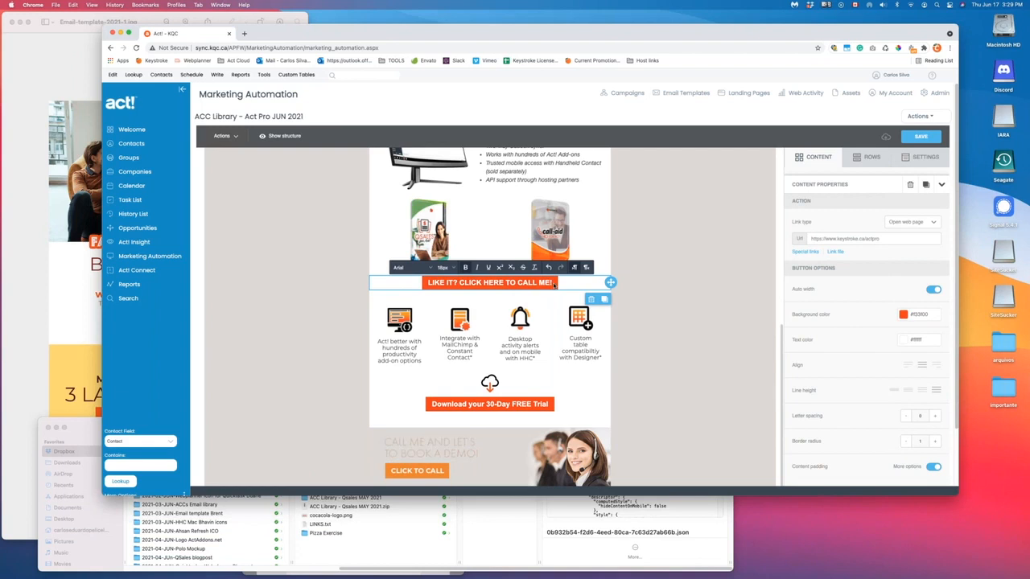
pyautogui.click(582, 282)
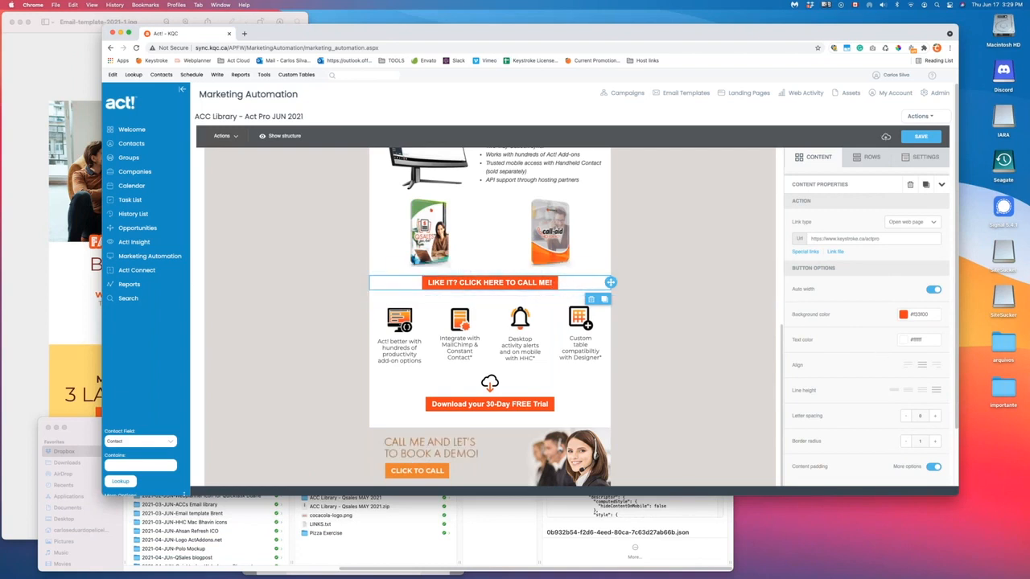
# - Set the button's link type to Make call and enter the phone number
pyautogui.click(910, 221)
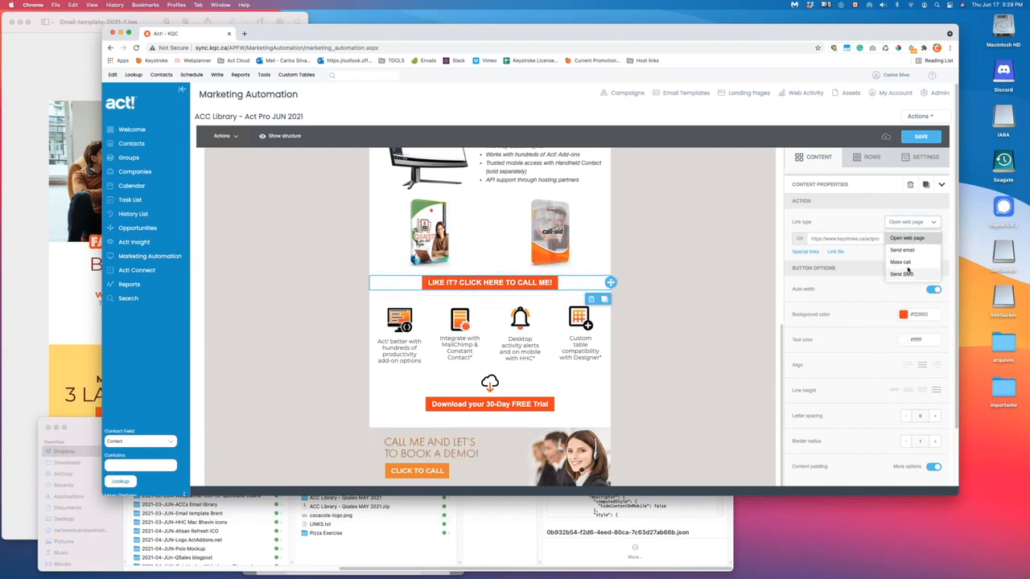
pyautogui.click(900, 262)
pyautogui.click(843, 241)
pyautogui.write('1555000000')
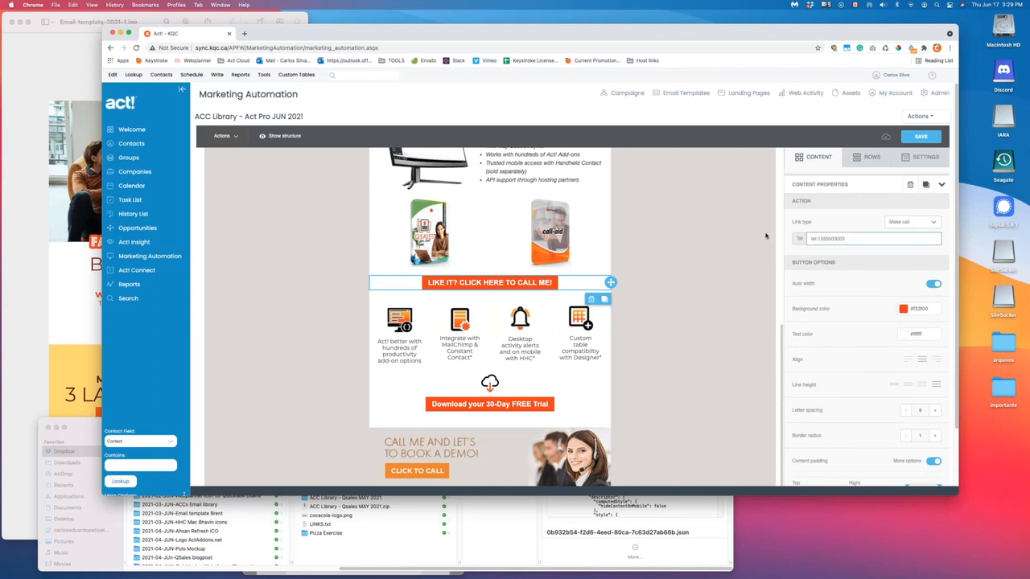
pyautogui.click(690, 269)
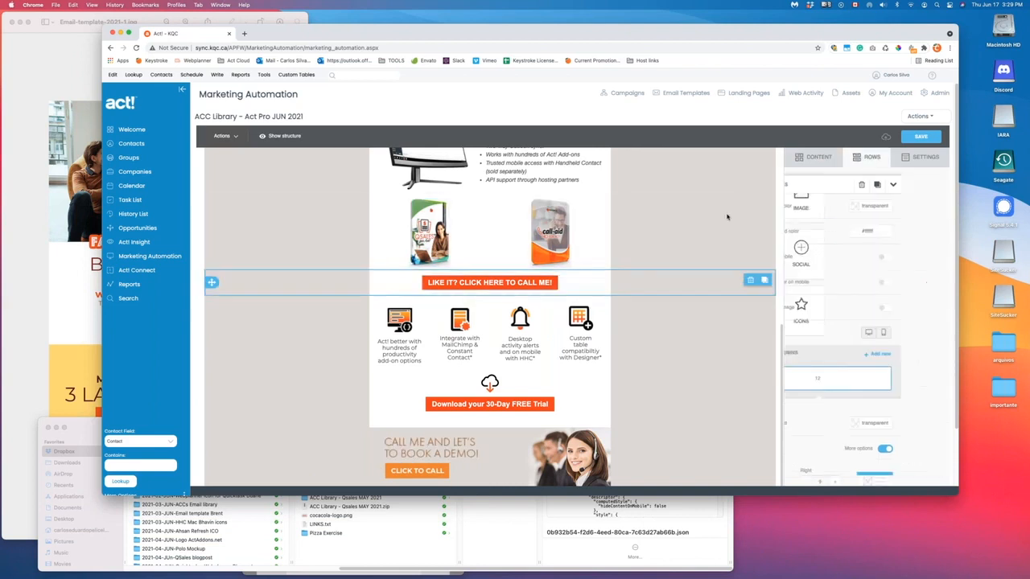
pyautogui.scroll(5, 716, 260)
pyautogui.scroll(2, 712, 260)
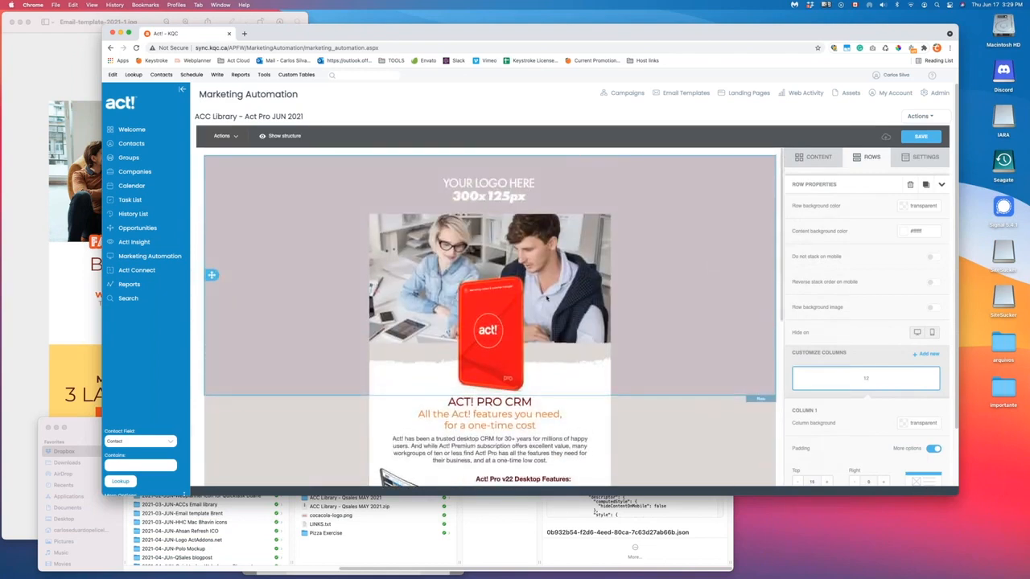
pyautogui.scroll(-8, 584, 274)
pyautogui.click(391, 328)
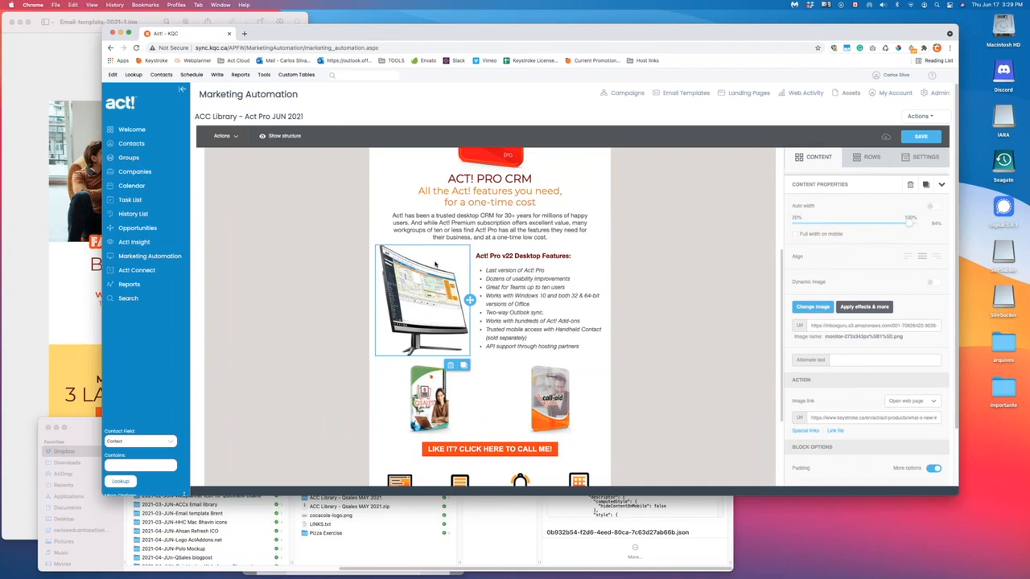
pyautogui.click(648, 292)
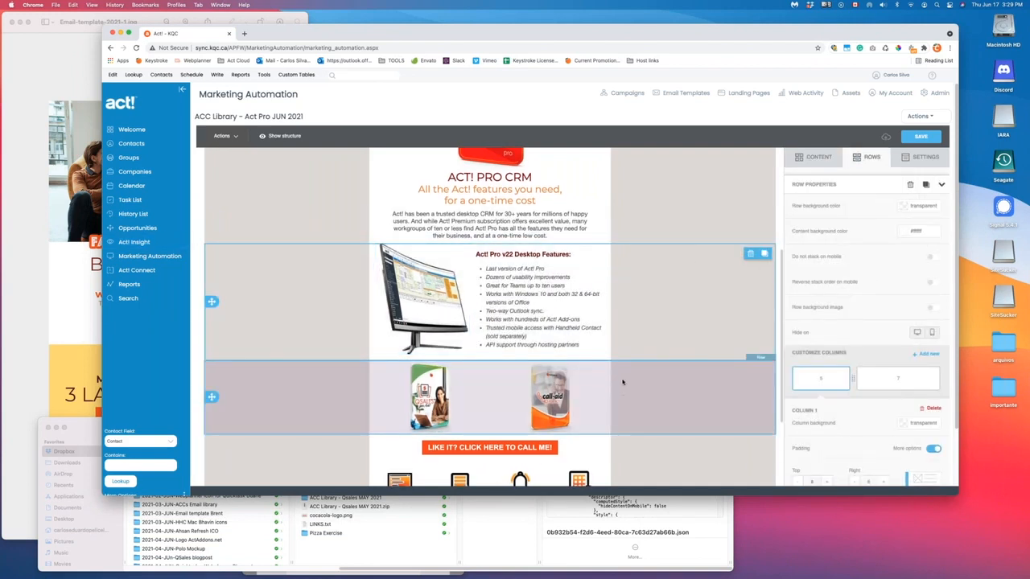
pyautogui.scroll(-4, 621, 371)
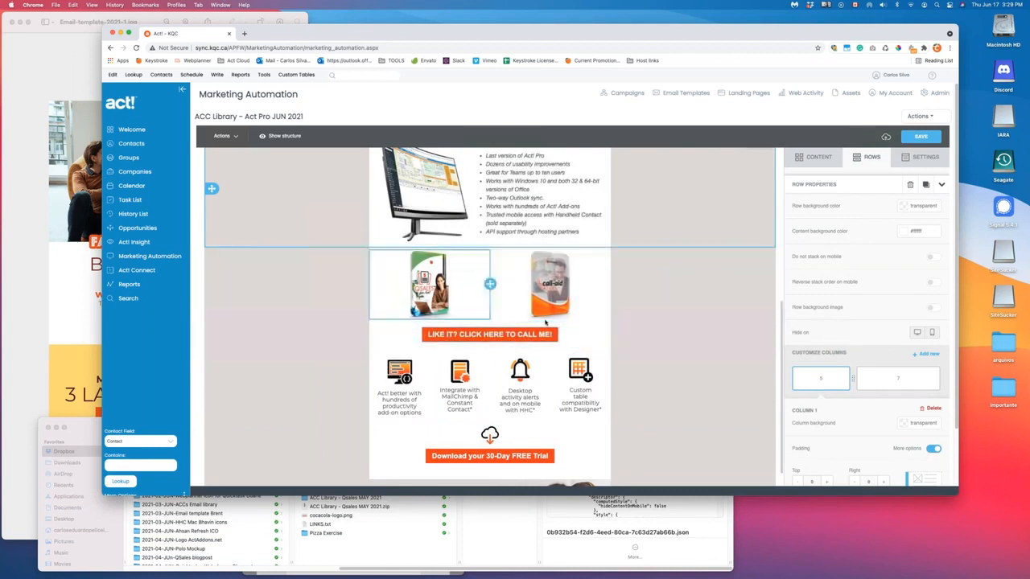
pyautogui.scroll(10, 587, 316)
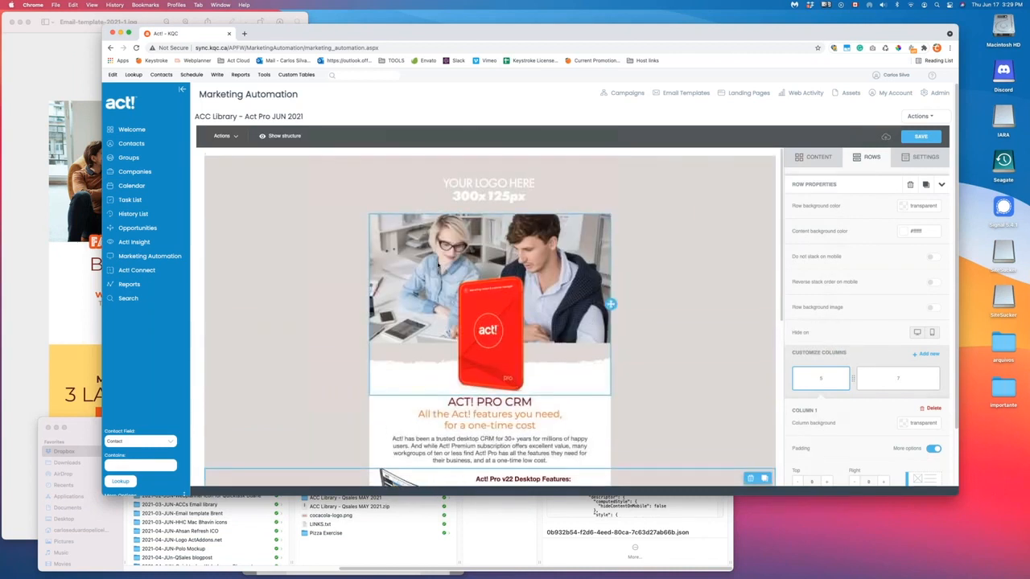
pyautogui.click(500, 191)
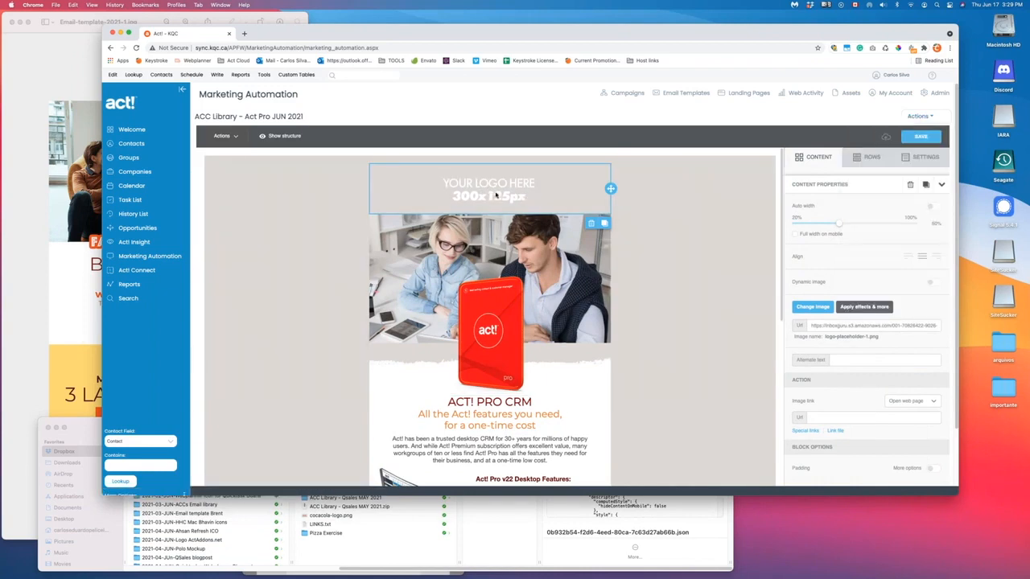
pyautogui.scroll(-5, 590, 347)
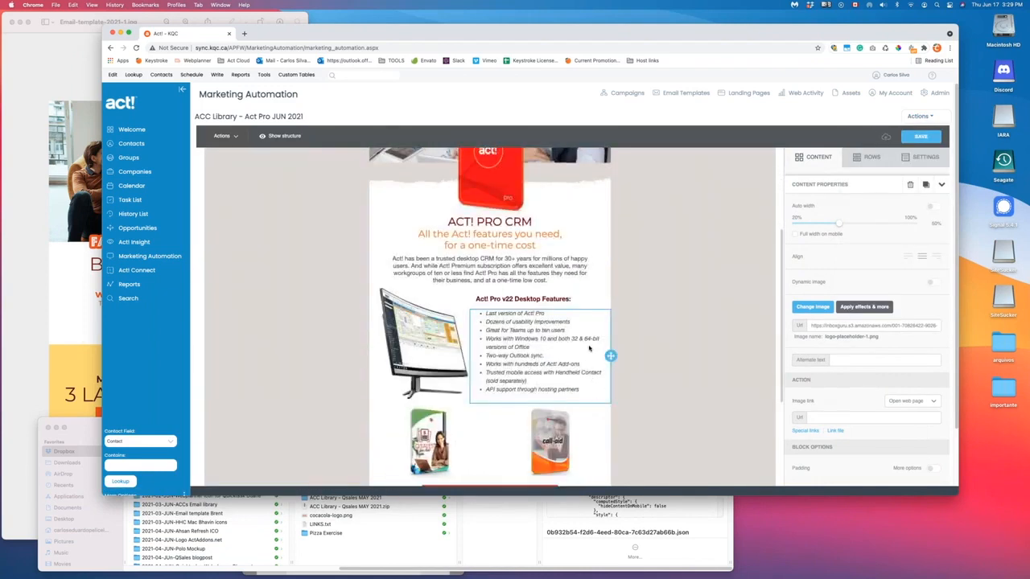
pyautogui.scroll(-10, 590, 347)
pyautogui.scroll(8, 668, 354)
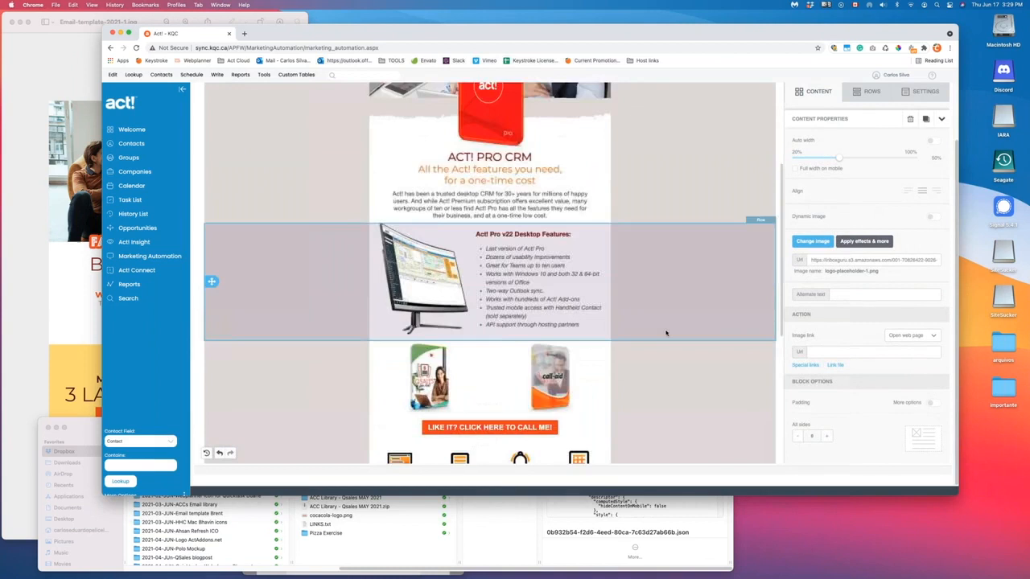
pyautogui.scroll(8, 666, 333)
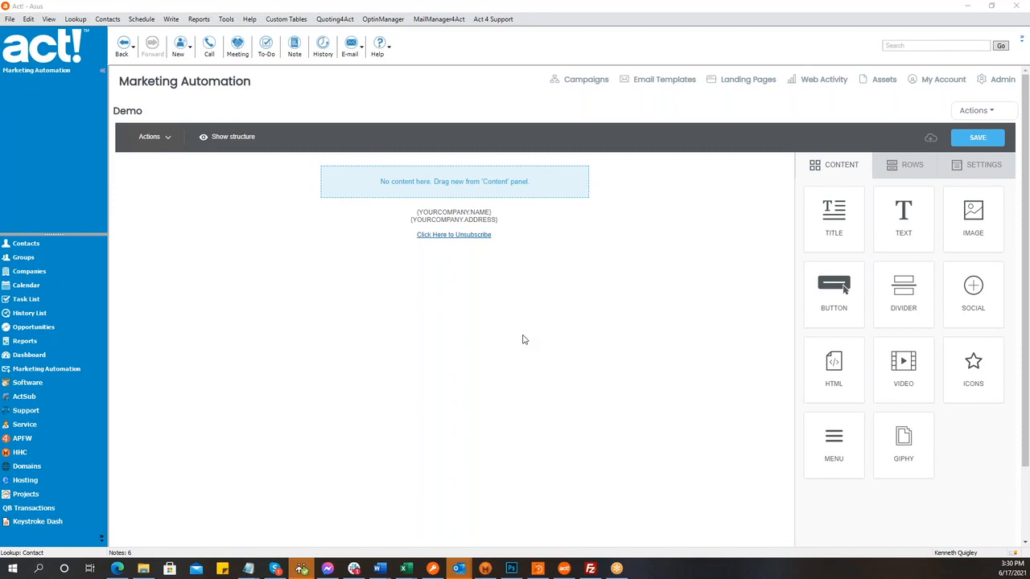
# - Open the Demo email's Actions menu and close it without choosing anything
pyautogui.click(972, 111)
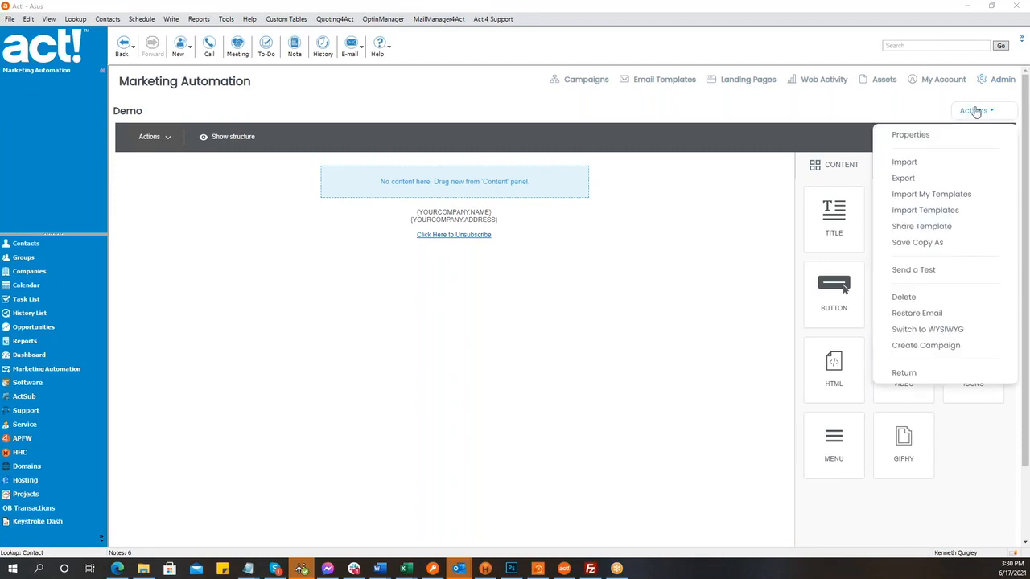
pyautogui.click(975, 111)
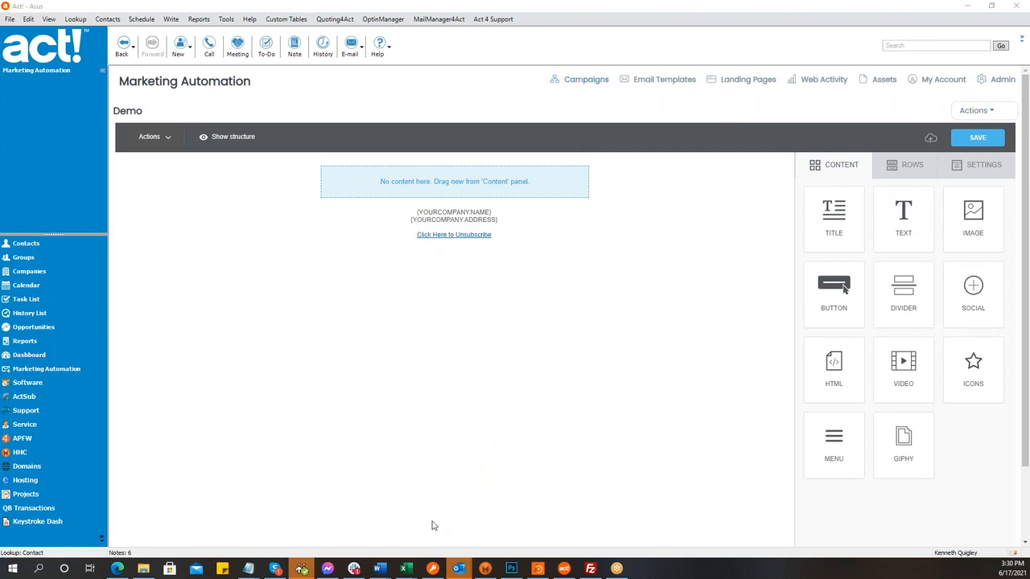
# - Load act4work.com in the Edge browser
pyautogui.moveTo(117, 568)
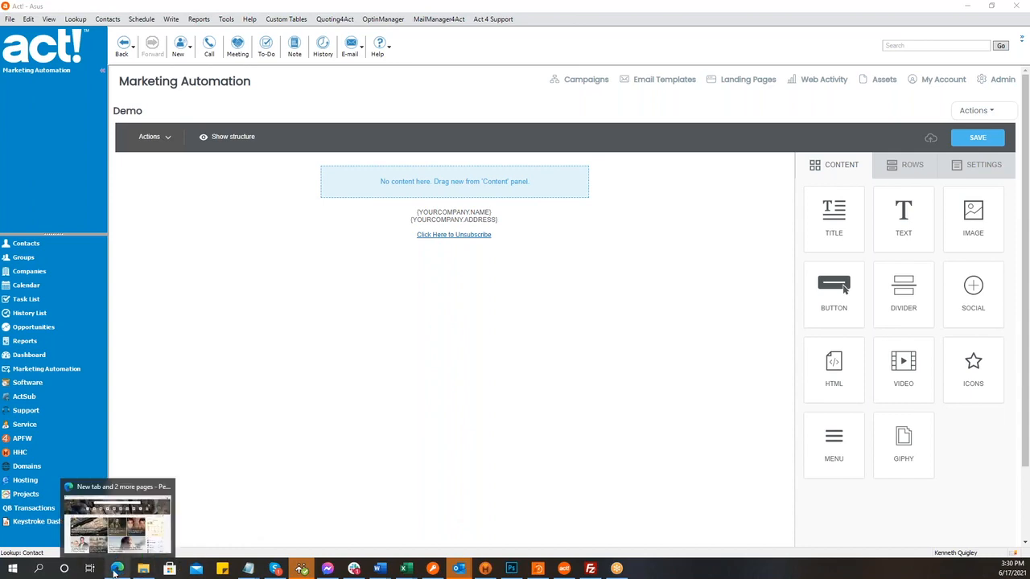
pyautogui.click(134, 532)
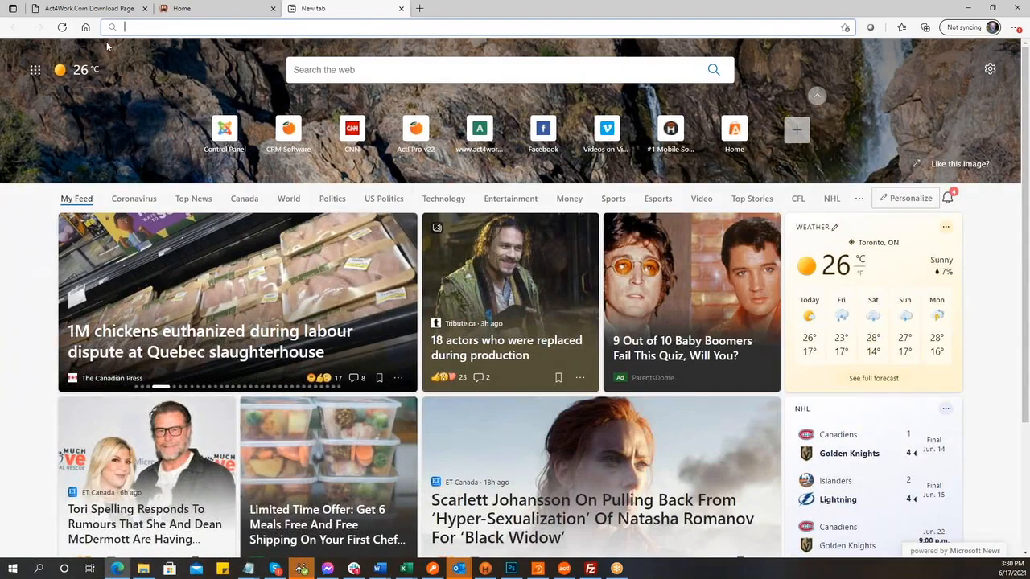
pyautogui.write('a')
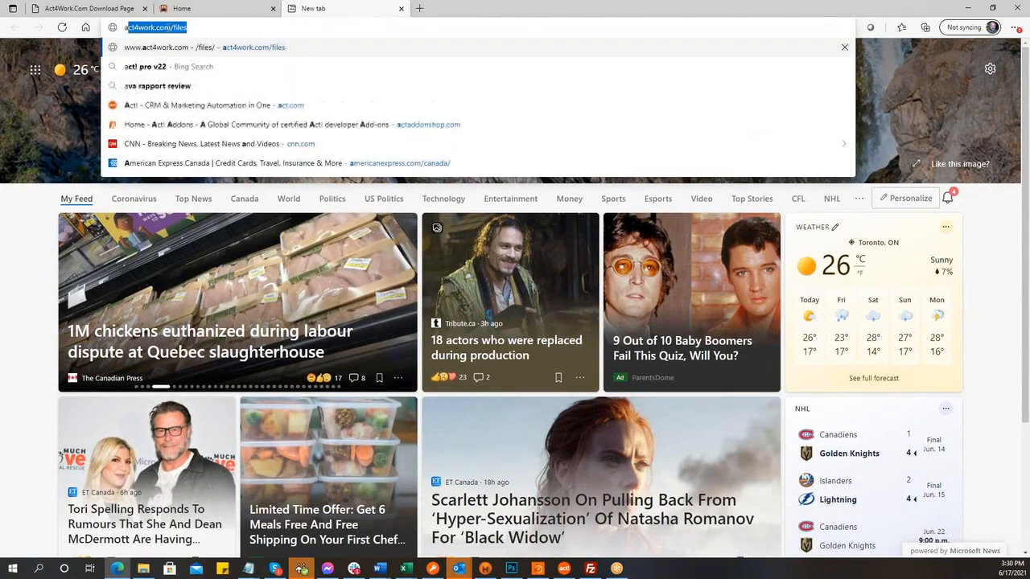
pyautogui.write('ct4work.com')
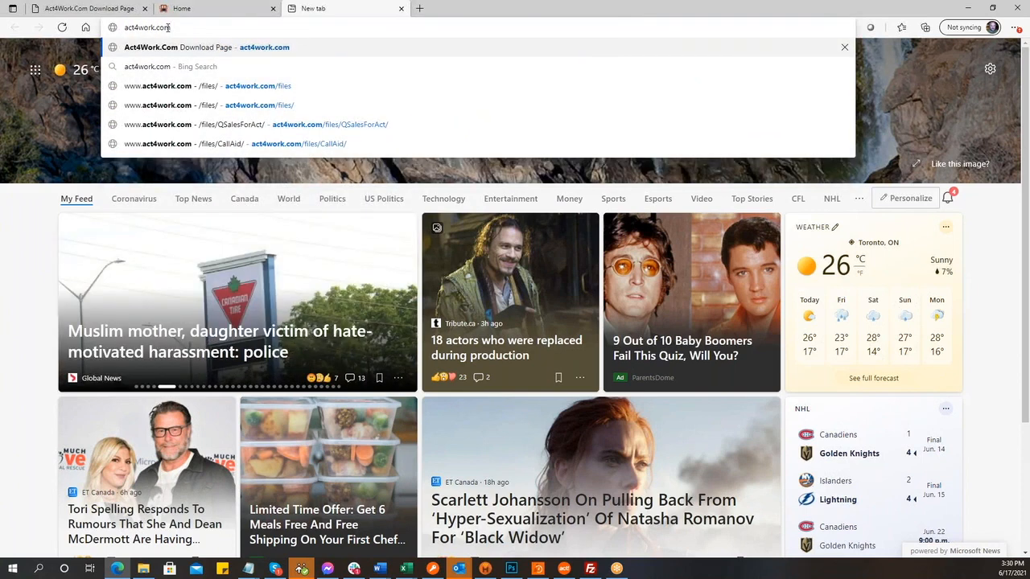
pyautogui.press('Return')
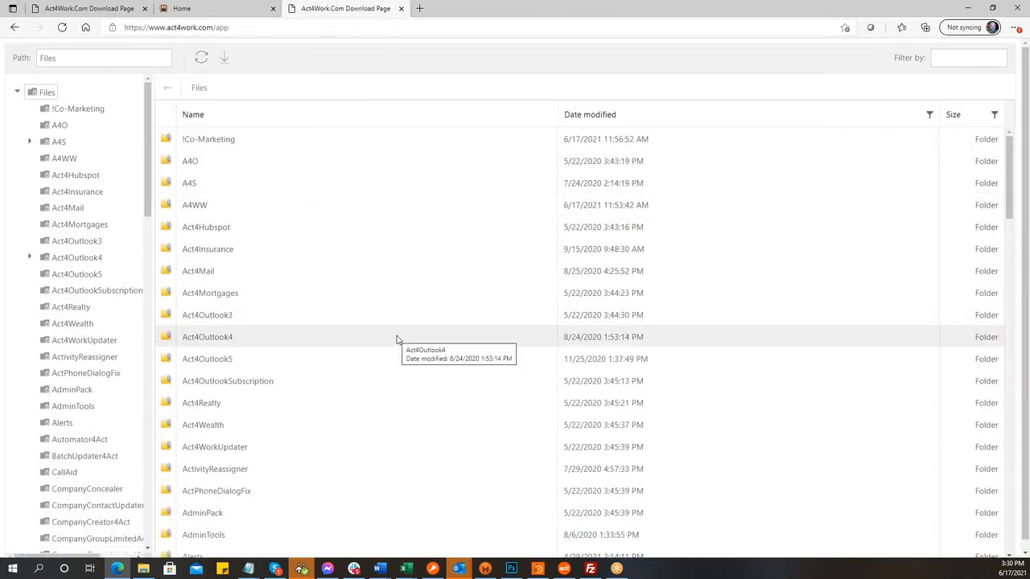
# - Go to act4work.com/files, open !Co-Marketing and download ACC Library - Act Pro JUN 2021.zip
pyautogui.click(232, 28)
pyautogui.click(233, 28)
pyautogui.press('BackSpace')
pyautogui.press('BackSpace')
pyautogui.press('BackSpace')
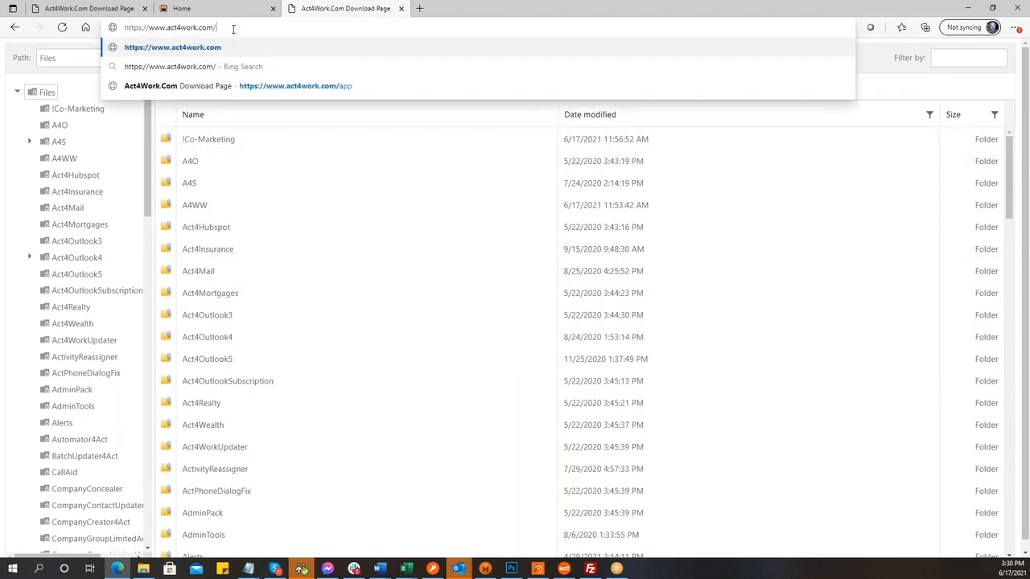
pyautogui.write('files')
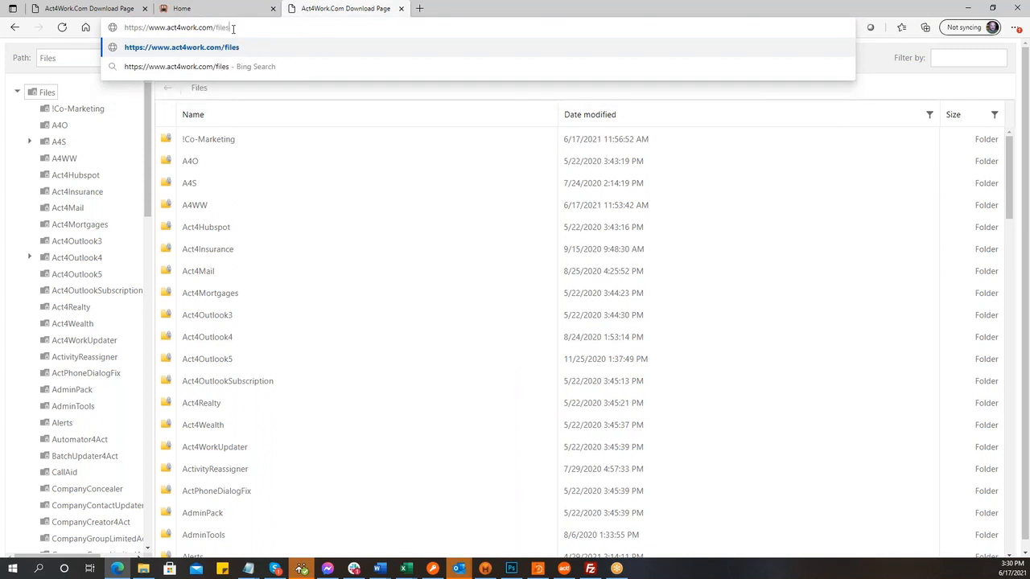
pyautogui.press('Return')
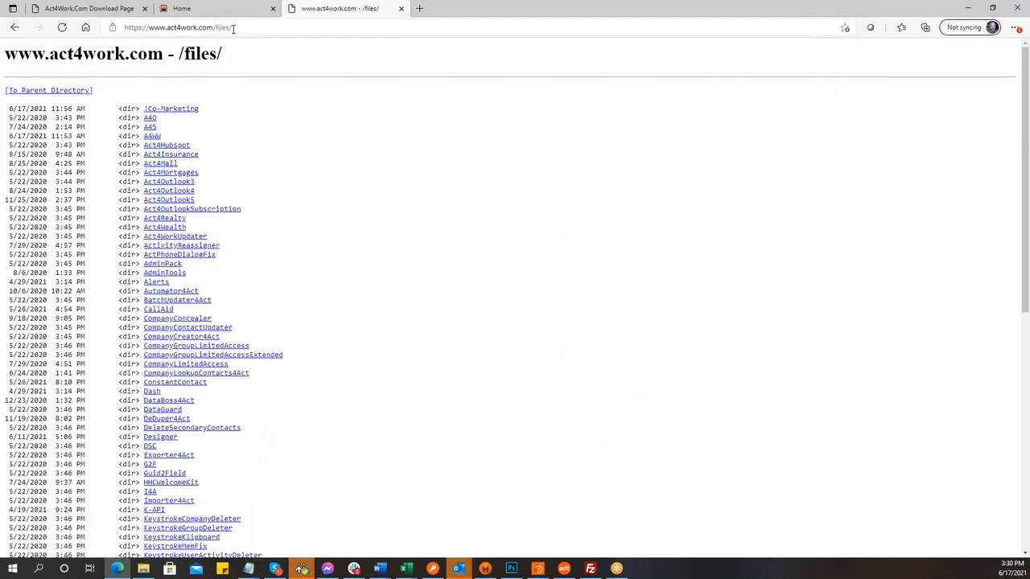
pyautogui.click(179, 109)
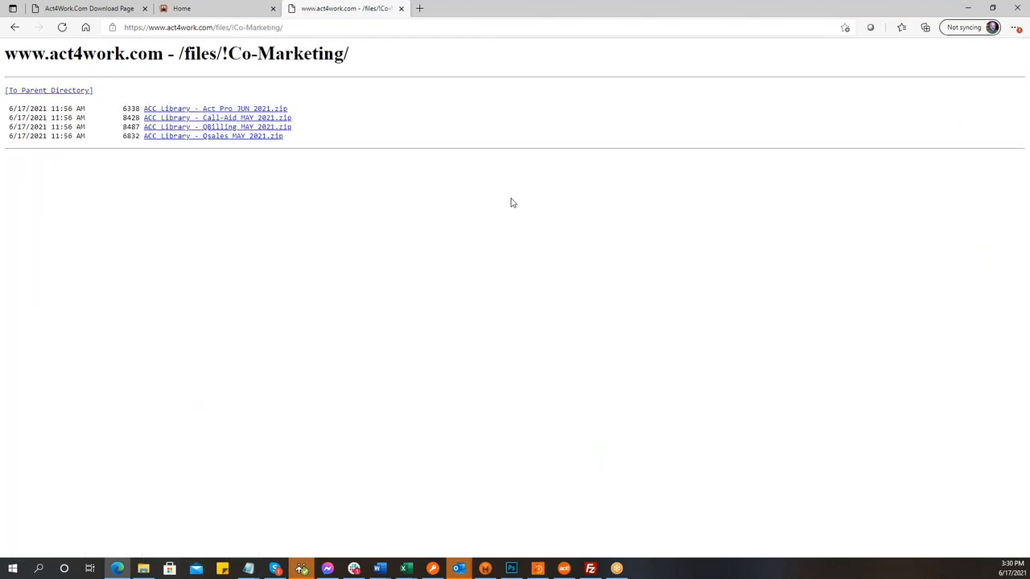
pyautogui.click(260, 110)
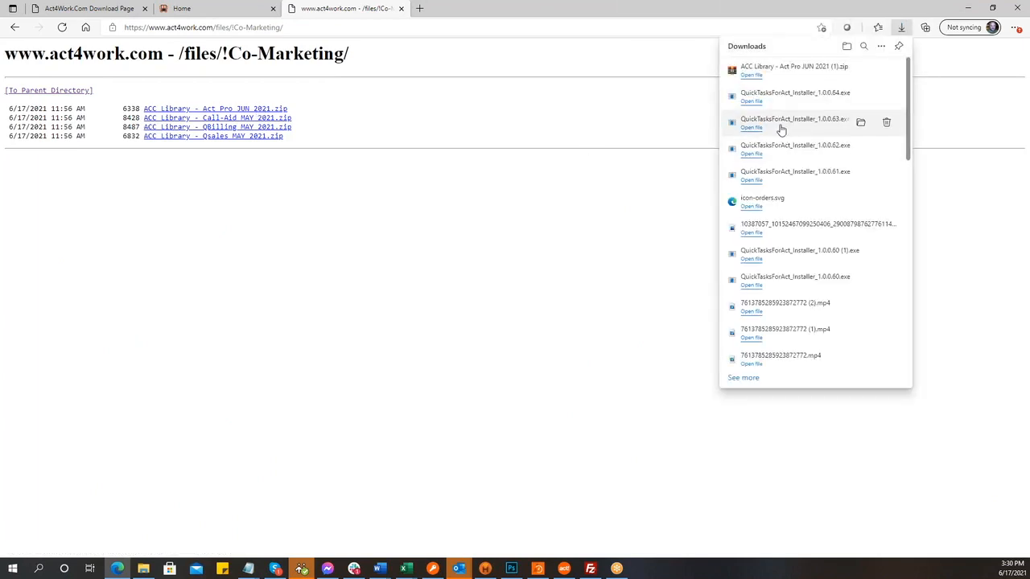
# - Open the downloaded zip in WinRAR, dismiss the licence reminder, and extract it into Downloads
pyautogui.click(752, 75)
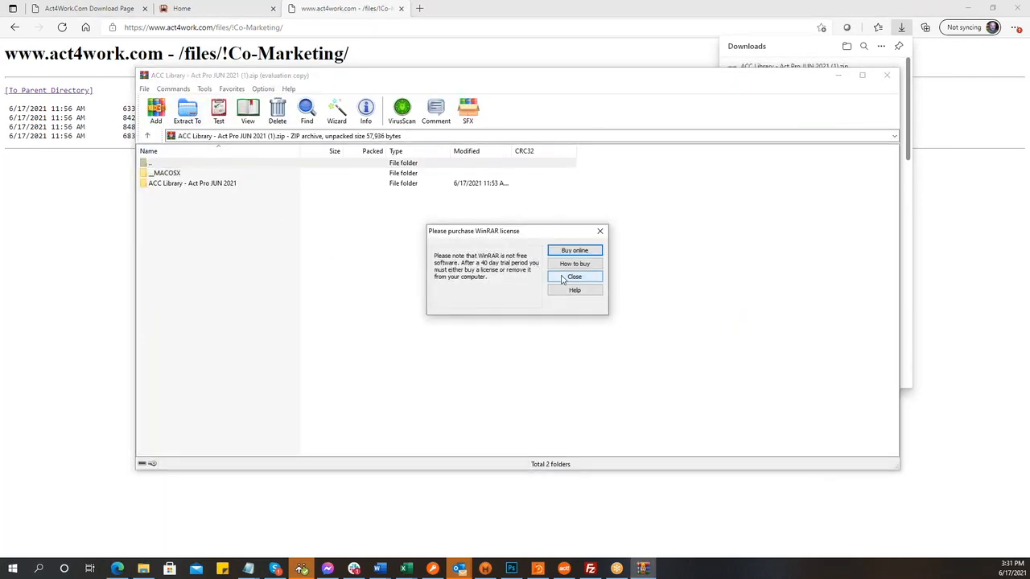
pyautogui.click(563, 275)
pyautogui.click(187, 111)
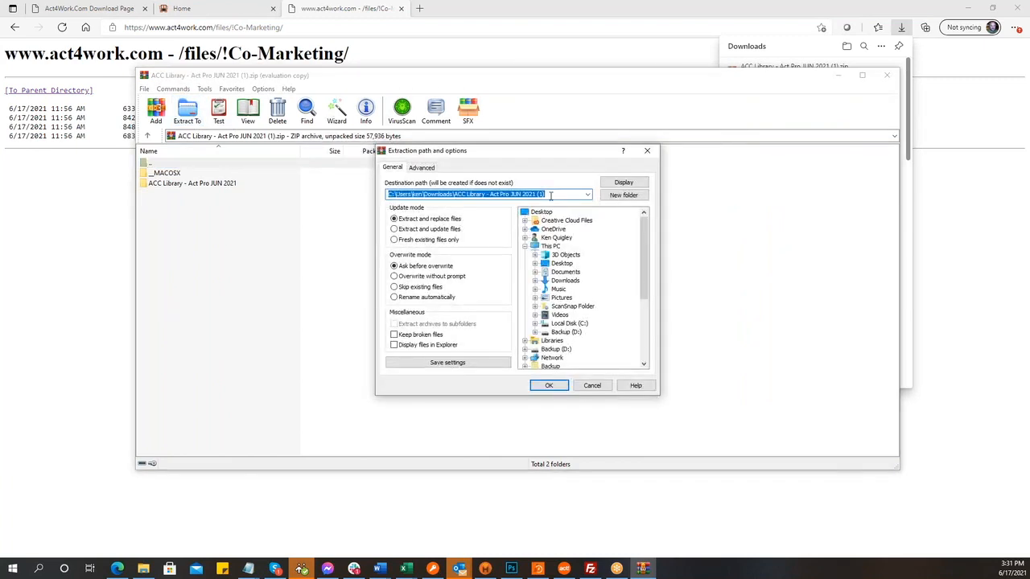
pyautogui.click(548, 387)
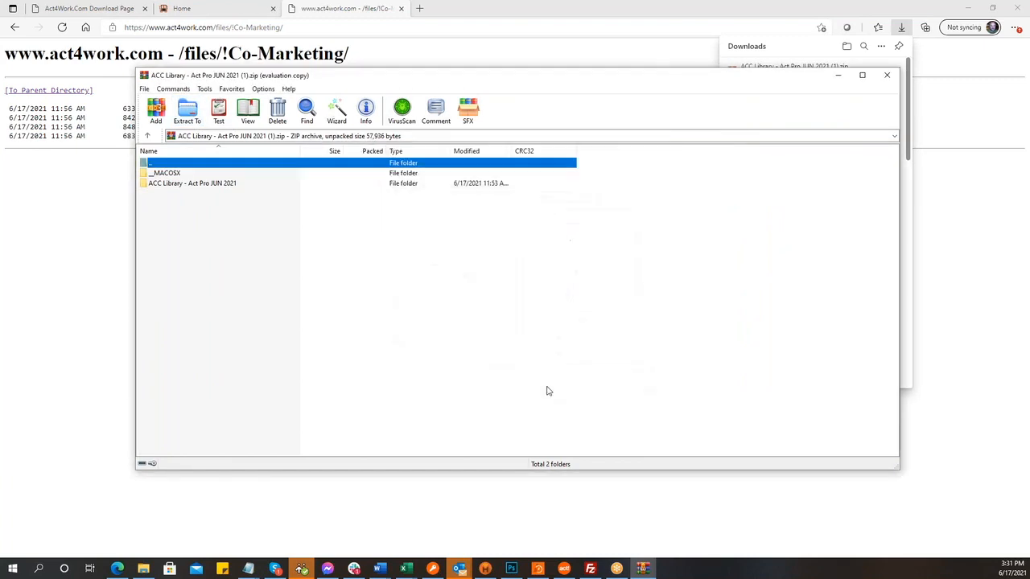
# - Start an Actions > Import of a JSON template into the Demo email
pyautogui.click(562, 569)
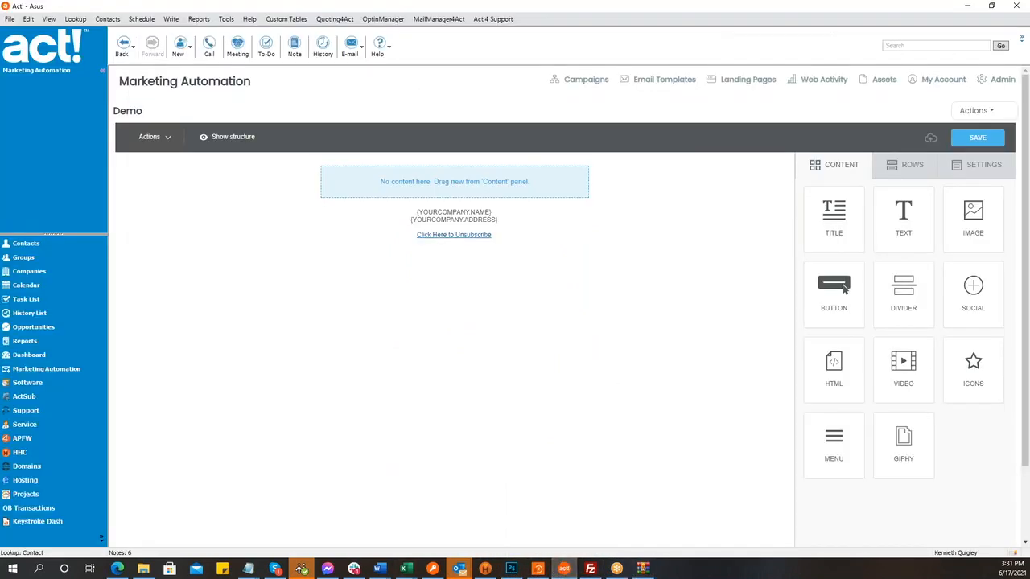
pyautogui.click(973, 110)
pyautogui.click(908, 165)
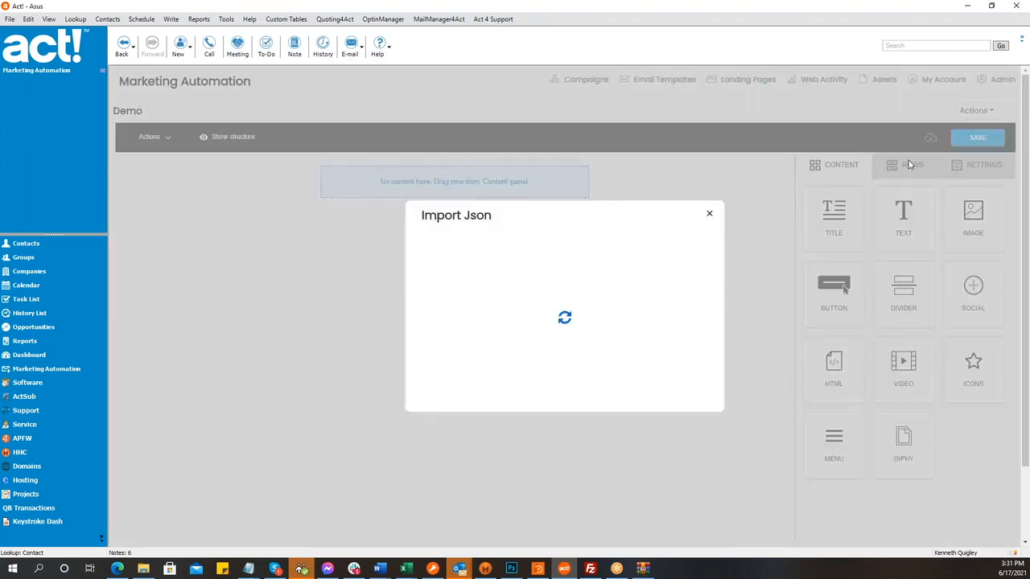
pyautogui.click(463, 294)
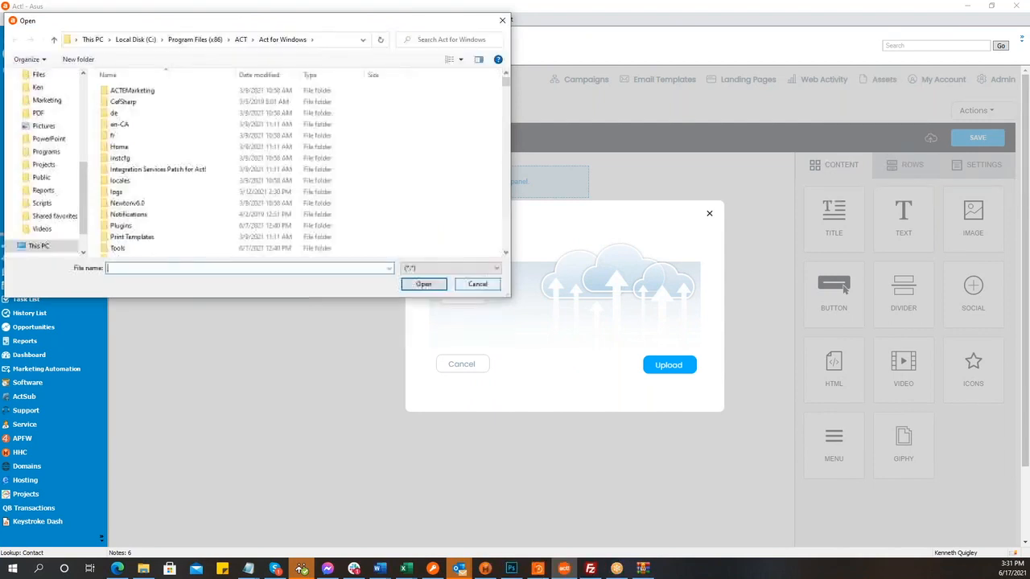
# - Pick the .json file from the extracted ACC Library - Act Pro JUN 2021 folder and upload it
pyautogui.scroll(5, 56, 145)
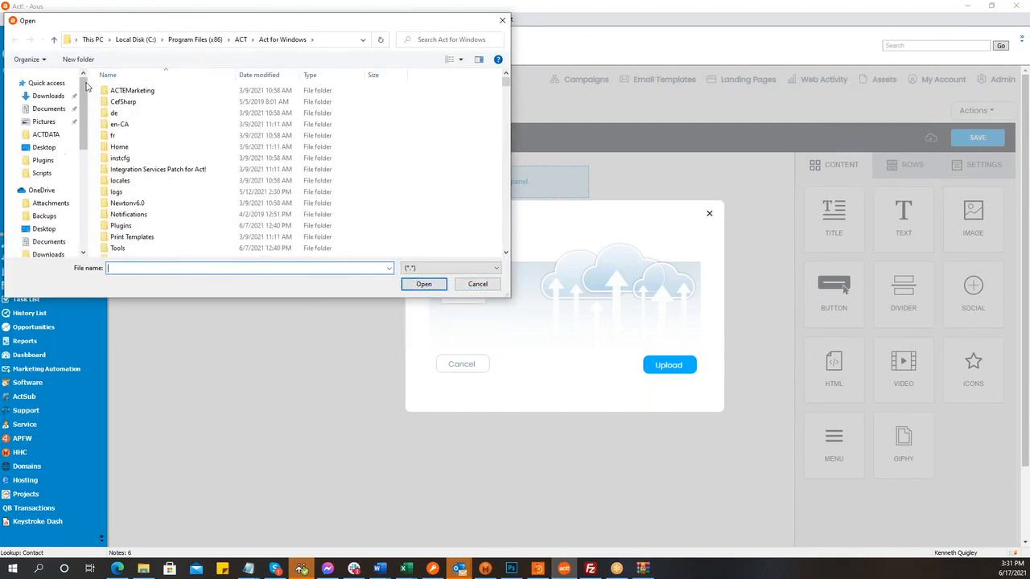
pyautogui.click(48, 96)
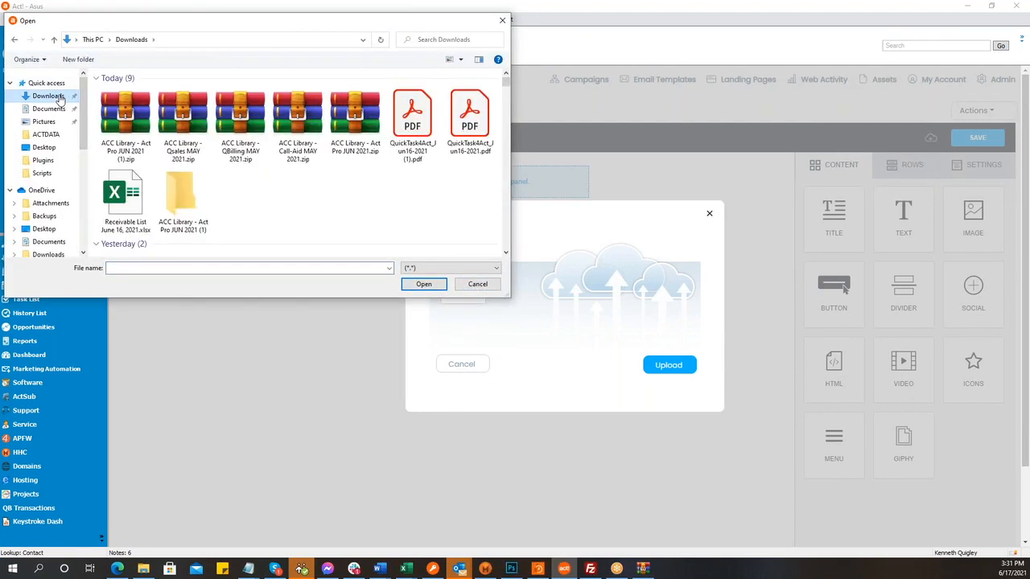
pyautogui.doubleClick(193, 199)
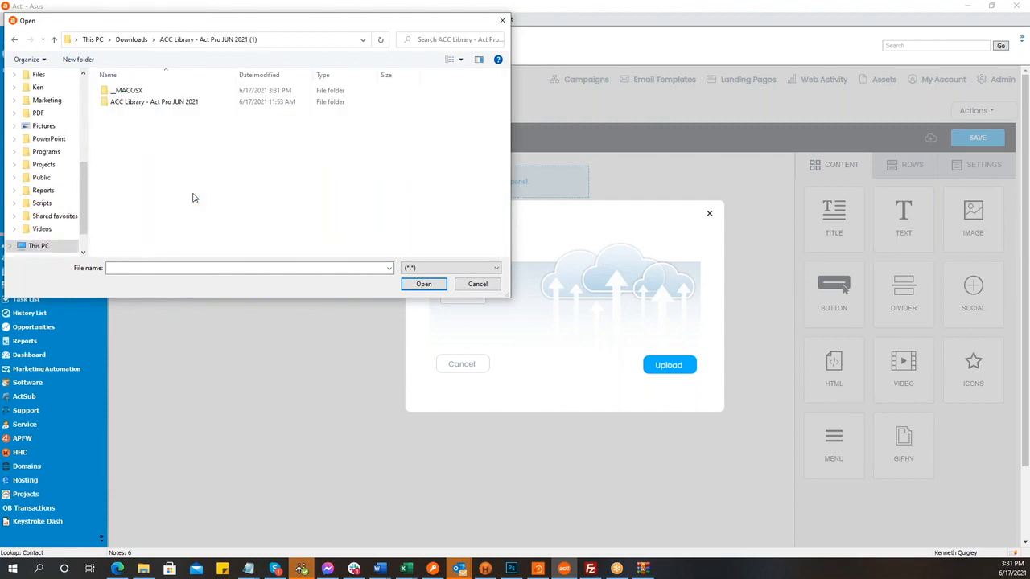
pyautogui.doubleClick(160, 103)
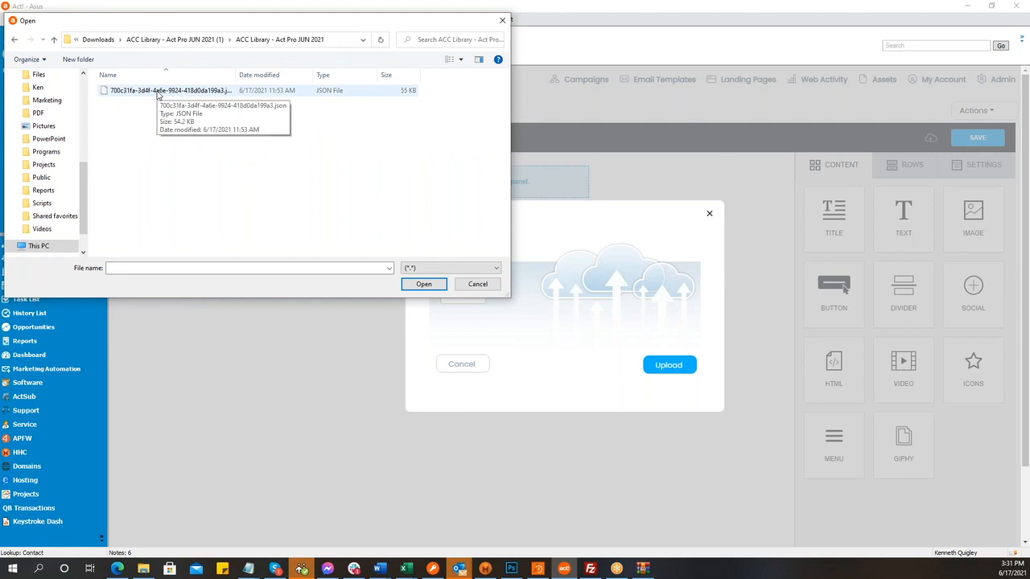
pyautogui.doubleClick(158, 91)
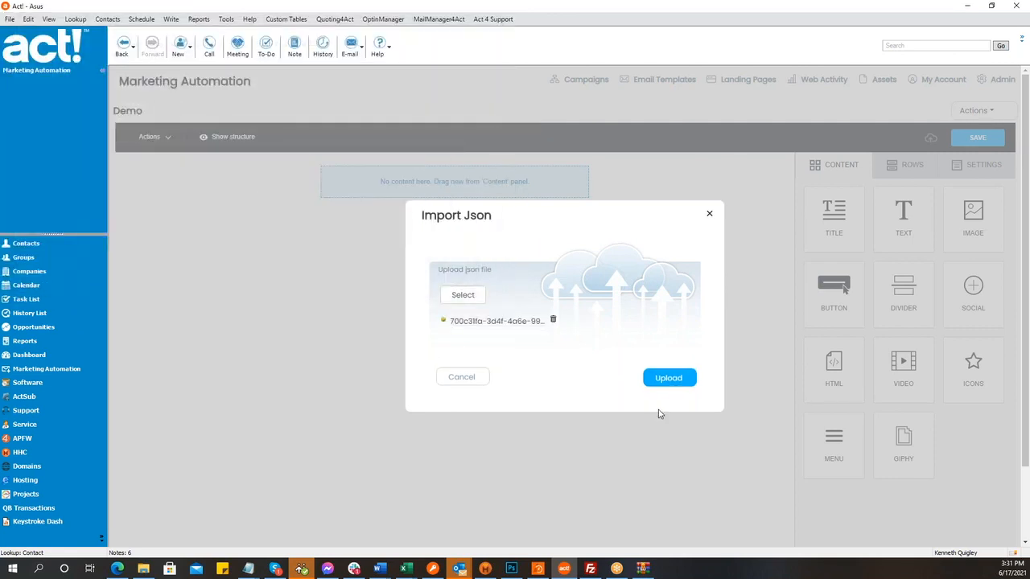
pyautogui.click(669, 382)
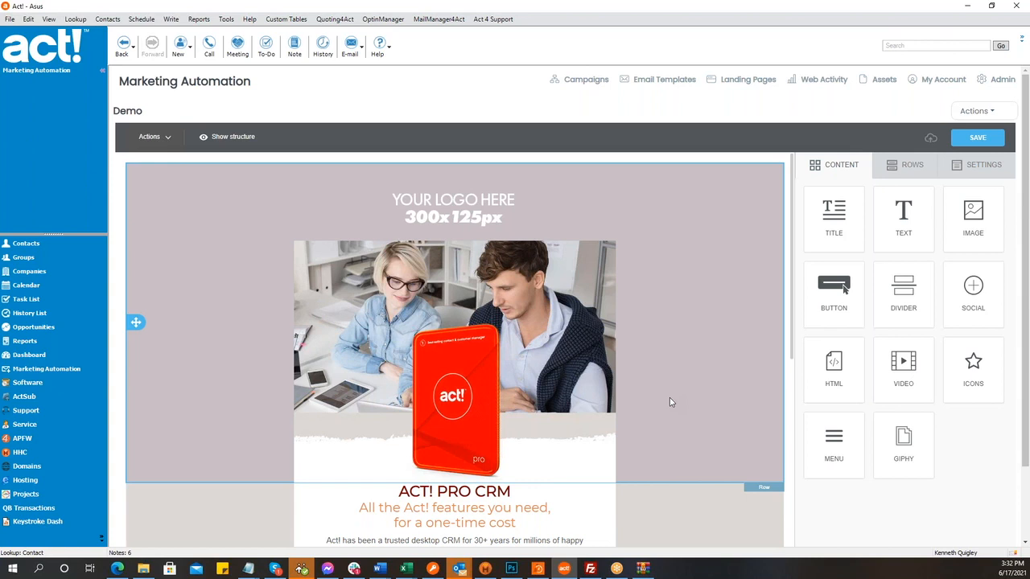
# - Clear both pending reminder alarms as Completed after the imported template loads
pyautogui.scroll(-1, 672, 405)
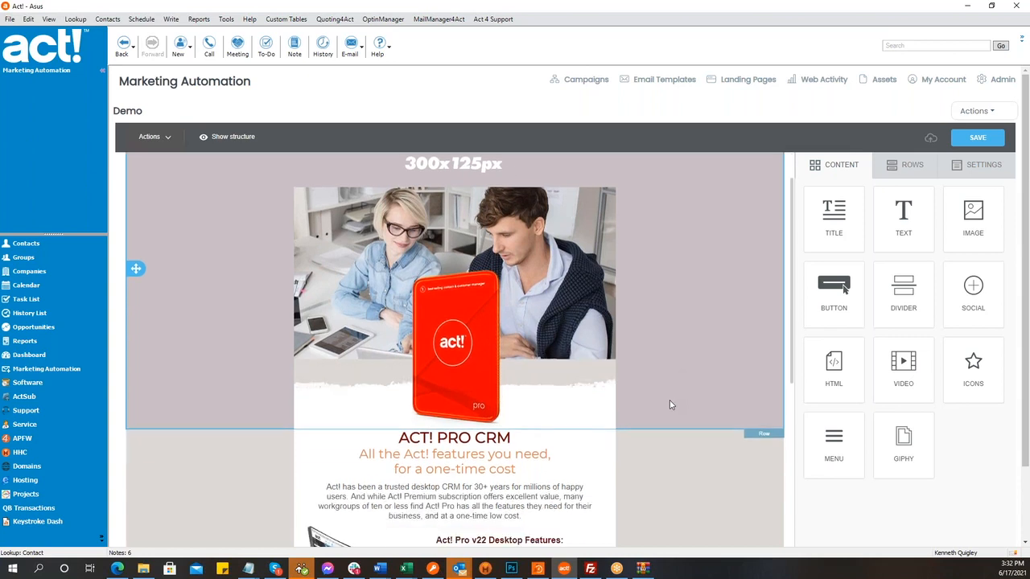
pyautogui.scroll(1, 672, 405)
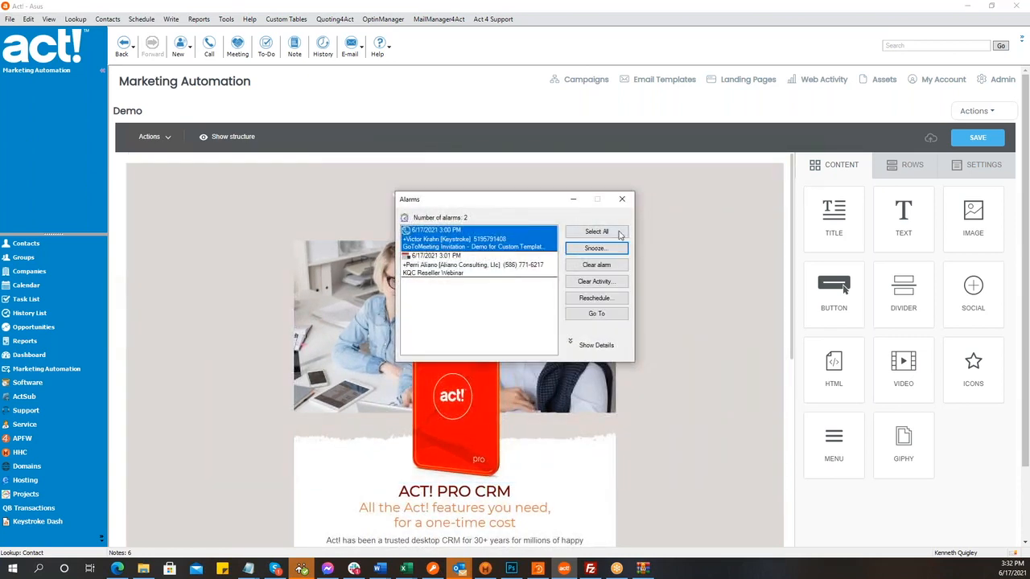
pyautogui.click(596, 231)
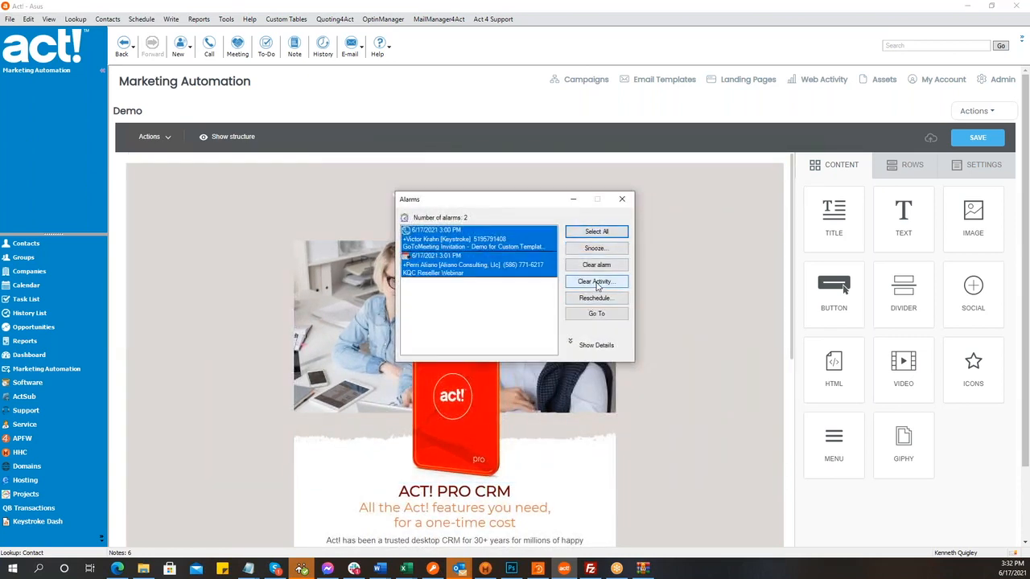
pyautogui.click(596, 282)
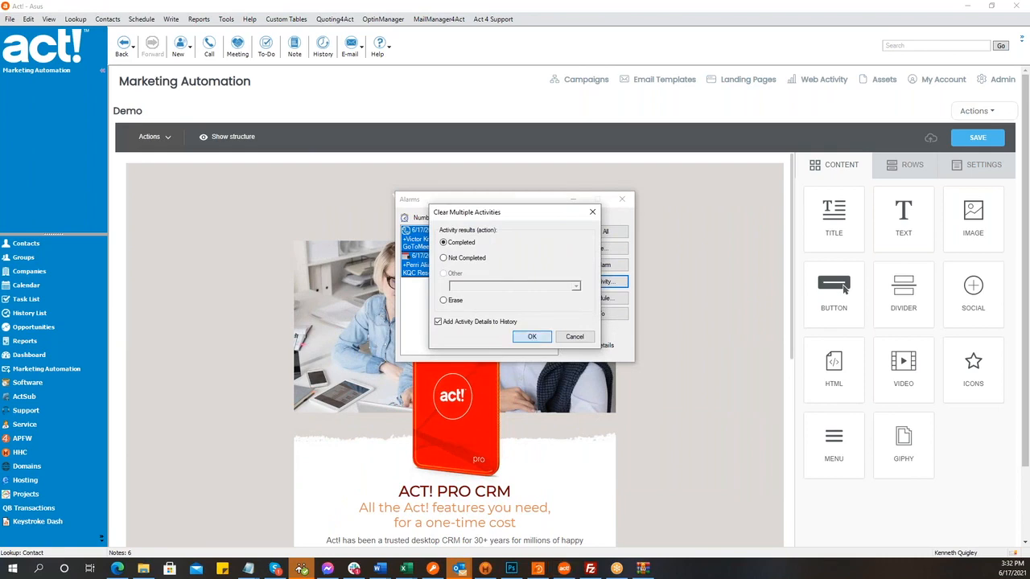
pyautogui.click(531, 336)
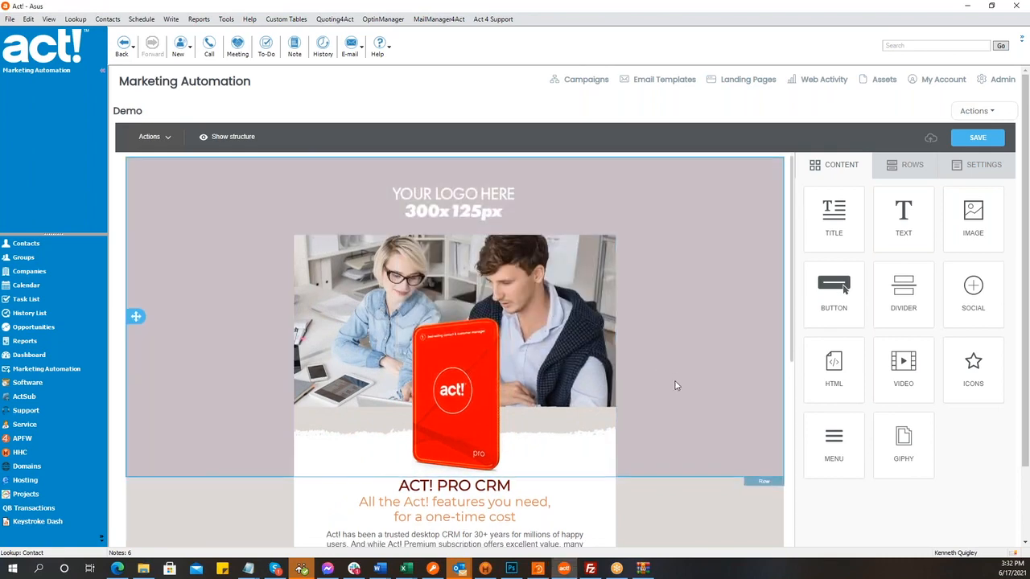
pyautogui.scroll(-4, 676, 385)
pyautogui.scroll(4, 675, 385)
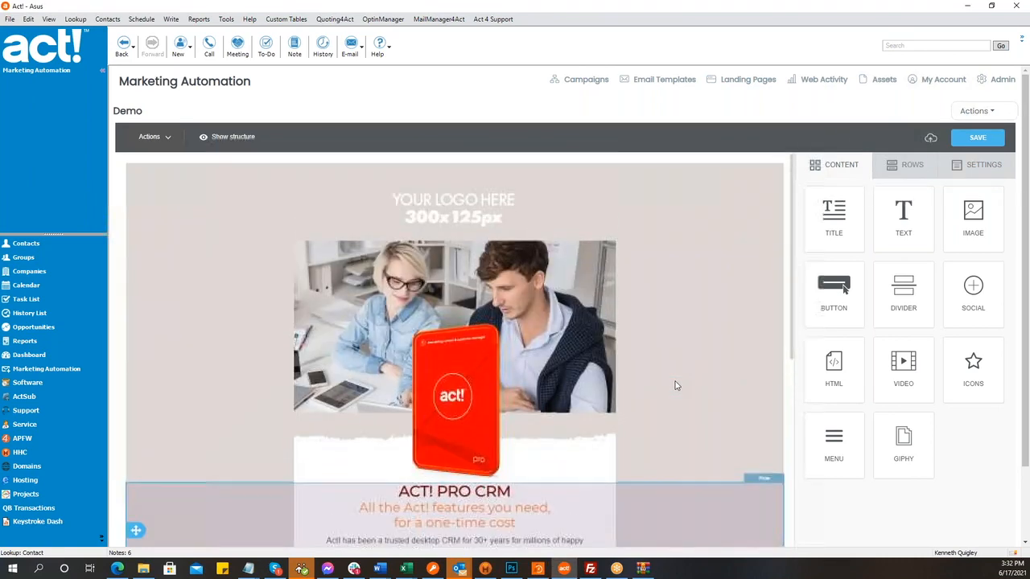
# - Add an image block below the logo placeholder and insert element2.png, the orange mouse
pyautogui.click(449, 202)
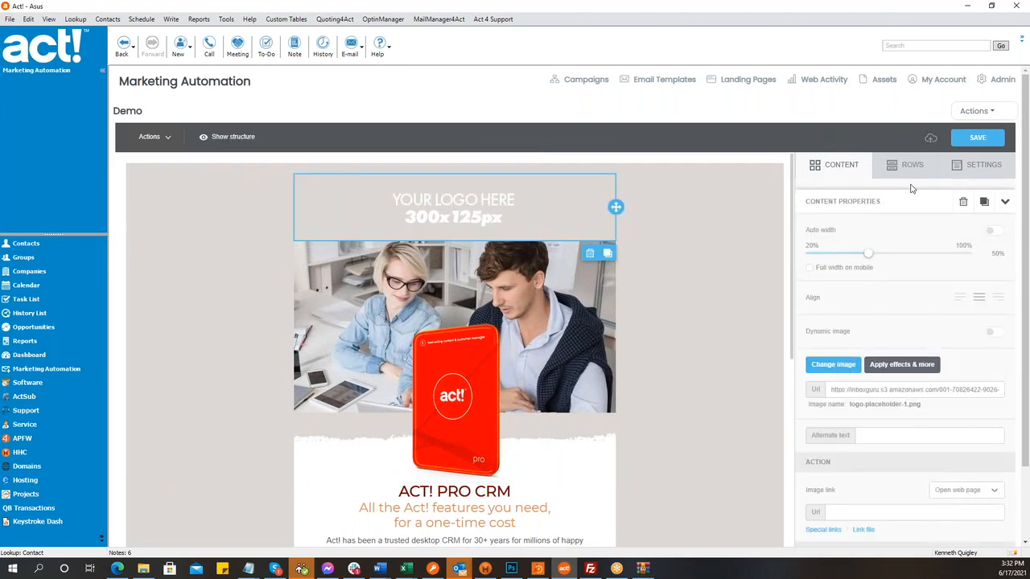
pyautogui.click(841, 165)
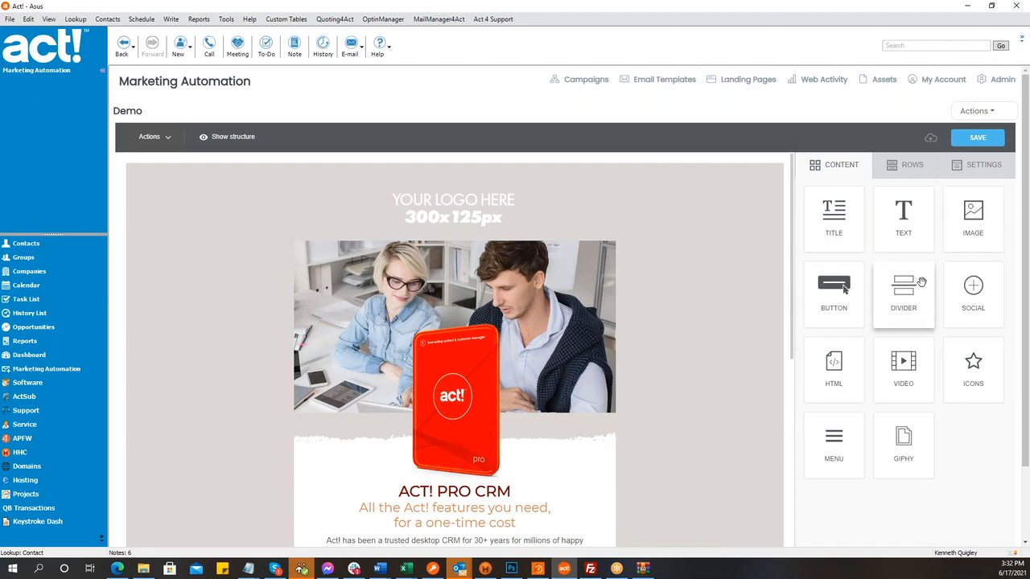
pyautogui.moveTo(973, 214)
pyautogui.mouseDown()
pyautogui.moveTo(566, 231)
pyautogui.moveTo(511, 206)
pyautogui.moveTo(512, 225)
pyautogui.moveTo(626, 271)
pyautogui.moveTo(466, 326)
pyautogui.mouseUp()
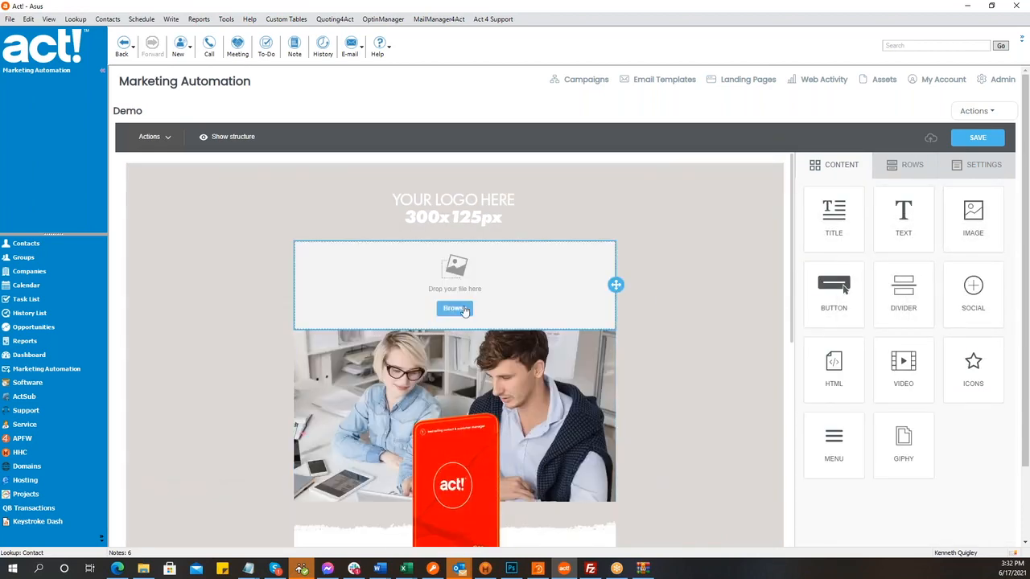
pyautogui.click(460, 308)
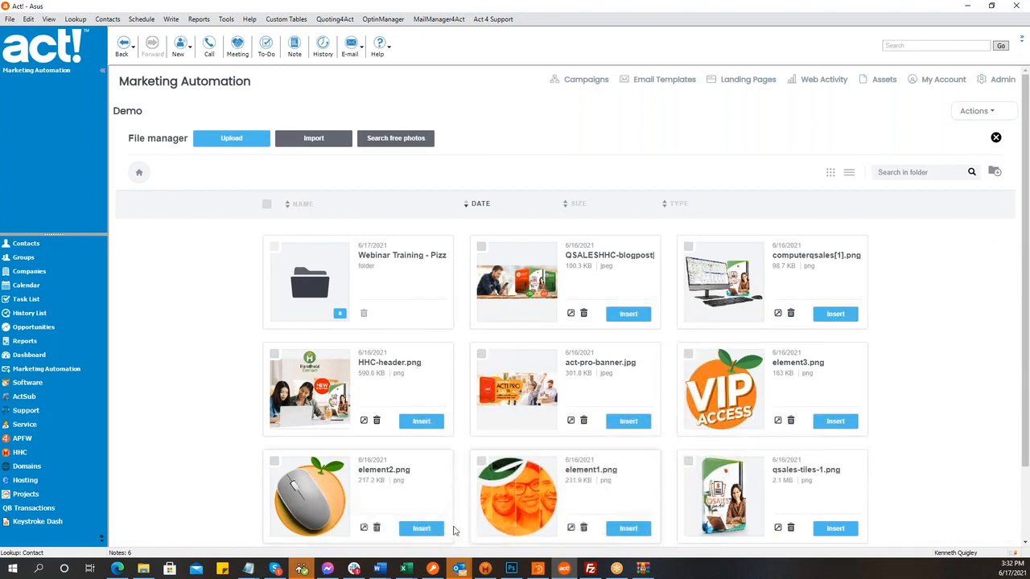
pyautogui.click(422, 529)
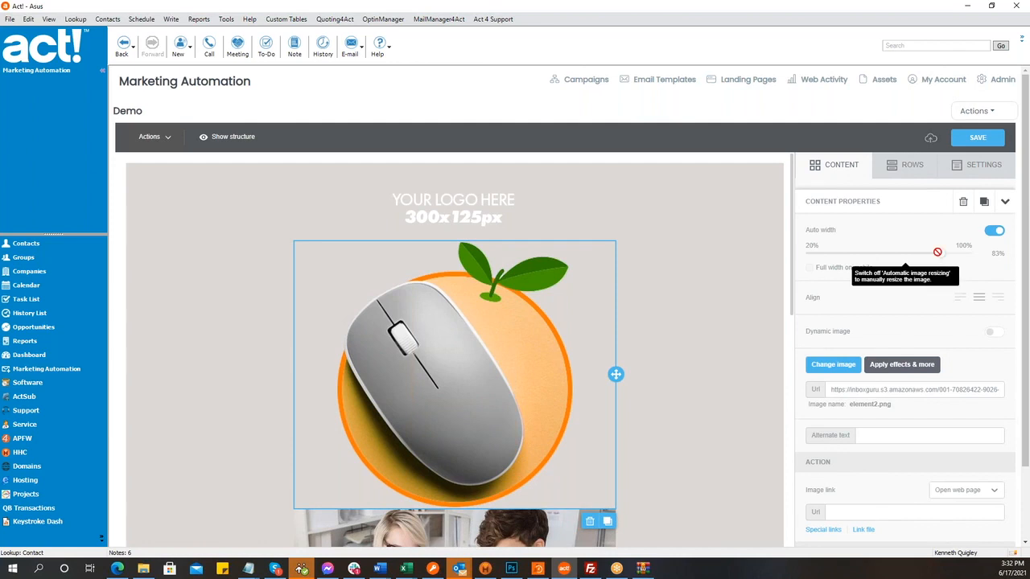
# - Turn off Auto width, shrink the mouse image to 25%, and delete the logo placeholder
pyautogui.click(994, 231)
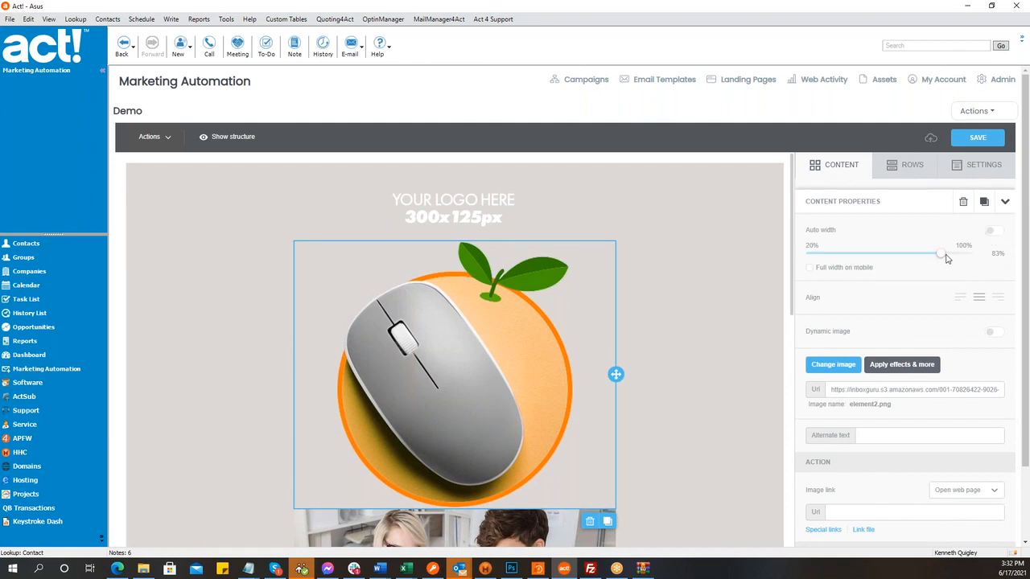
pyautogui.moveTo(941, 253); pyautogui.dragTo(814, 252)
pyautogui.click(558, 198)
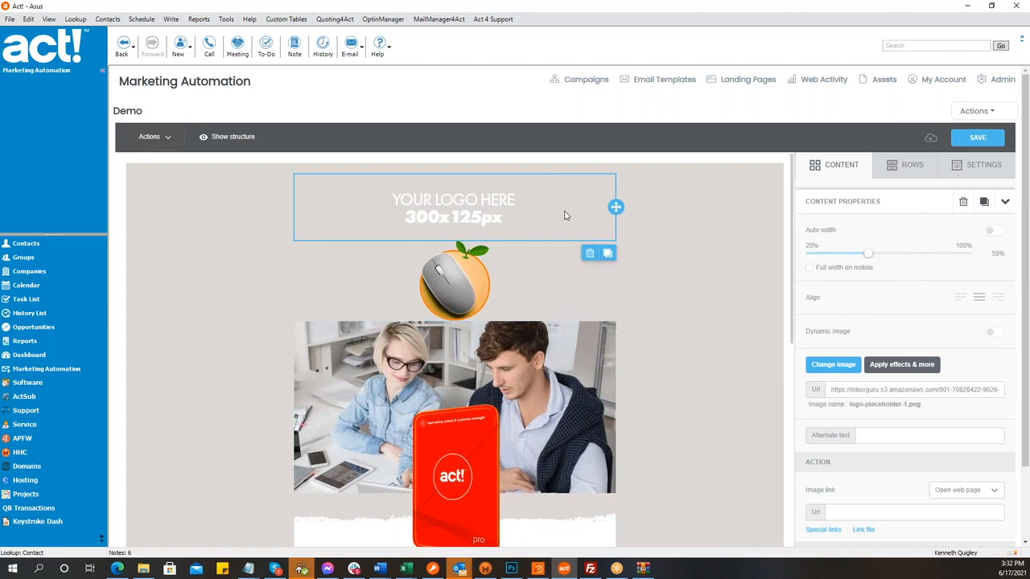
pyautogui.click(589, 254)
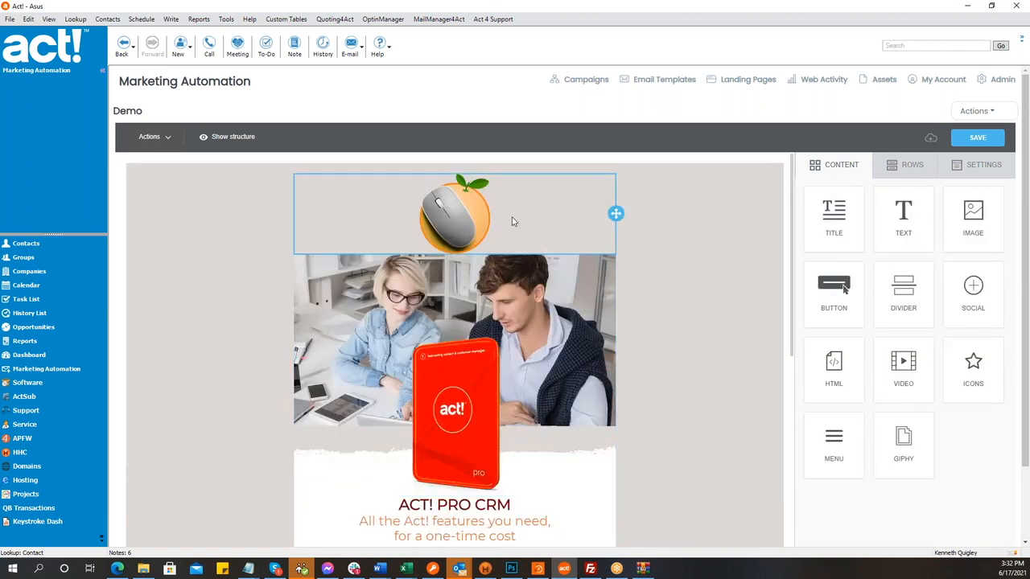
pyautogui.click(513, 222)
# - Give the mouse image block separate padding: top 5, bottom 15
pyautogui.scroll(-5, 884, 474)
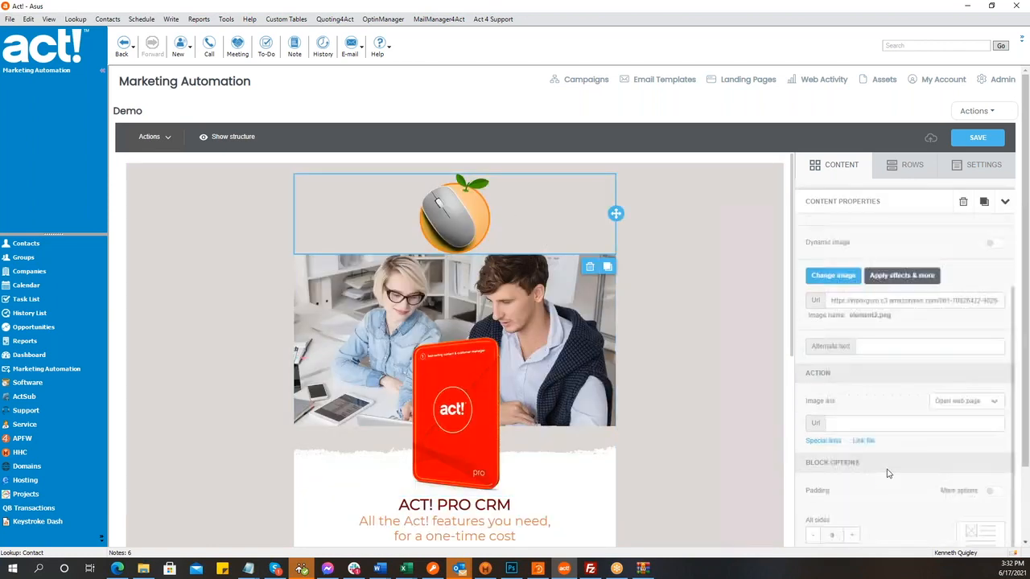
pyautogui.scroll(-2, 885, 479)
pyautogui.click(994, 403)
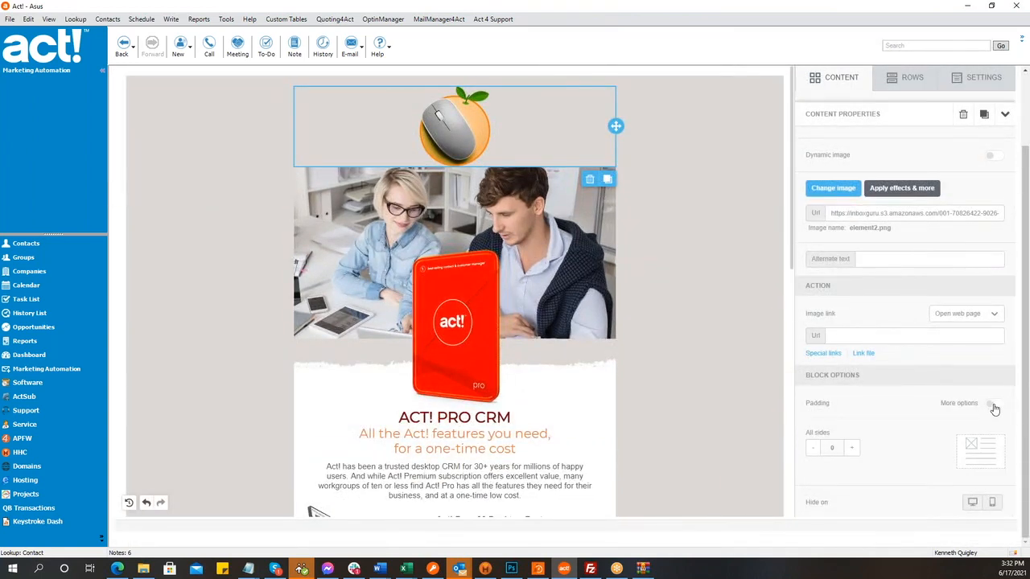
pyautogui.click(851, 448)
pyautogui.click(851, 479)
pyautogui.click(850, 478)
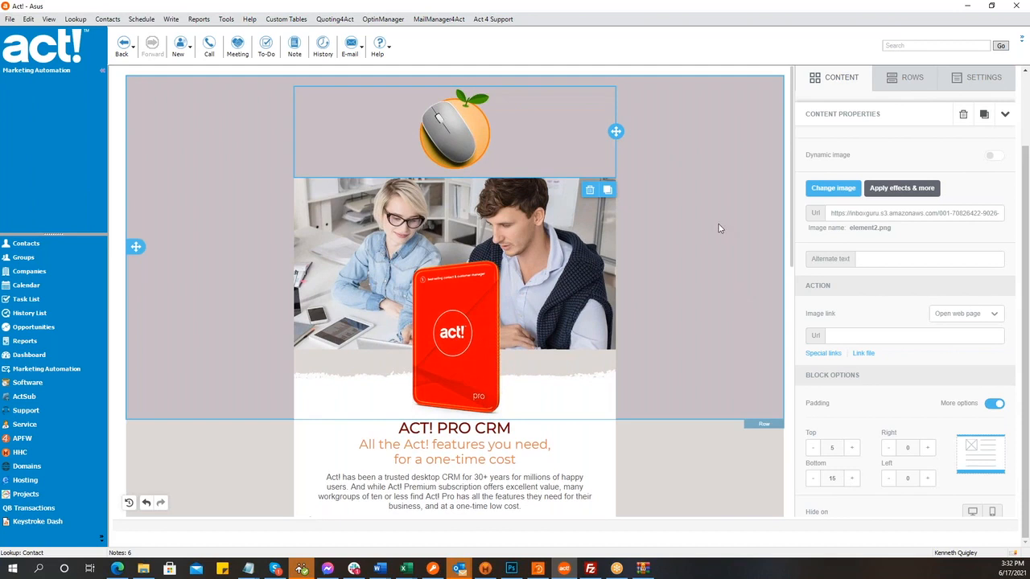
pyautogui.click(708, 277)
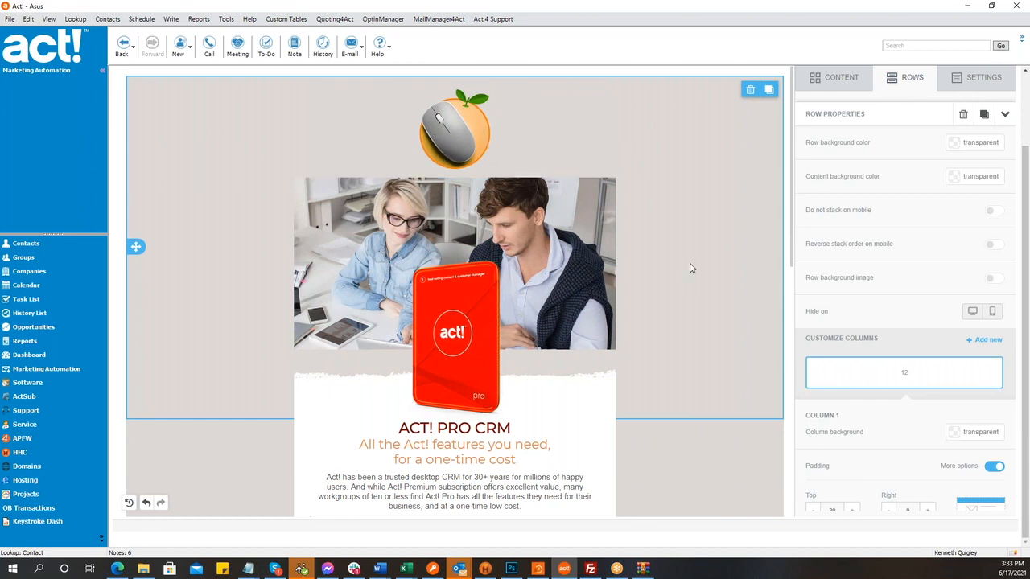
# - Scroll through the Demo email to review the layout down to the footer
pyautogui.click(452, 121)
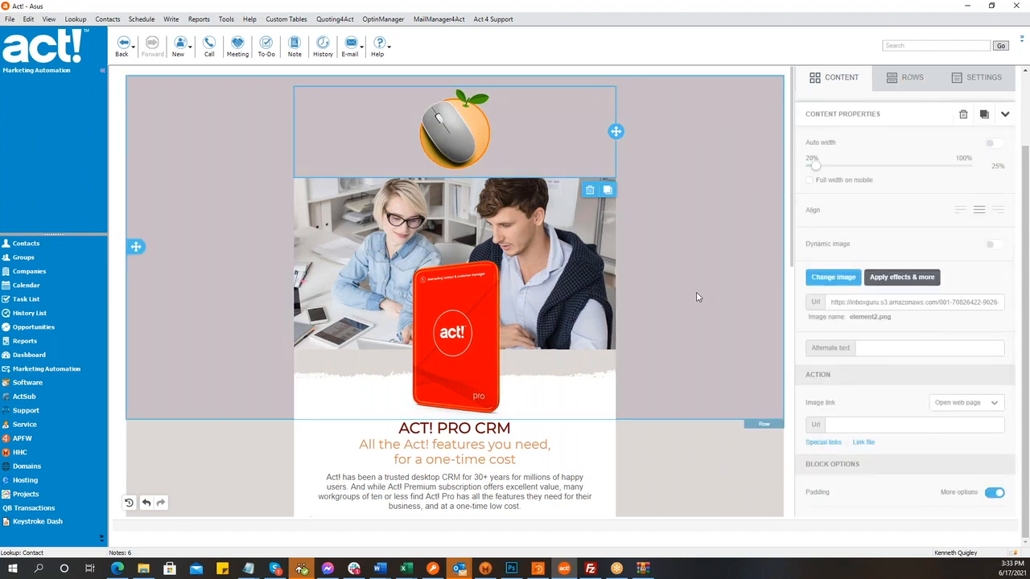
pyautogui.scroll(-5, 653, 309)
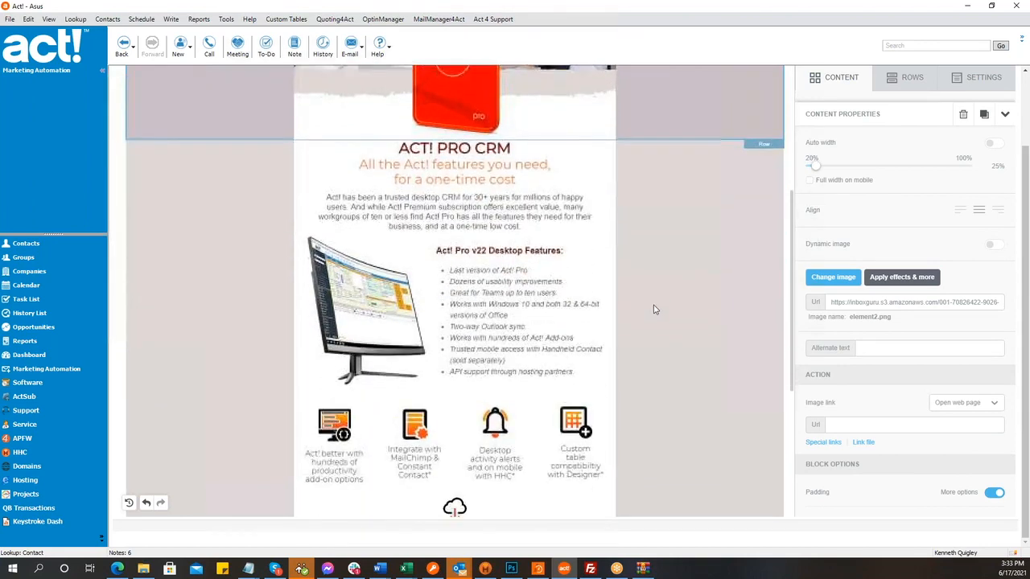
pyautogui.scroll(2, 653, 309)
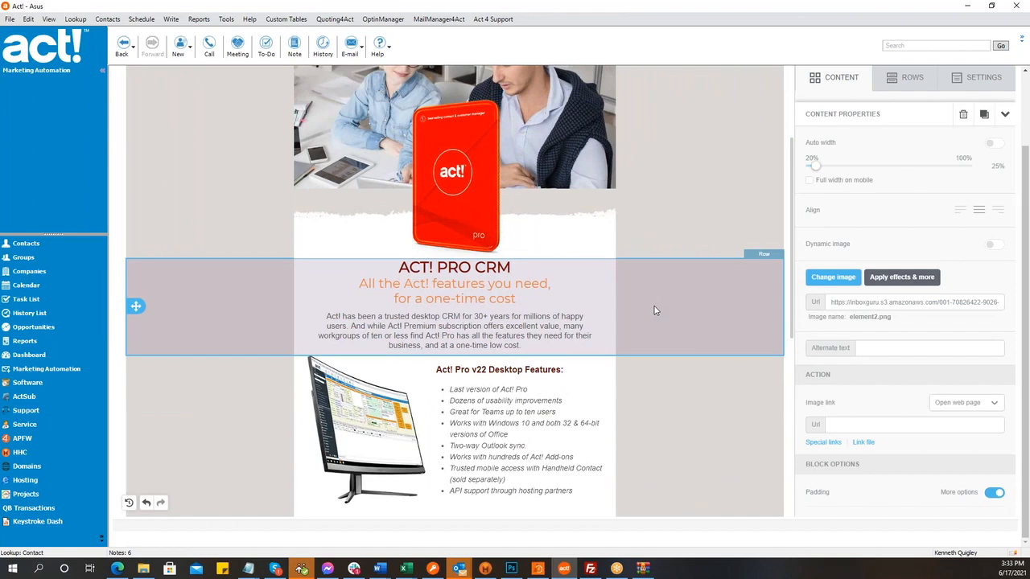
pyautogui.scroll(3, 654, 310)
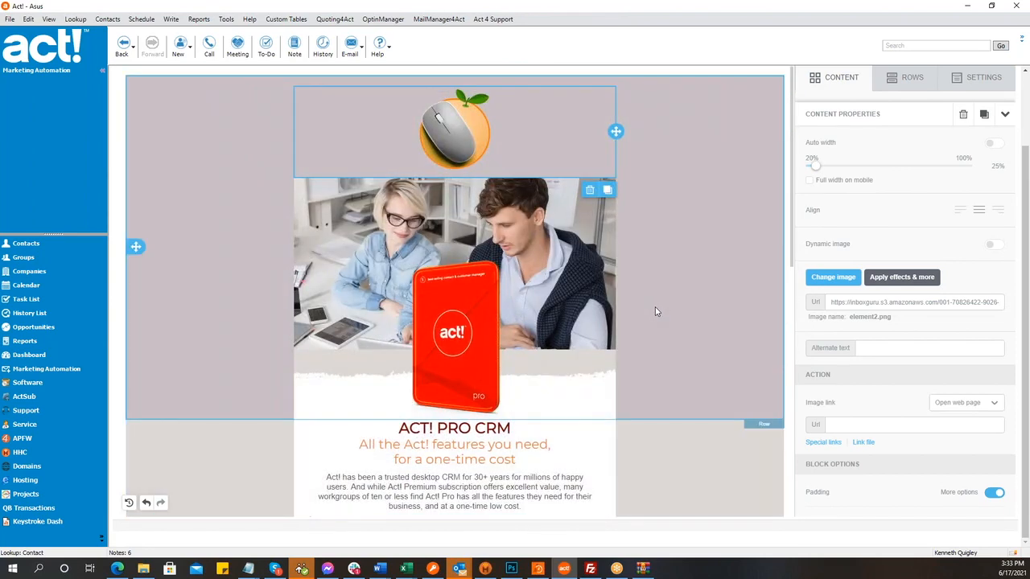
pyautogui.scroll(-3, 654, 312)
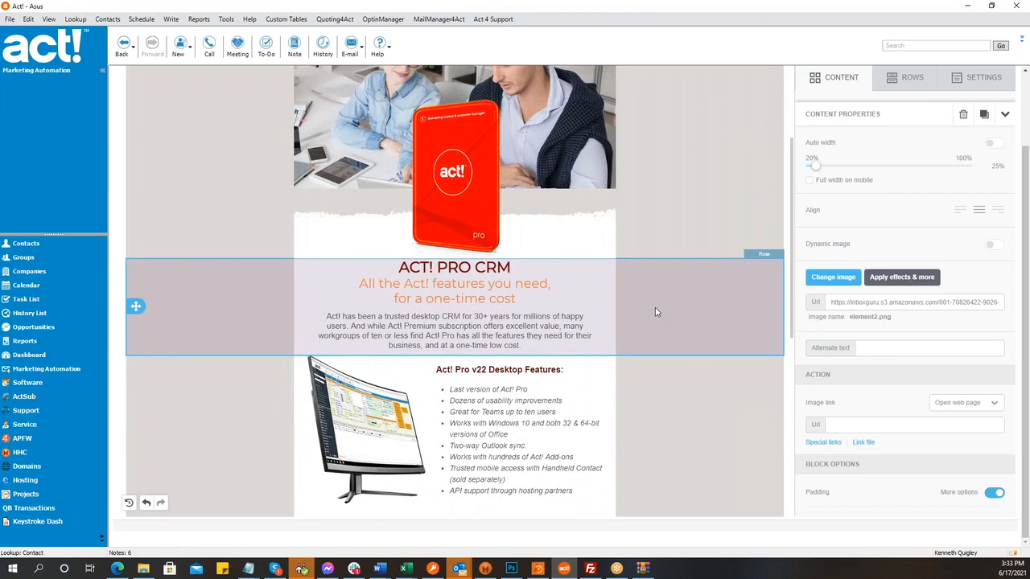
pyautogui.scroll(-3, 668, 394)
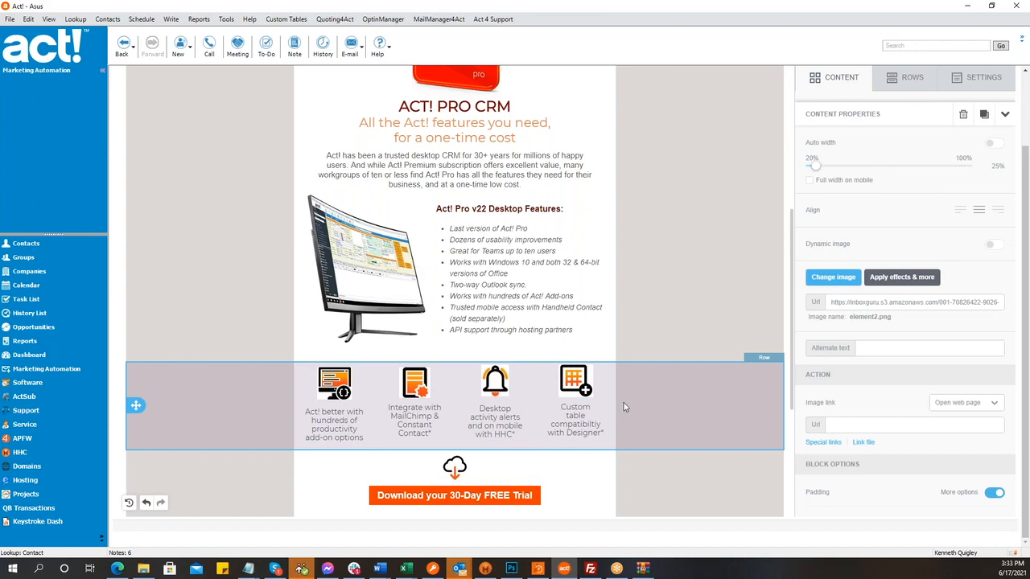
pyautogui.scroll(-2, 635, 402)
pyautogui.scroll(-2, 640, 407)
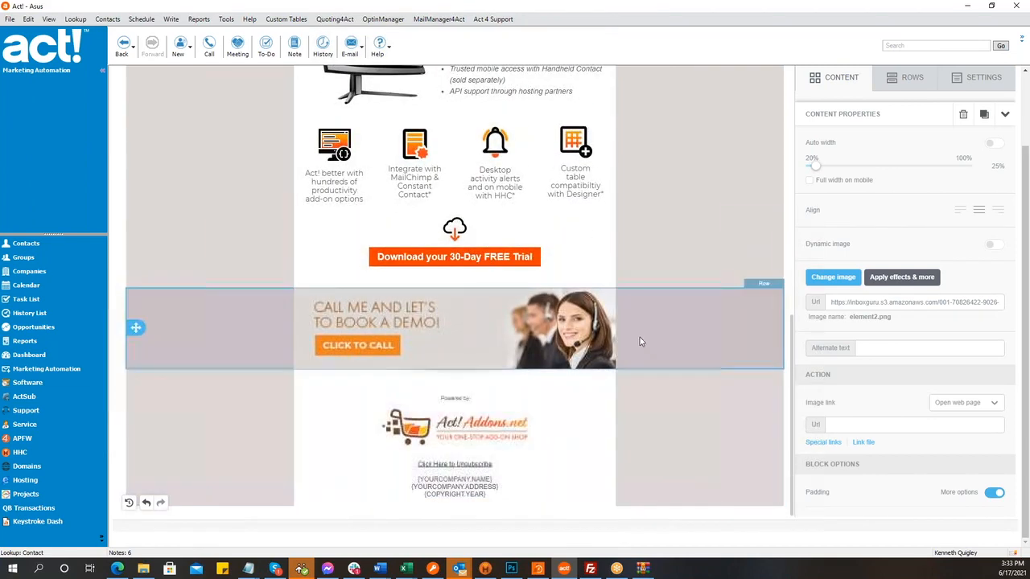
# - Delete the 'Call me and let's book a demo' row from the Demo email
pyautogui.click(641, 340)
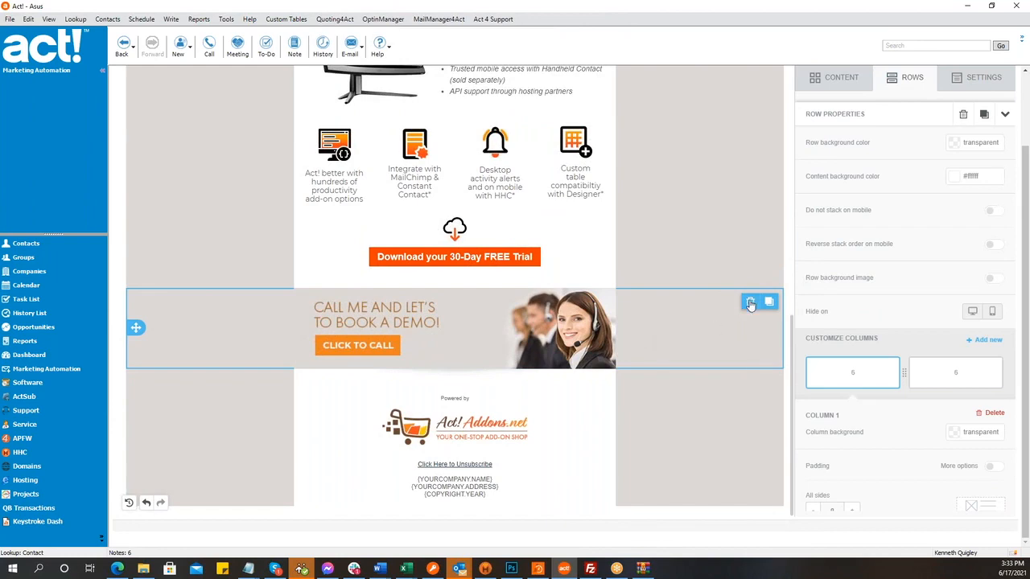
pyautogui.click(750, 301)
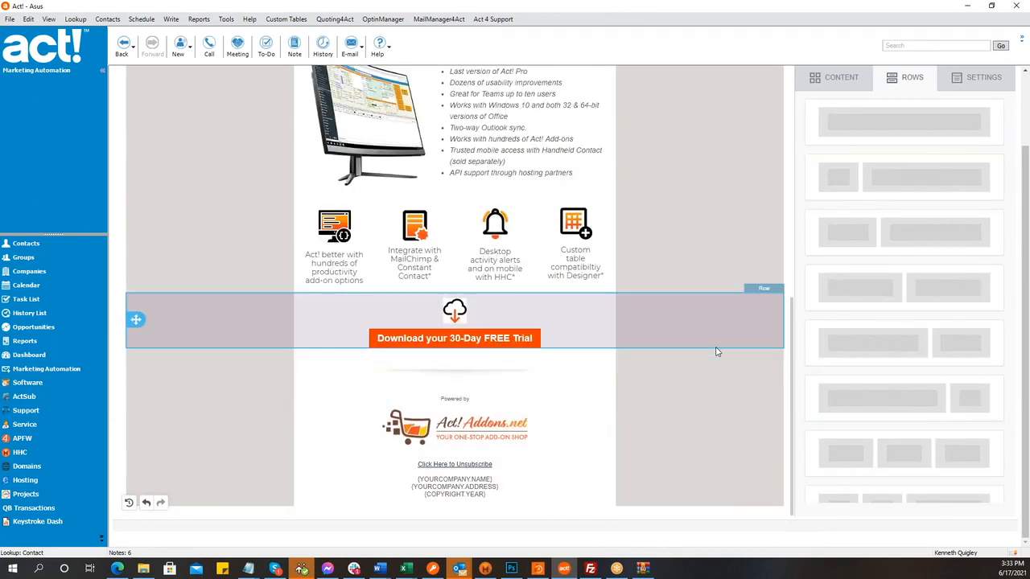
pyautogui.scroll(2, 718, 351)
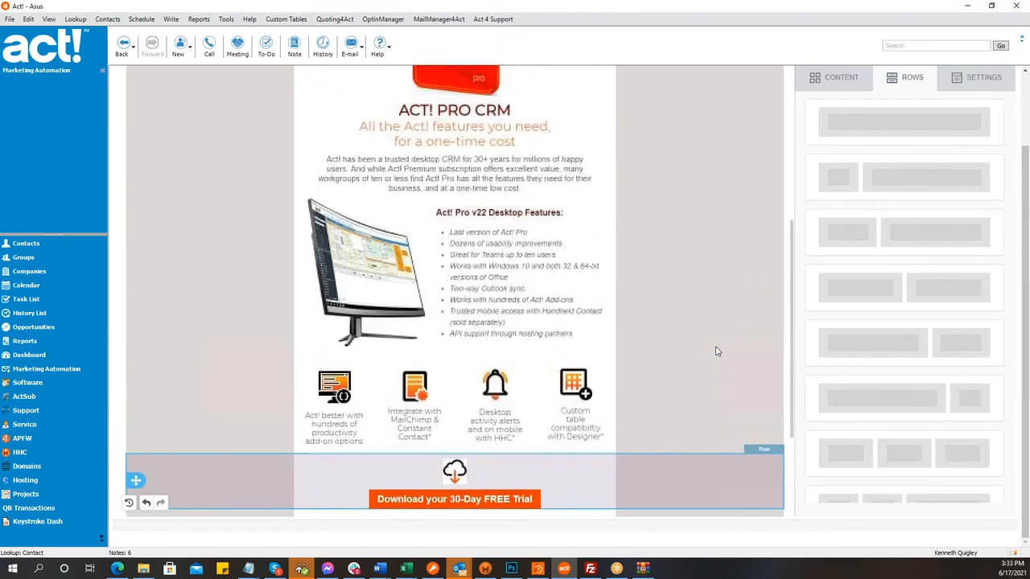
pyautogui.scroll(2, 715, 349)
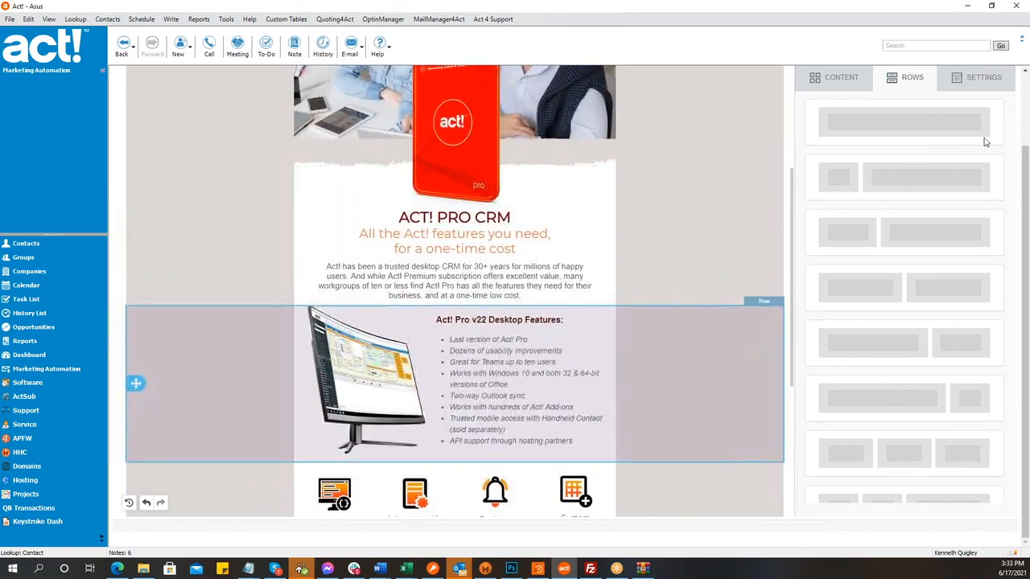
# - Add a Button block just above the 30-Day FREE Trial download button and select it
pyautogui.click(830, 78)
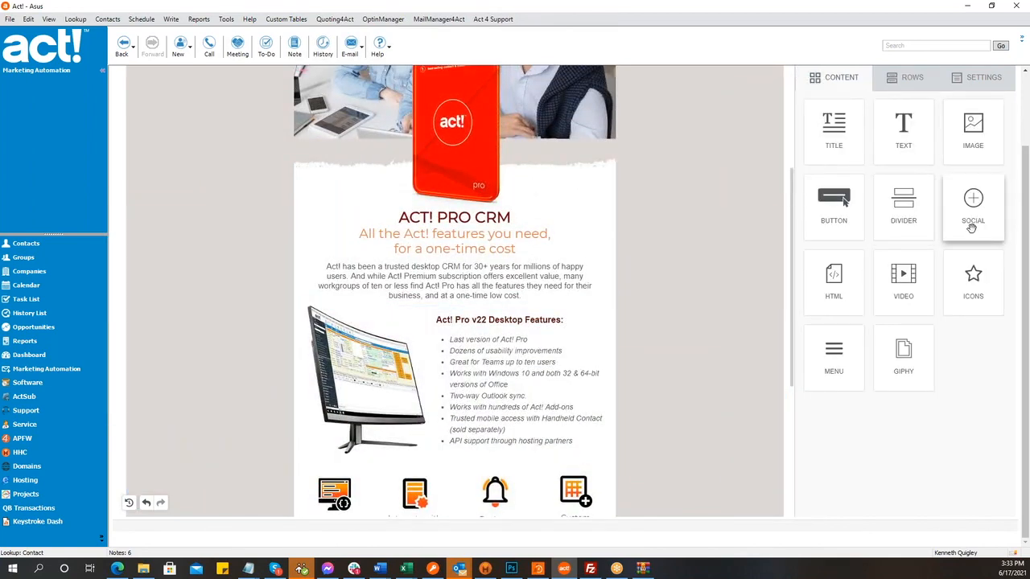
pyautogui.moveTo(834, 205); pyautogui.dragTo(501, 437)
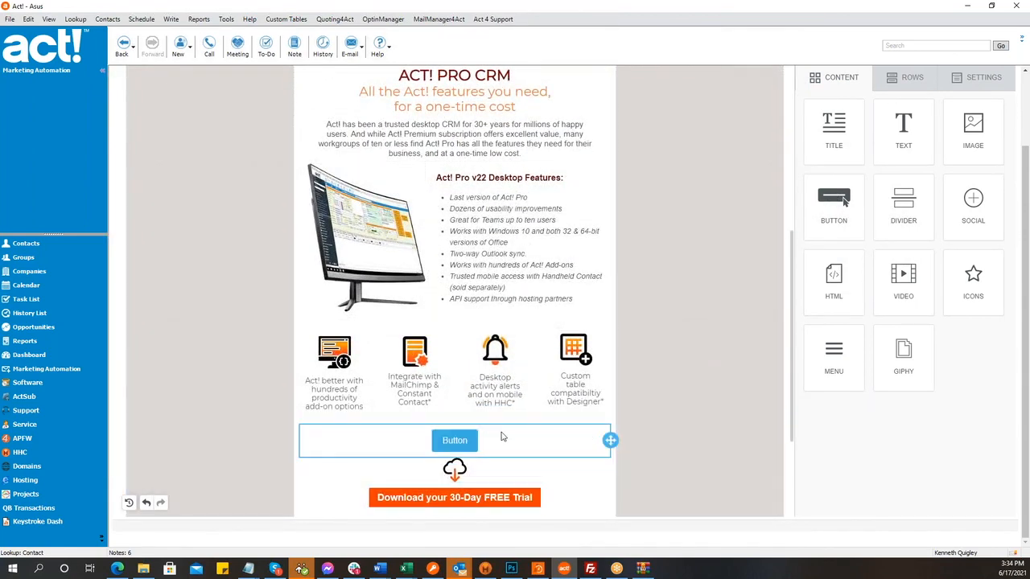
pyautogui.click(460, 440)
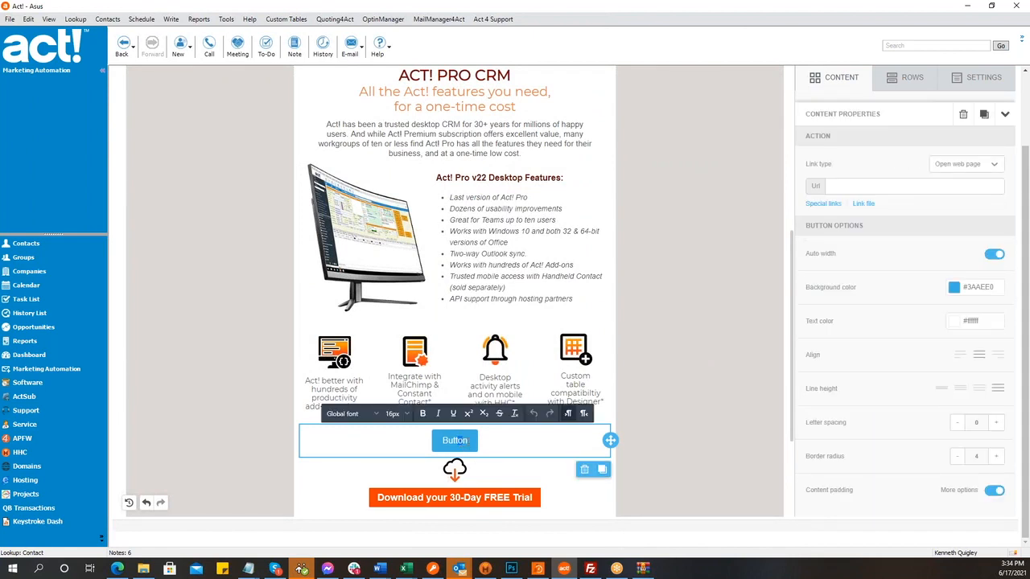
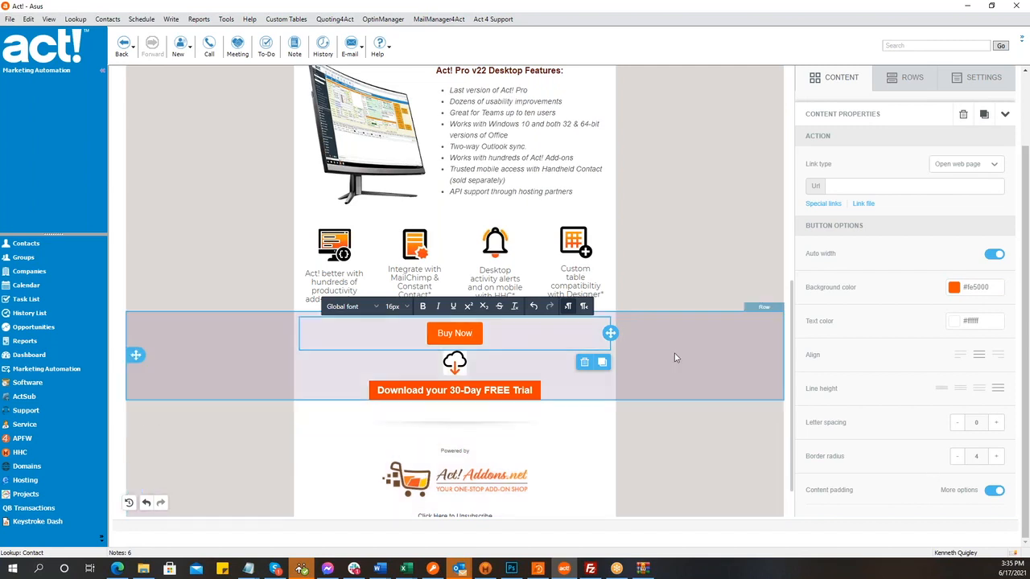
# - Select the Buy Now button and show its Content properties with the Action link settings
pyautogui.click(667, 332)
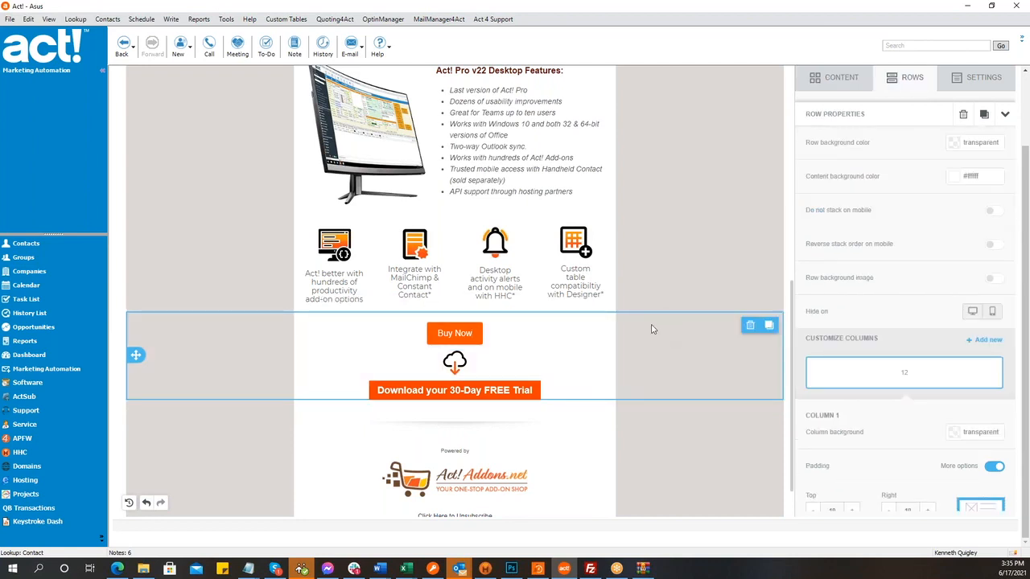
pyautogui.click(546, 332)
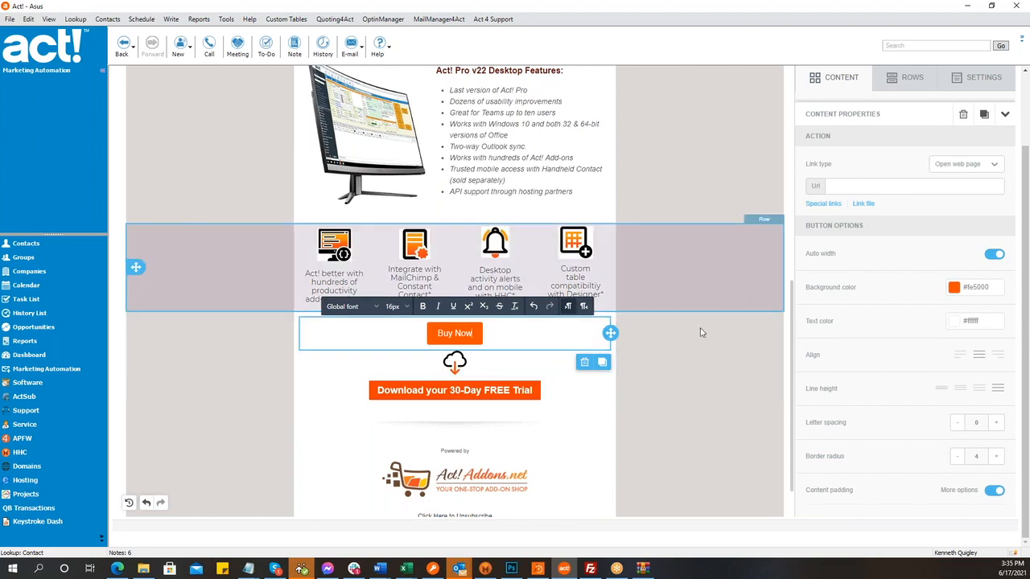
# - Go to keystroke.ca in the browser and close the promotional popup
pyautogui.click(119, 569)
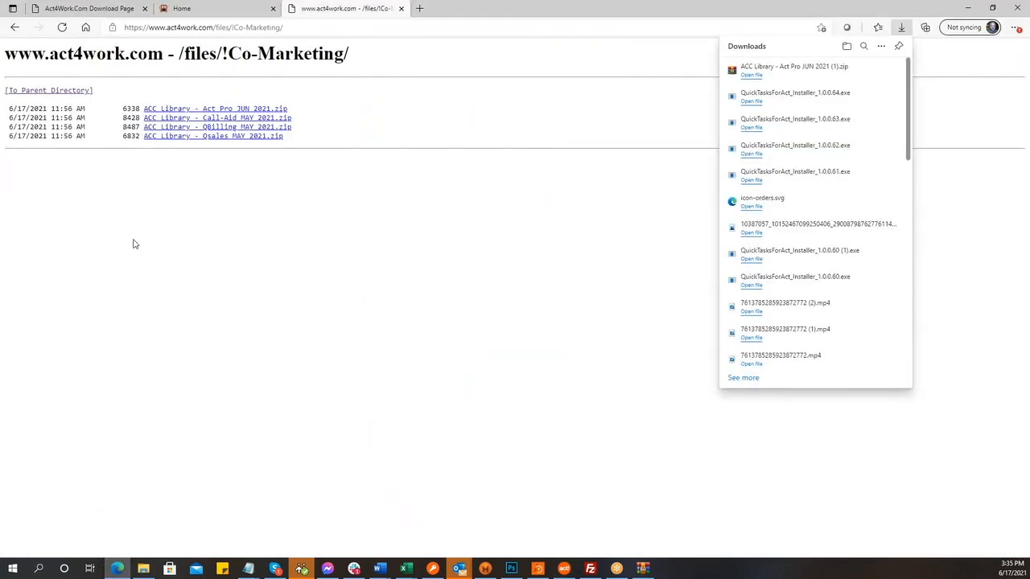
pyautogui.click(320, 29)
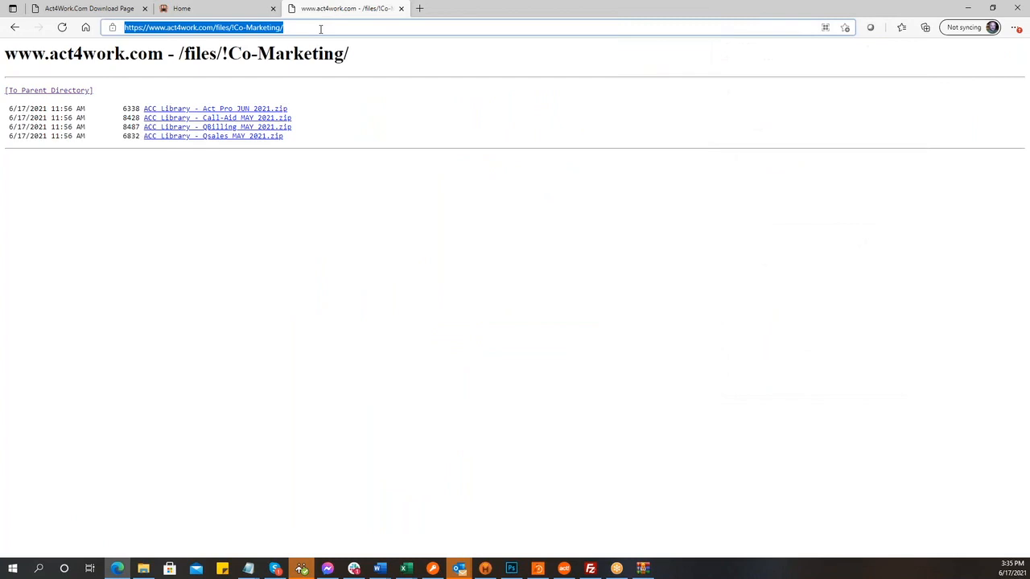
pyautogui.write('key')
pyautogui.press('Return')
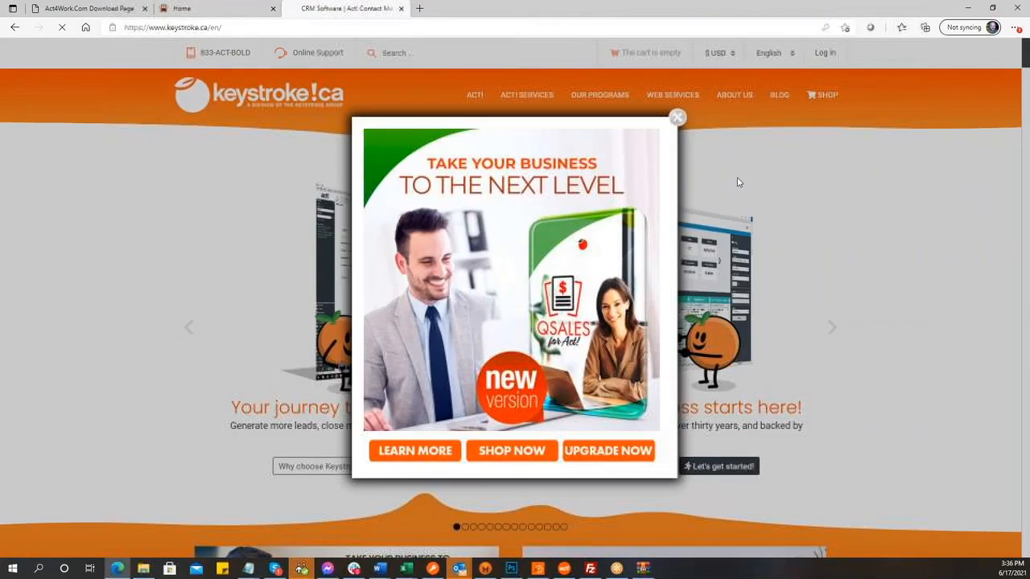
pyautogui.click(677, 118)
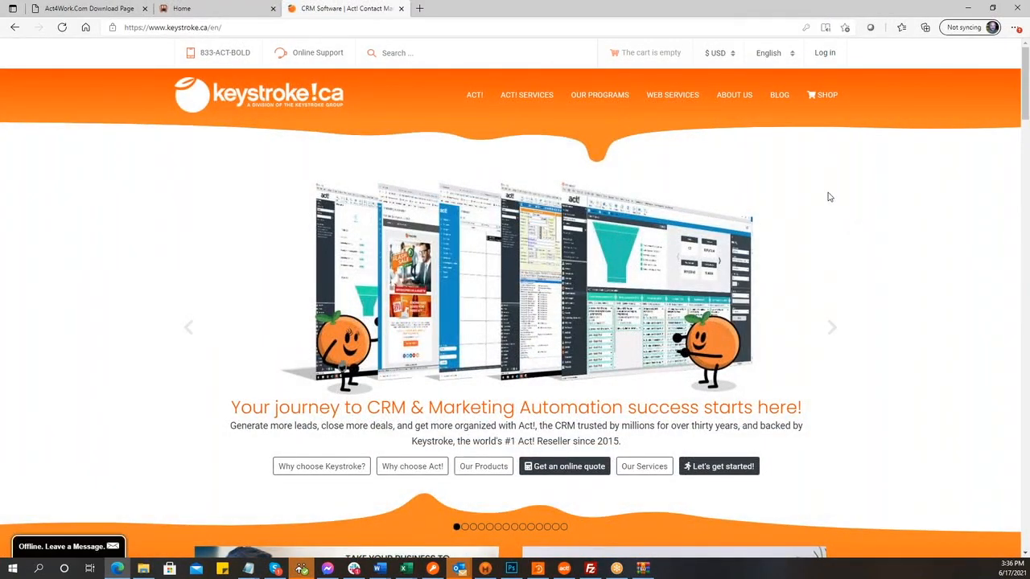
# - Read the About Us > Resellers & Partners > Affiliate Program page, then bring up the account login
pyautogui.moveTo(738, 98)
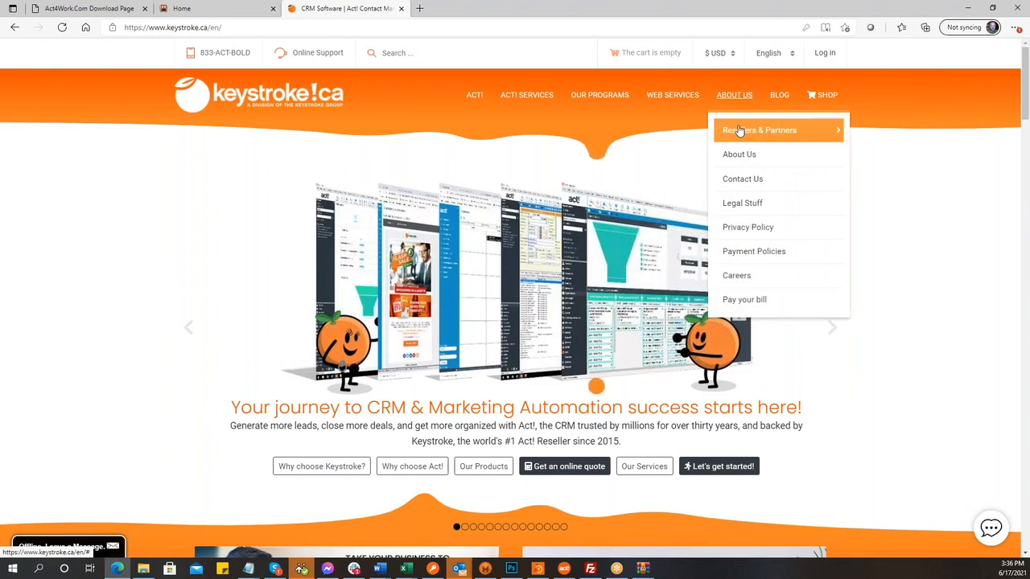
pyautogui.moveTo(739, 131)
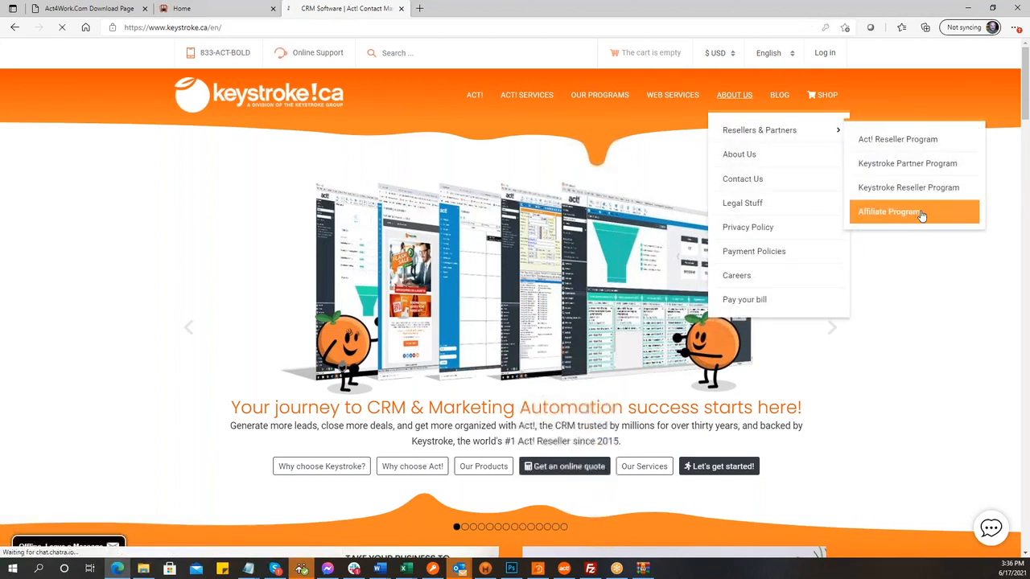
pyautogui.click(912, 214)
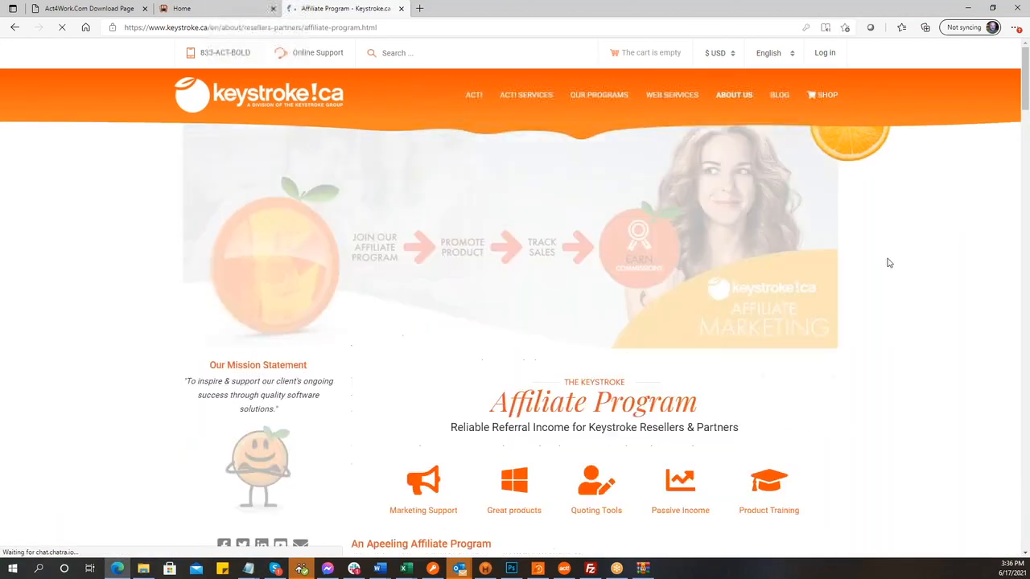
pyautogui.scroll(-2, 885, 264)
pyautogui.scroll(-3, 885, 264)
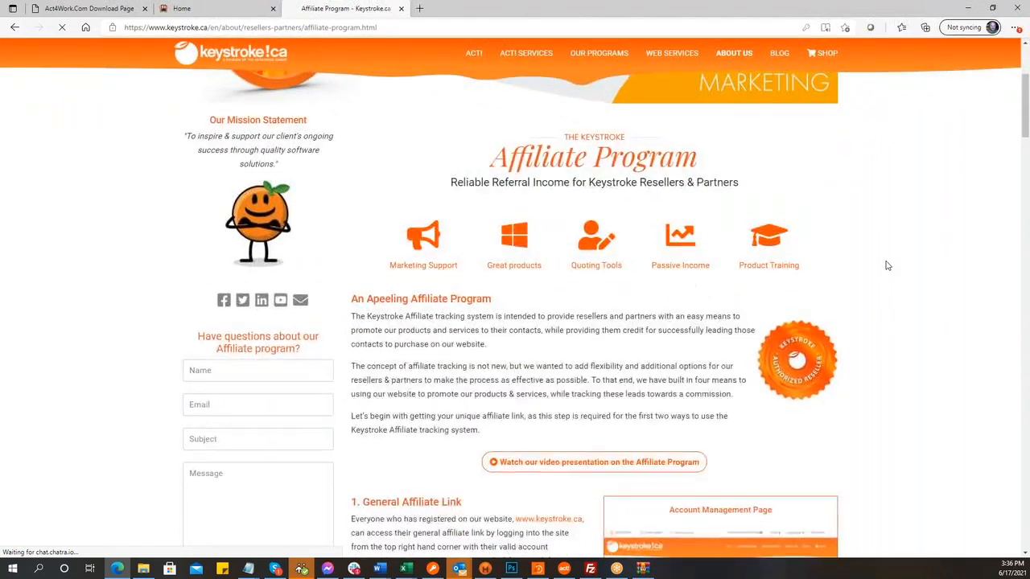
pyautogui.scroll(1, 864, 315)
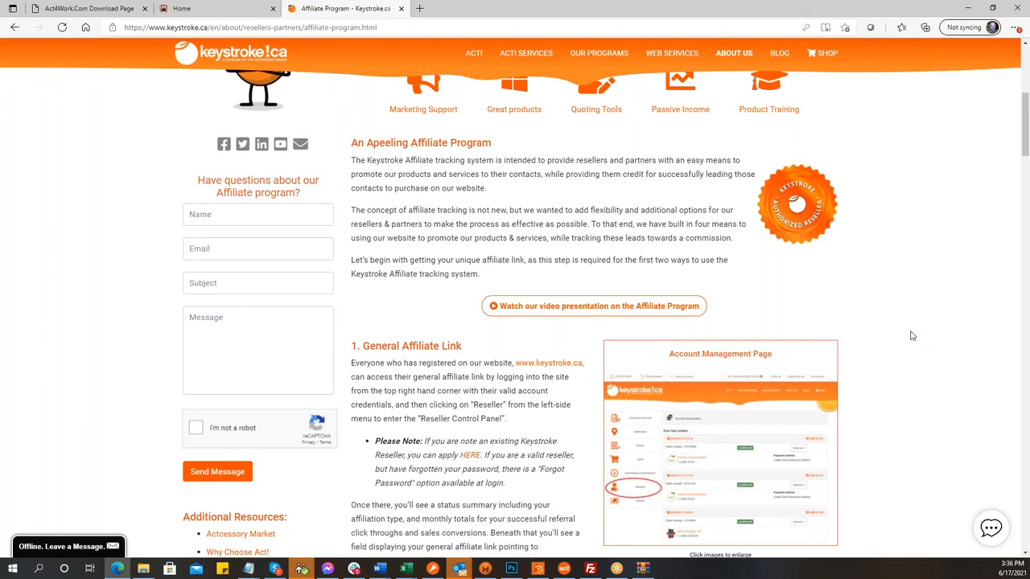
pyautogui.scroll(-1, 911, 335)
pyautogui.scroll(-10, 912, 335)
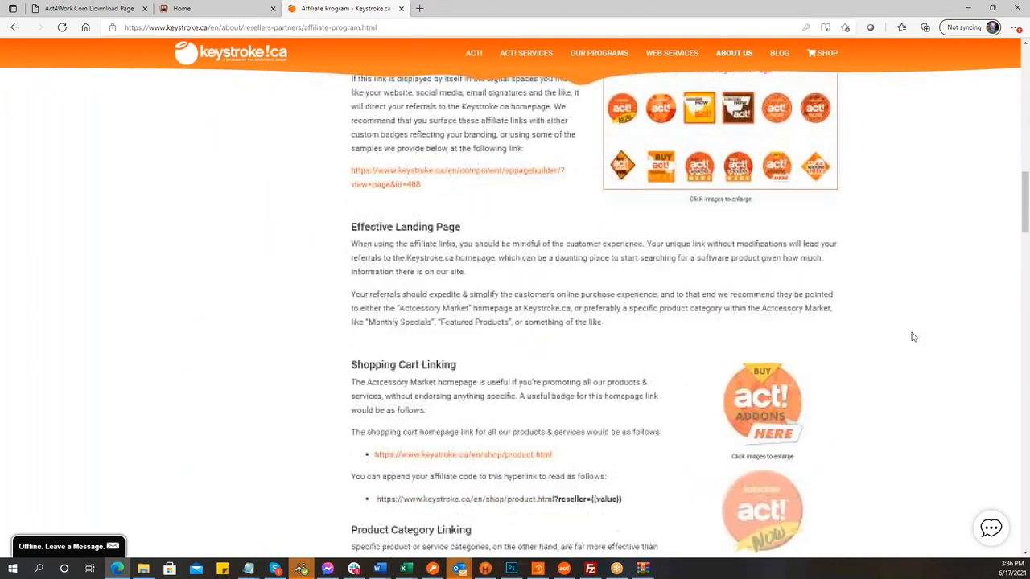
pyautogui.scroll(-3, 912, 336)
pyautogui.scroll(-3, 912, 336)
pyautogui.scroll(15, 911, 337)
pyautogui.scroll(10, 912, 337)
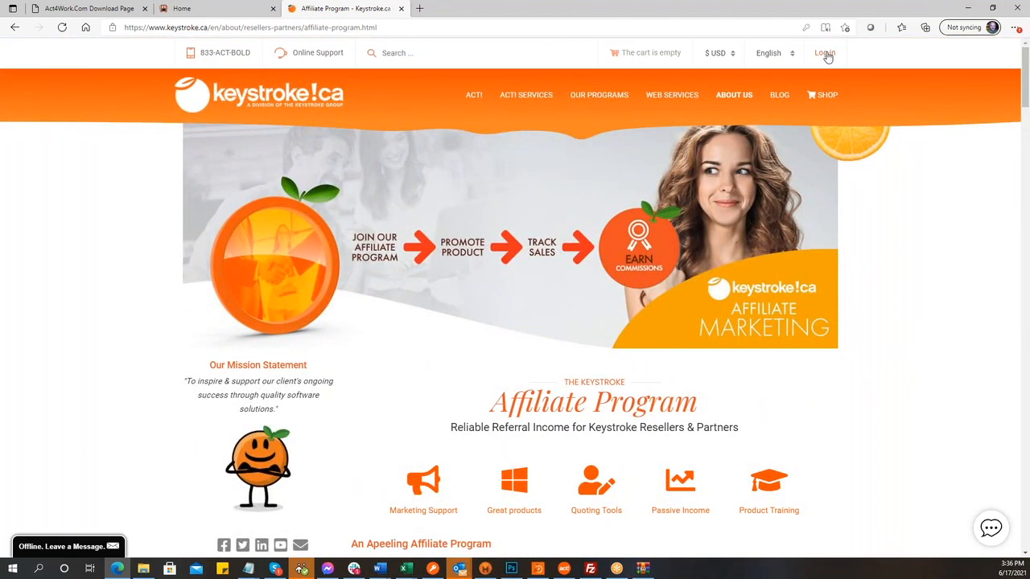
pyautogui.click(825, 53)
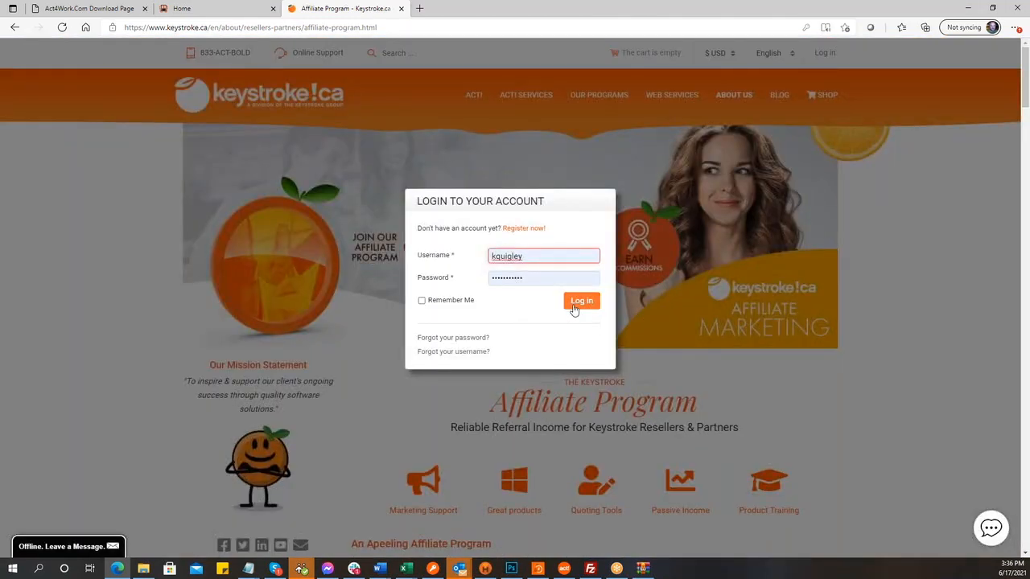
# - Sign in, open the Reseller Control Panel and copy the general affiliate link from Show options
pyautogui.click(581, 301)
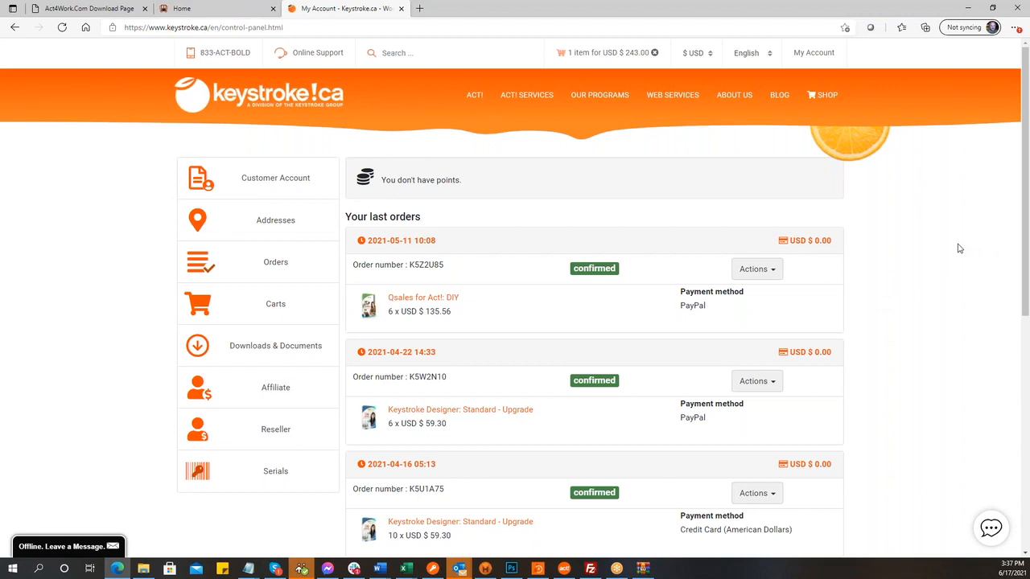
pyautogui.click(281, 439)
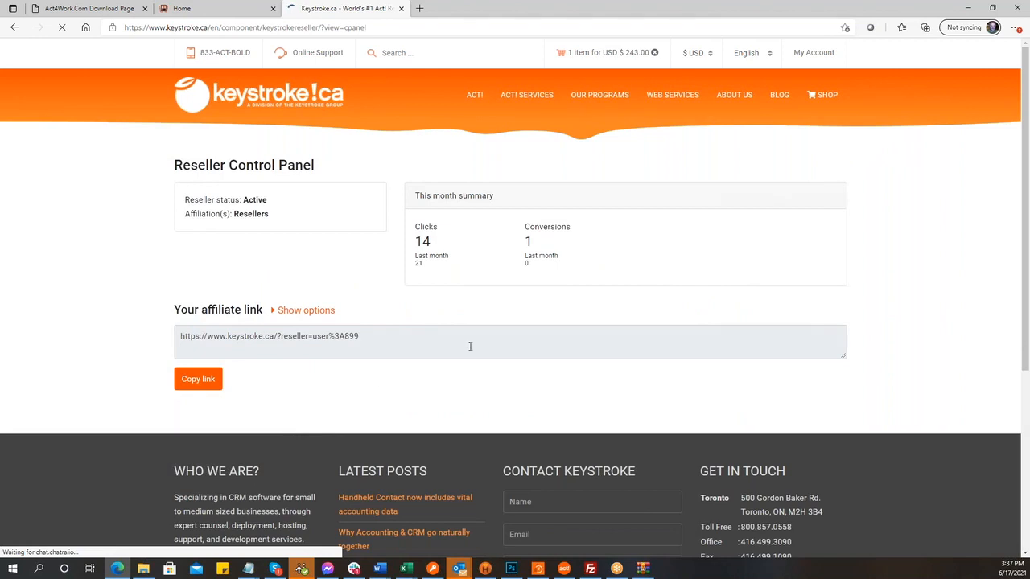
pyautogui.click(320, 313)
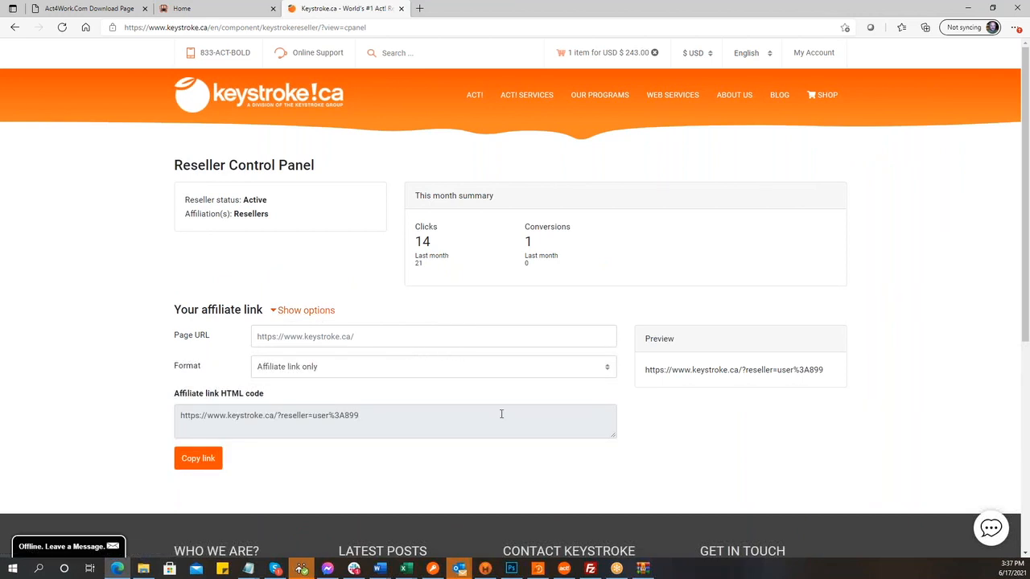
pyautogui.click(413, 418)
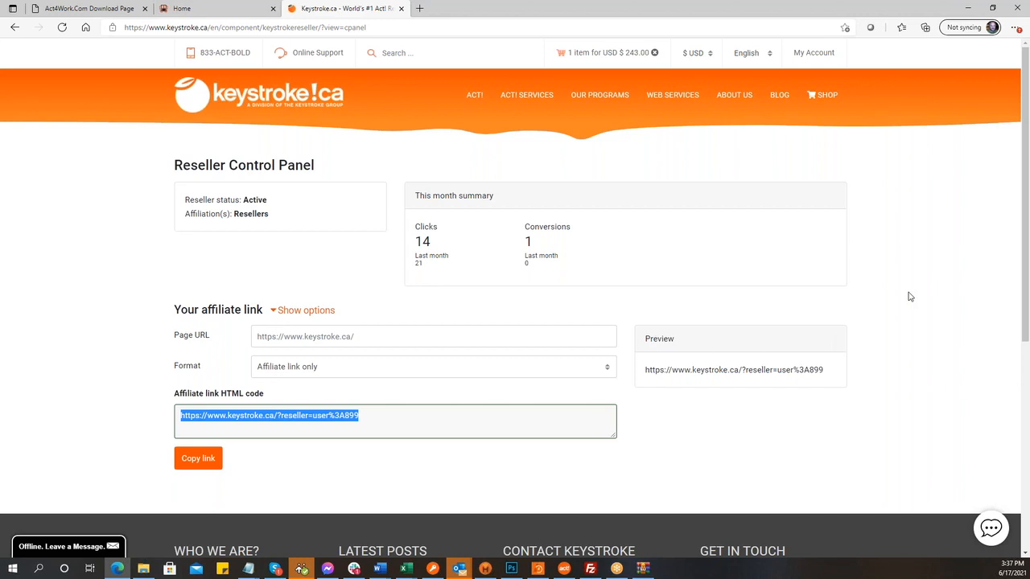
pyautogui.click(202, 466)
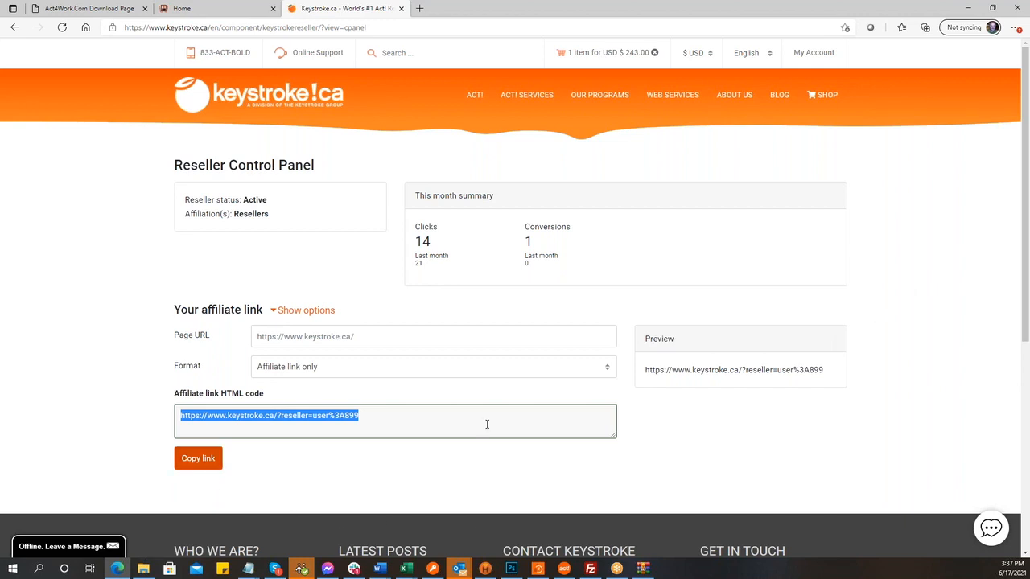
pyautogui.click(609, 370)
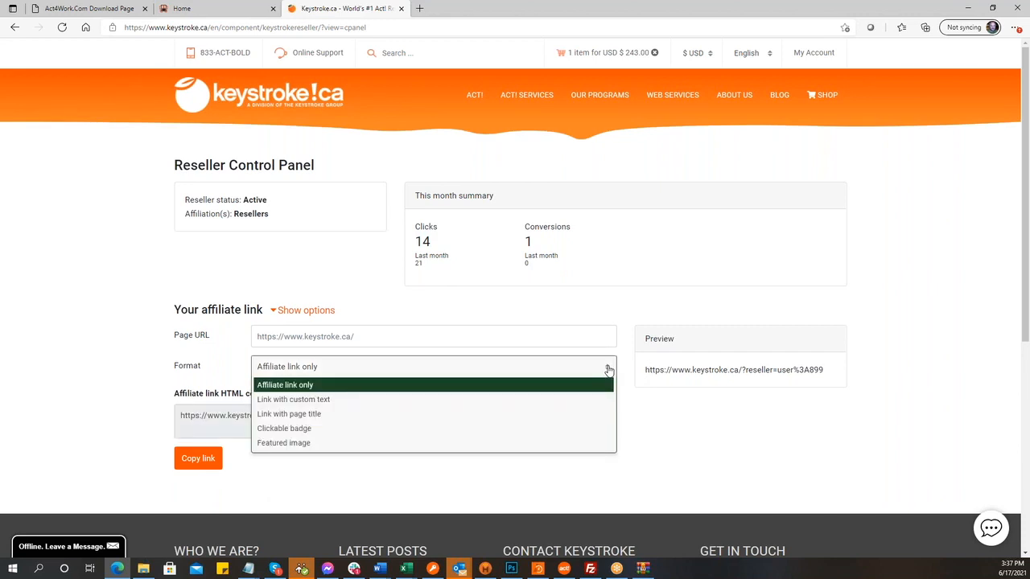
# - Choose the Clickable badge format with the Buy act! Addons Here badge to get its HTML code
pyautogui.click(352, 428)
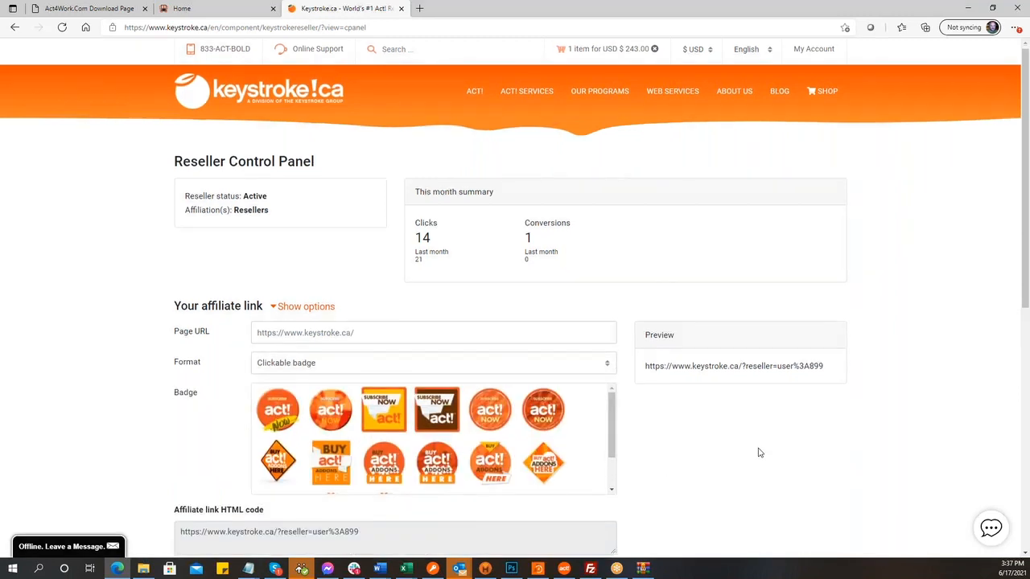
pyautogui.scroll(-1, 760, 453)
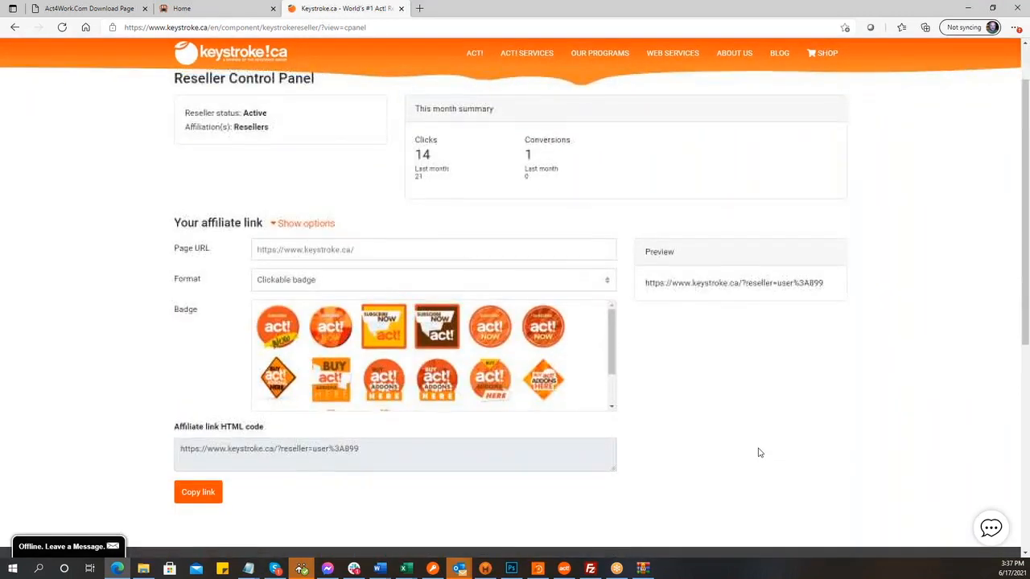
pyautogui.click(541, 387)
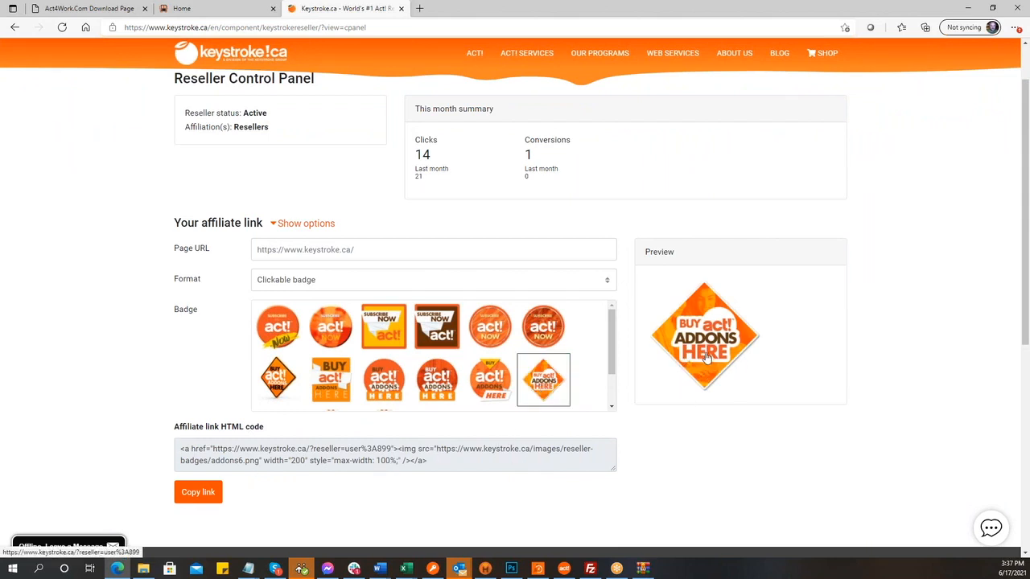
pyautogui.scroll(-1, 612, 402)
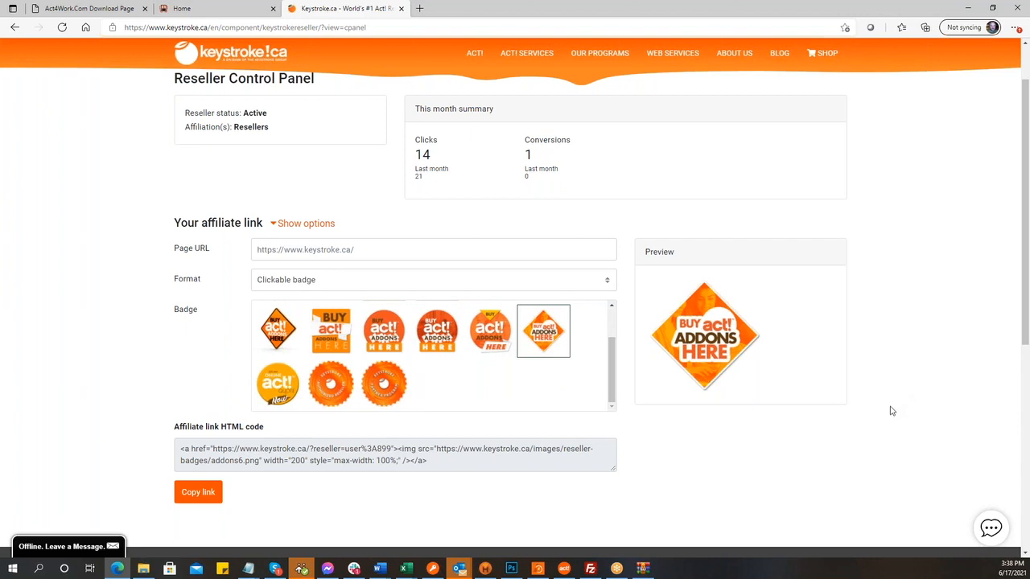
pyautogui.click(823, 61)
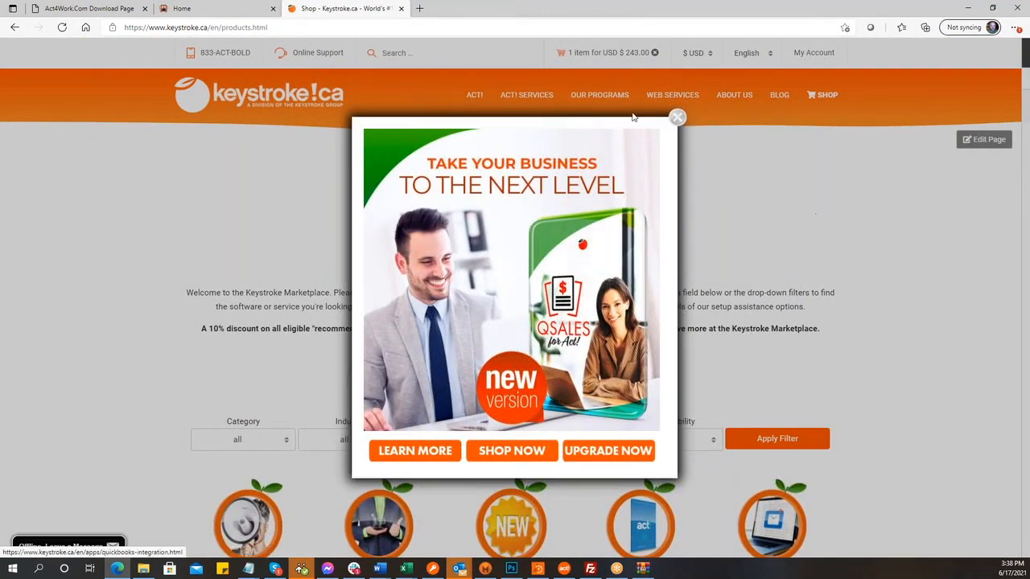
# - Close the popups and navigate from the homepage's Act! products to the Act! Pro v22 product page
pyautogui.click(677, 118)
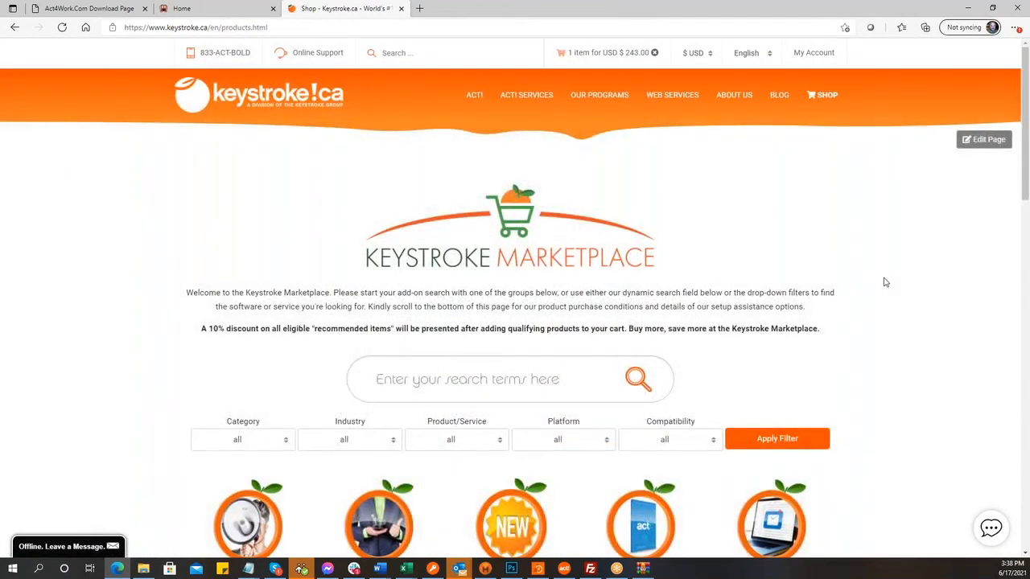
pyautogui.scroll(-3, 883, 282)
pyautogui.scroll(3, 883, 281)
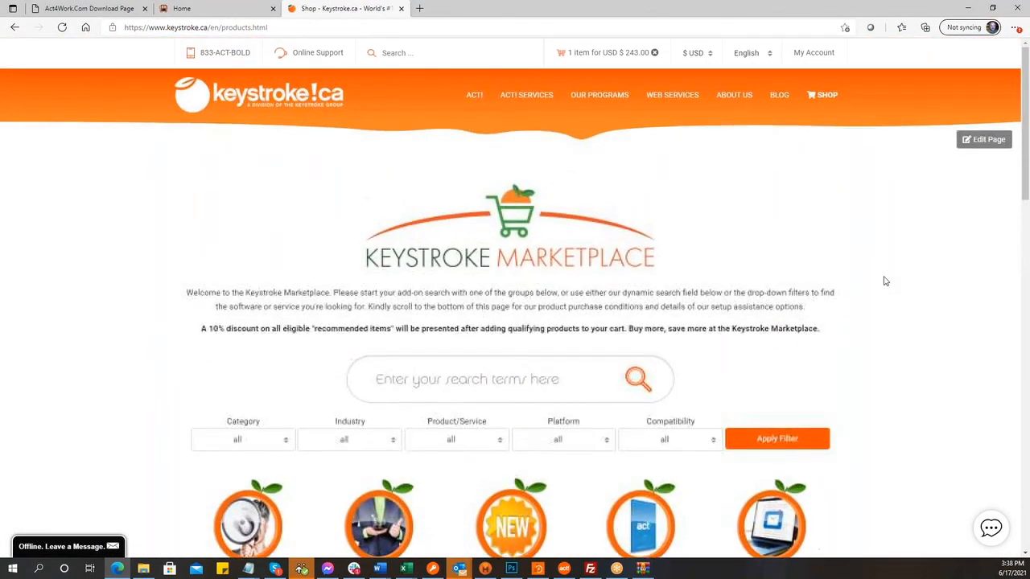
pyautogui.click(247, 102)
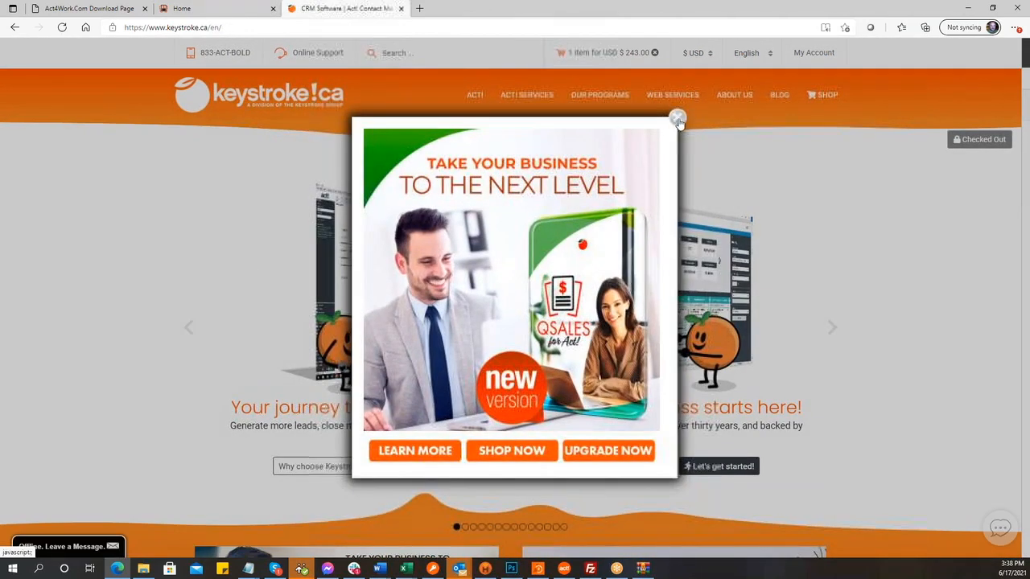
pyautogui.click(678, 117)
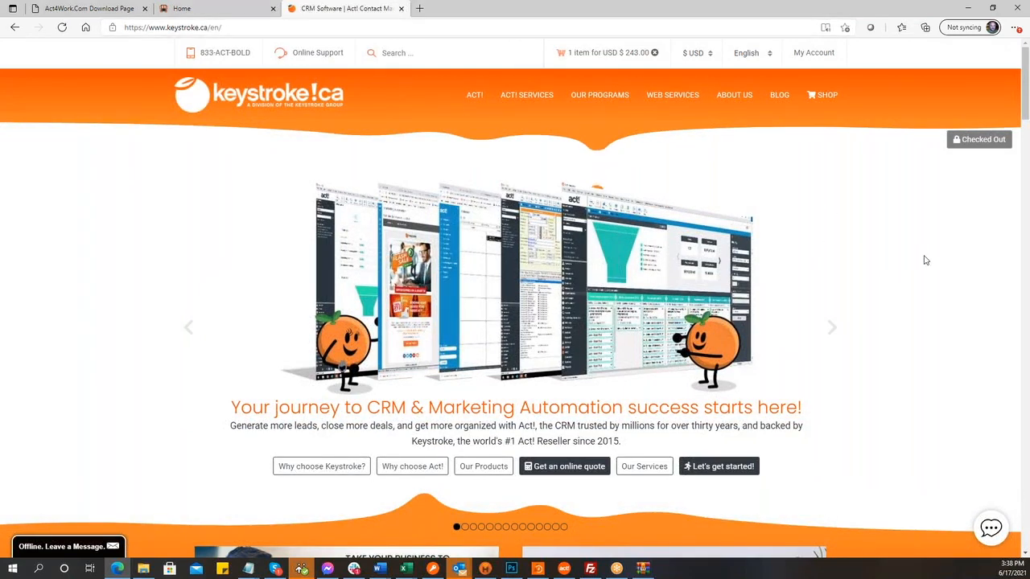
pyautogui.scroll(-2, 926, 259)
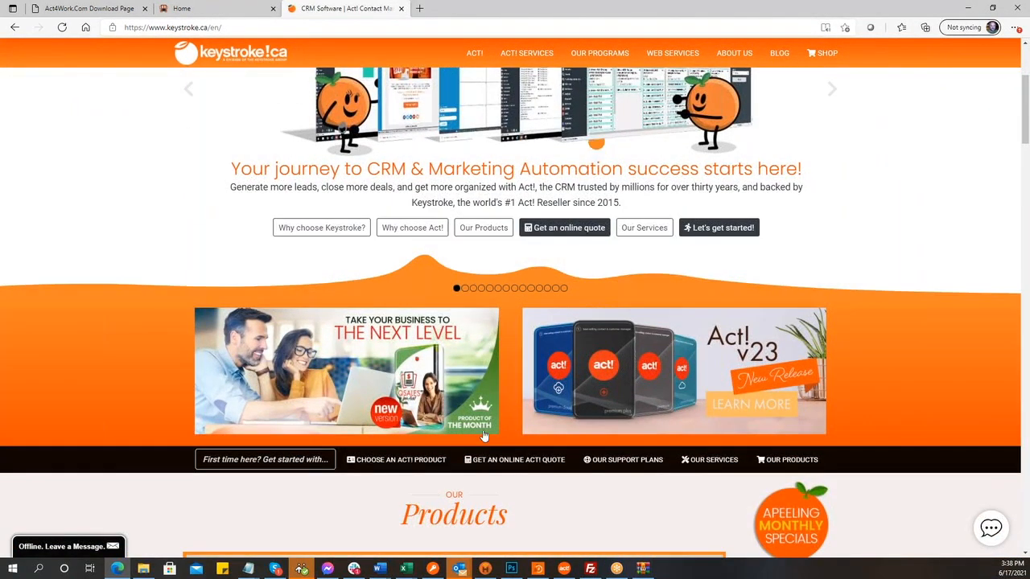
pyautogui.click(405, 462)
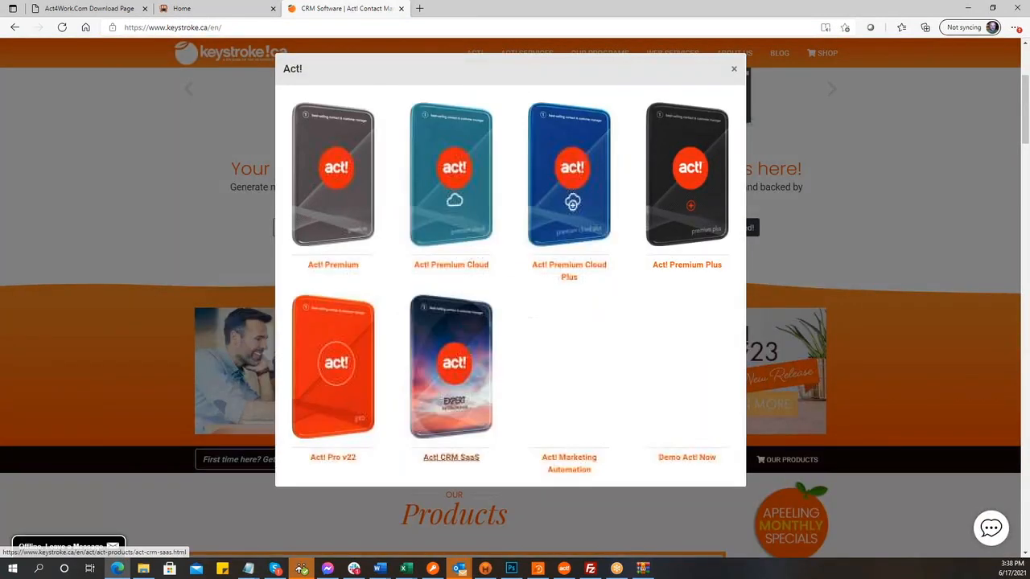
pyautogui.click(345, 355)
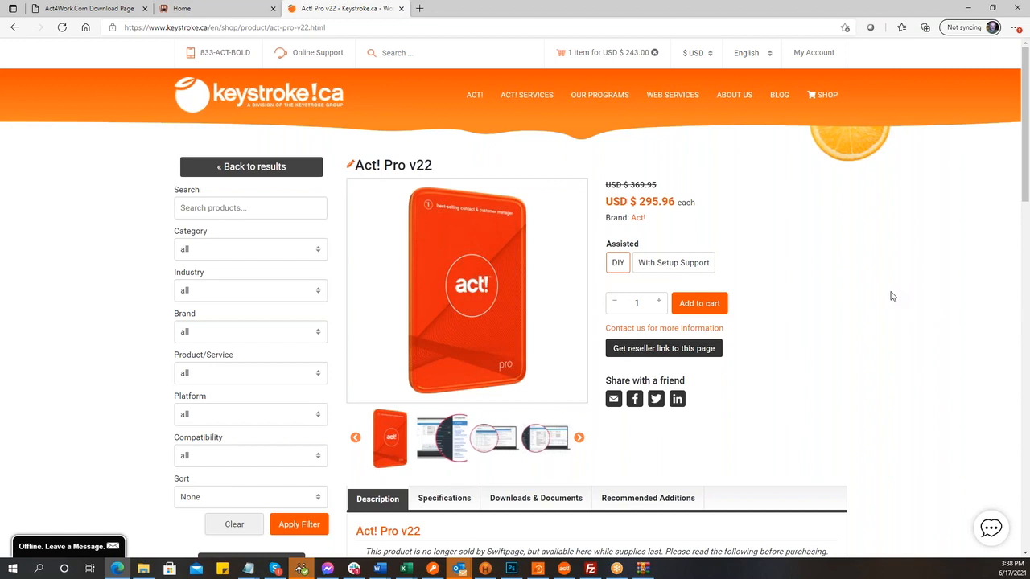
# - Copy the Act! Pro v22 page's reseller link and return to the Act! email editor
pyautogui.click(661, 354)
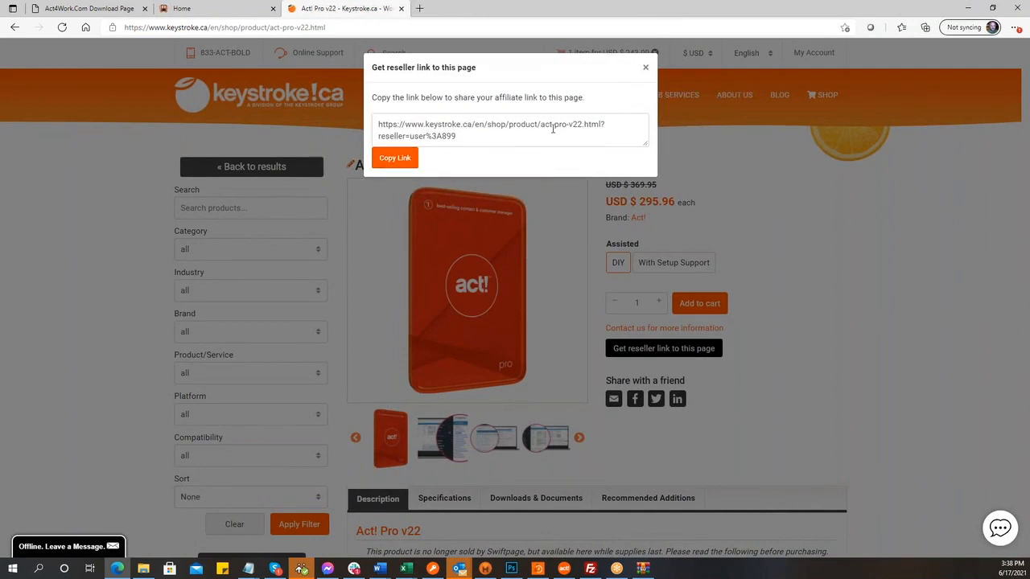
pyautogui.click(397, 159)
pyautogui.hotkey('ctrl', 'c')
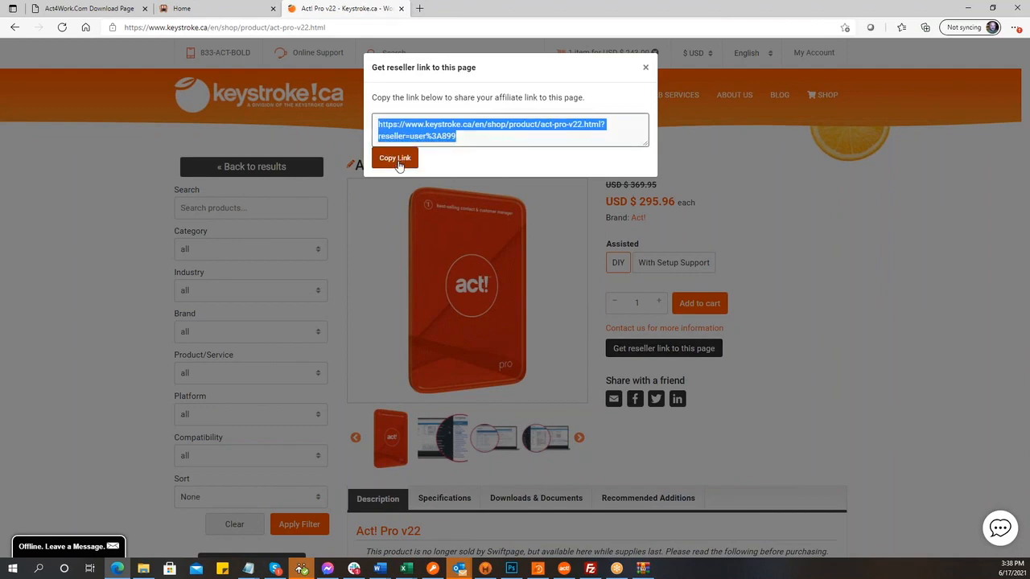
pyautogui.click(565, 569)
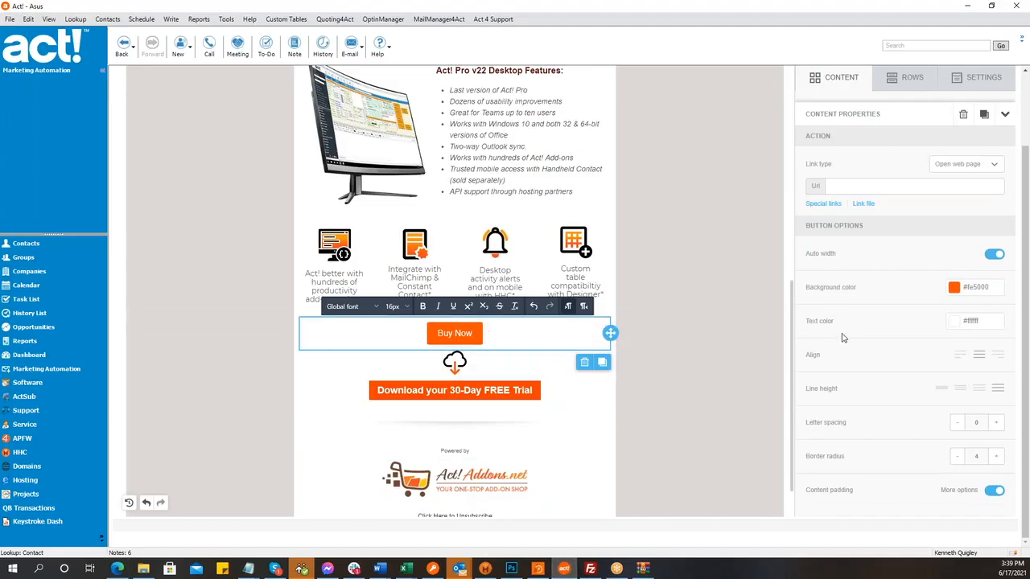
# - Paste the Act! Pro v22 reseller link into the Buy Now button's Url field and save the Demo email
pyautogui.click(835, 184)
pyautogui.hotkey('ctrl', 'v')
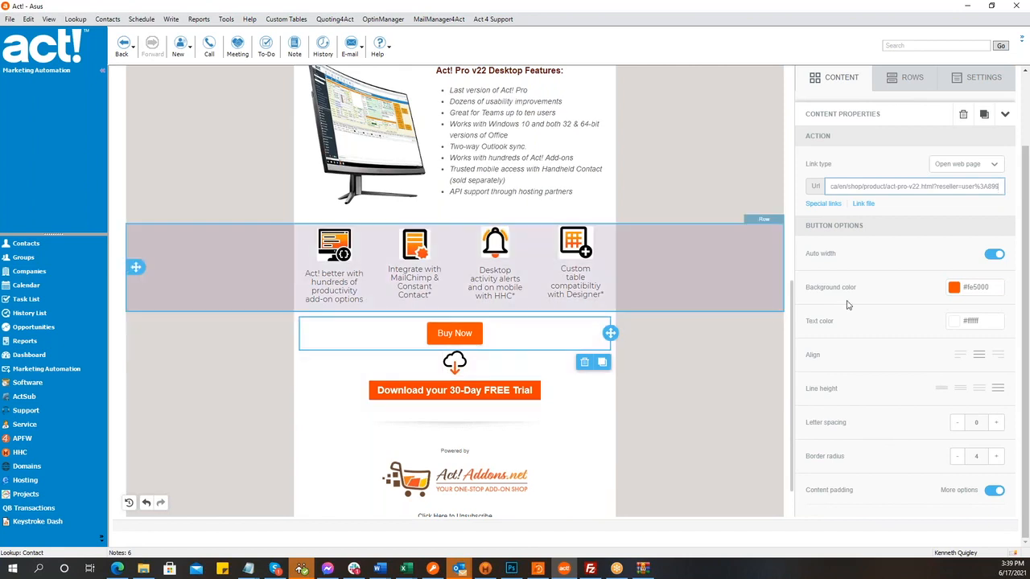
pyautogui.scroll(2, 949, 265)
pyautogui.click(974, 137)
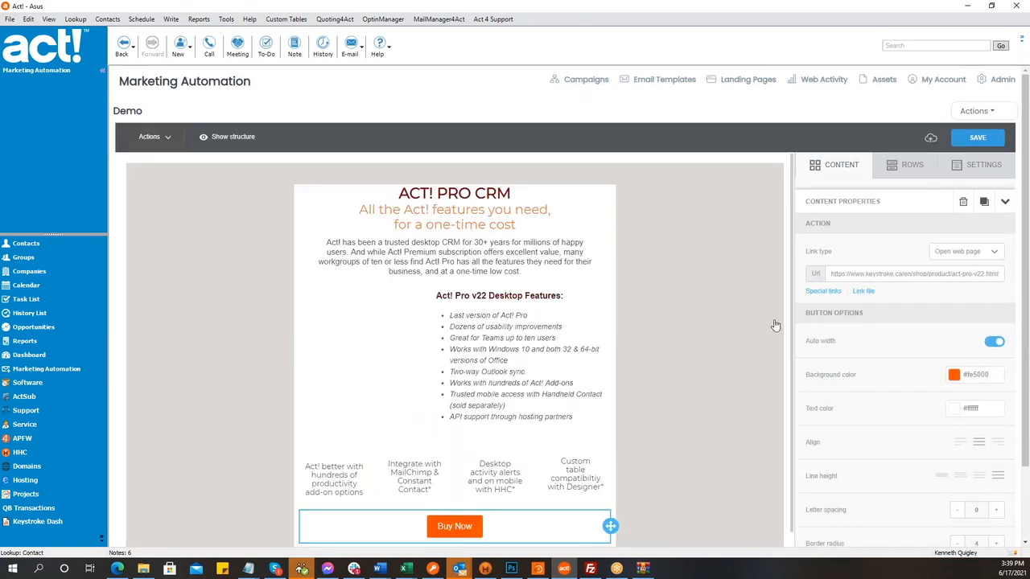
pyautogui.click(121, 569)
# - Log out of the Keystroke account and load the Act! Pro v22 reseller link as a visitor
pyautogui.click(645, 68)
pyautogui.click(248, 10)
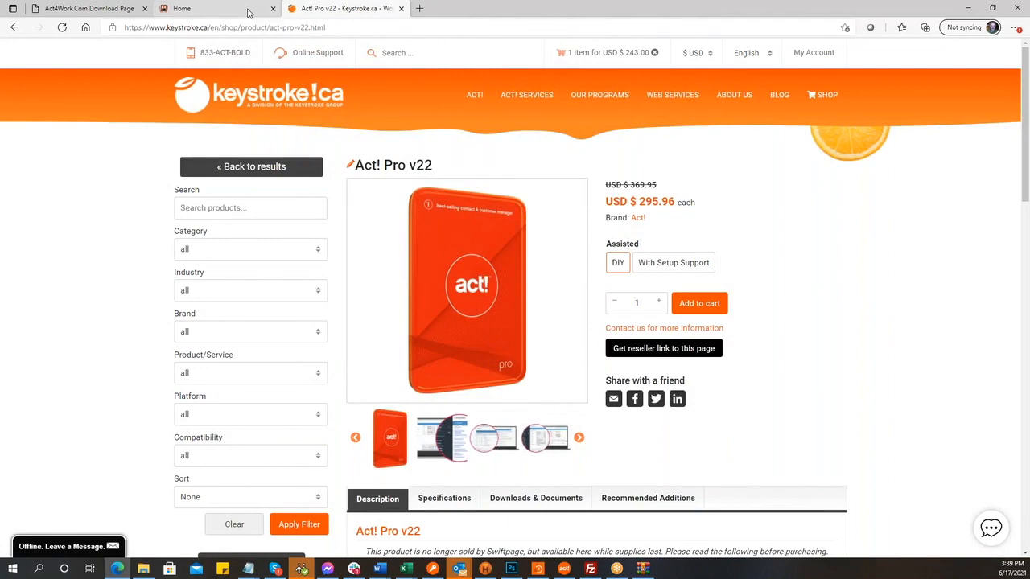
pyautogui.click(317, 27)
pyautogui.hotkey('ctrl', 'v')
pyautogui.press('Return')
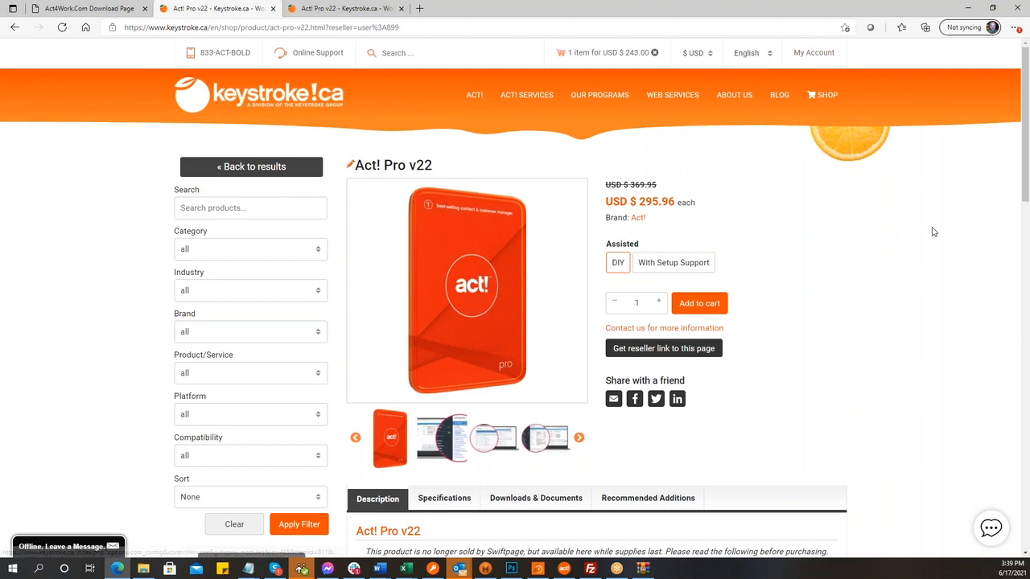
pyautogui.moveTo(811, 55)
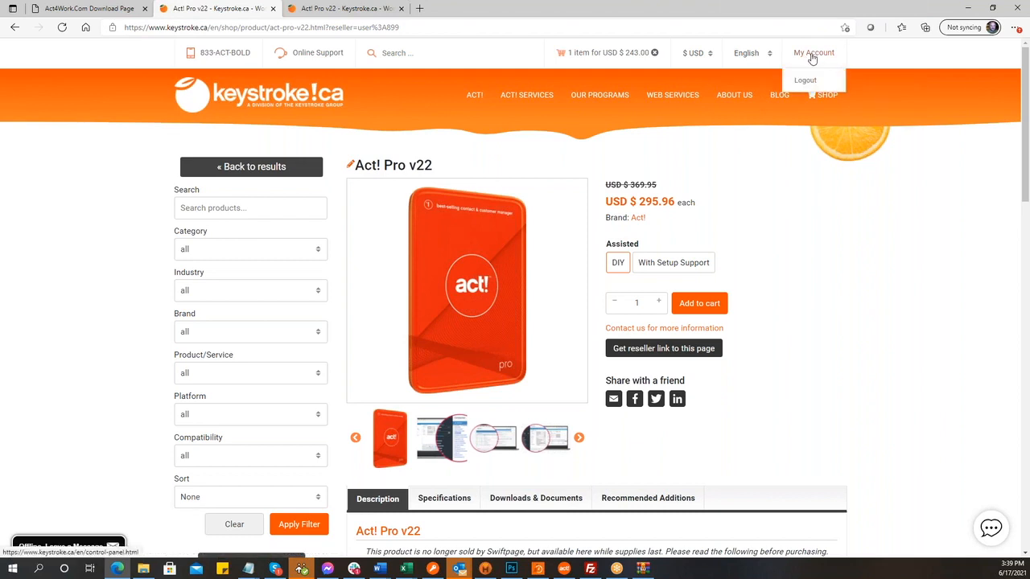
pyautogui.click(804, 80)
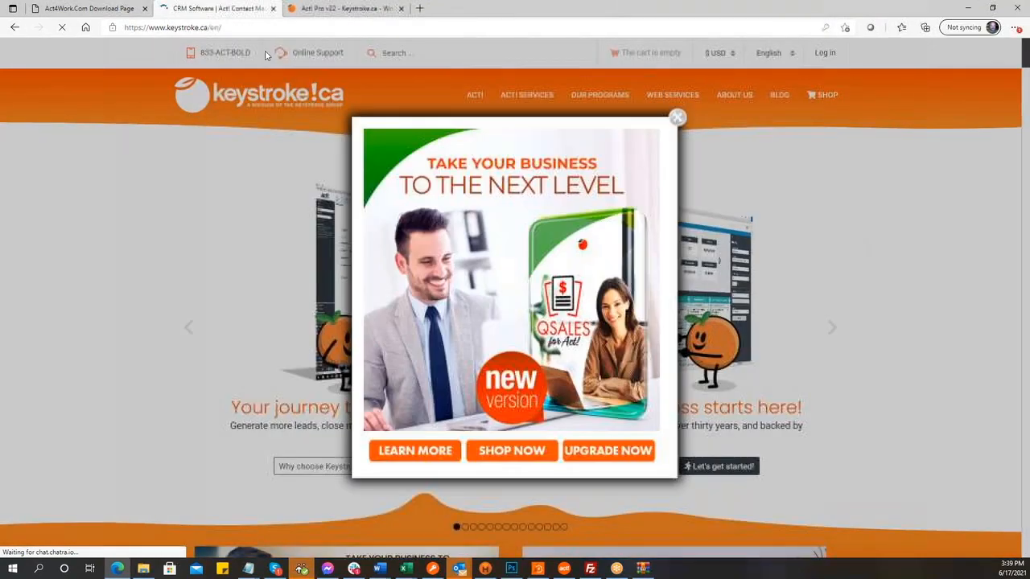
pyautogui.click(676, 118)
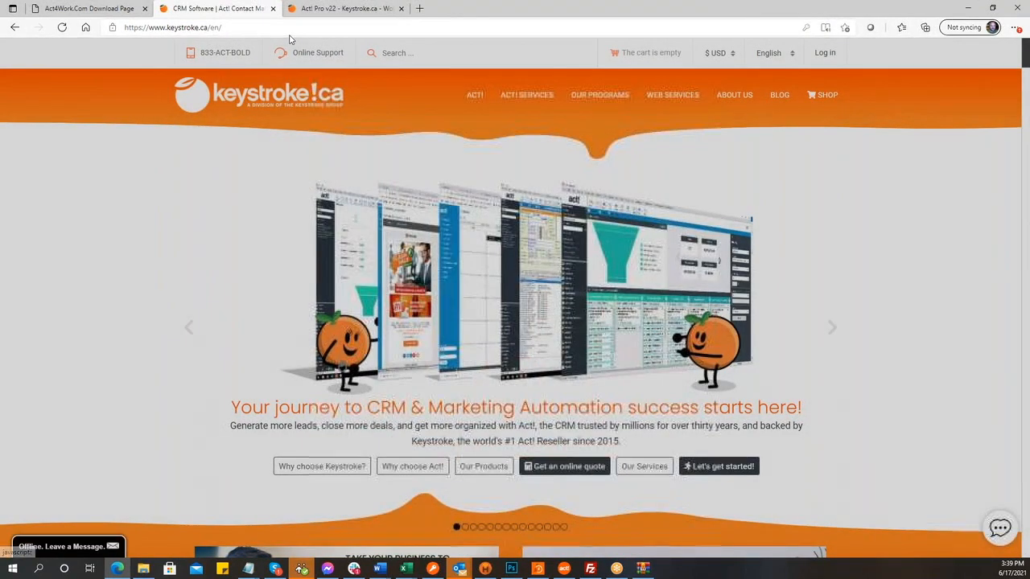
pyautogui.click(259, 27)
pyautogui.hotkey('ctrl', 'v')
pyautogui.press('Return')
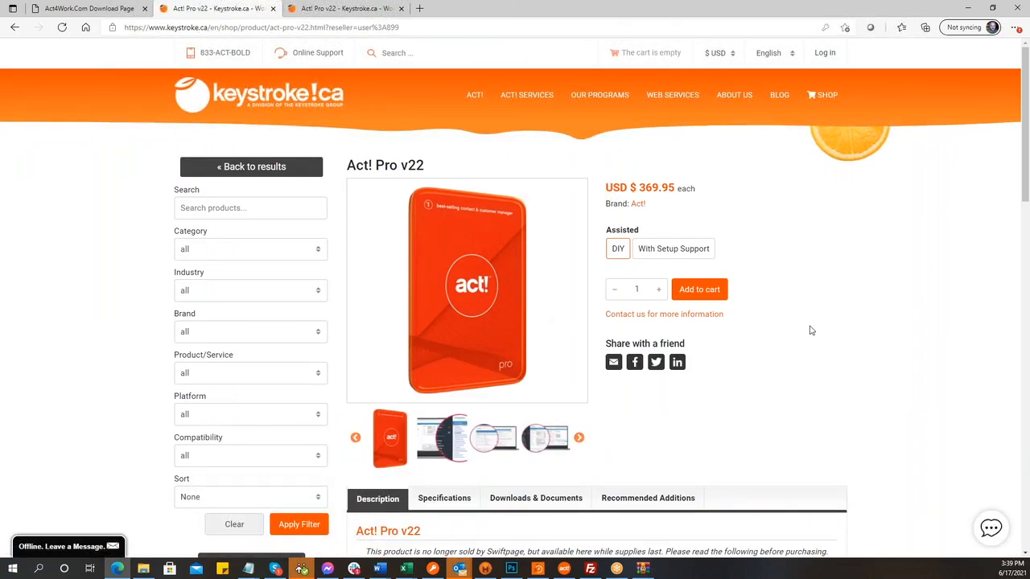
# - Add Act! Pro v22 to the cart, accept the terms and advance checkout to the Address step
pyautogui.click(711, 290)
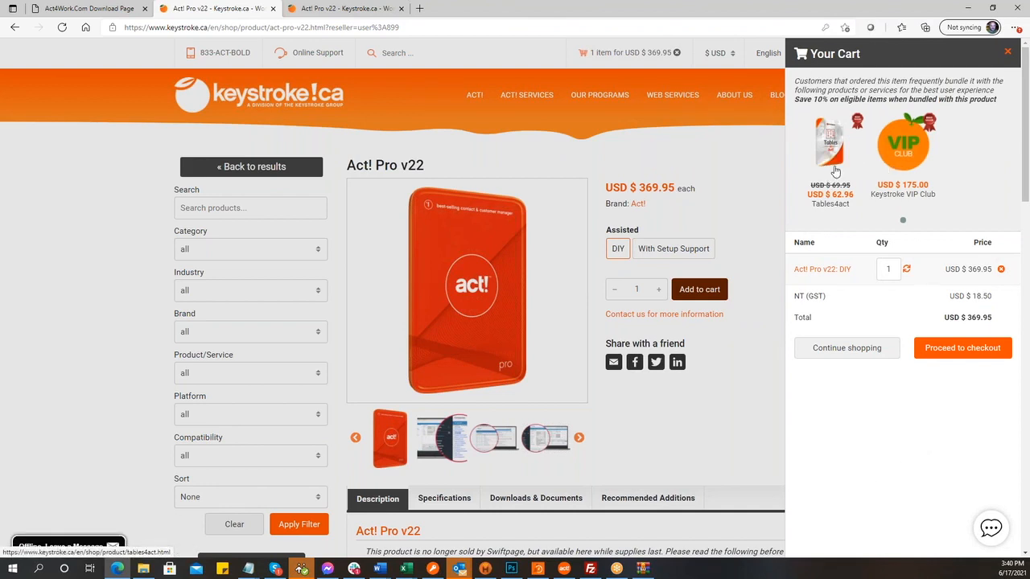
pyautogui.click(945, 354)
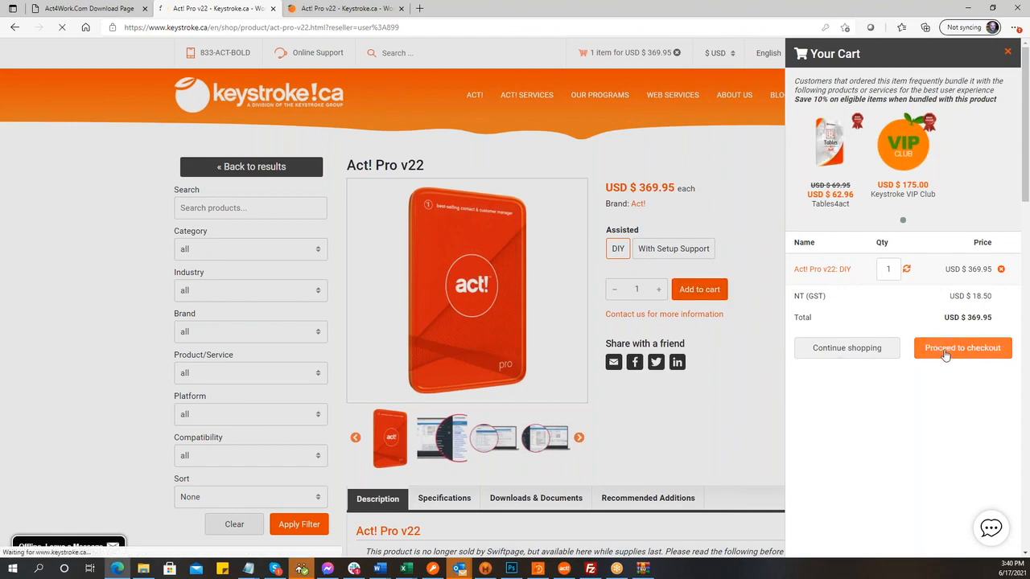
pyautogui.scroll(-2, 945, 355)
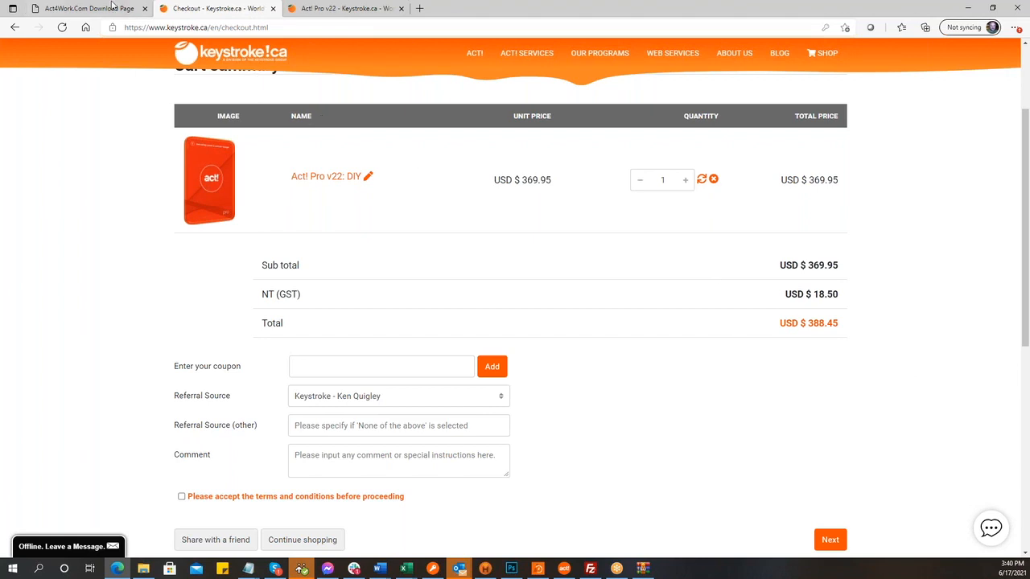
pyautogui.click(308, 8)
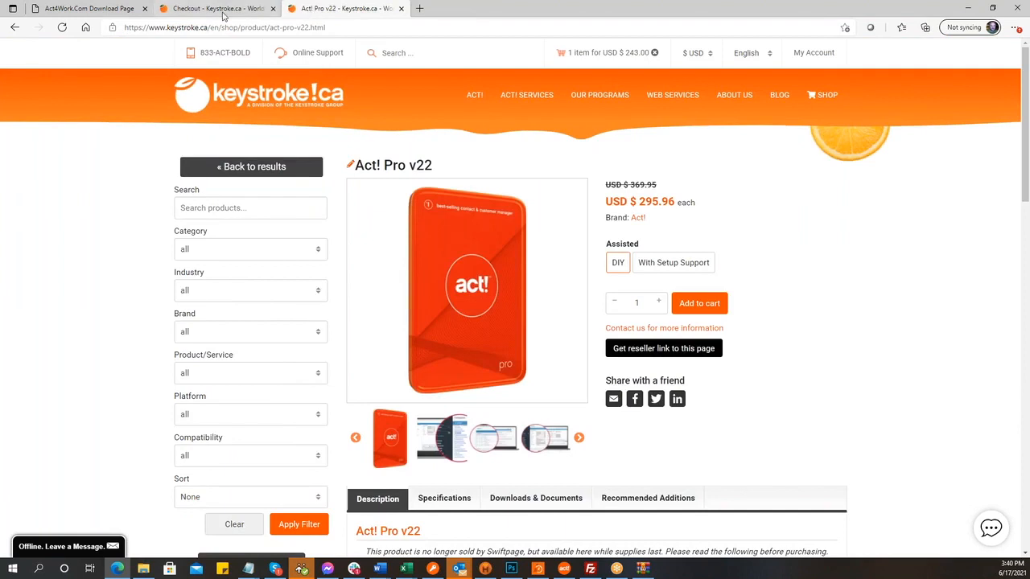
pyautogui.click(224, 11)
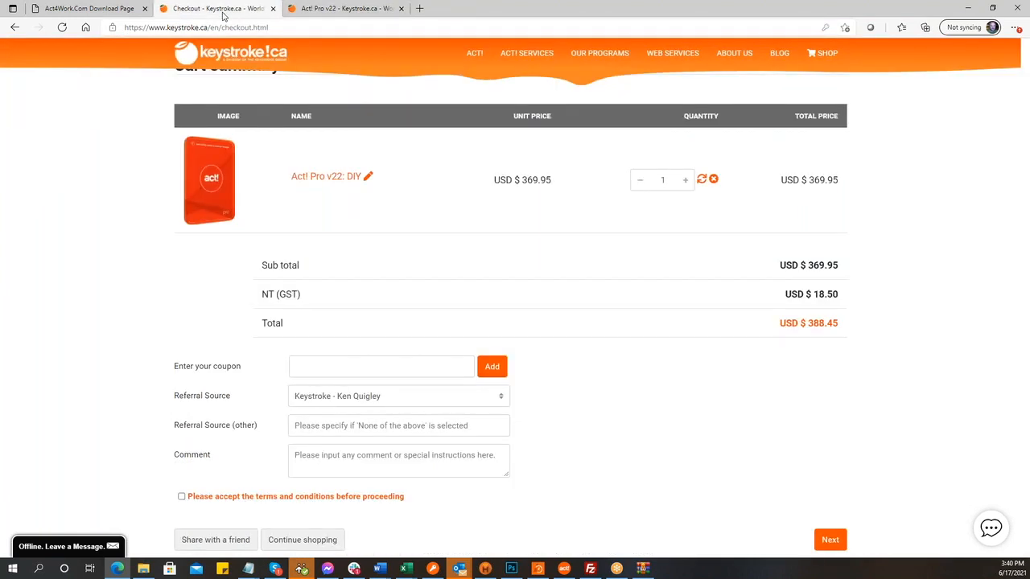
pyautogui.click(829, 541)
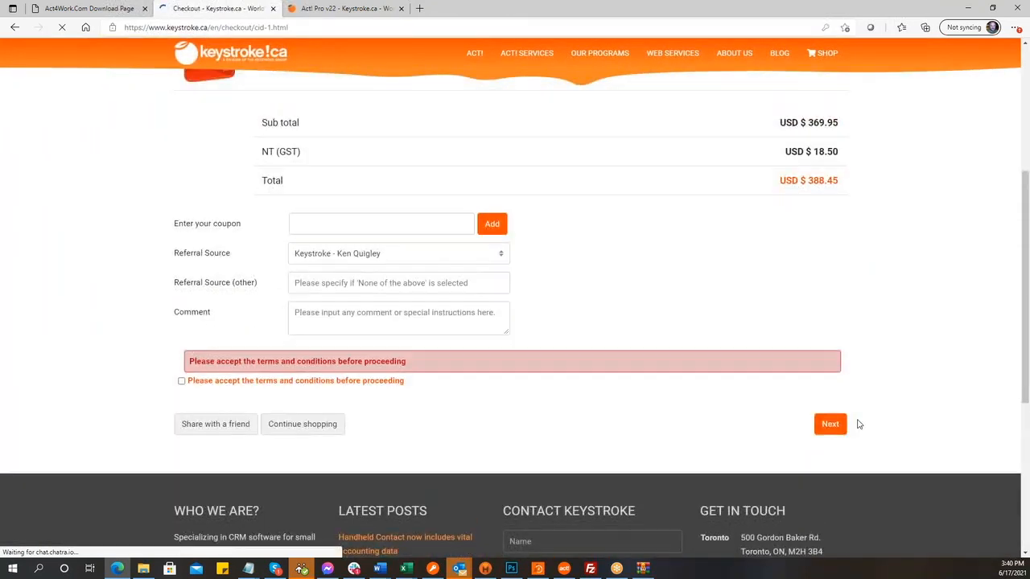
pyautogui.click(182, 460)
pyautogui.click(830, 475)
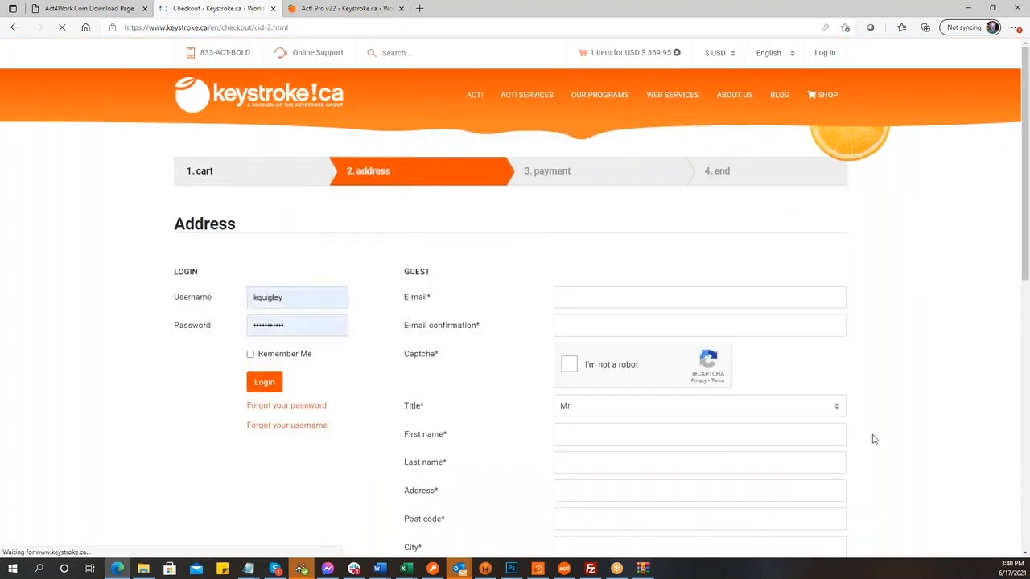
pyautogui.scroll(-5, 874, 439)
pyautogui.scroll(4, 874, 439)
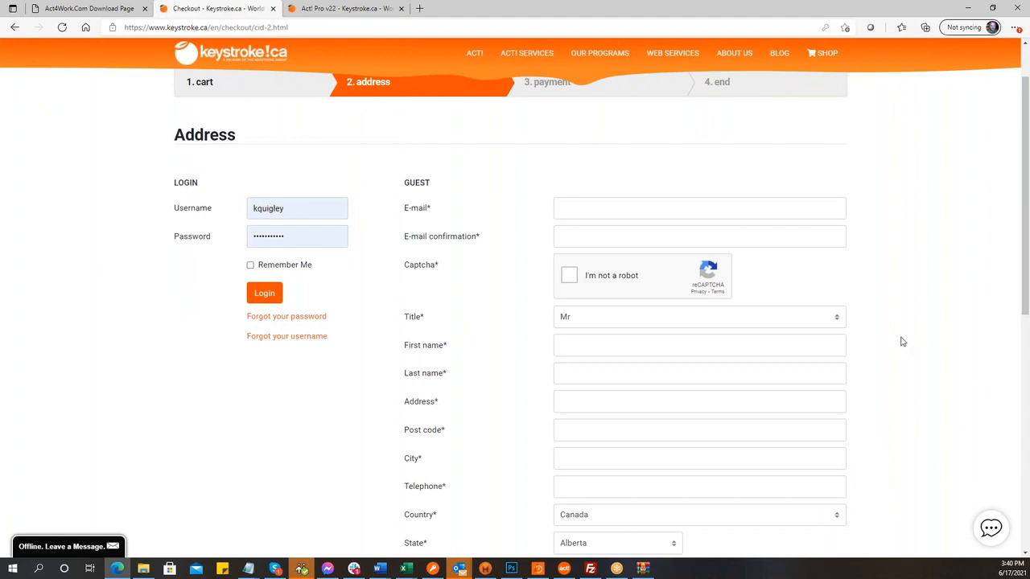
pyautogui.scroll(1, 901, 341)
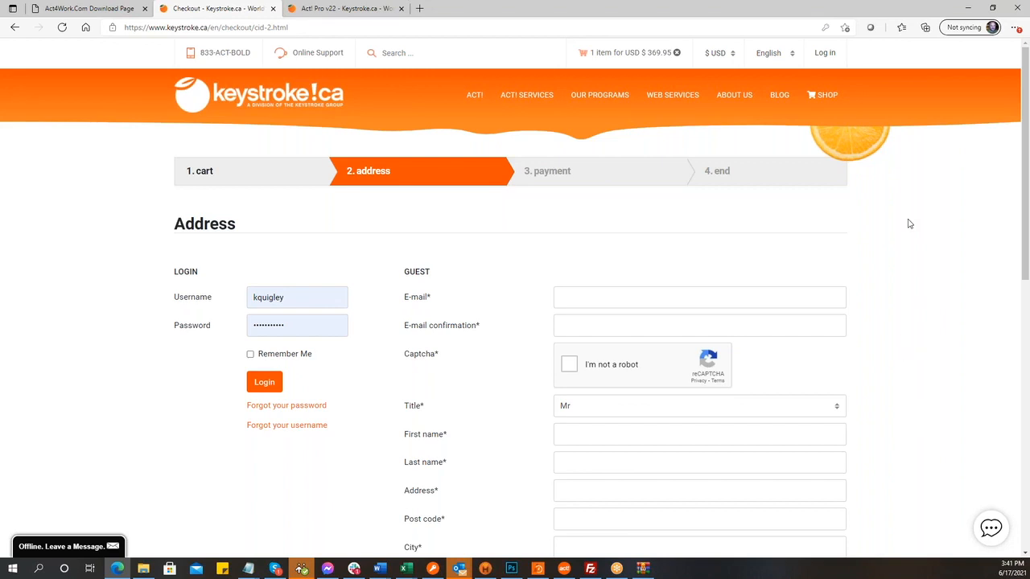
pyautogui.click(302, 568)
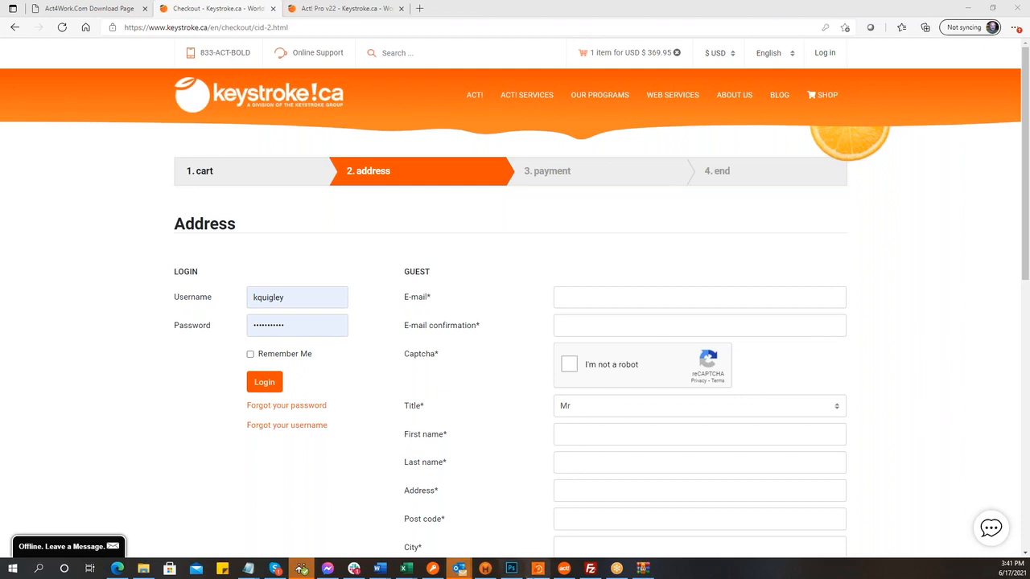
# - Review the Buy Now button in the Act! email
pyautogui.click(563, 571)
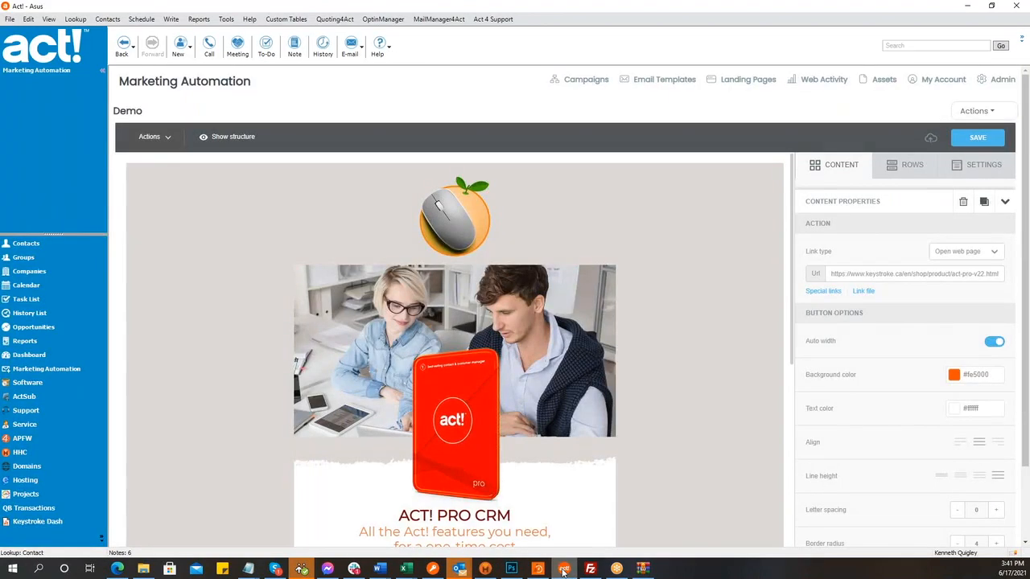
pyautogui.scroll(-4, 631, 328)
pyautogui.scroll(1, 632, 329)
pyautogui.scroll(-4, 632, 328)
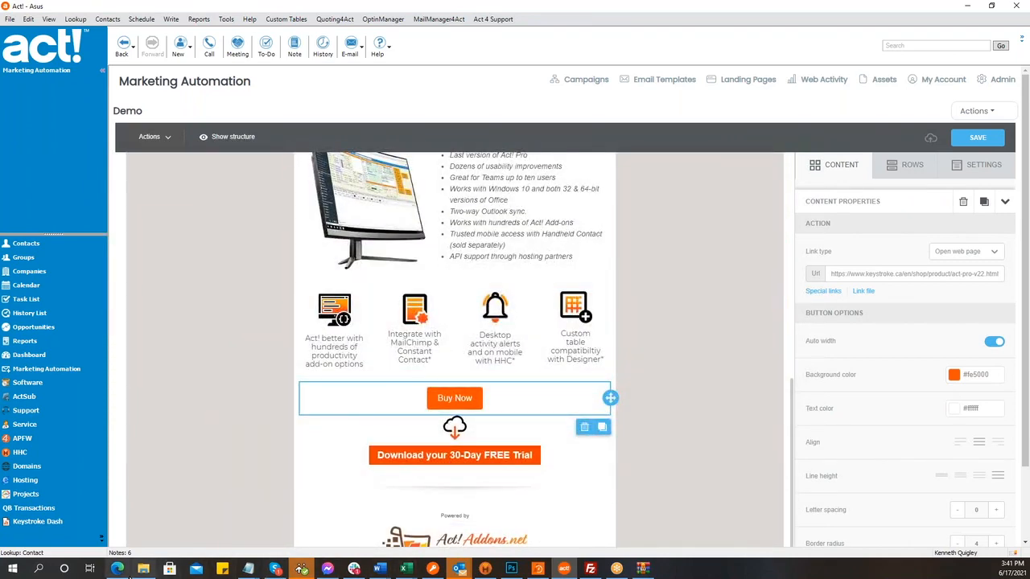
# - Replace the shop address path with 'actpro' to reach the Act! Pro v22 page via keystroke.ca/actpro
pyautogui.click(119, 570)
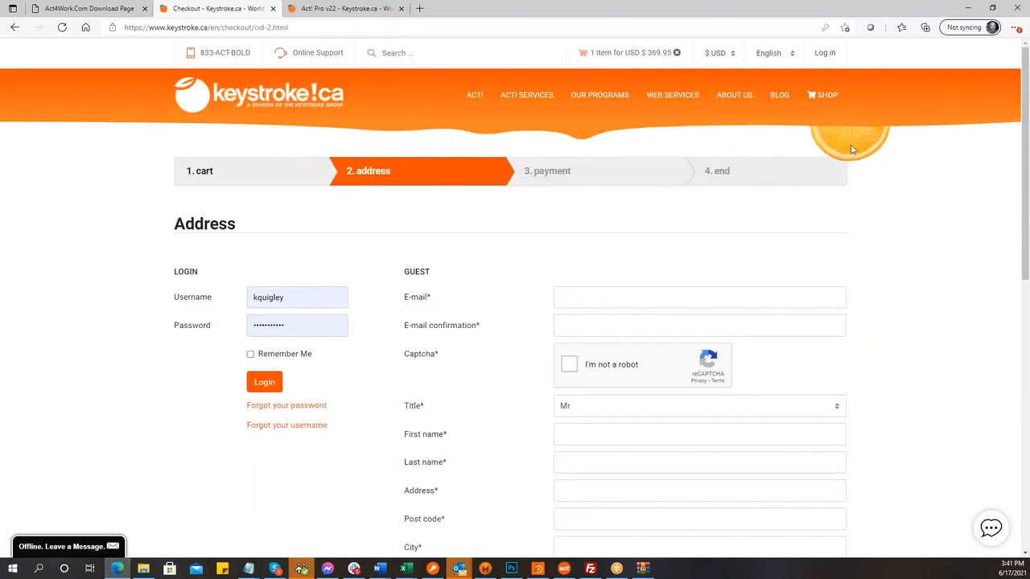
pyautogui.click(827, 97)
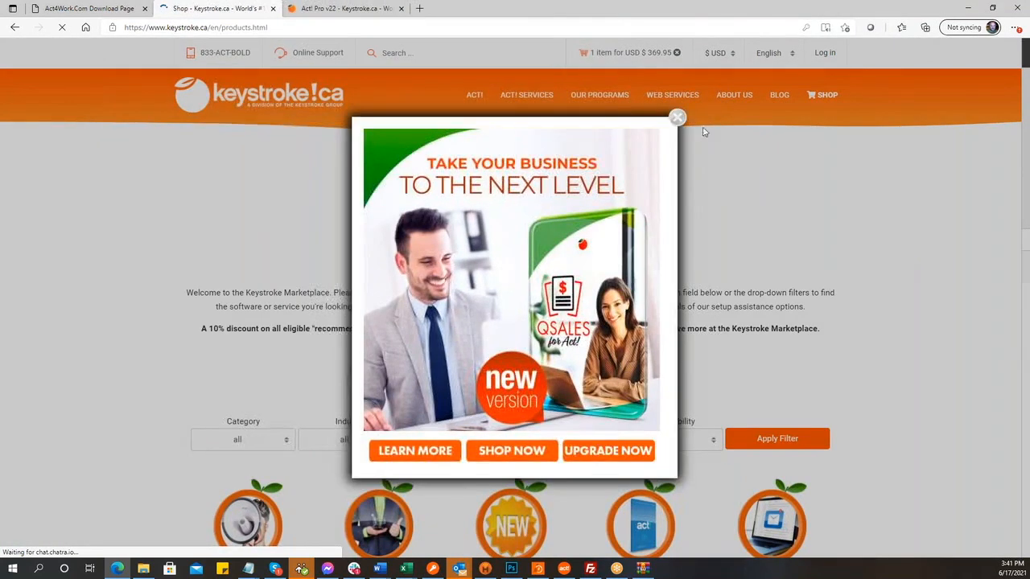
pyautogui.click(677, 118)
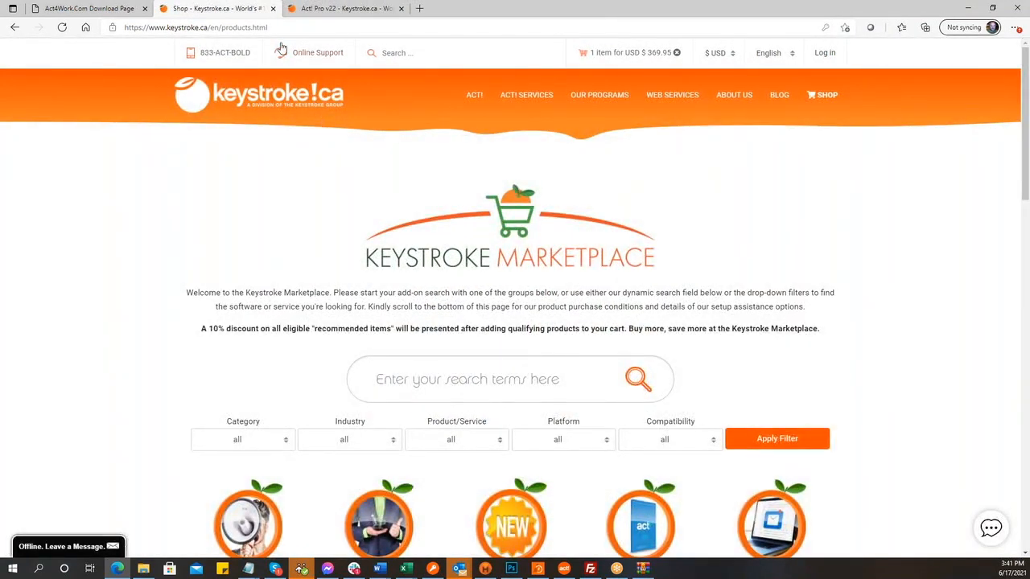
pyautogui.click(244, 28)
pyautogui.click(243, 28)
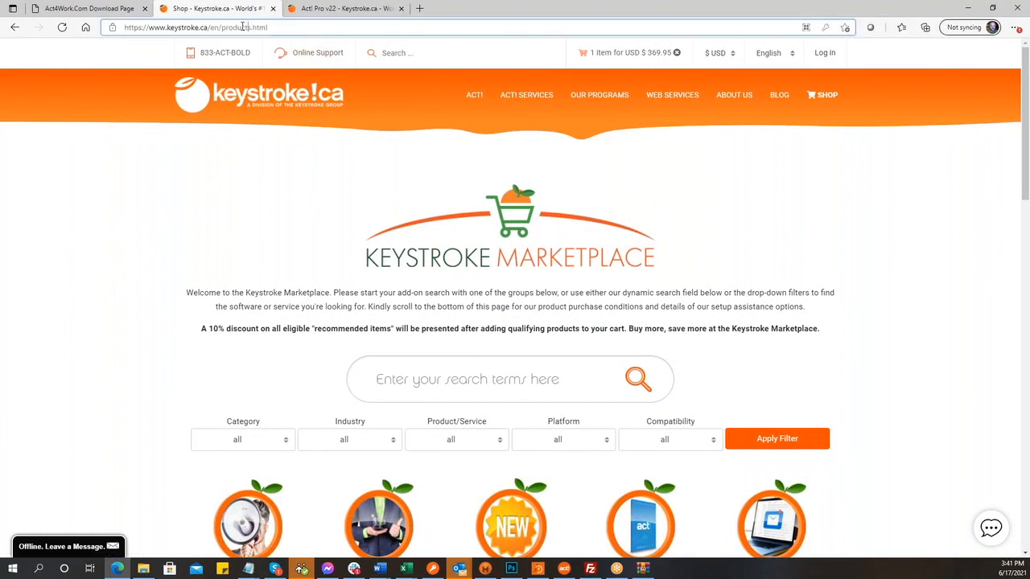
pyautogui.moveTo(212, 28); pyautogui.dragTo(269, 27)
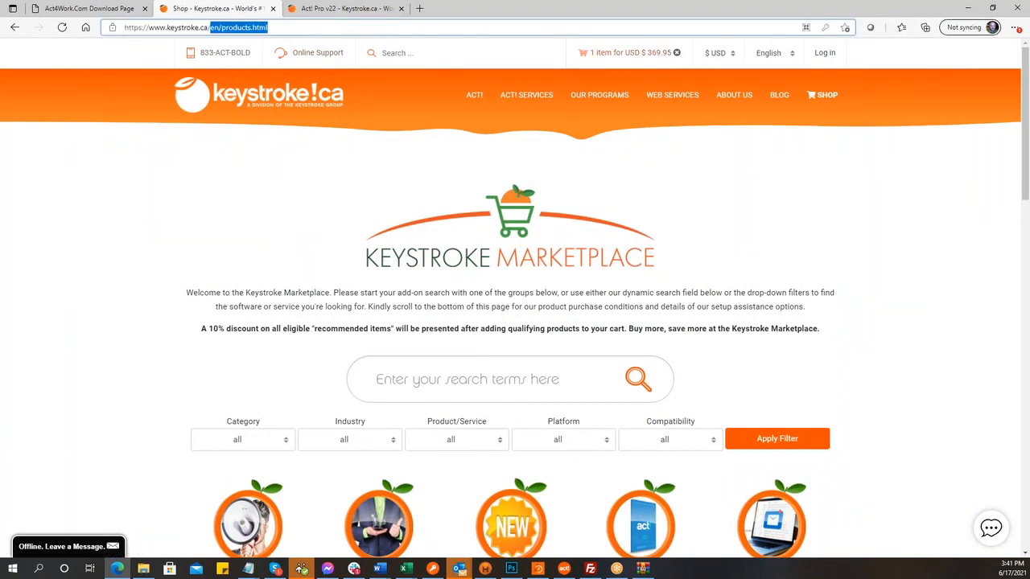
pyautogui.write('act')
pyautogui.write('o')
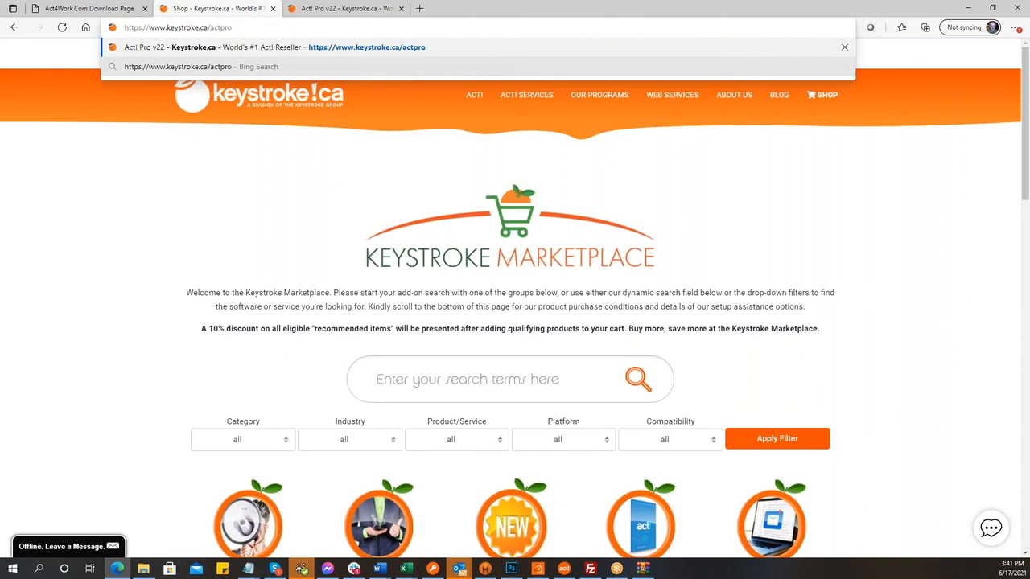
pyautogui.press('Return')
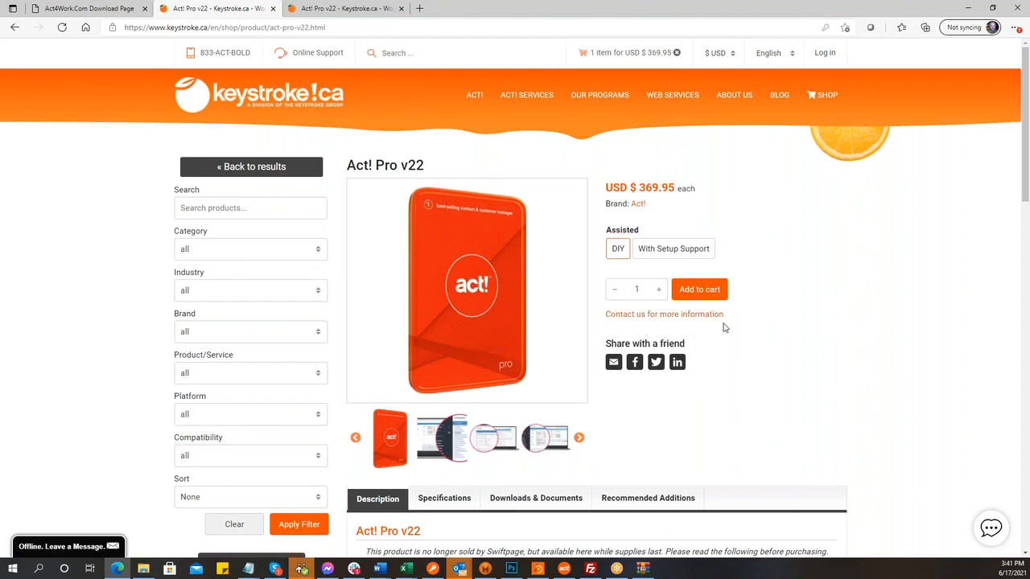
pyautogui.click(576, 571)
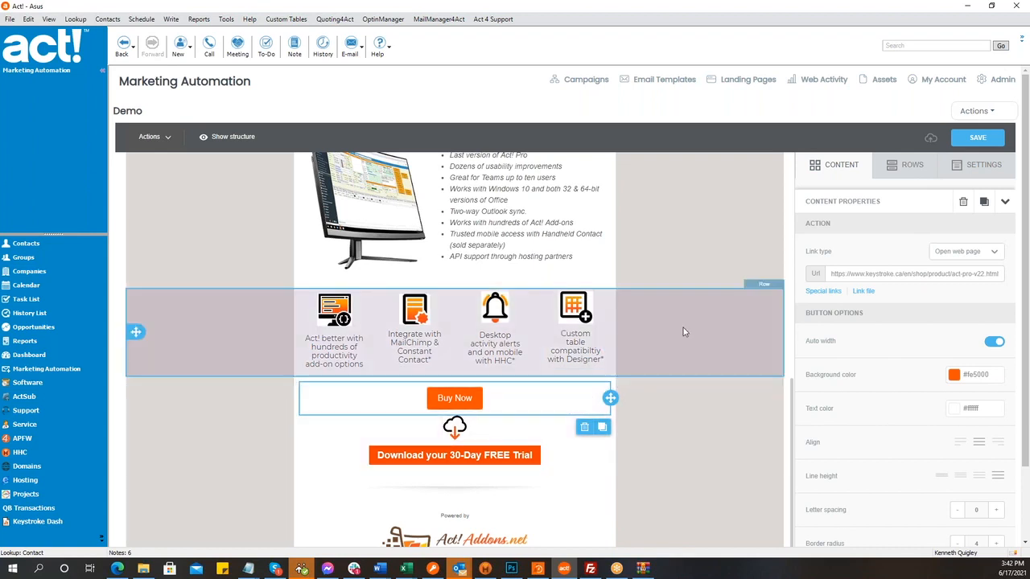
pyautogui.scroll(5, 694, 394)
pyautogui.scroll(2, 696, 399)
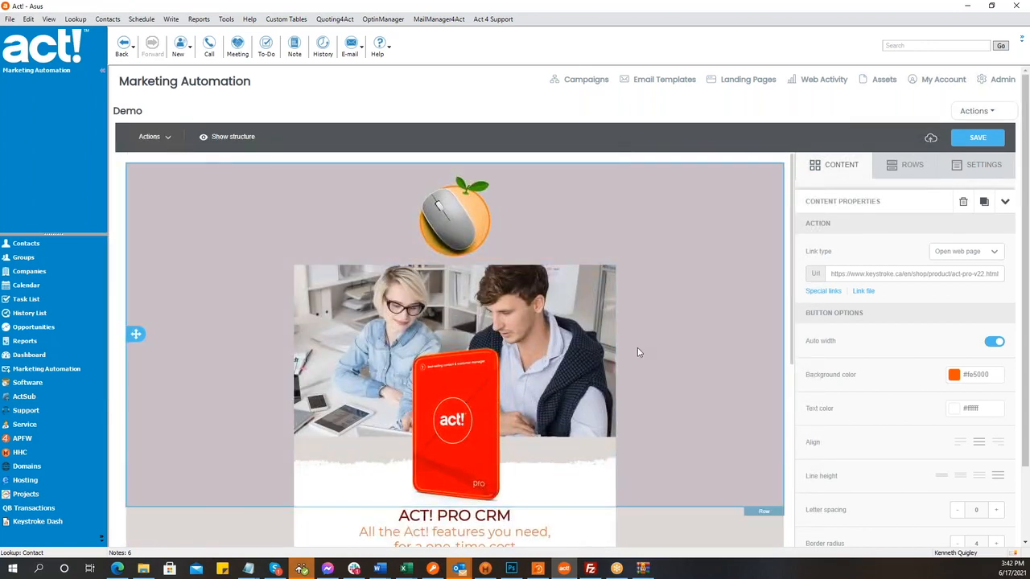
pyautogui.scroll(-5, 637, 350)
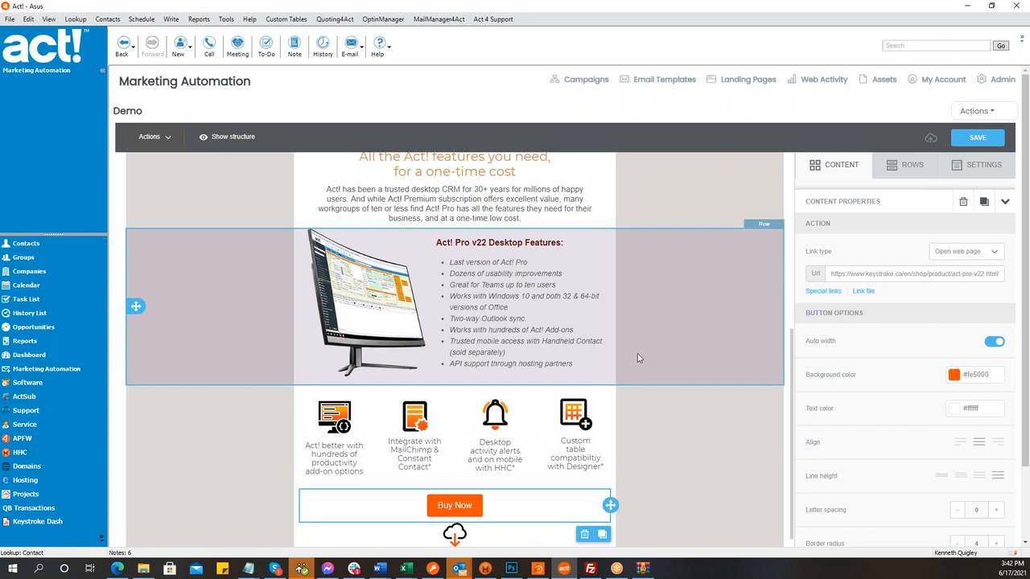
pyautogui.scroll(-3, 637, 357)
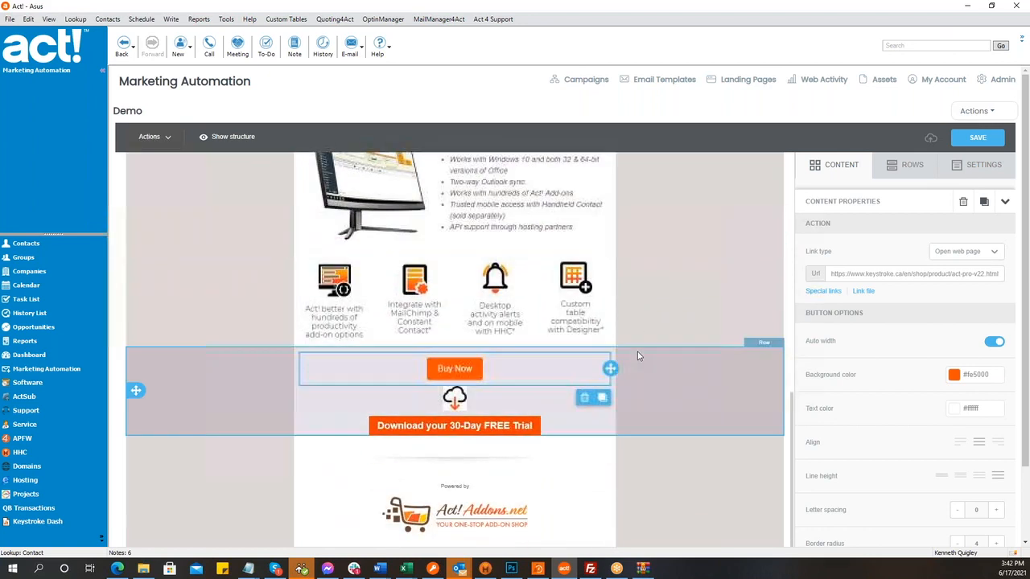
pyautogui.click(495, 368)
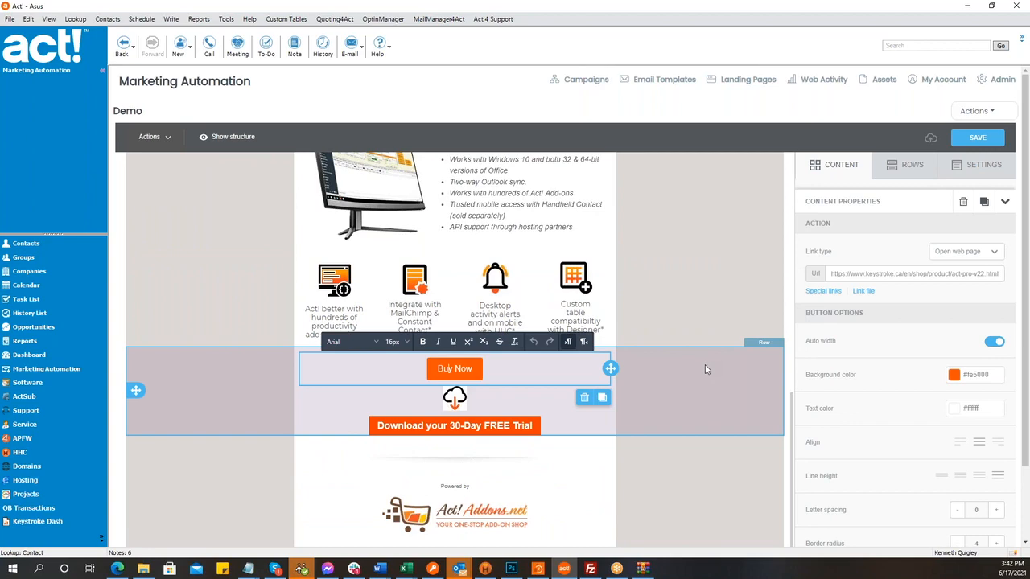
pyautogui.scroll(-2, 705, 365)
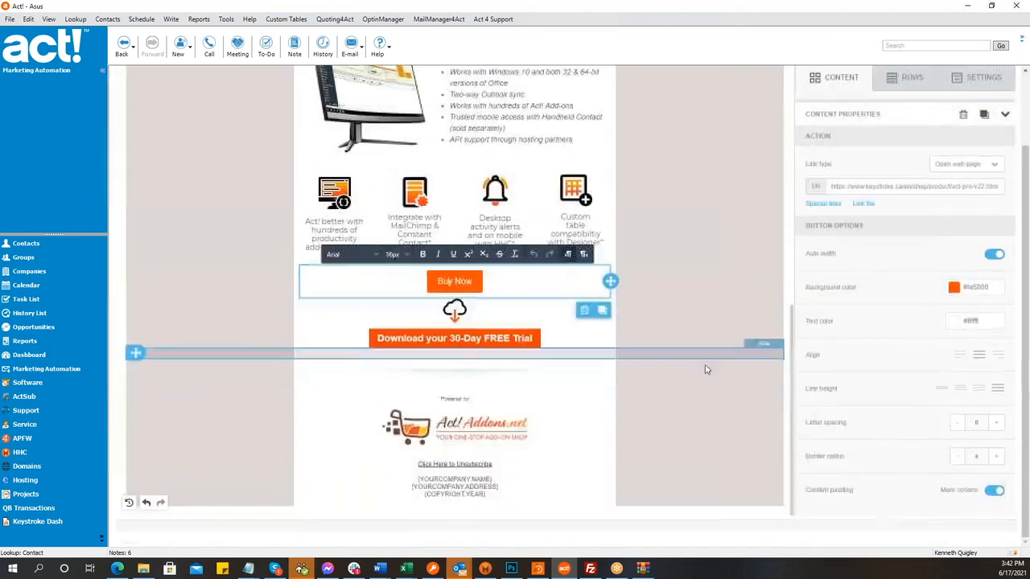
pyautogui.click(497, 427)
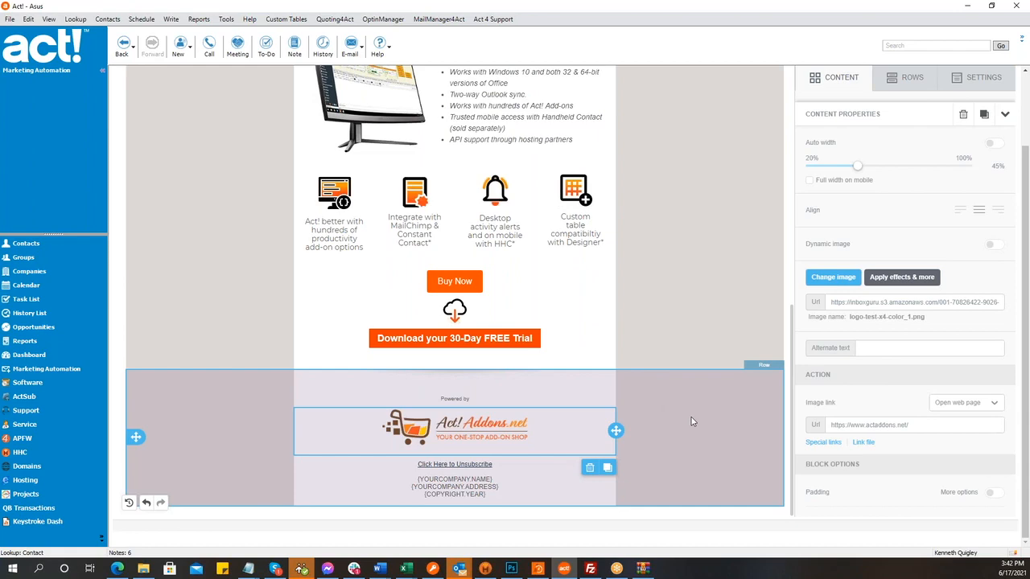
# - Sign in on keystroke.ca and open SHOP > New Products > QuickTasks for Act!
pyautogui.click(967, 9)
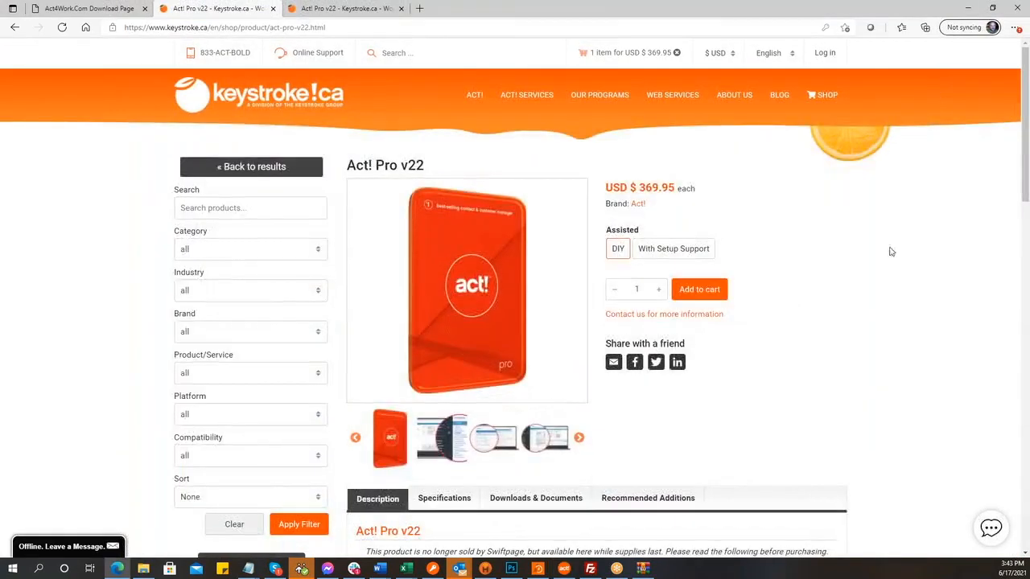
pyautogui.click(824, 53)
pyautogui.click(582, 300)
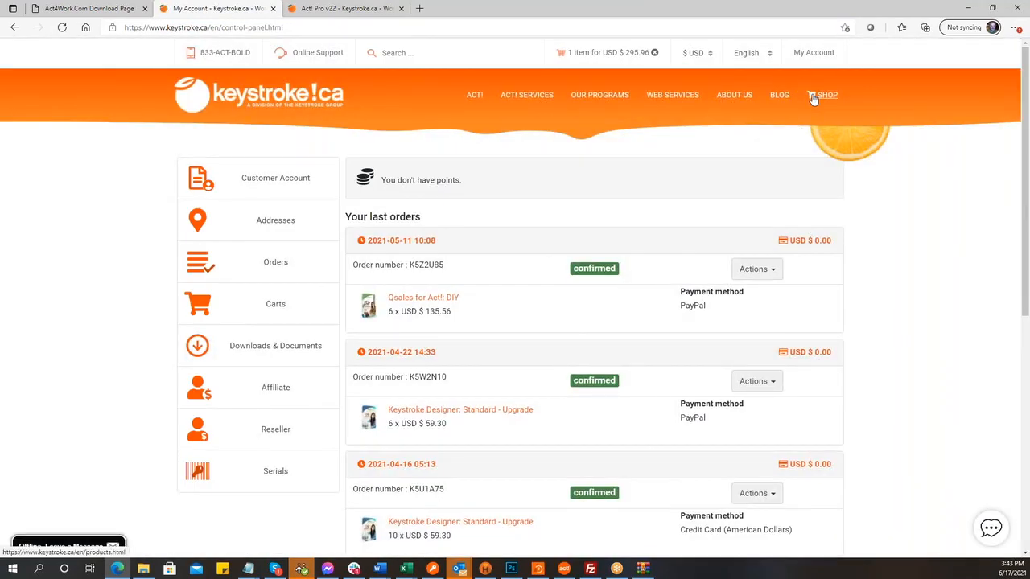
pyautogui.click(813, 98)
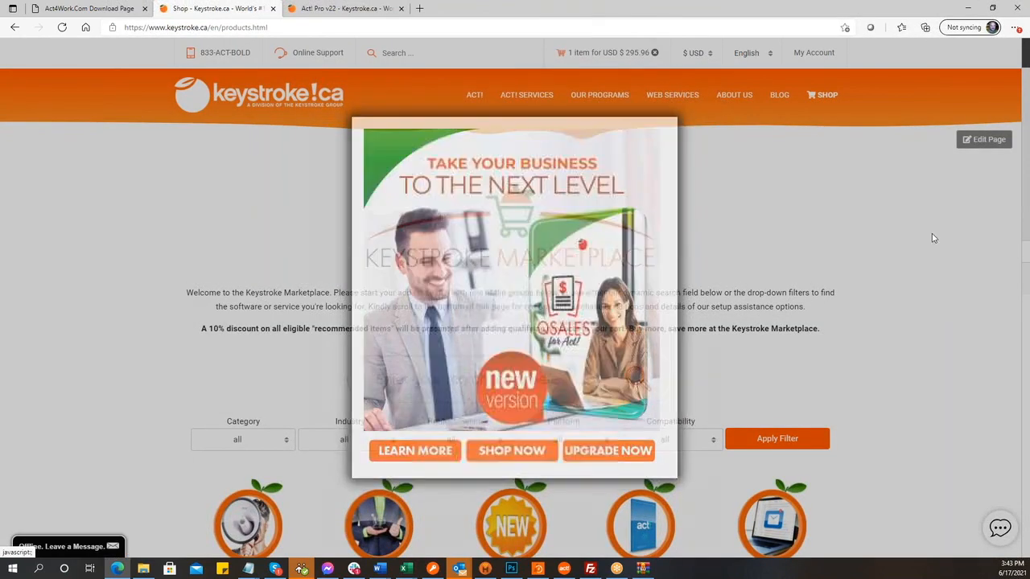
pyautogui.click(933, 238)
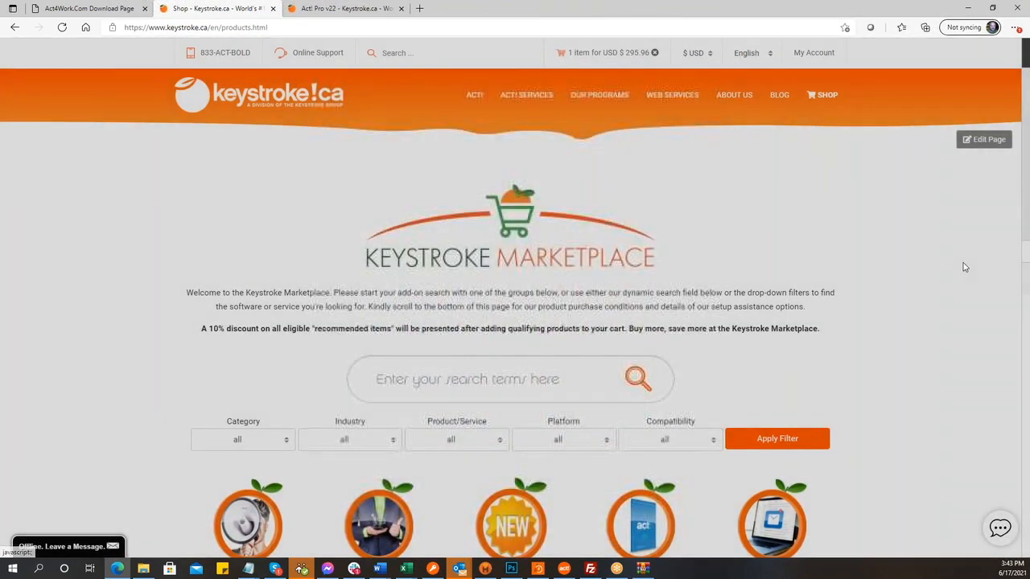
pyautogui.scroll(-5, 903, 287)
pyautogui.click(503, 133)
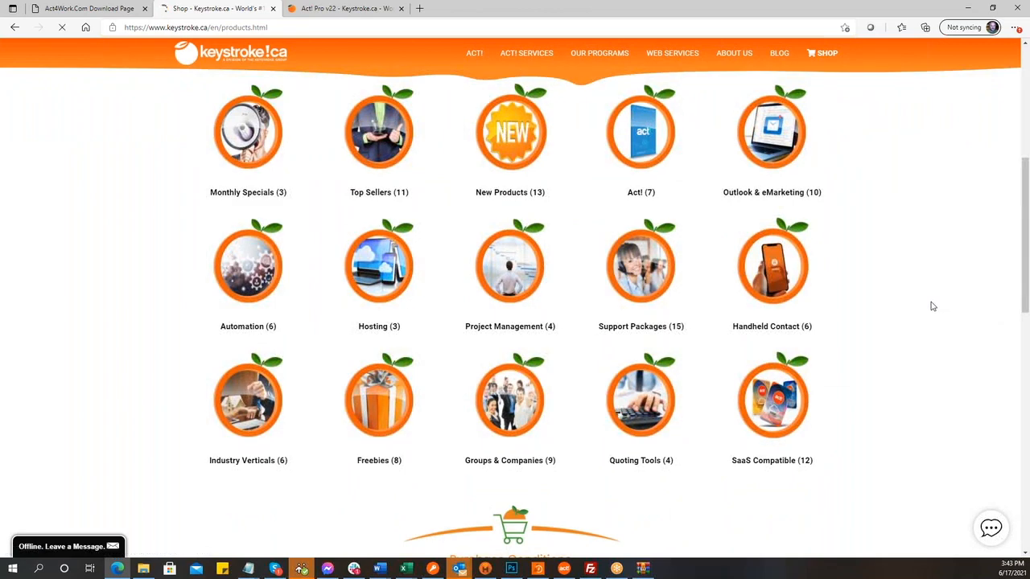
pyautogui.scroll(-4, 931, 306)
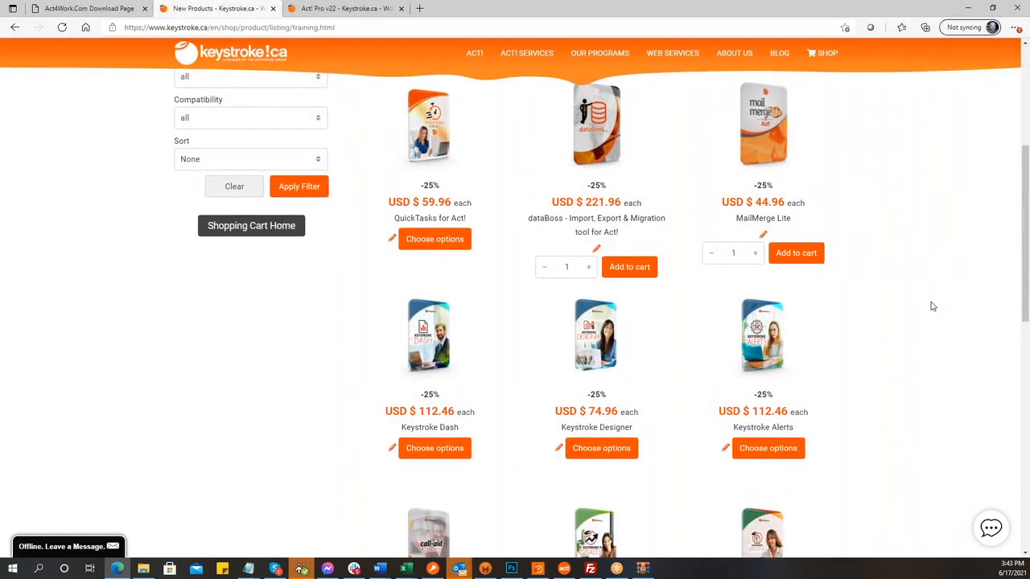
pyautogui.click(434, 127)
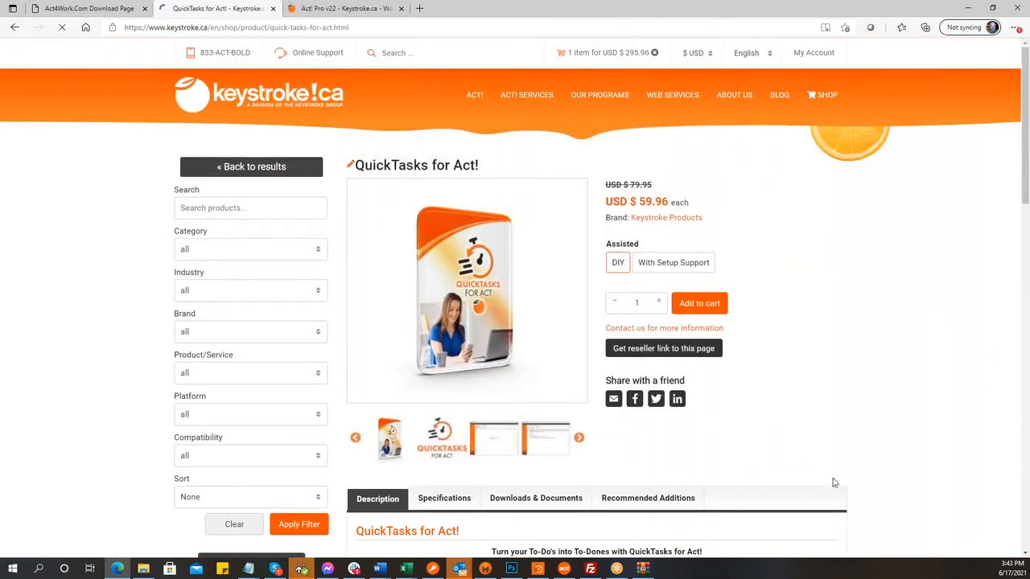
# - Copy the QuickTasks for Act! page's reseller link and close the link box
pyautogui.click(665, 352)
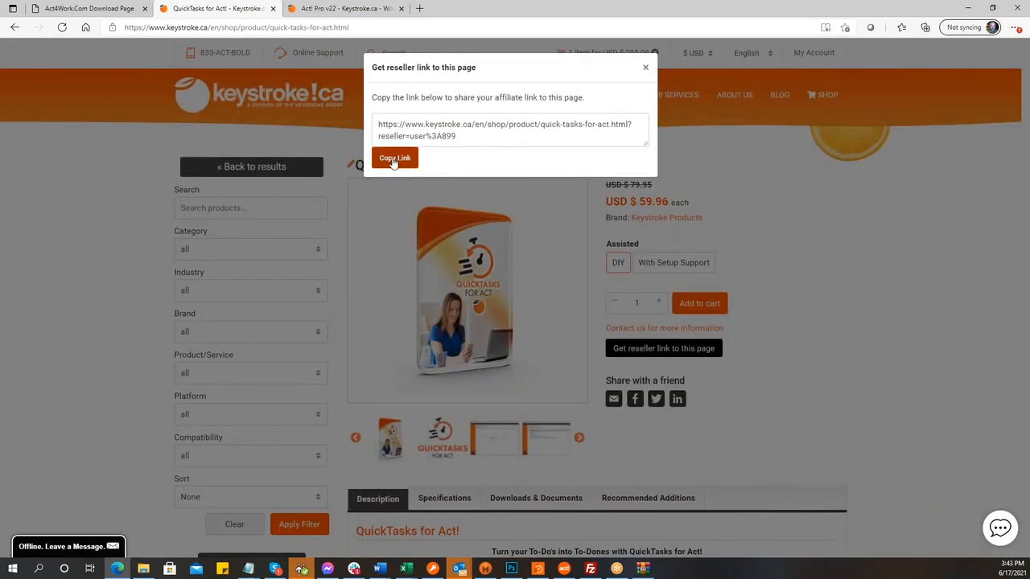
pyautogui.click(393, 160)
pyautogui.hotkey('ctrl', 'c')
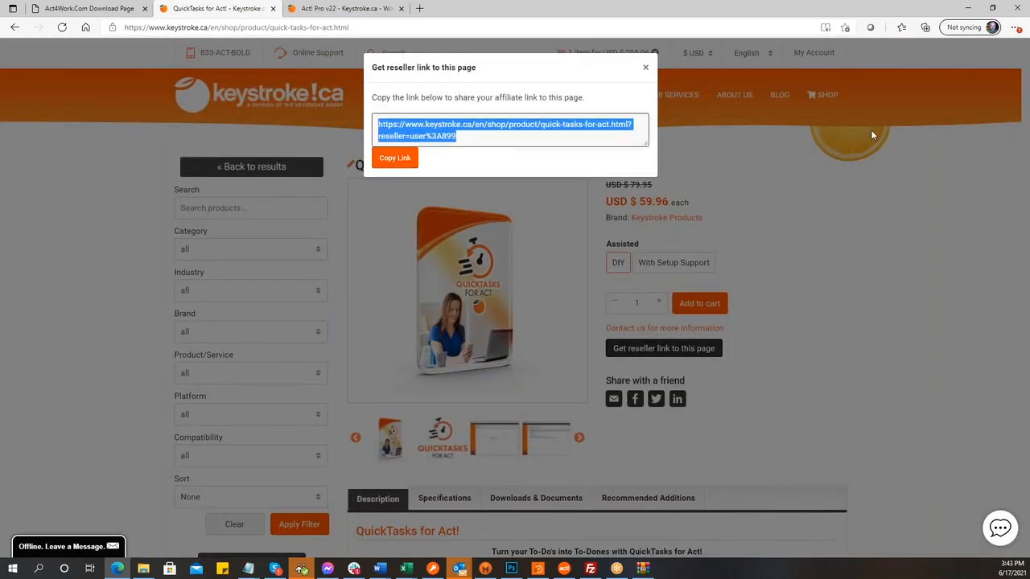
pyautogui.click(331, 8)
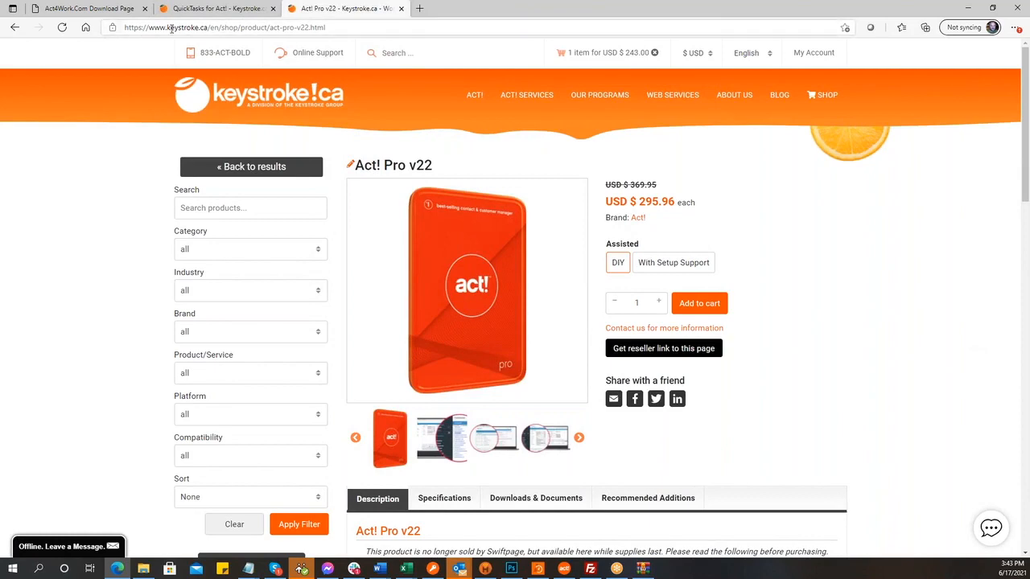
pyautogui.click(206, 9)
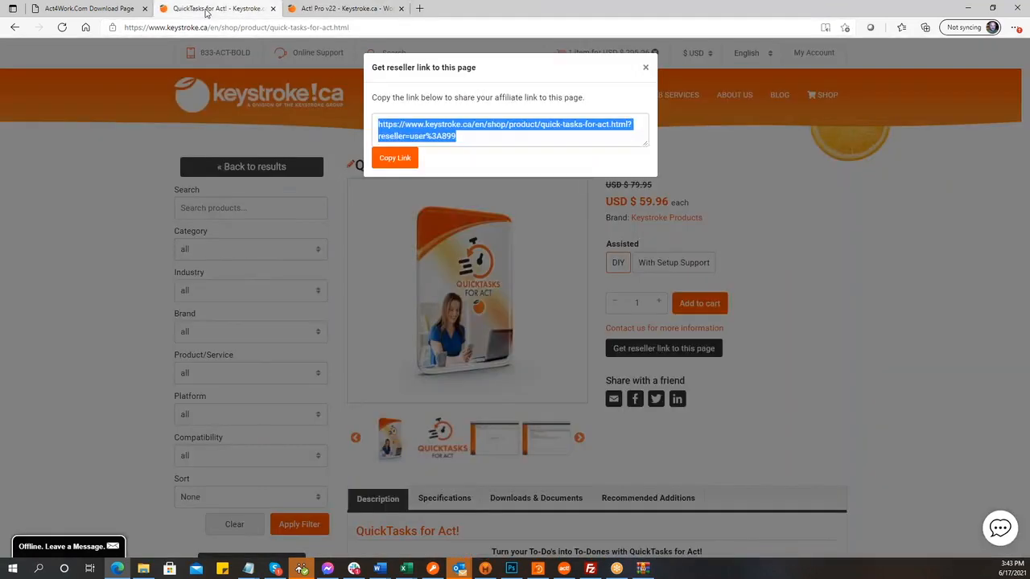
pyautogui.click(645, 68)
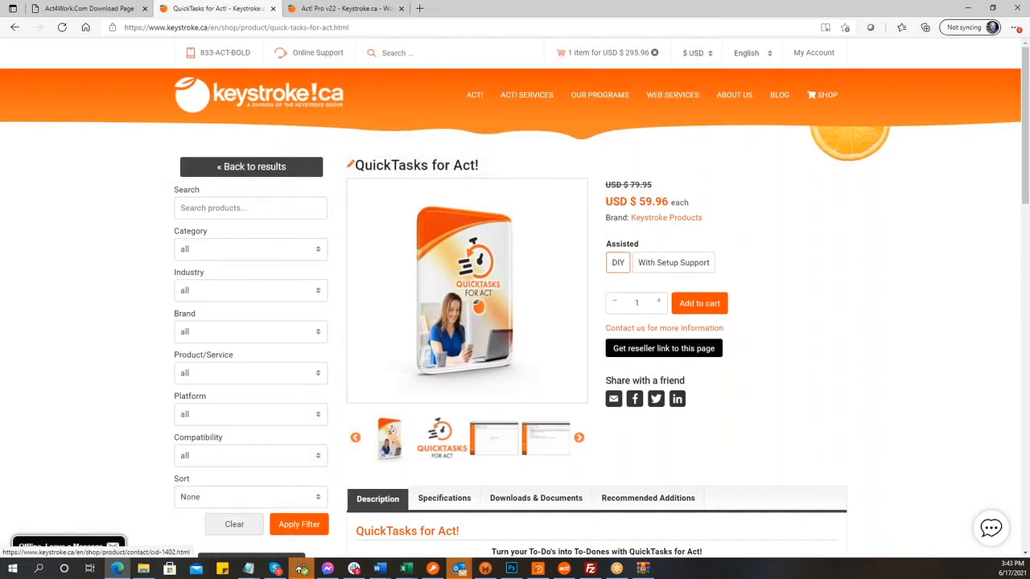
# - Load the QuickTasks reseller link in the Act! Pro v22 tab, then open the reseller account page
pyautogui.rightClick(446, 283)
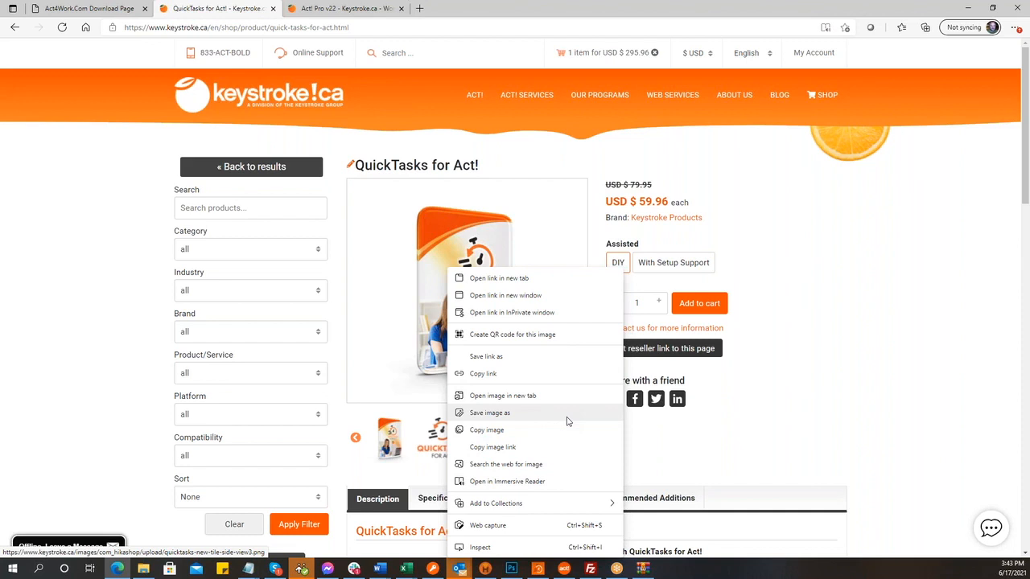
pyautogui.click(950, 260)
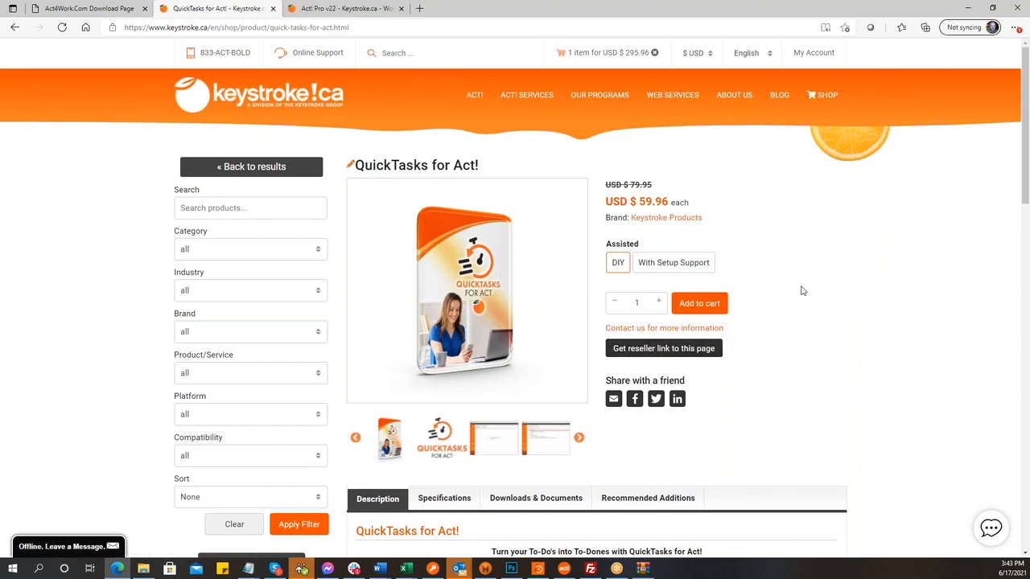
pyautogui.click(319, 11)
pyautogui.click(330, 27)
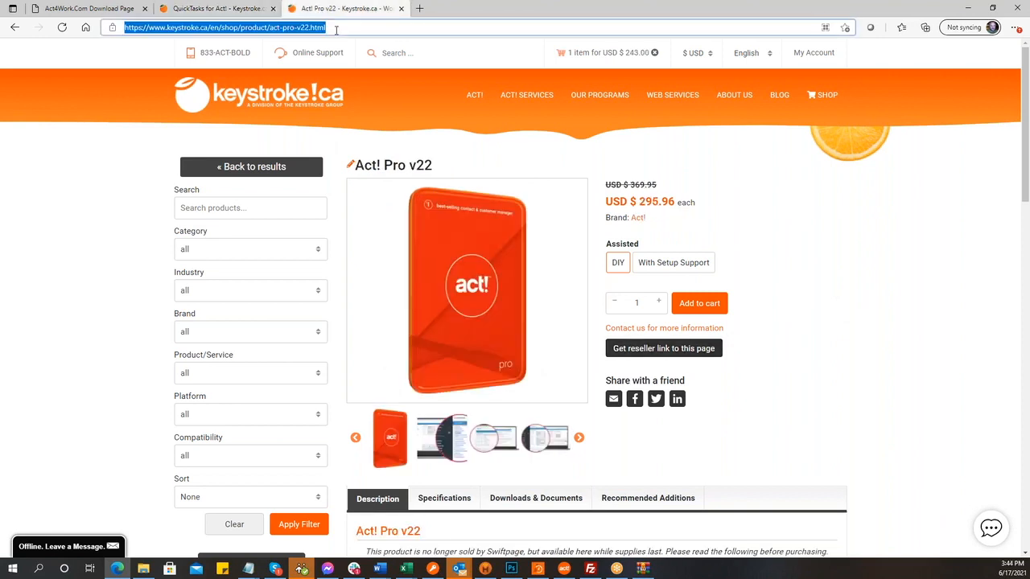
pyautogui.hotkey('ctrl', 'v')
pyautogui.press('Return')
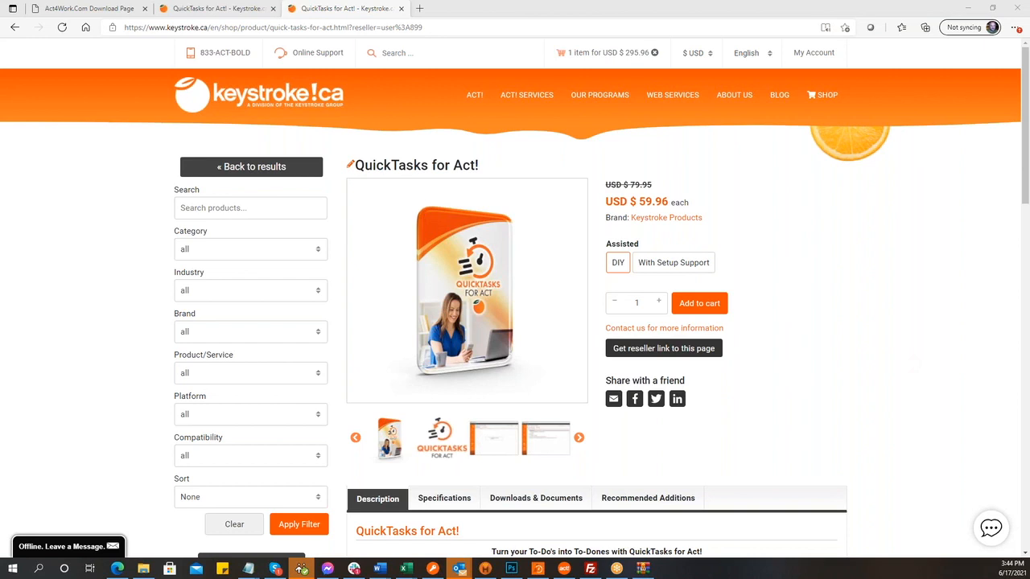
pyautogui.click(847, 280)
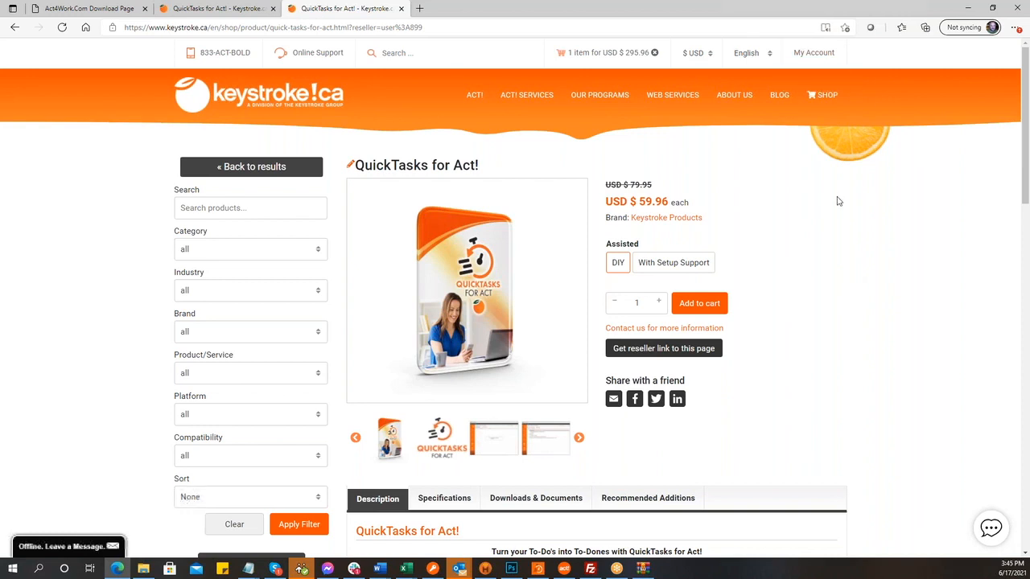
pyautogui.click(814, 54)
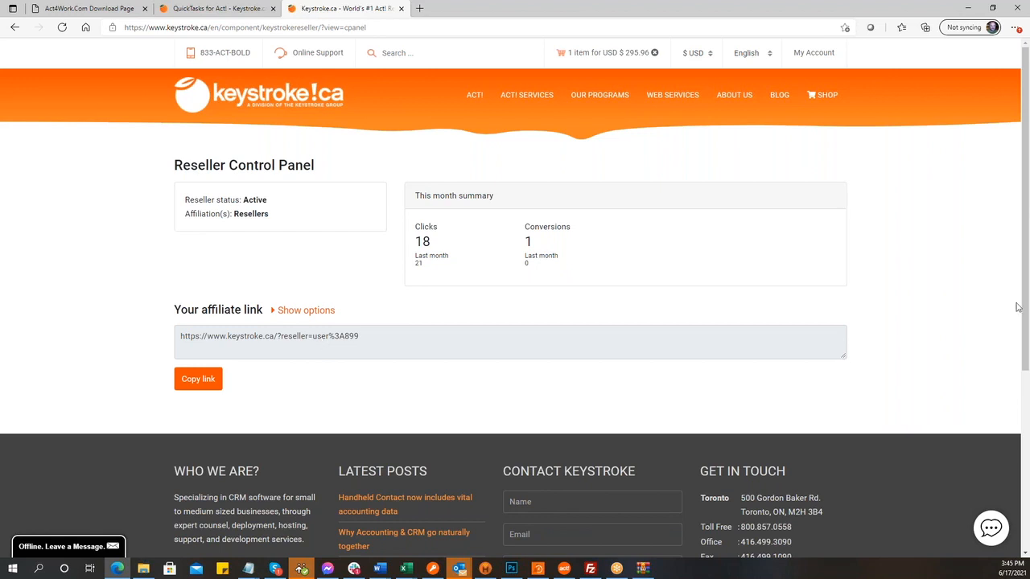
# - From SHOP, dismiss the promo popup and open QuickTasks for Act! (USD $59.96) via a category listing
pyautogui.click(828, 97)
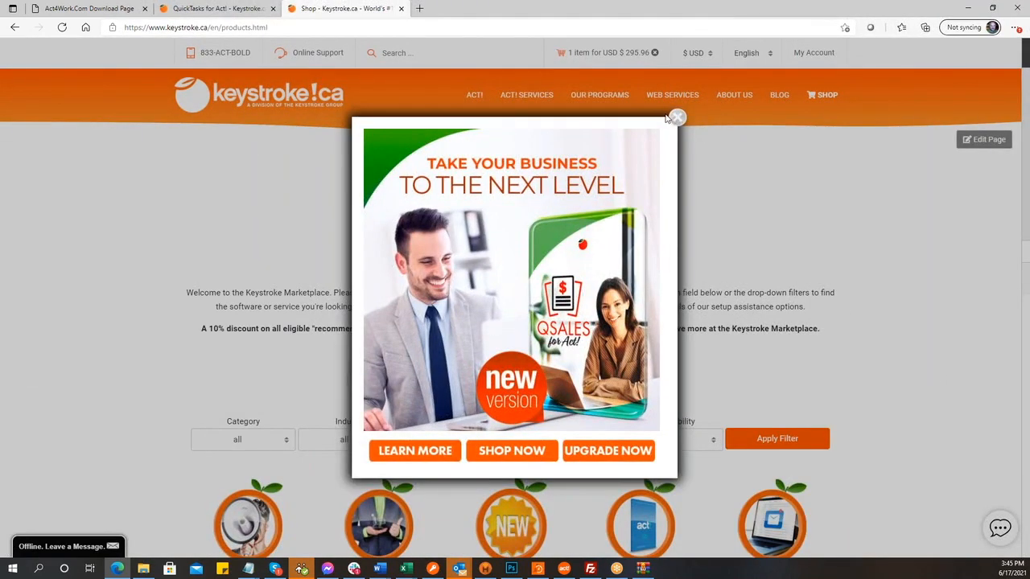
pyautogui.click(676, 117)
pyautogui.scroll(-1, 907, 298)
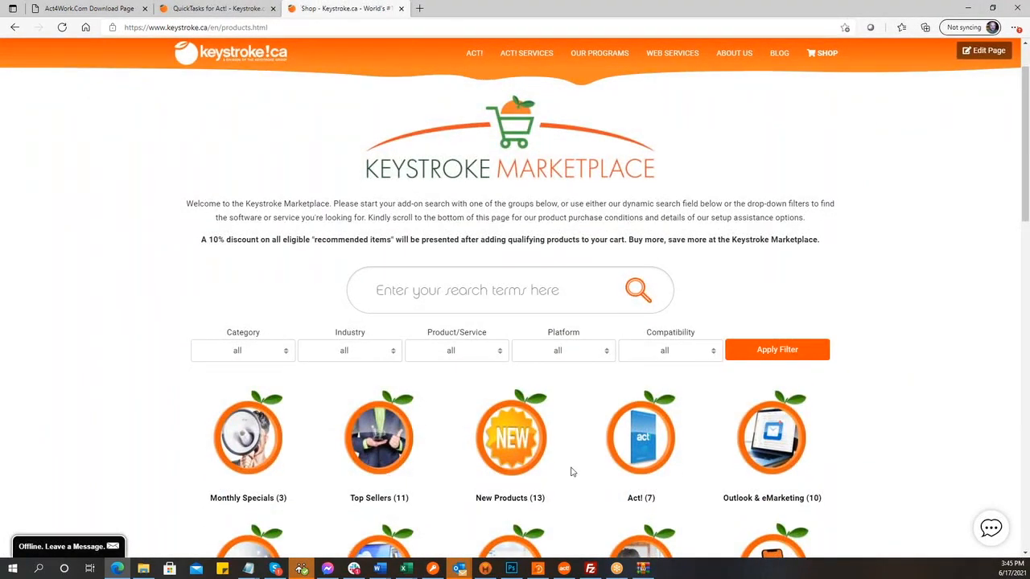
pyautogui.scroll(-3, 573, 472)
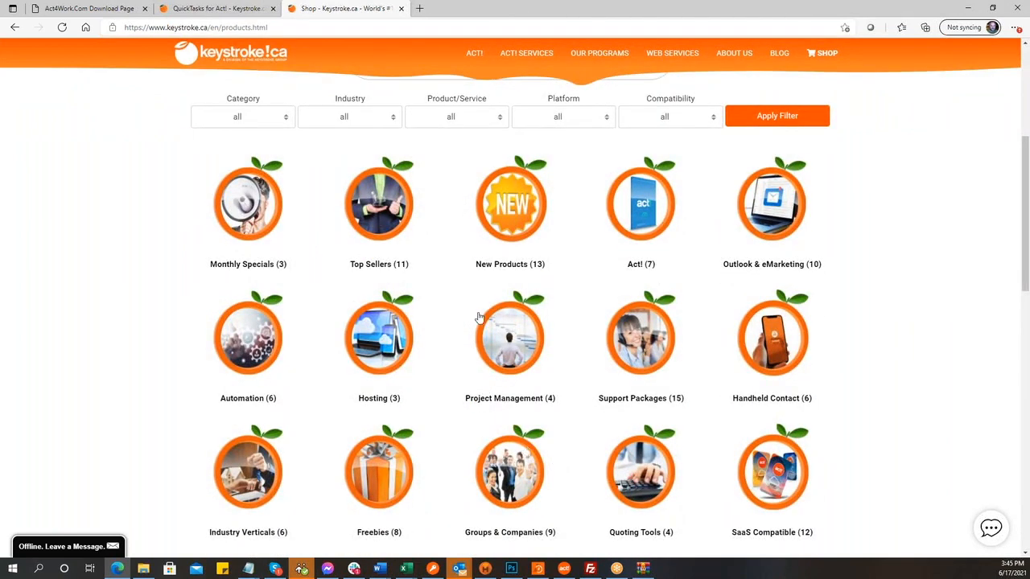
pyautogui.click(667, 362)
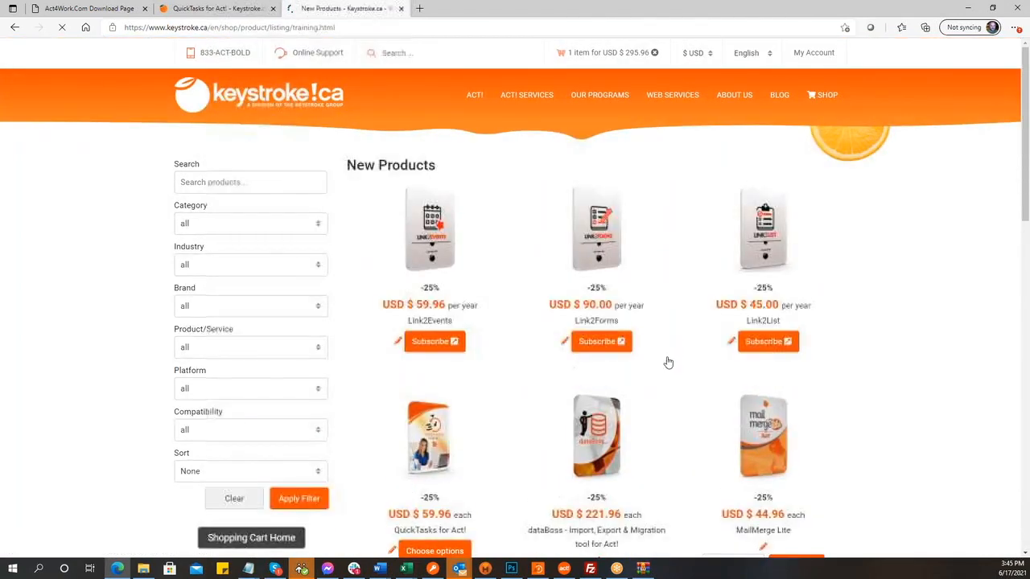
pyautogui.scroll(-2, 666, 362)
pyautogui.click(428, 279)
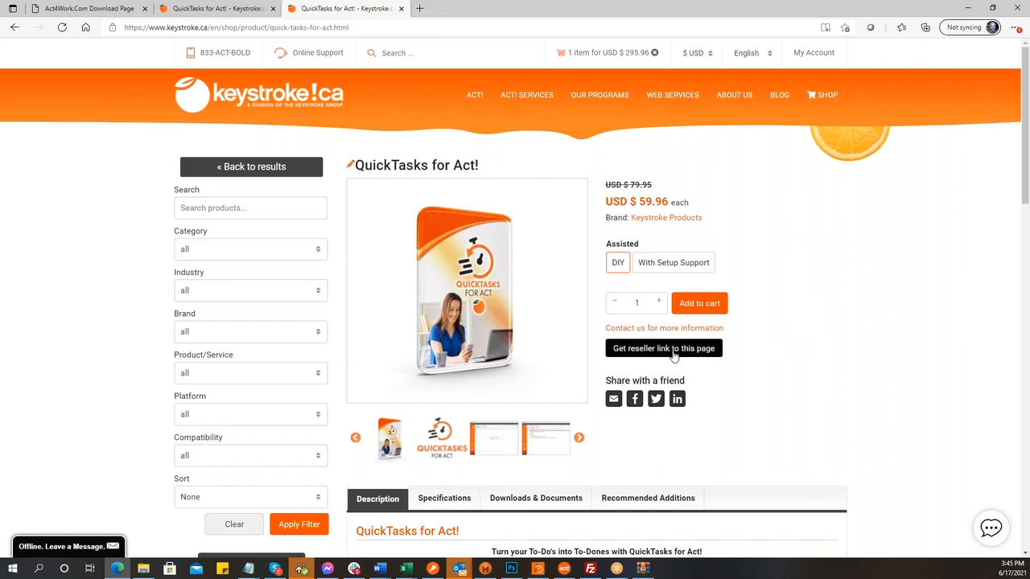
# - Replace the page address with the copied reseller affiliate URL for QuickTasks for Act! and load it
pyautogui.click(355, 26)
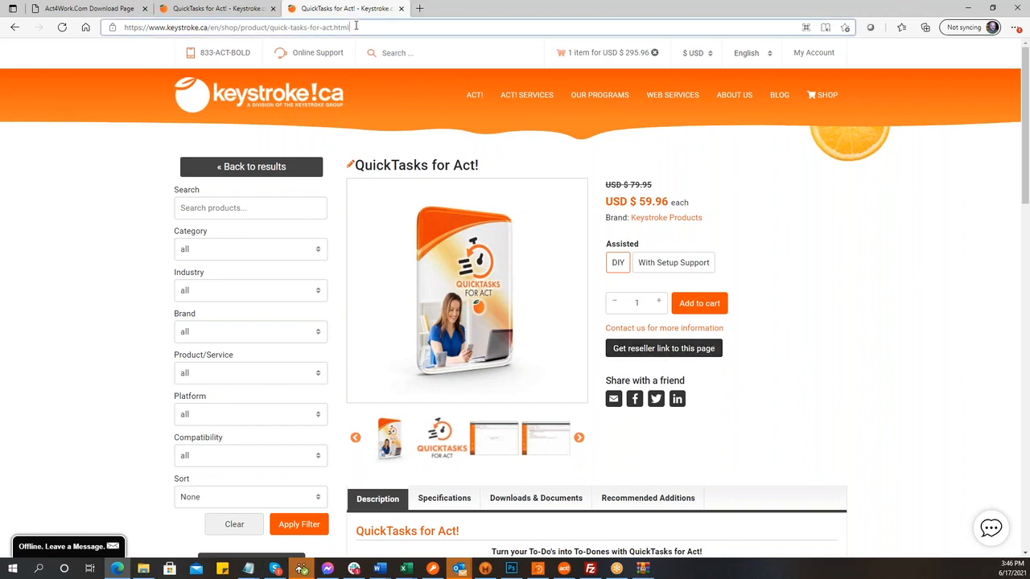
pyautogui.press('Return')
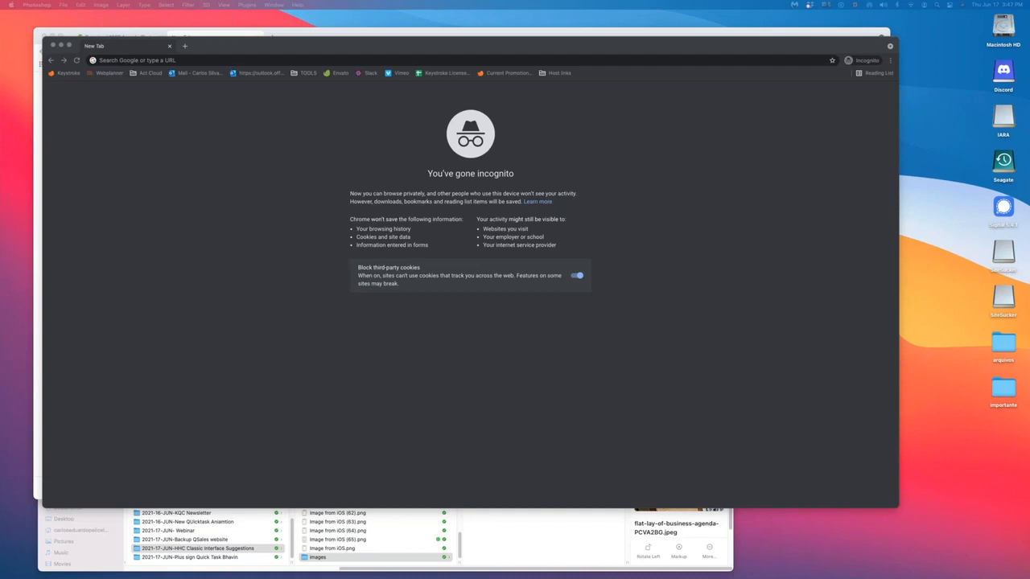
# - Move Notepad aside and load the reseller QuickTasks for Act! link in the incognito Chrome window
pyautogui.moveTo(197, 197); pyautogui.dragTo(889, 323)
pyautogui.click(278, 60)
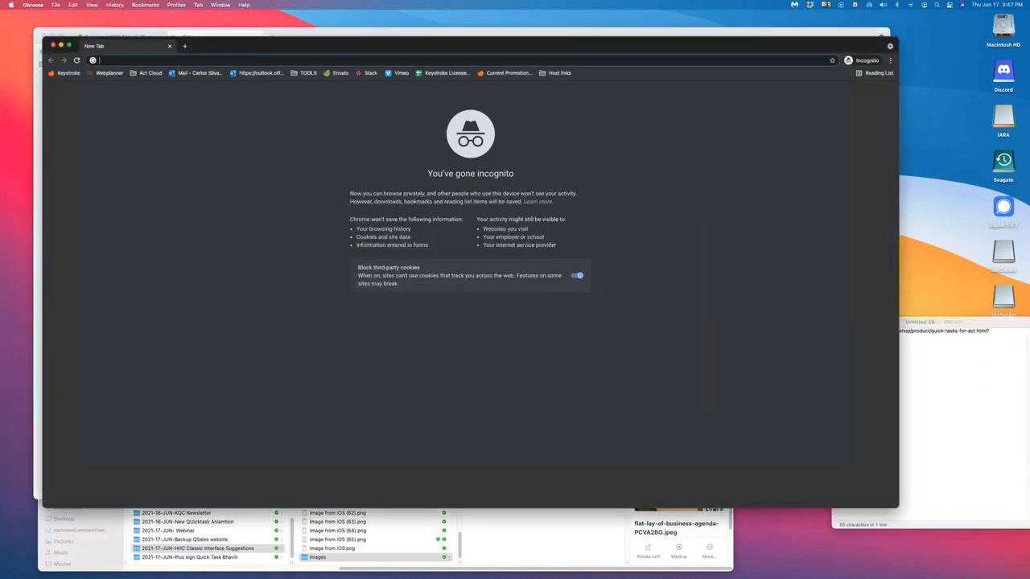
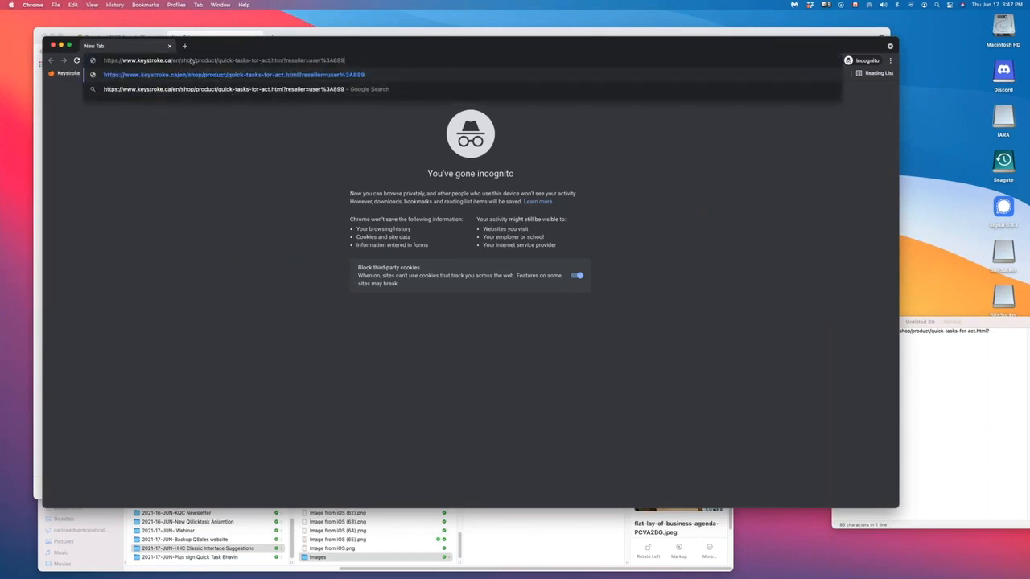
pyautogui.press('Return')
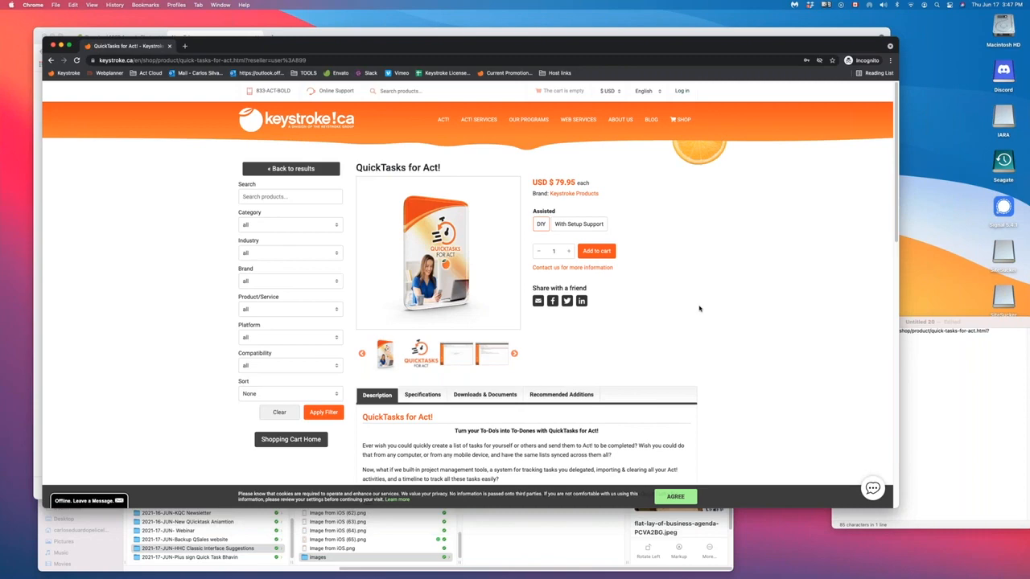
pyautogui.scroll(-10, 731, 352)
pyautogui.scroll(-5, 705, 358)
pyautogui.scroll(15, 705, 358)
# - Check the reseller parameter in the page address and reload the page
pyautogui.click(269, 60)
pyautogui.moveTo(341, 61); pyautogui.dragTo(280, 58)
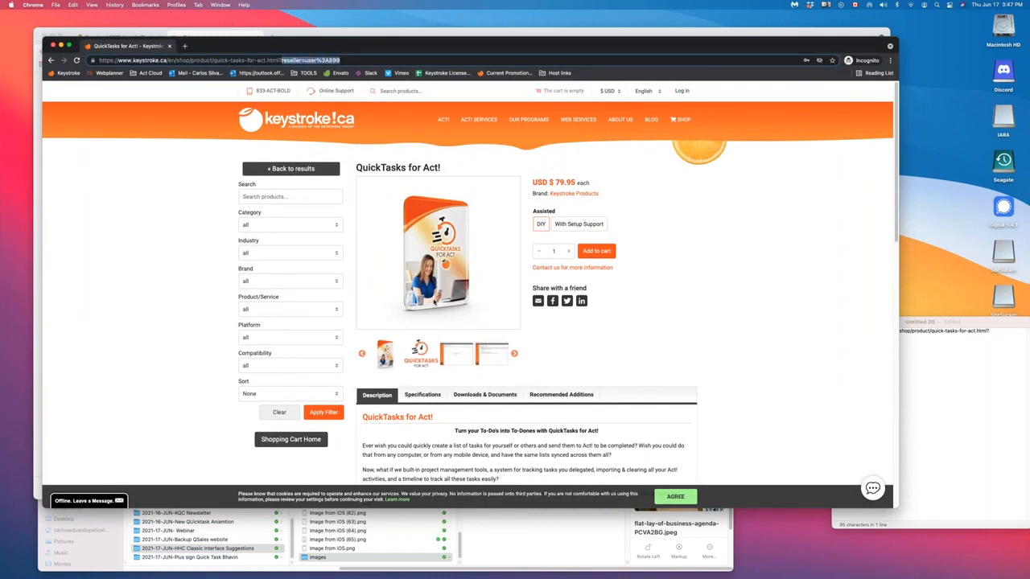
pyautogui.scroll(-3, 435, 304)
pyautogui.scroll(3, 171, 215)
pyautogui.press('Return')
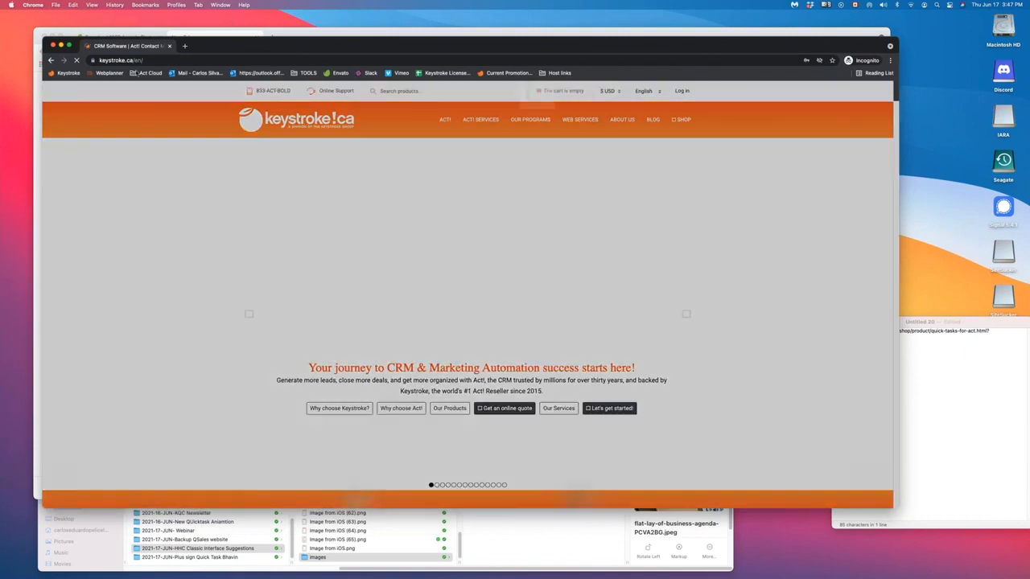
# - Close the QSales popup, reload the reseller link and add two DIY copies, reaching checkout at USD $167.90
pyautogui.click(135, 60)
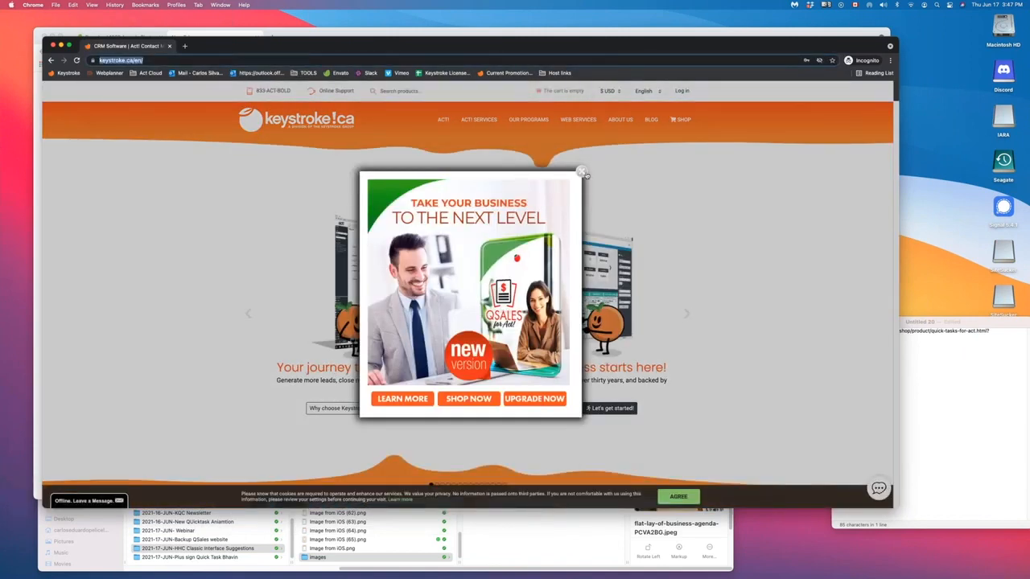
pyautogui.click(581, 172)
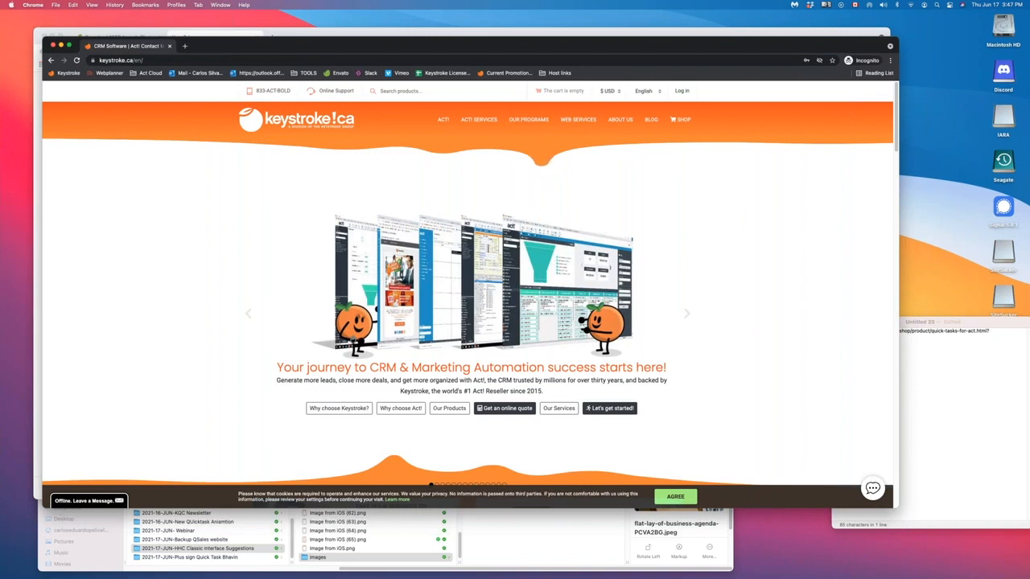
pyautogui.click(173, 60)
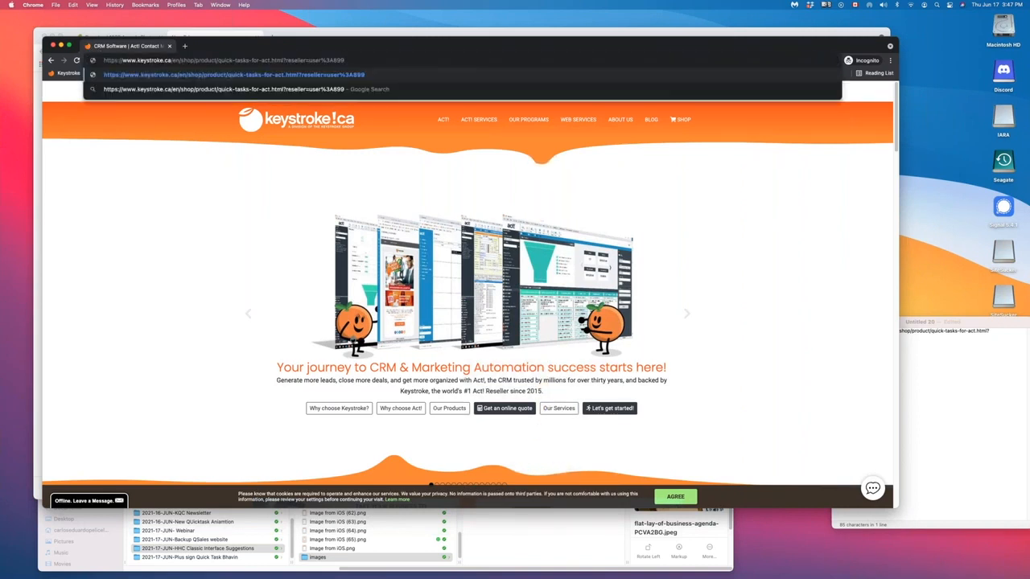
pyautogui.press('Return')
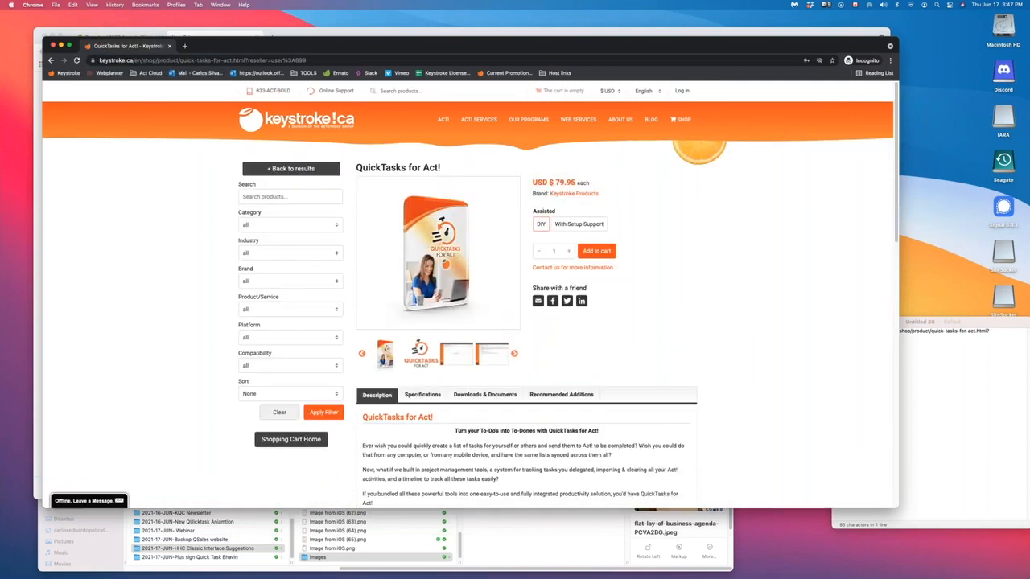
pyautogui.click(595, 251)
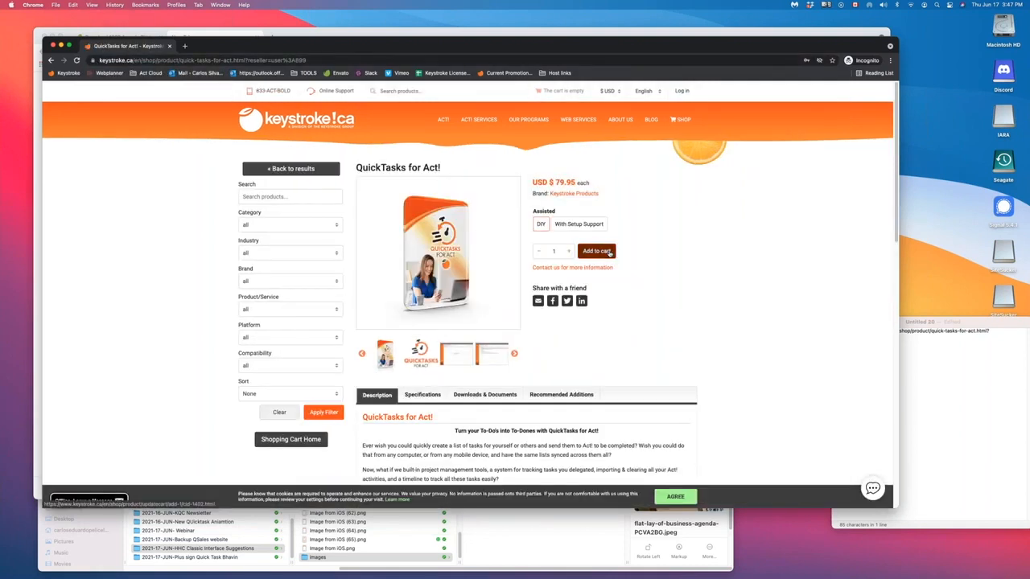
pyautogui.click(800, 183)
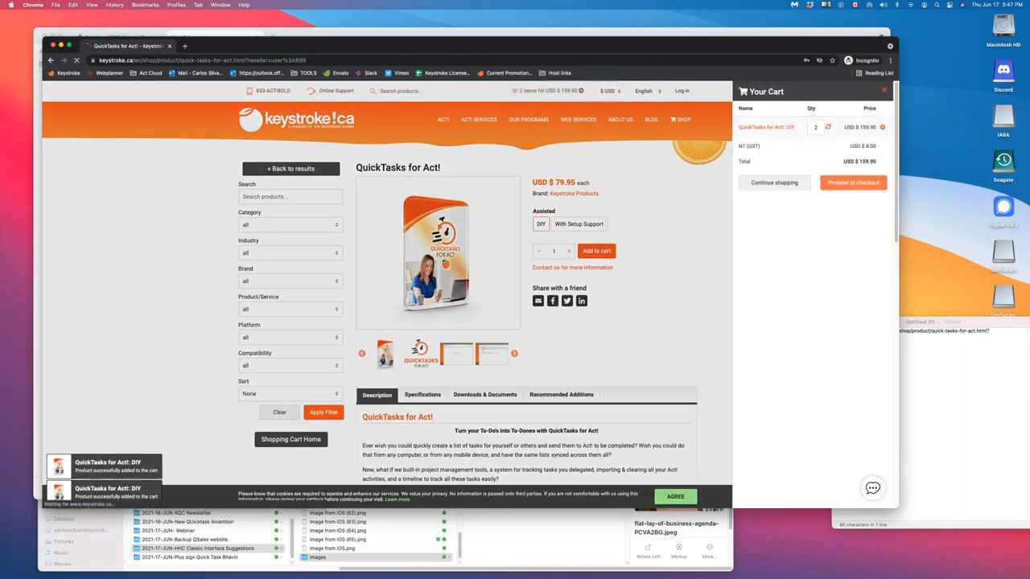
pyautogui.click(852, 182)
# - Lower the DIY quantity to 1, then reload the reseller QuickTasks for Act! product page
pyautogui.click(567, 286)
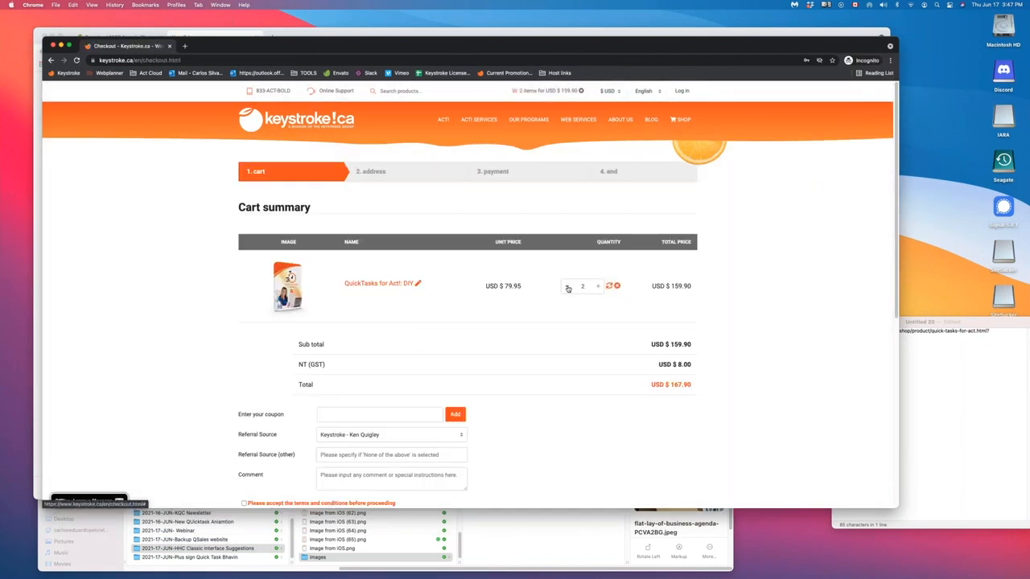
pyautogui.scroll(-3, 610, 360)
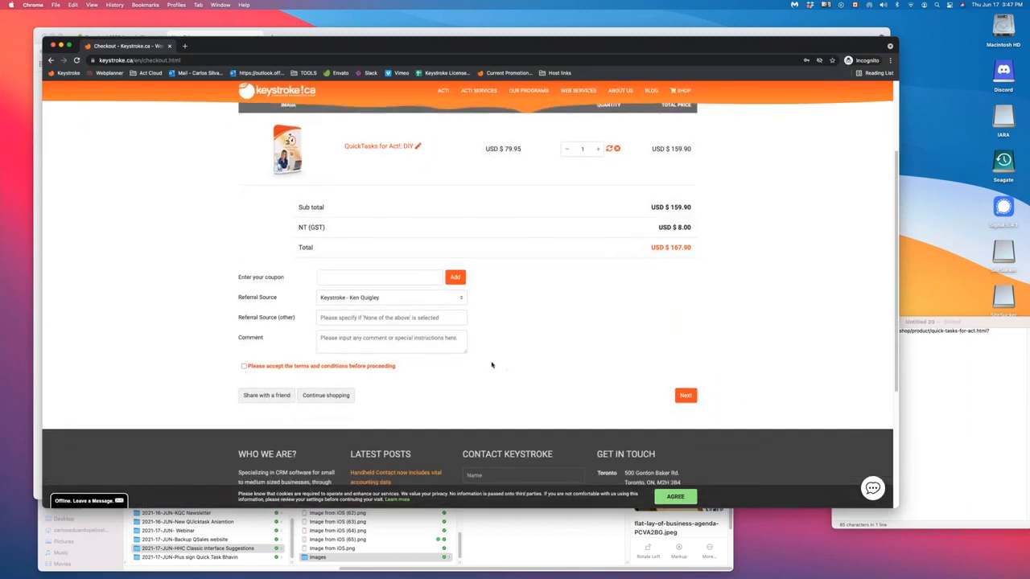
pyautogui.scroll(5, 492, 363)
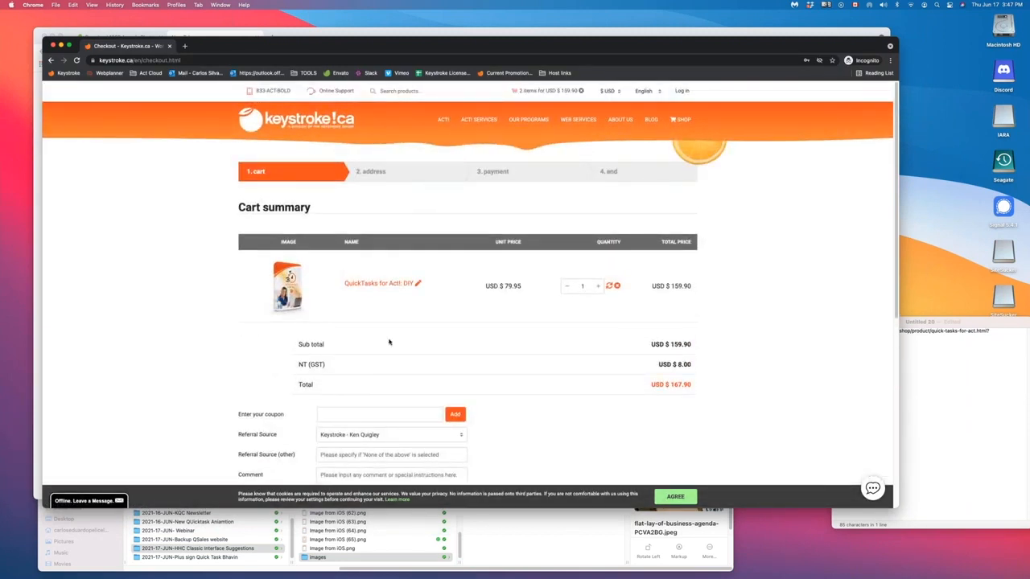
pyautogui.scroll(-5, 185, 274)
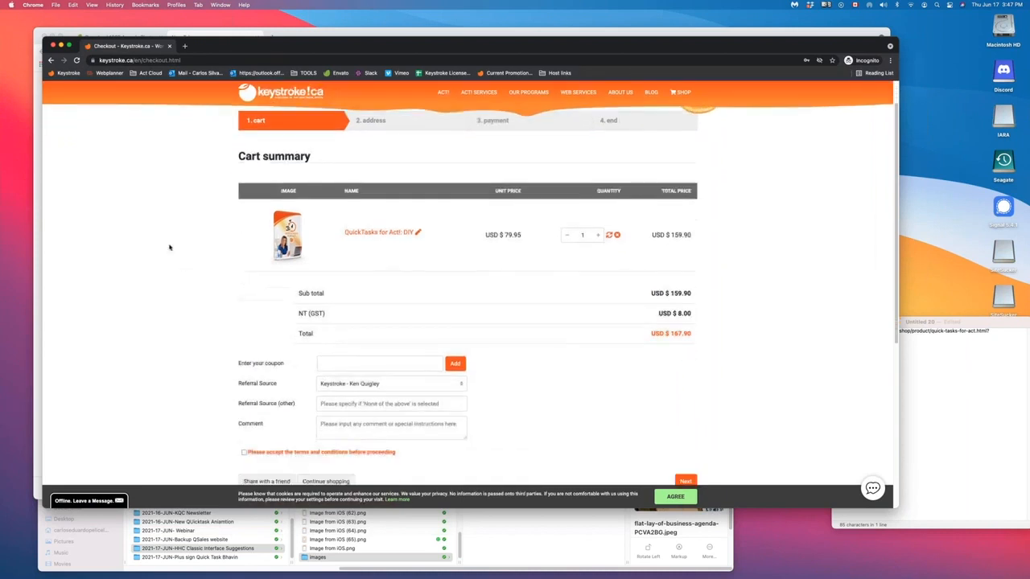
pyautogui.press('super+a')
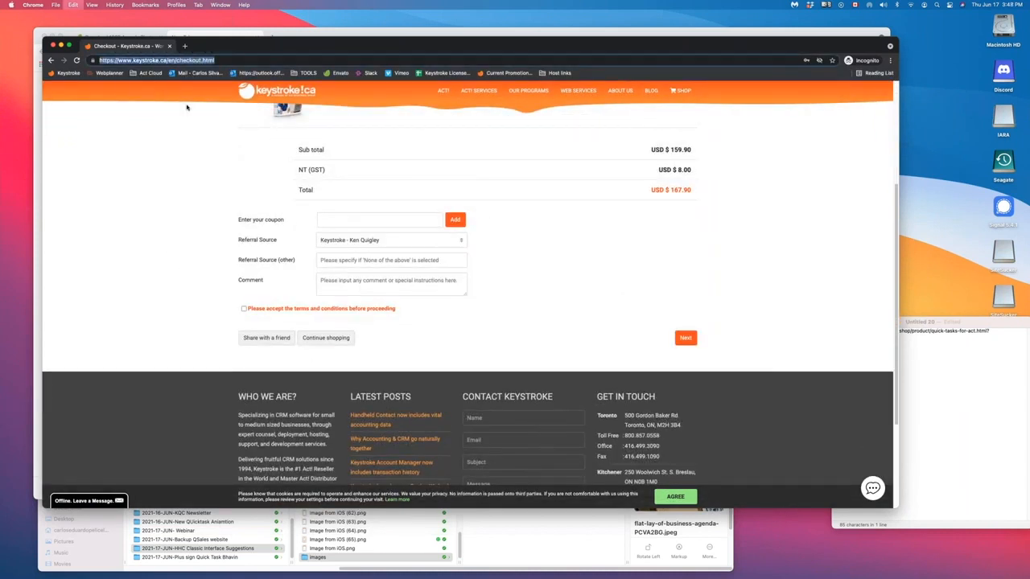
pyautogui.press('Return')
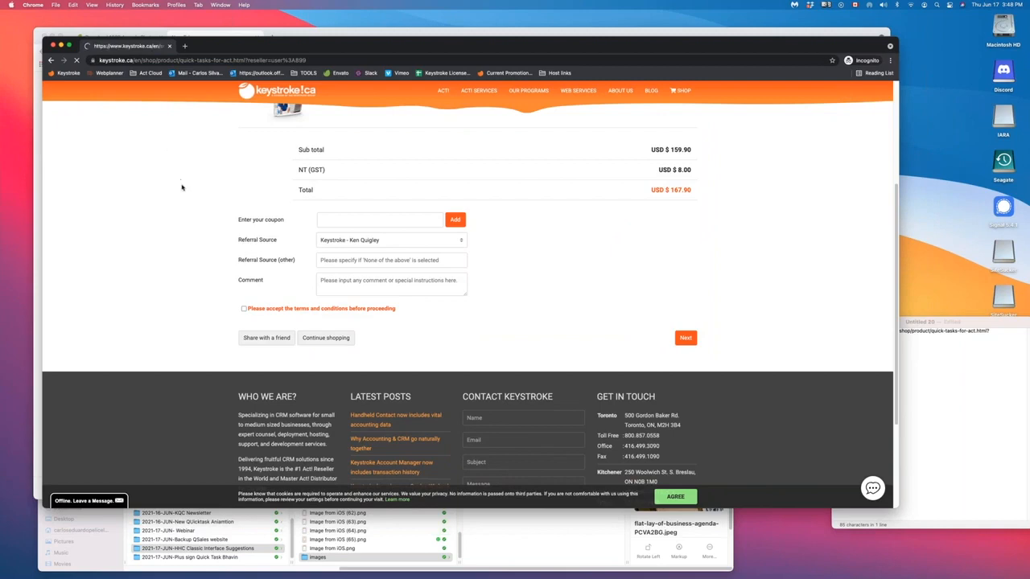
pyautogui.scroll(-3, 649, 346)
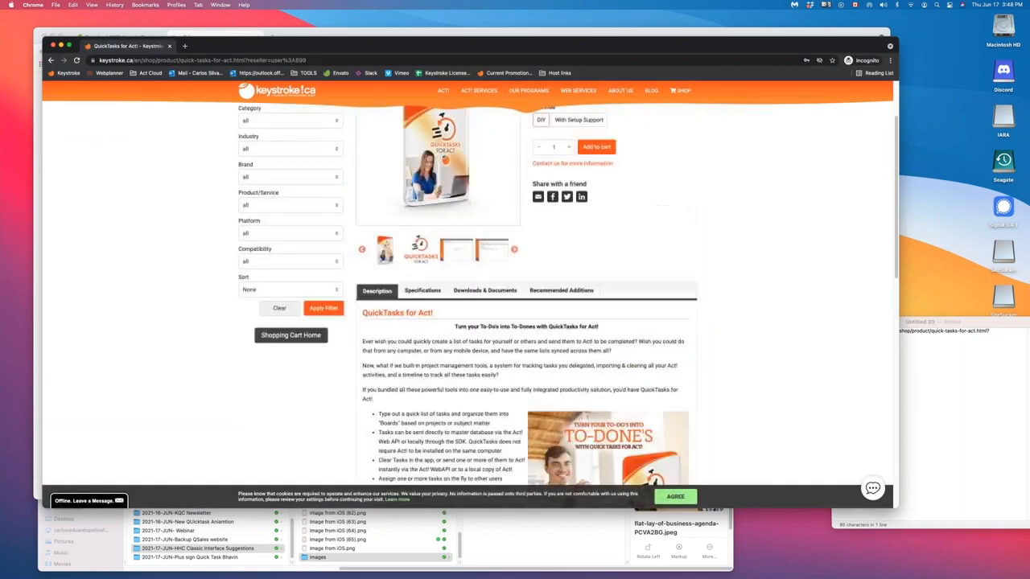
pyautogui.scroll(3, 595, 321)
# - Add five With Setup Support copies to the cart and proceed to checkout
pyautogui.click(568, 224)
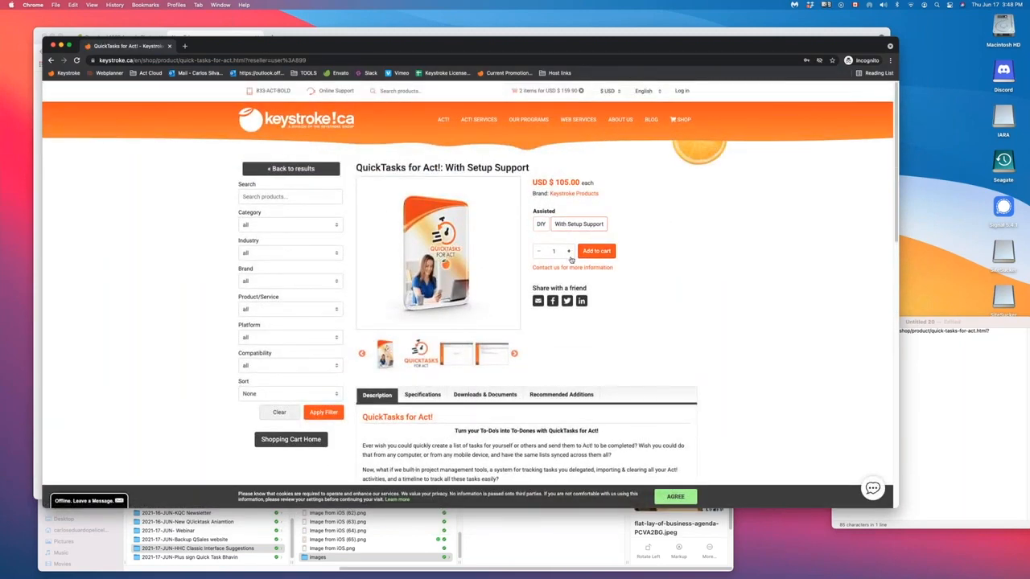
pyautogui.doubleClick(569, 253)
pyautogui.click(596, 251)
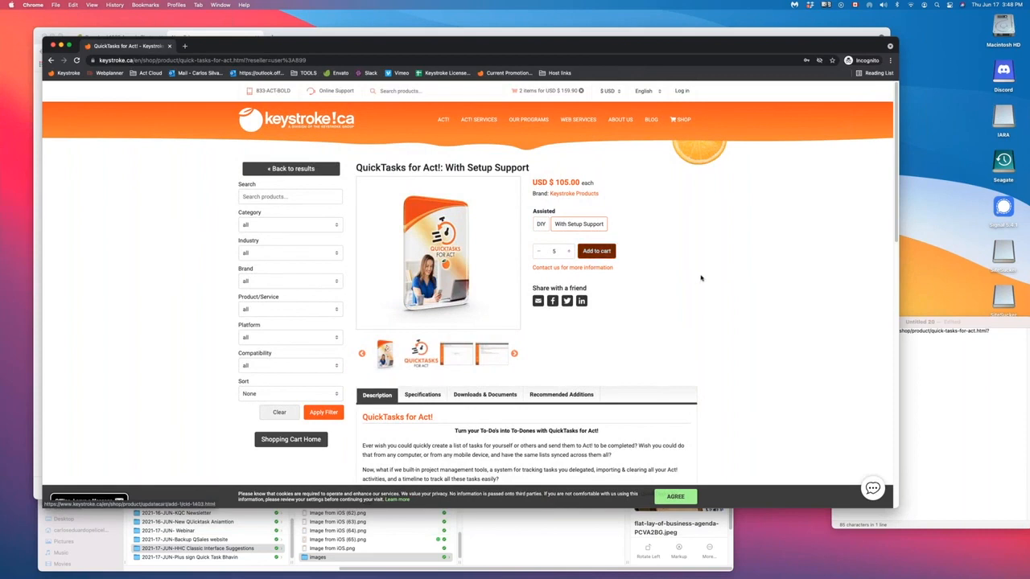
pyautogui.click(869, 218)
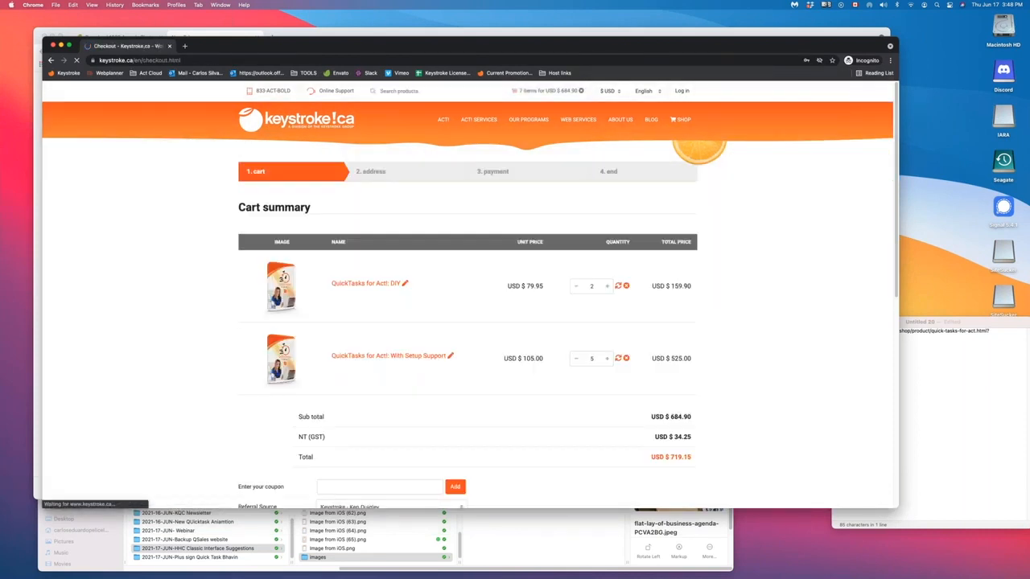
# - Raise the DIY quantity to 7 and refresh the cart, totalling USD $1,138.88 including GST
pyautogui.click(608, 288)
pyautogui.click(609, 289)
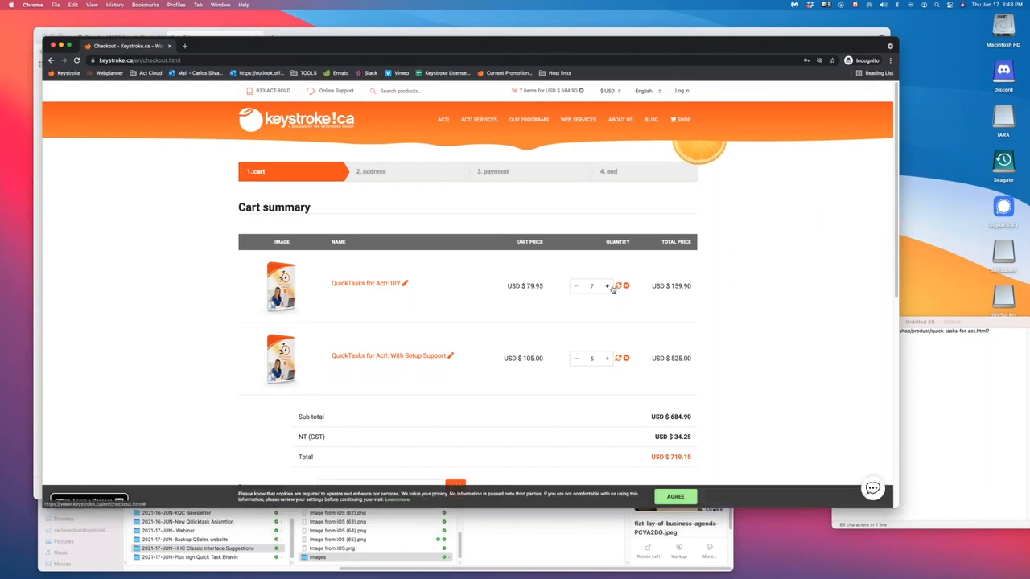
pyautogui.click(617, 287)
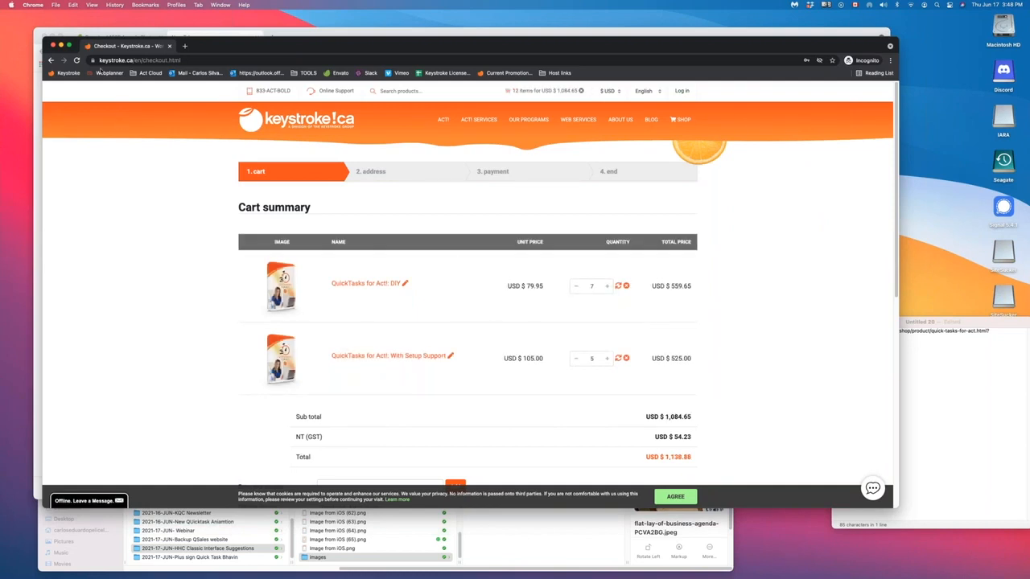
pyautogui.scroll(-4, 175, 223)
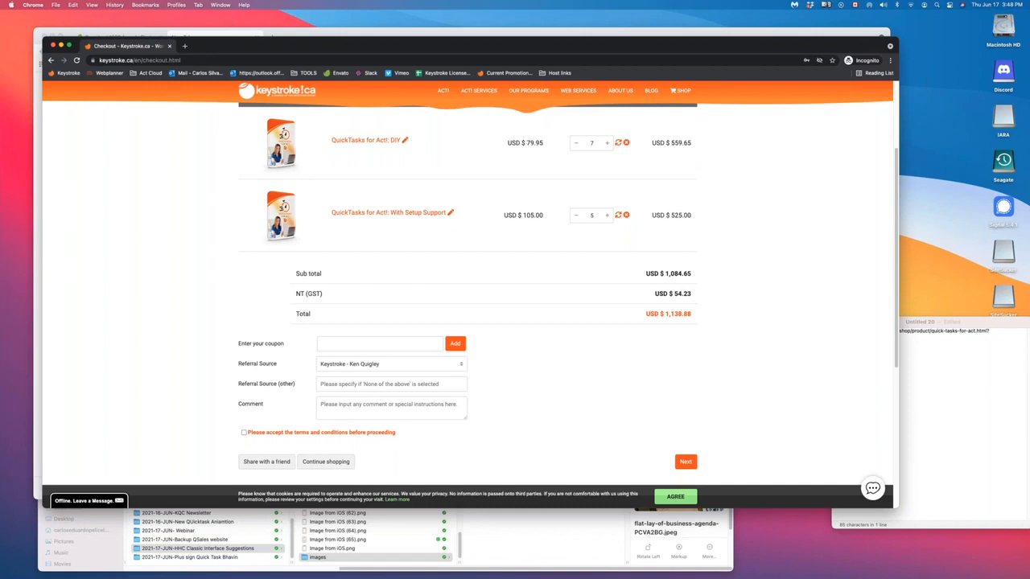
pyautogui.press('super+Tab')
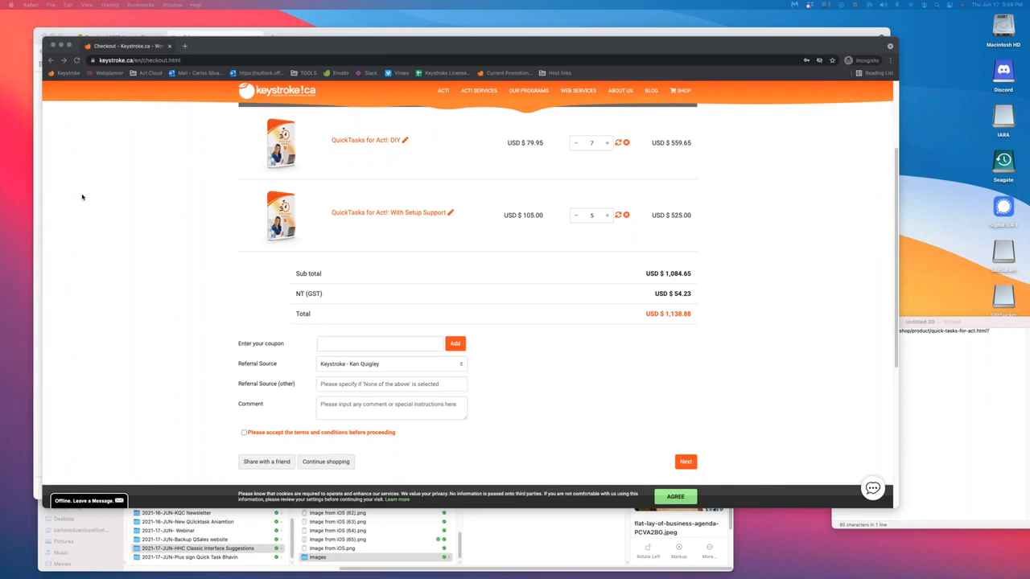
# - In Safari, load the reseller link and take one DIY copy to checkout at USD $83.95
pyautogui.press('super+v')
pyautogui.press('Return')
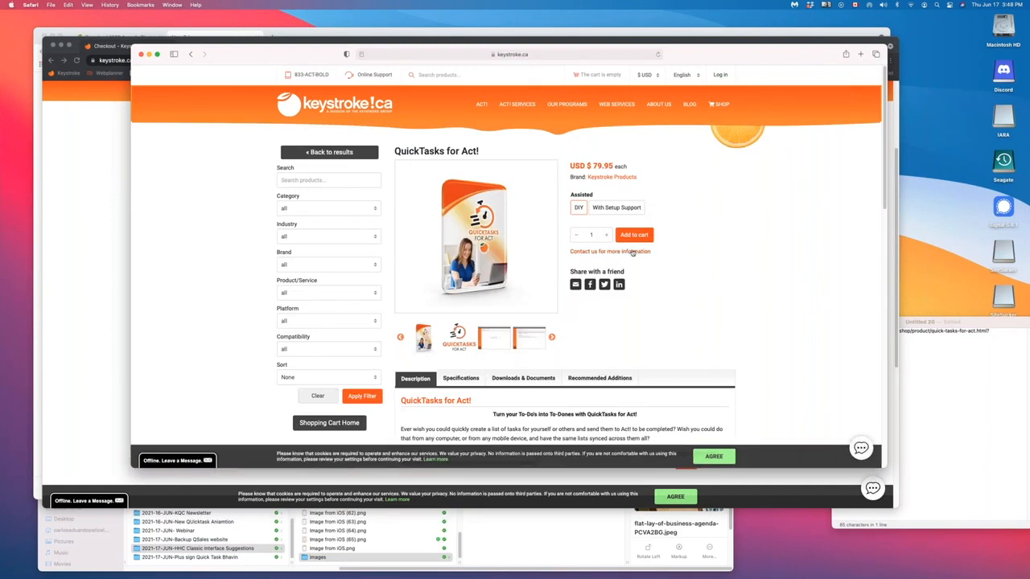
pyautogui.click(635, 235)
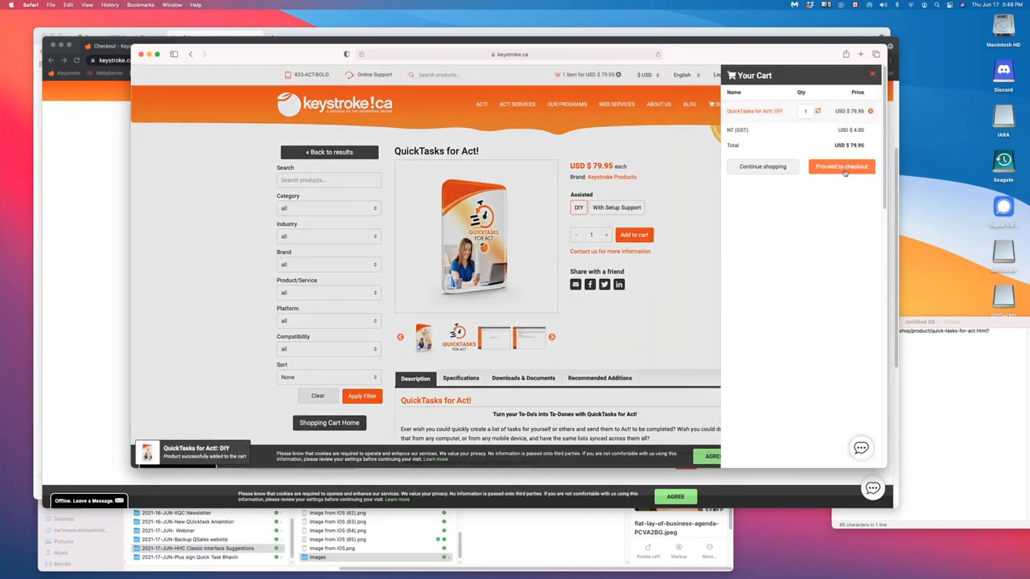
pyautogui.click(842, 169)
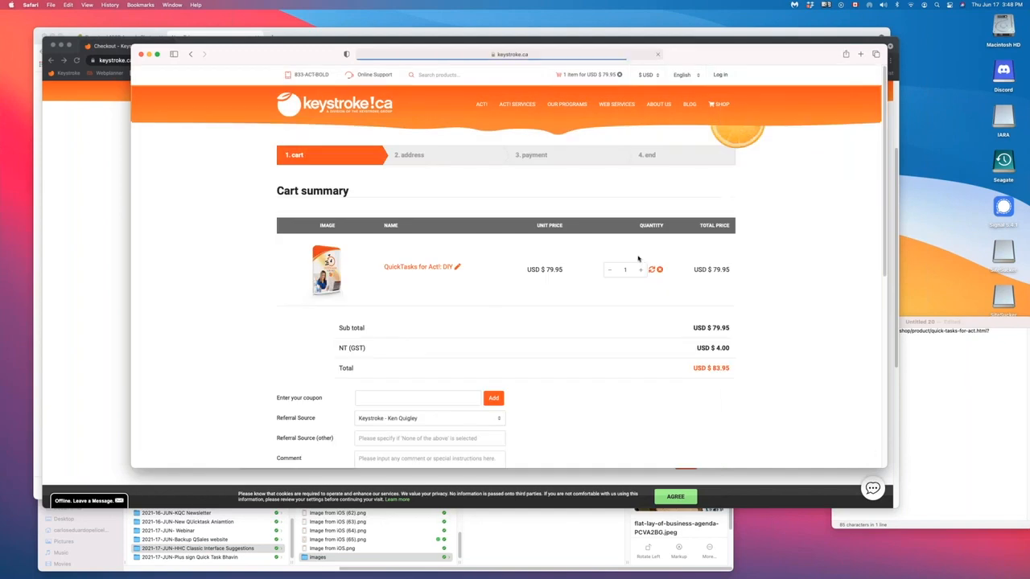
pyautogui.scroll(-3, 242, 197)
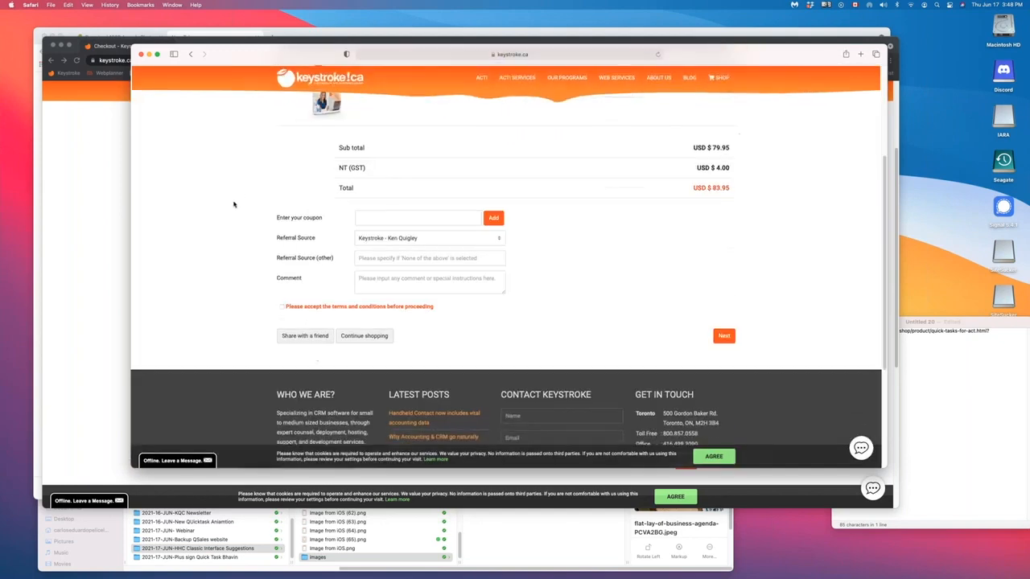
# - Move the Safari window lower and load the reseller QuickTasks for Act! link in a new Firefox window
pyautogui.moveTo(234, 54); pyautogui.dragTo(137, 180)
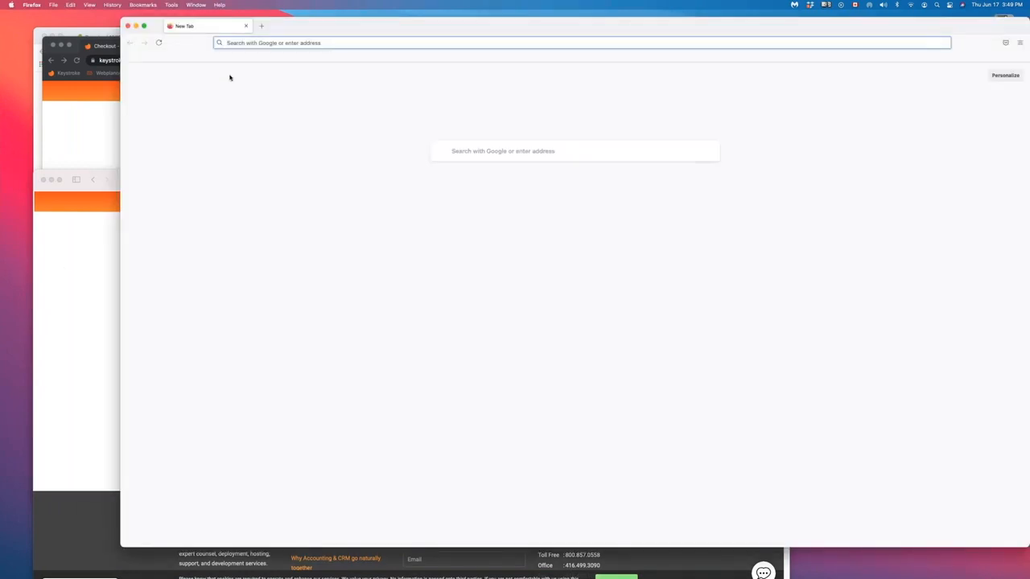
pyautogui.press('Return')
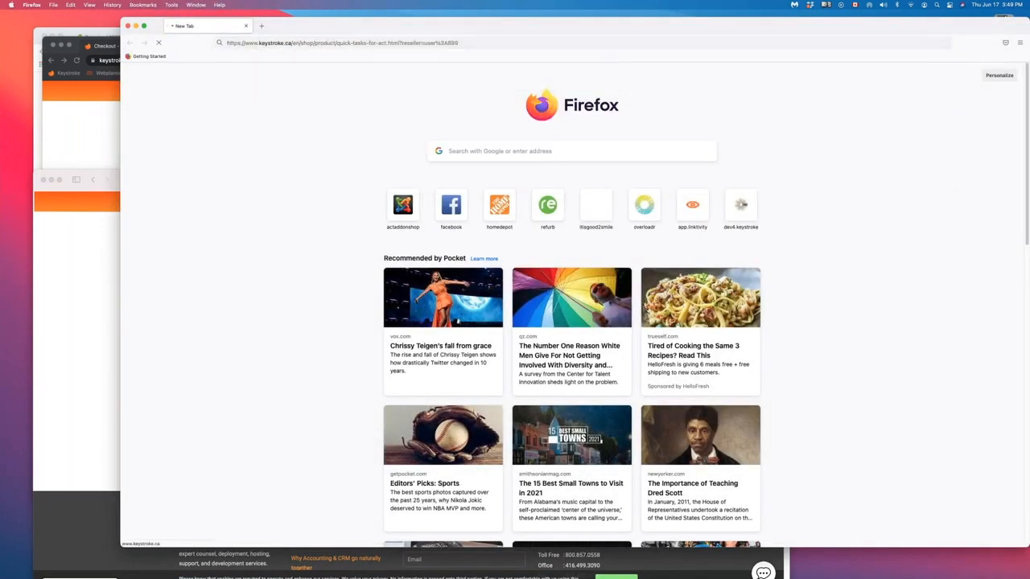